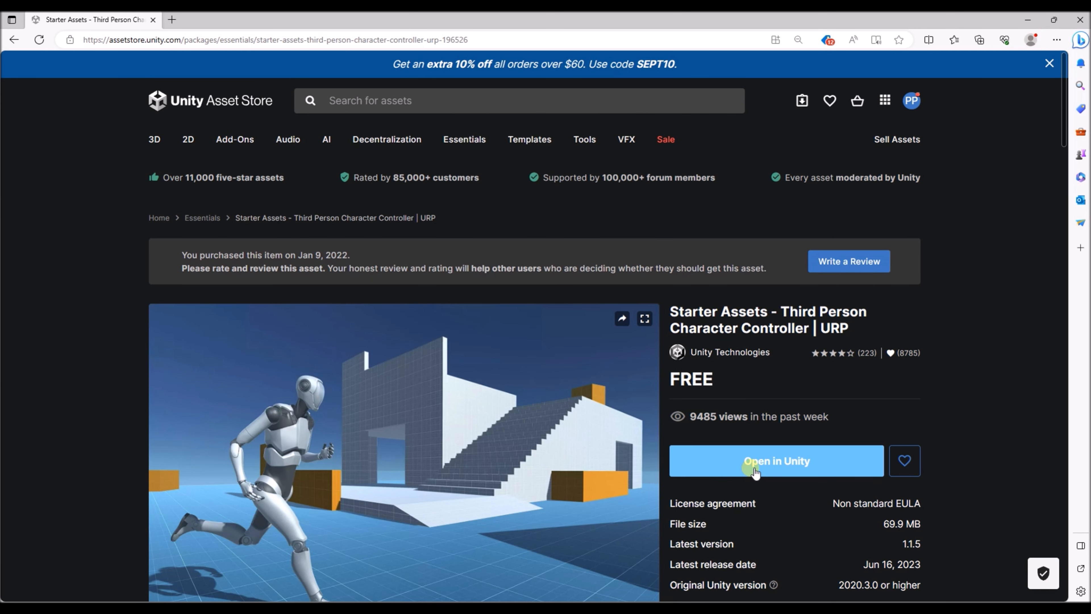
Open the Starter Assets - Third Person Character Controller | URP package in Unity and review its import contents without importing
{"action": "left_click", "coordinate": [755, 470]}
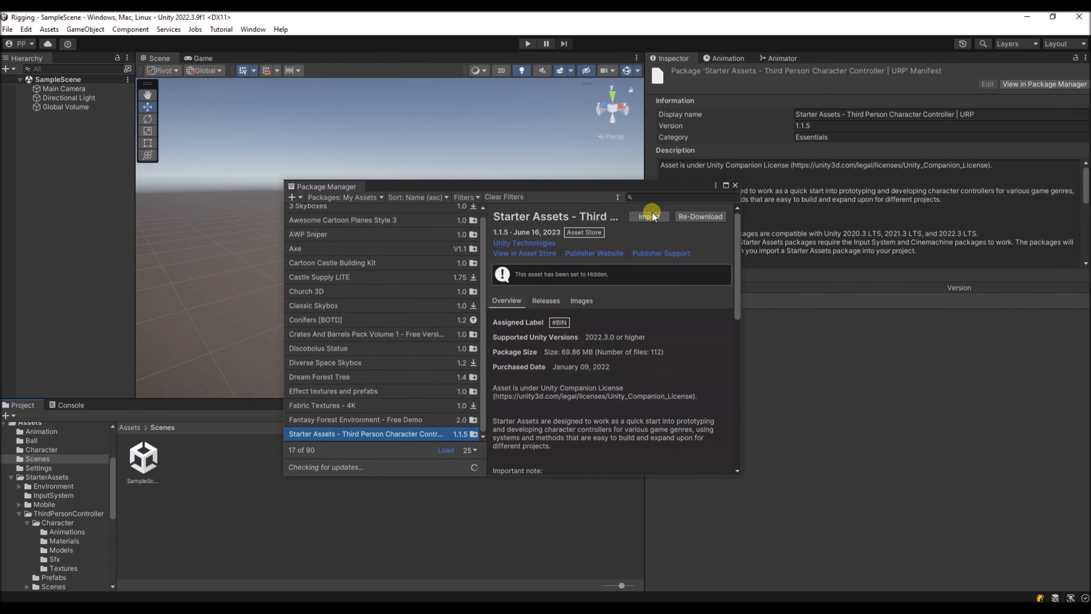
{"action": "left_click", "coordinate": [650, 216]}
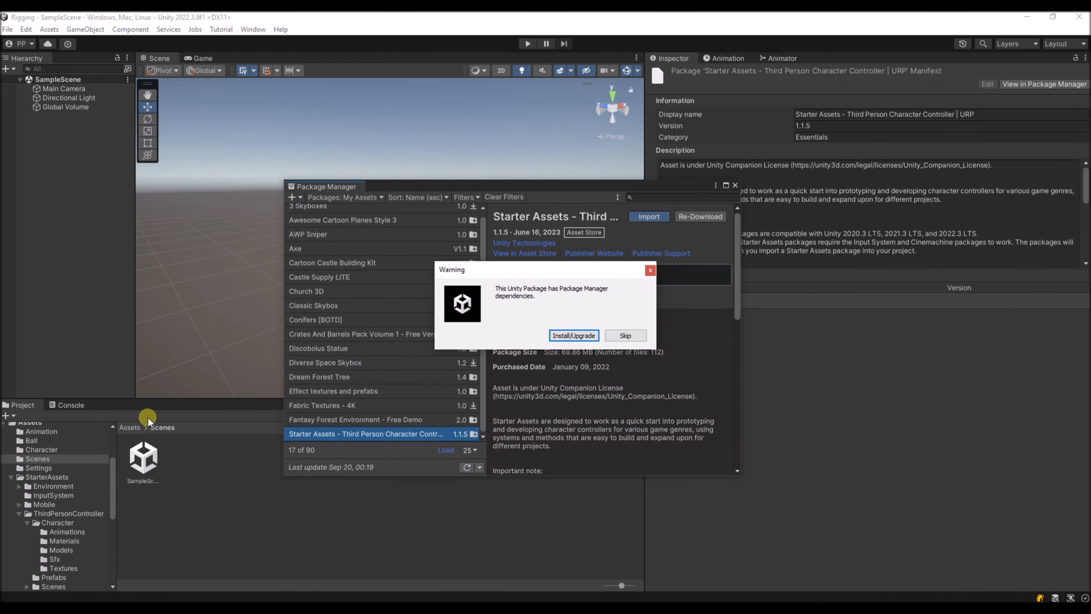
{"action": "left_click", "coordinate": [650, 269]}
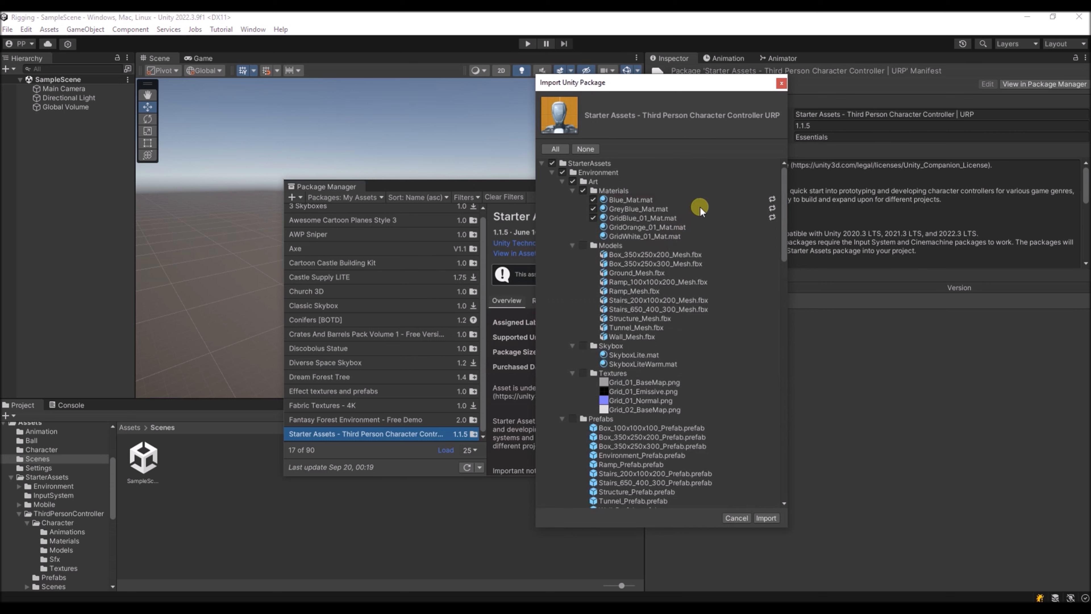
{"action": "left_click", "coordinate": [779, 87]}
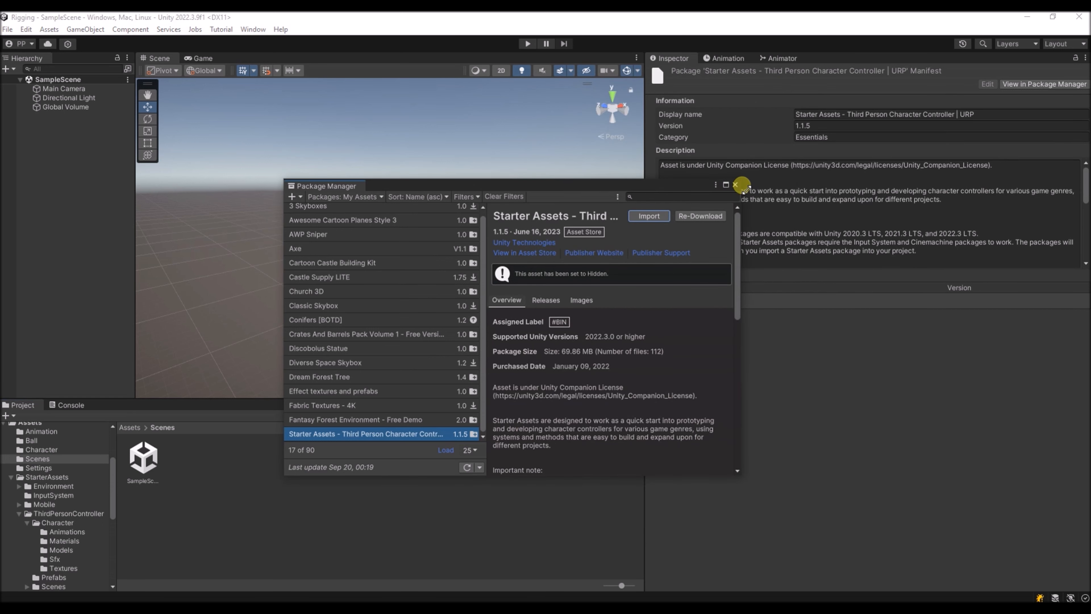
{"action": "left_click", "coordinate": [735, 185]}
Open the Playground scene from the ThirdPersonController Scenes folder in StarterAssets
{"action": "left_click", "coordinate": [34, 477]}
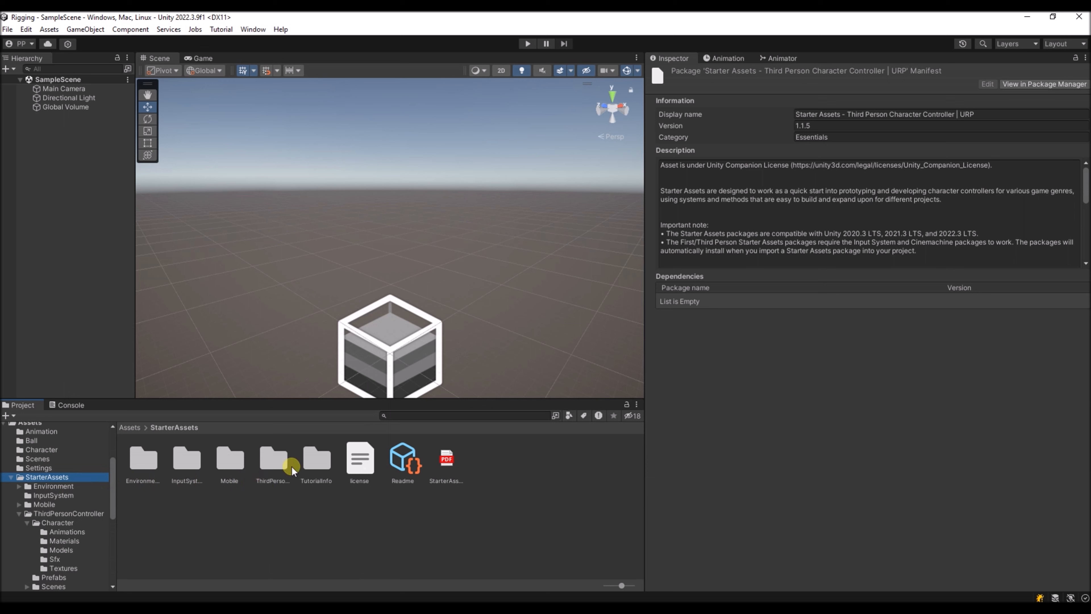
{"action": "double_click", "coordinate": [275, 463]}
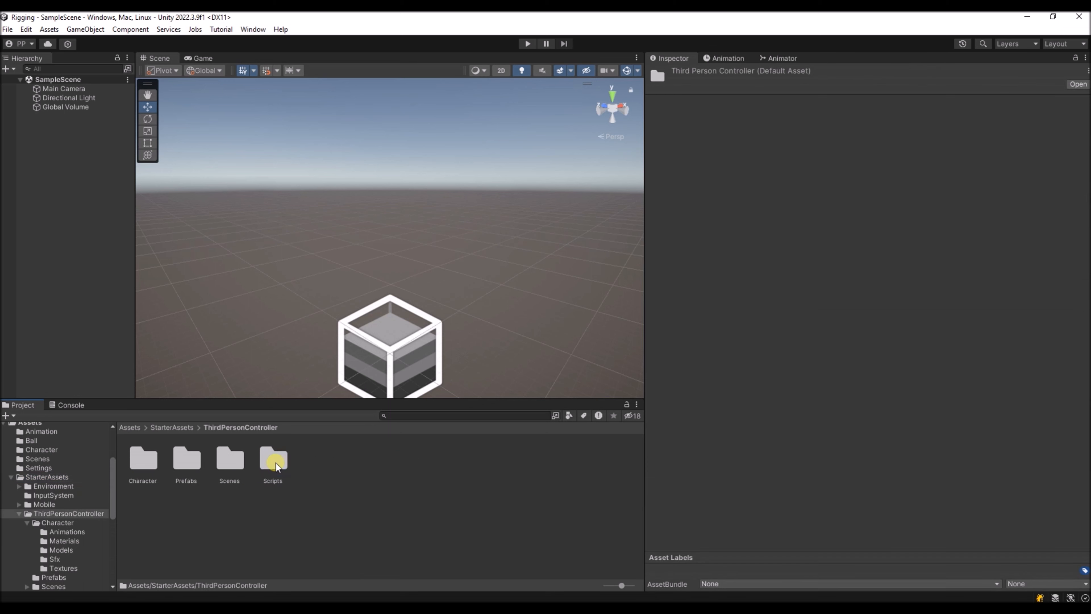
{"action": "double_click", "coordinate": [227, 460]}
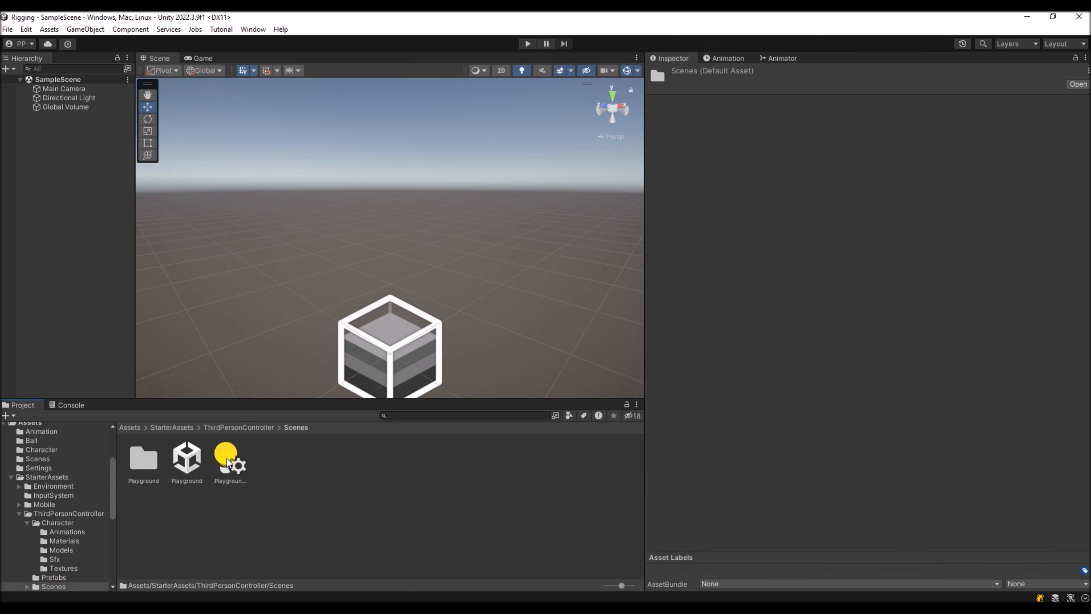
{"action": "double_click", "coordinate": [187, 465]}
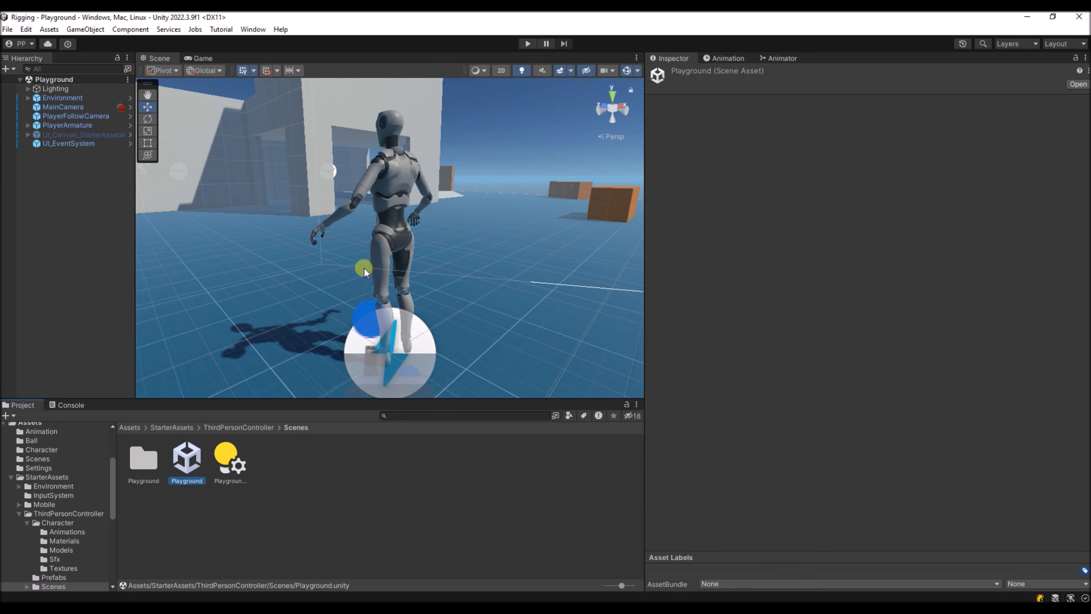
Playtest the Playground scene by walking the character around, and stop play mode
{"action": "left_click", "coordinate": [528, 43]}
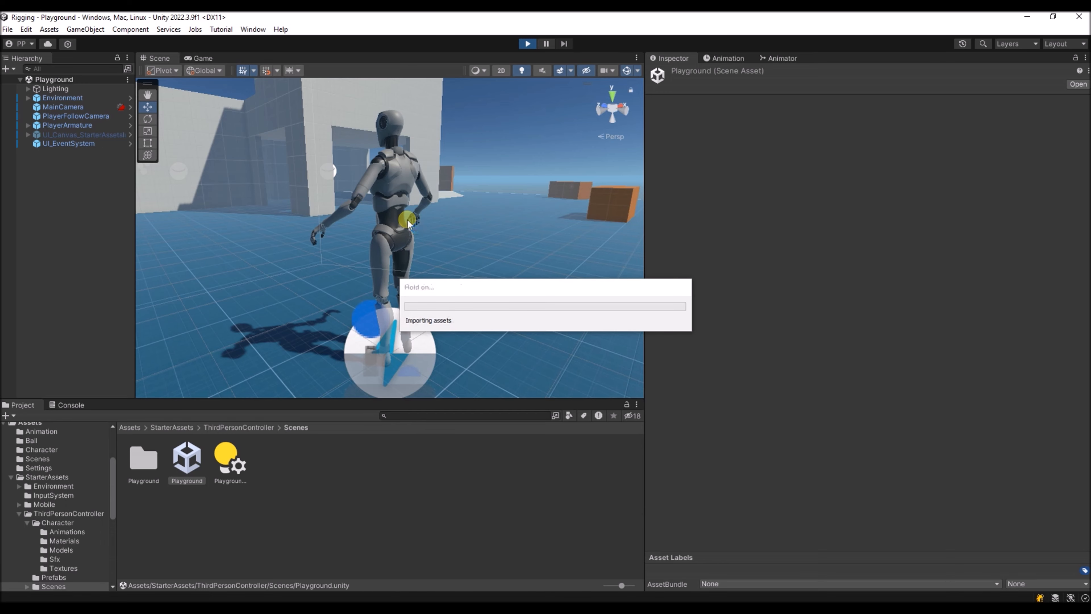
{"action": "key", "text": "w"}
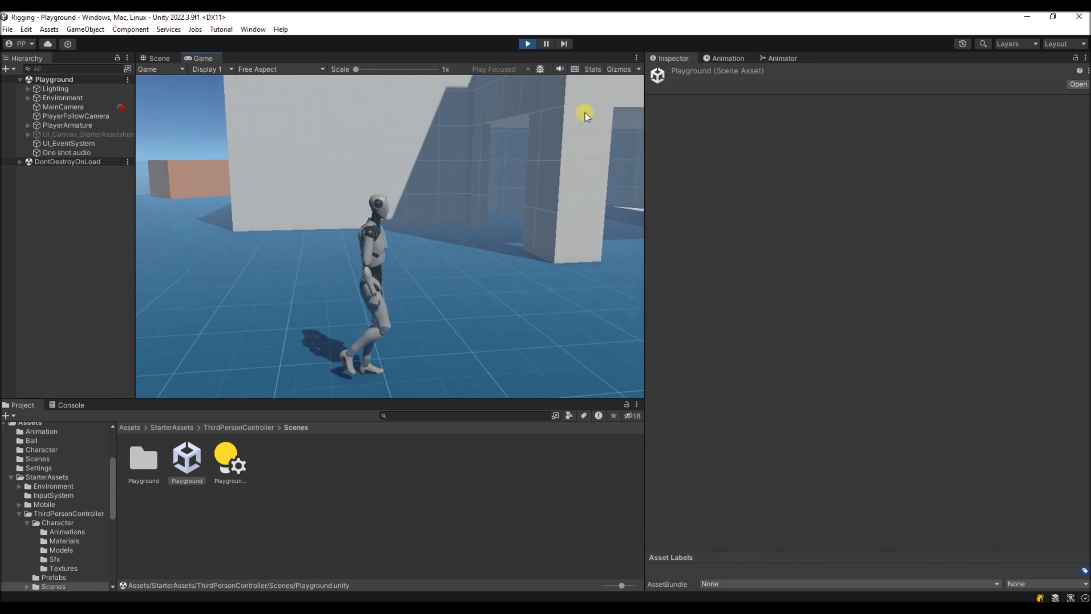
{"action": "left_click", "coordinate": [528, 43]}
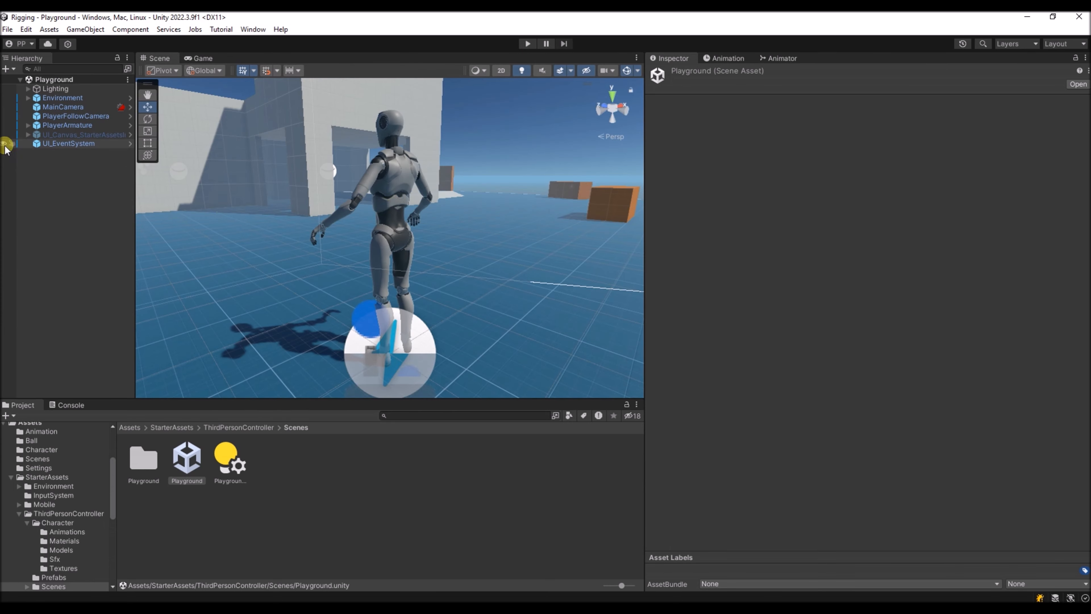
Set PlayerArmature's Move Speed to 10 and Sprint Speed to 20 in the Third Person Controller script
{"action": "left_click", "coordinate": [60, 115]}
{"action": "left_click", "coordinate": [60, 125]}
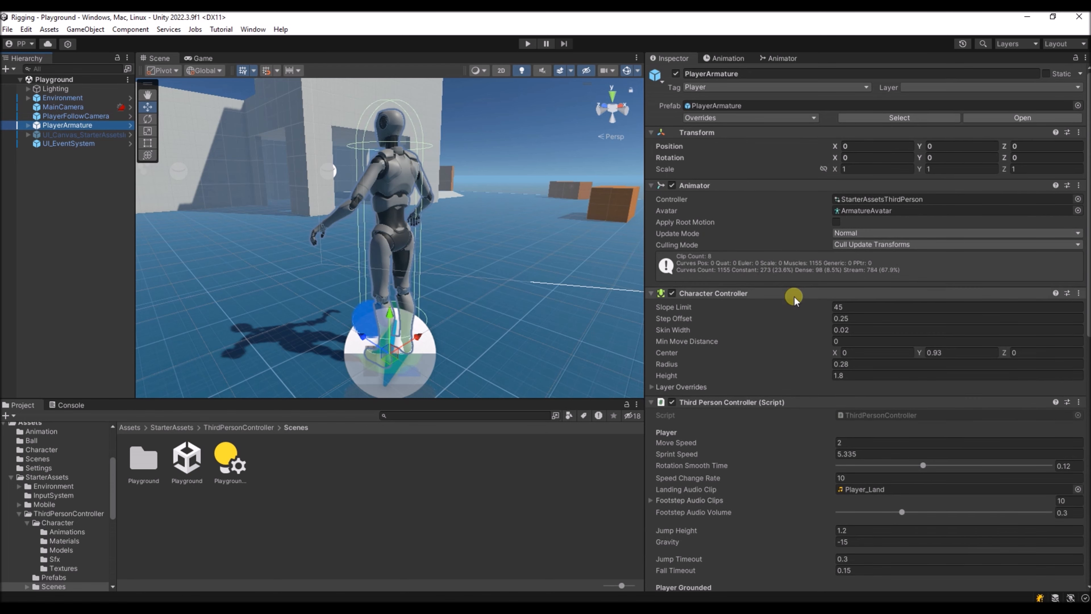
{"action": "left_click", "coordinate": [858, 443]}
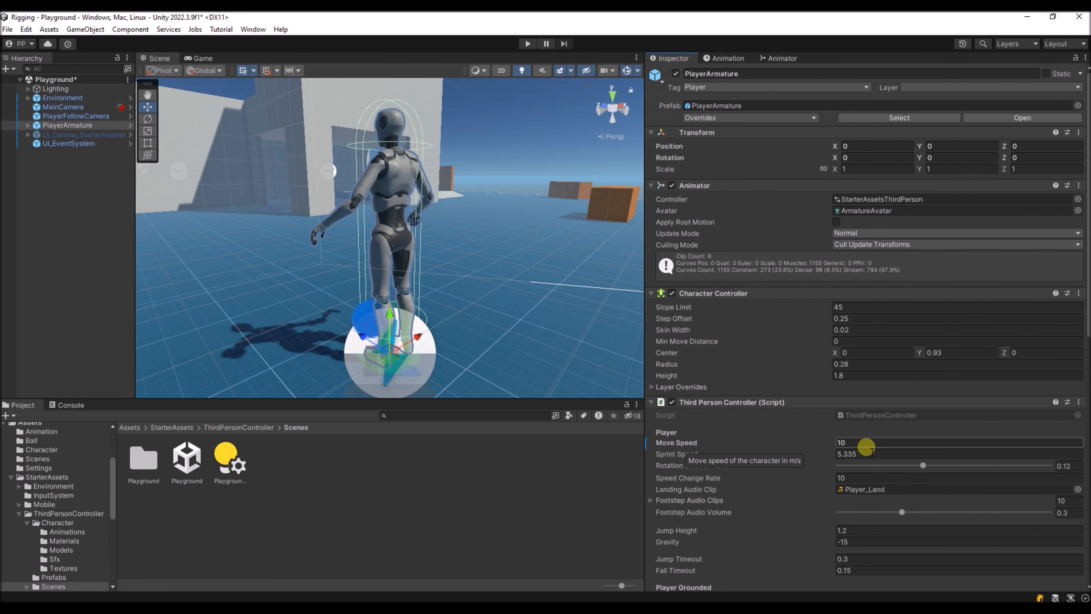
{"action": "left_click", "coordinate": [859, 455]}
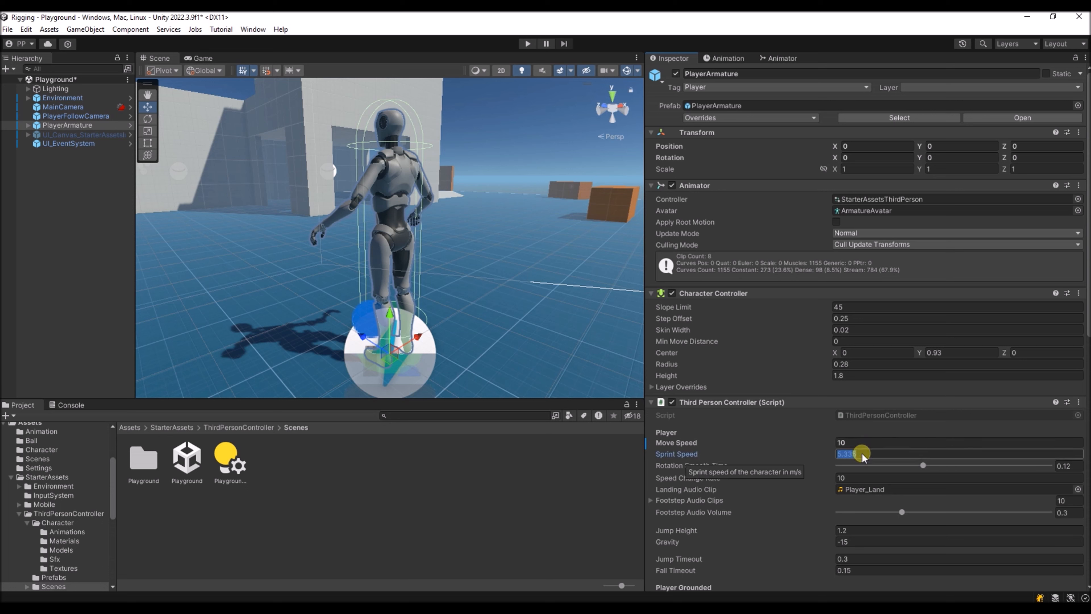
{"action": "type", "text": "20"}
Playtest the character's movement with the new move and sprint speeds, and exit play mode
{"action": "left_click", "coordinate": [528, 44]}
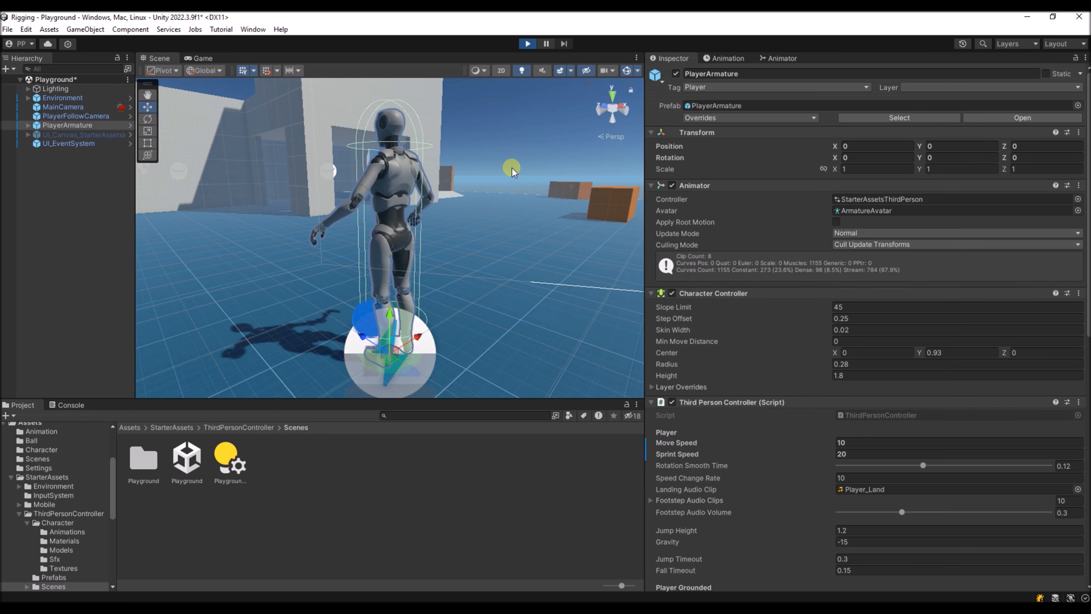
{"action": "key", "text": "w"}
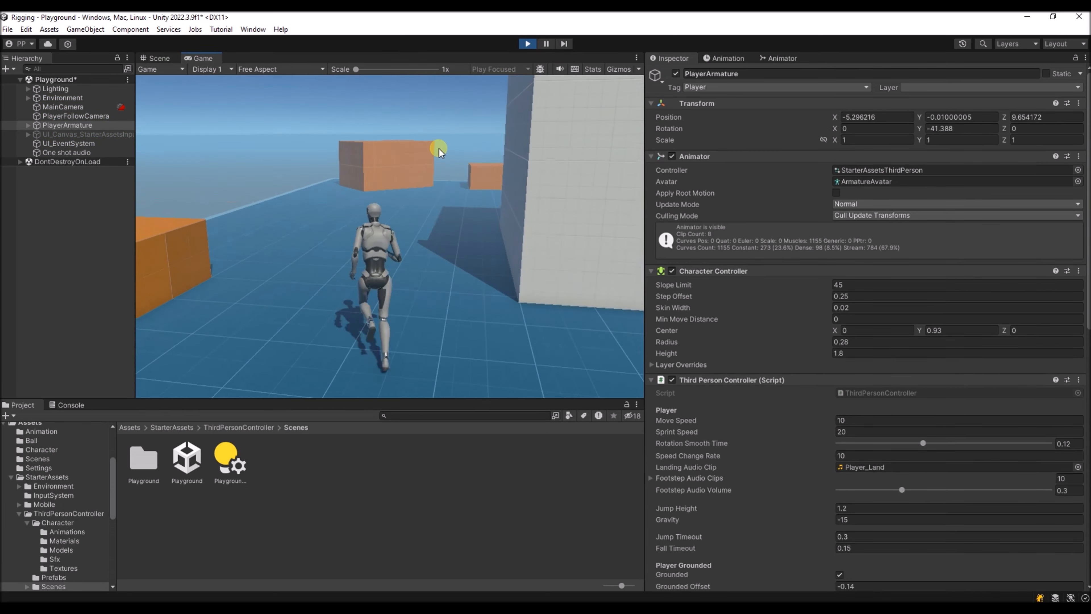
{"action": "key", "text": "w"}
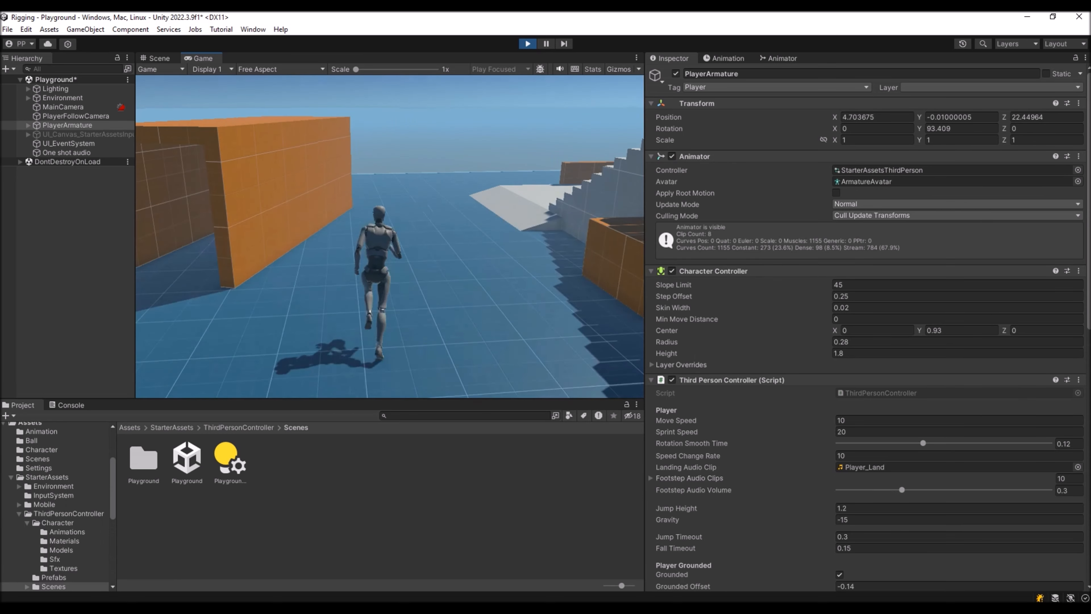
{"action": "key", "text": "w"}
{"action": "left_click", "coordinate": [527, 44]}
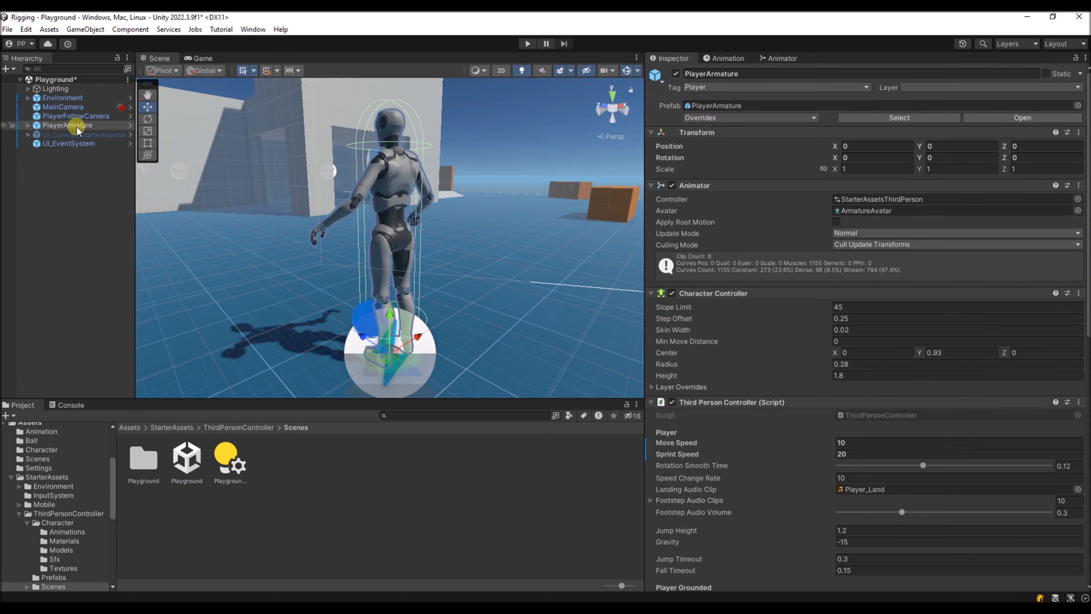
In the StarterAssetsThirdPerson controller's Idle Walk Run Blend tree, set the Run_N threshold to 20 and the Walk_N threshold to 10
{"action": "double_click", "coordinate": [874, 199]}
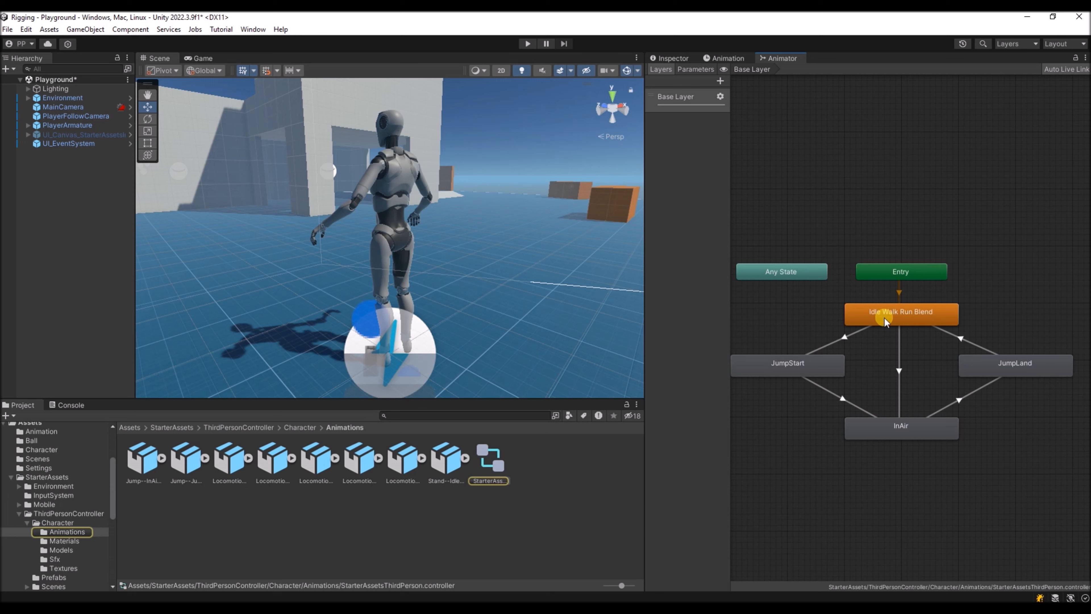
{"action": "double_click", "coordinate": [902, 316]}
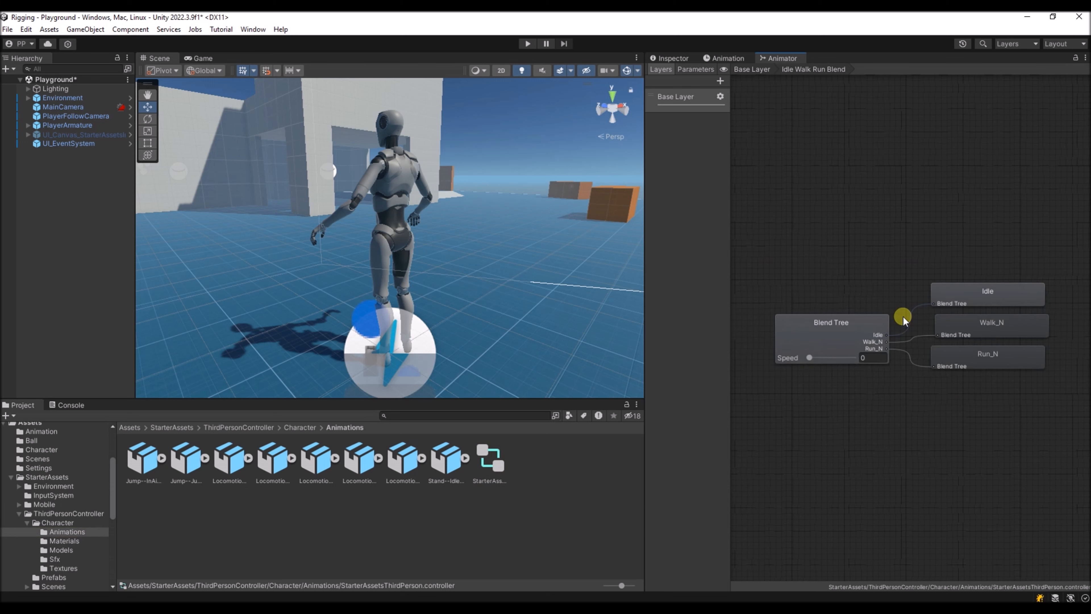
{"action": "left_click", "coordinate": [853, 332]}
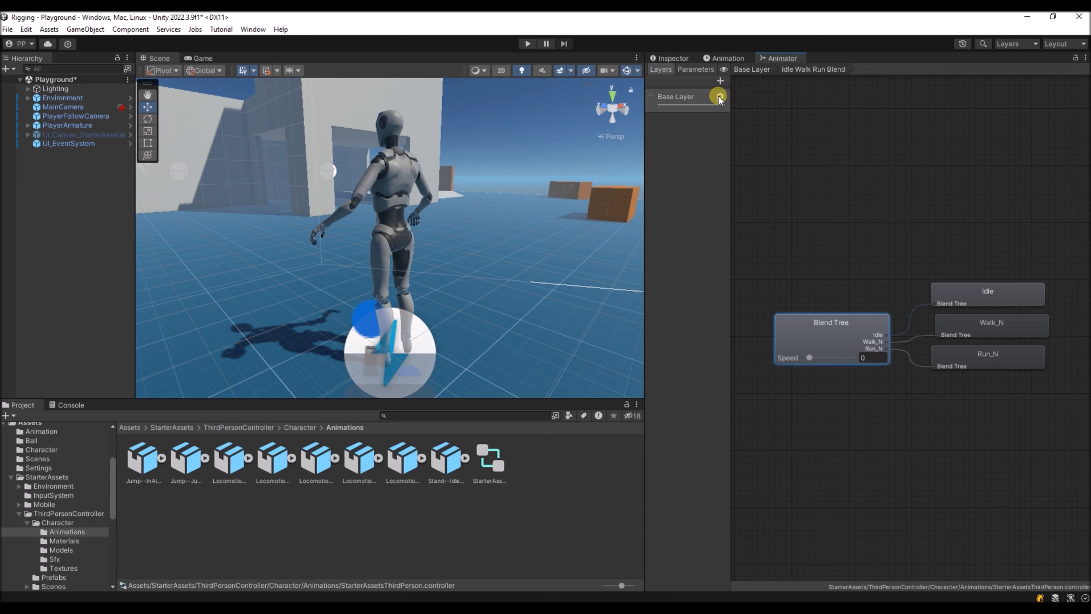
{"action": "left_click", "coordinate": [673, 57]}
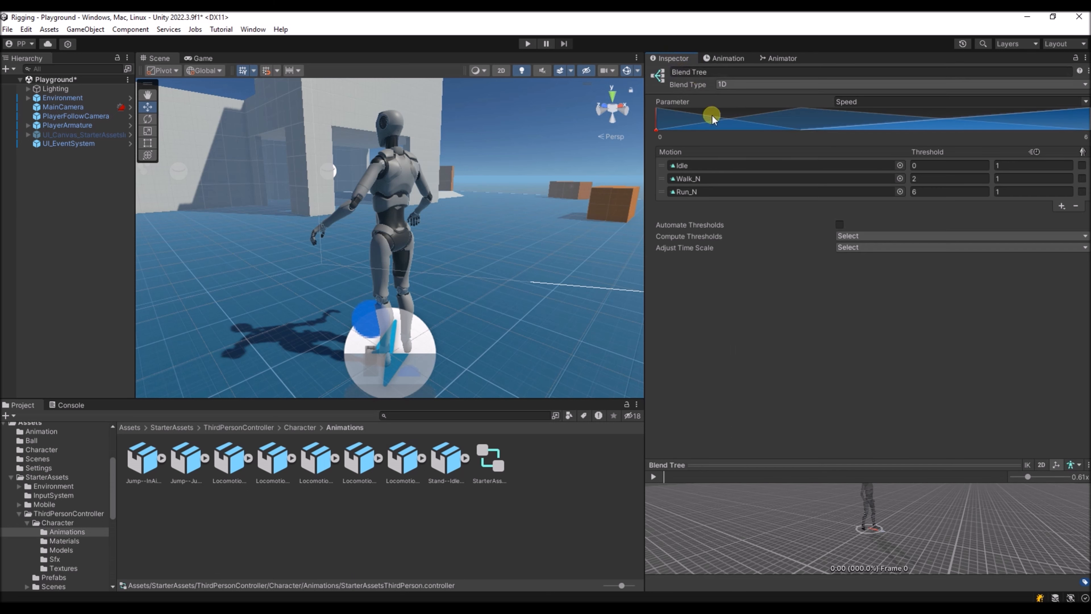
{"action": "left_click", "coordinate": [933, 192]}
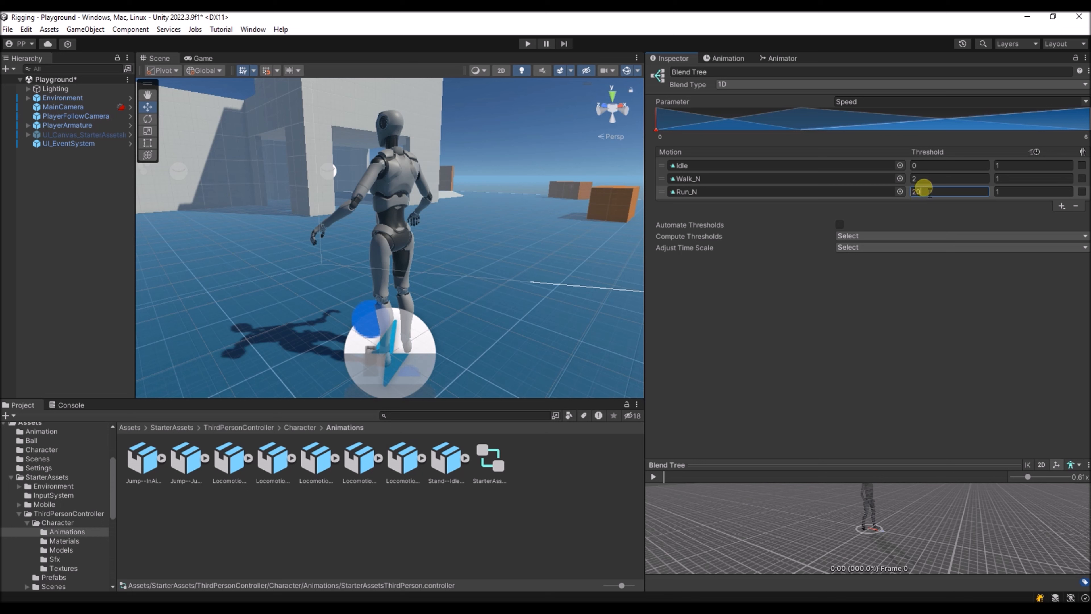
{"action": "left_click", "coordinate": [932, 179]}
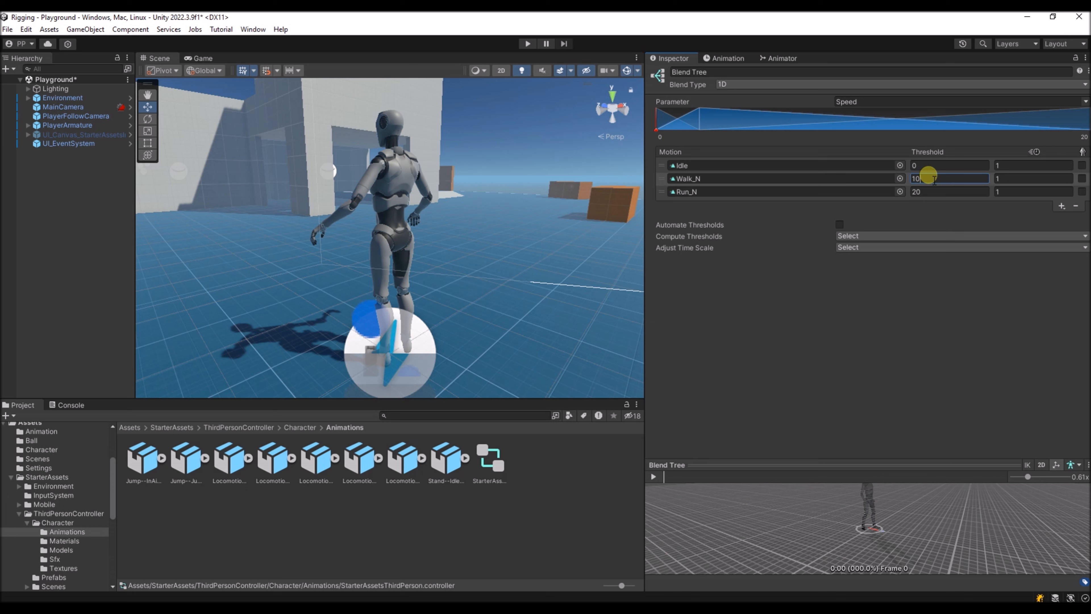
{"action": "type", "text": "10"}
{"action": "key", "text": "Return"}
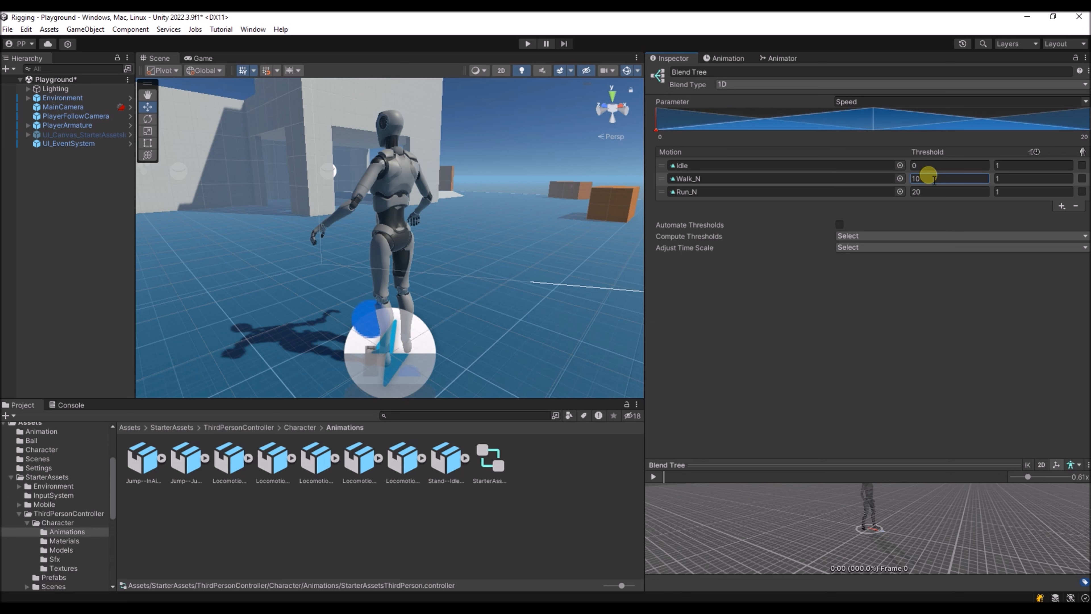
Playtest the character's walk and run animations with the adjusted blend tree thresholds
{"action": "left_click", "coordinate": [524, 44]}
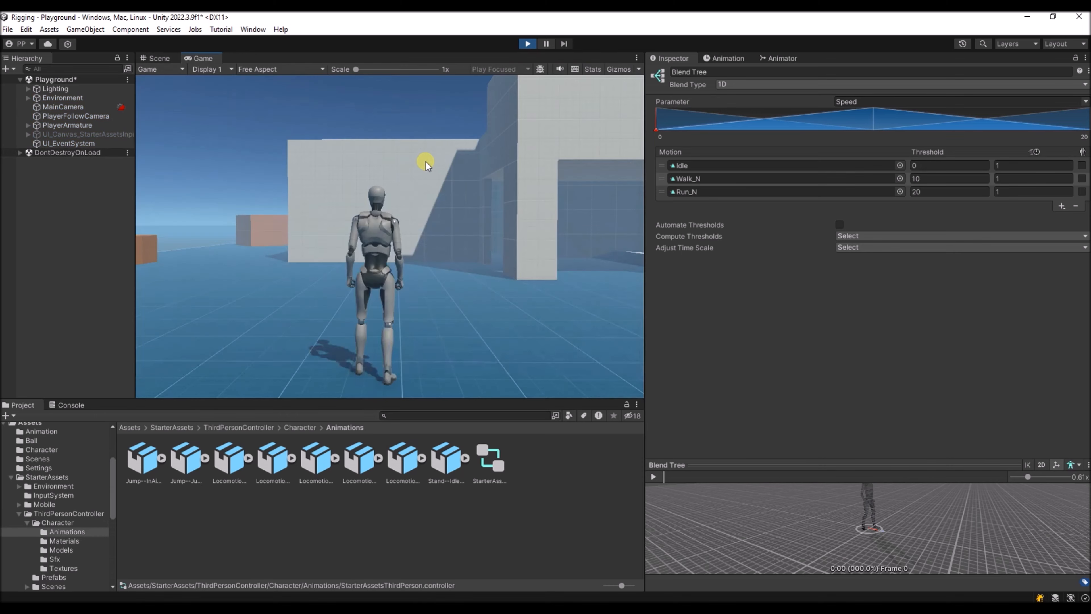
{"action": "key", "text": "w"}
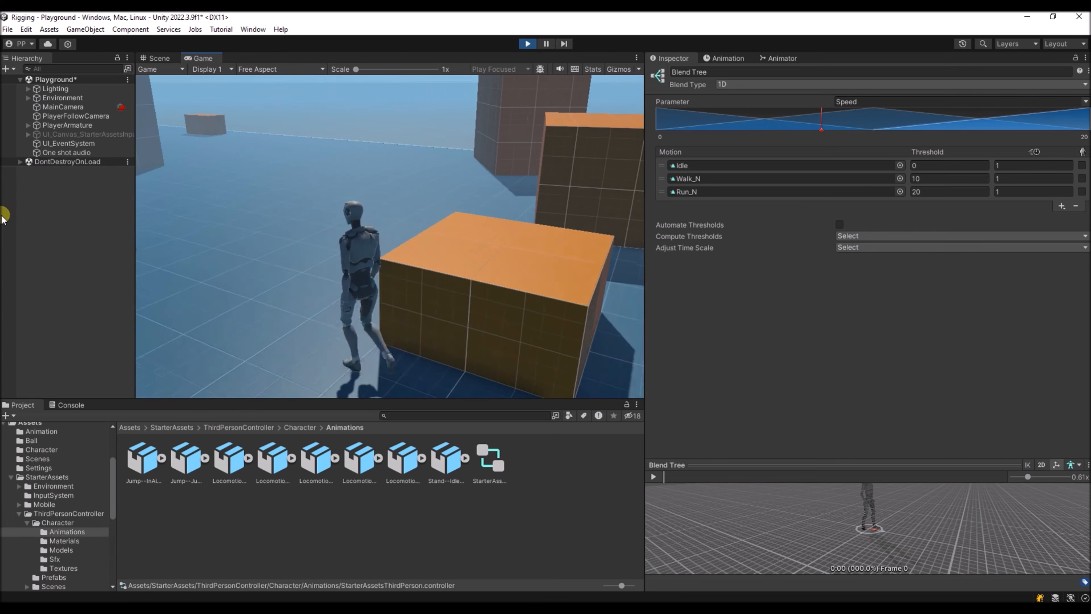
{"action": "key", "text": "w"}
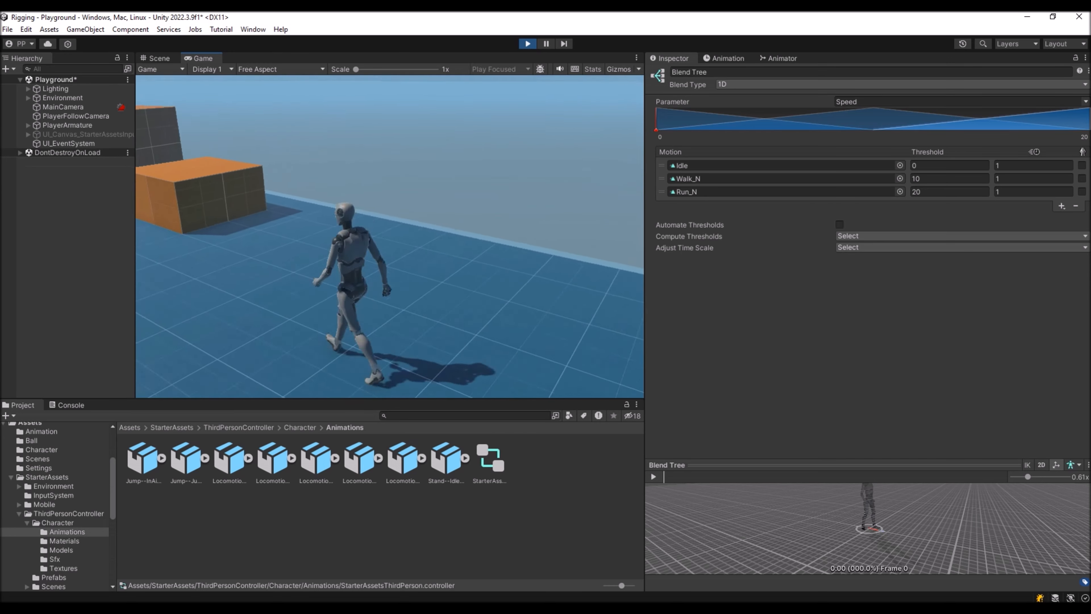
Set the Speed of the Idle Walk Run Blend state to 2
{"action": "left_click", "coordinate": [876, 322]}
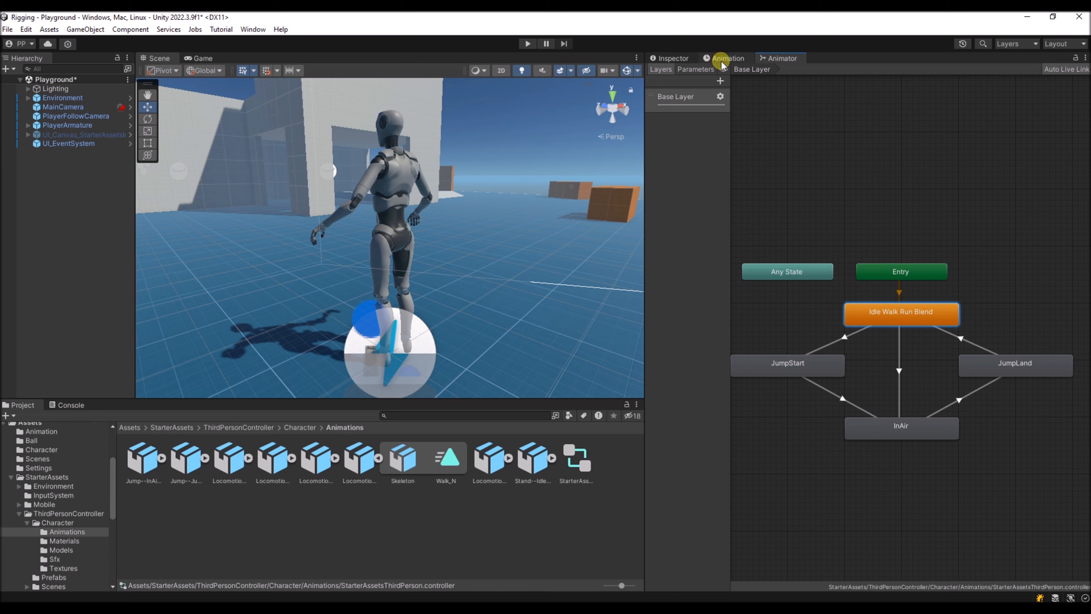
{"action": "left_click", "coordinate": [668, 59]}
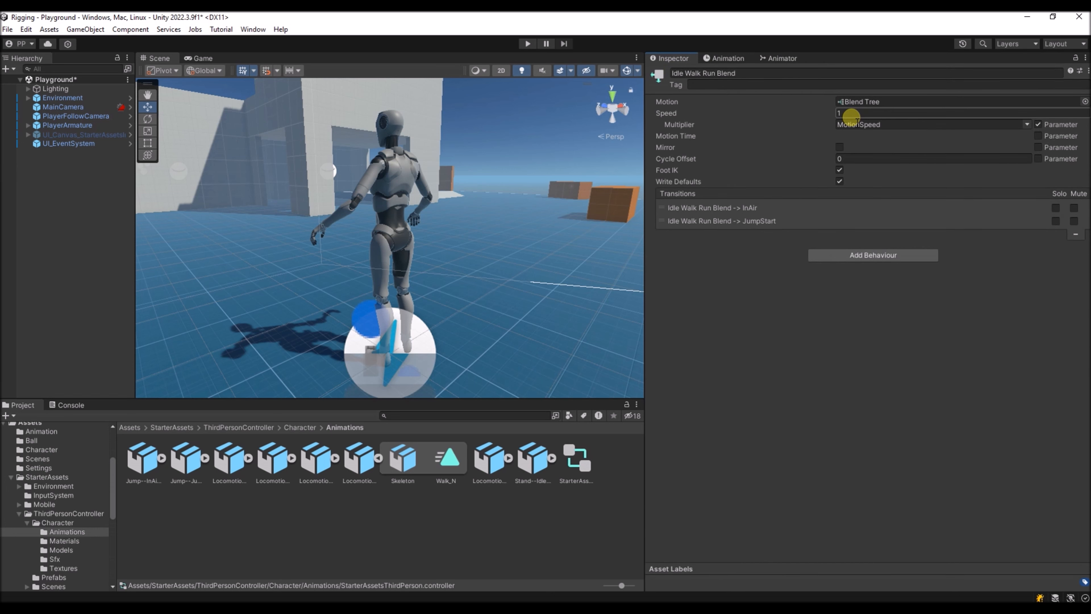
{"action": "left_click", "coordinate": [848, 114]}
{"action": "type", "text": "2"}
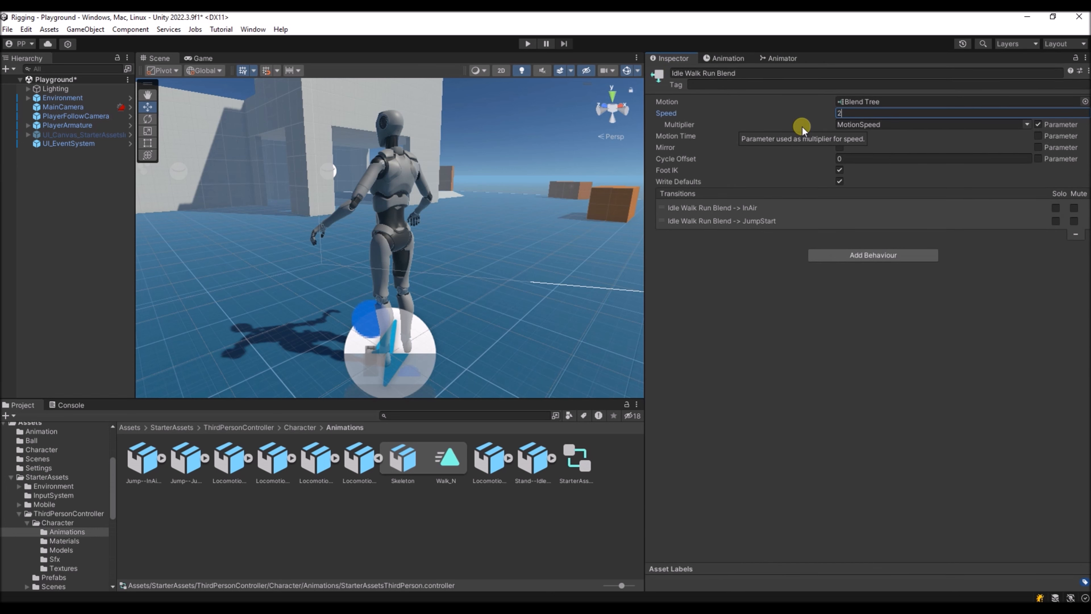
Playtest the character's movement with the faster animation state, and stop play mode
{"action": "left_click", "coordinate": [528, 43]}
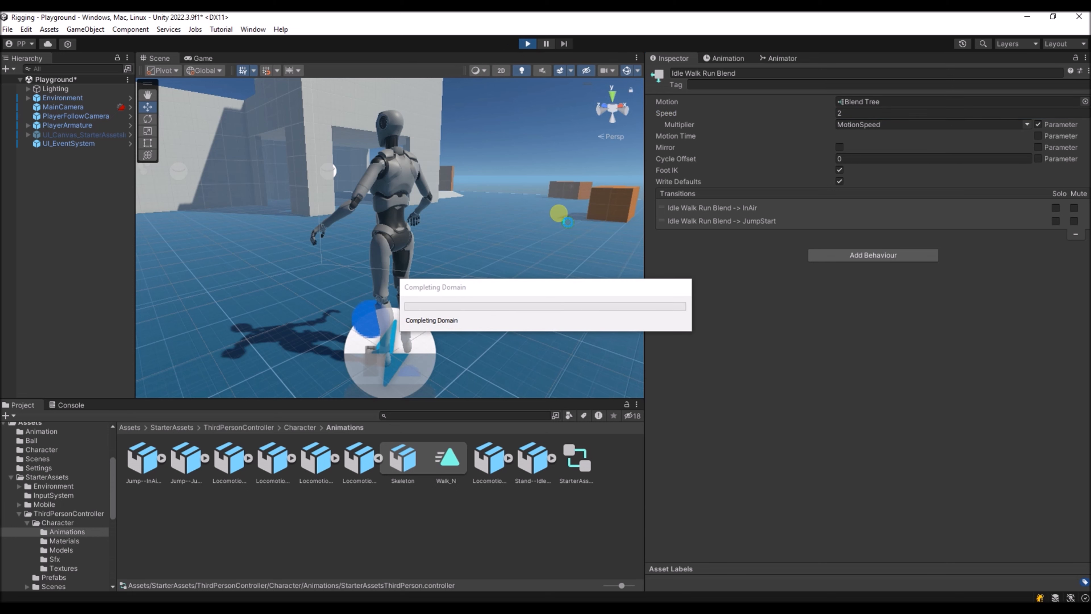
{"action": "key", "text": "w"}
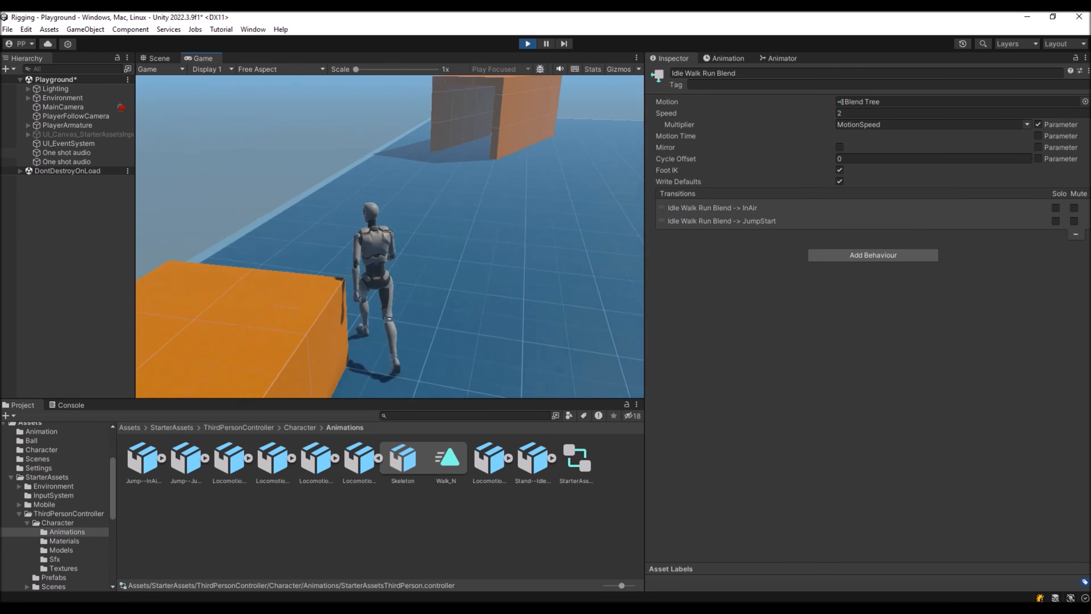
{"action": "left_click", "coordinate": [528, 43]}
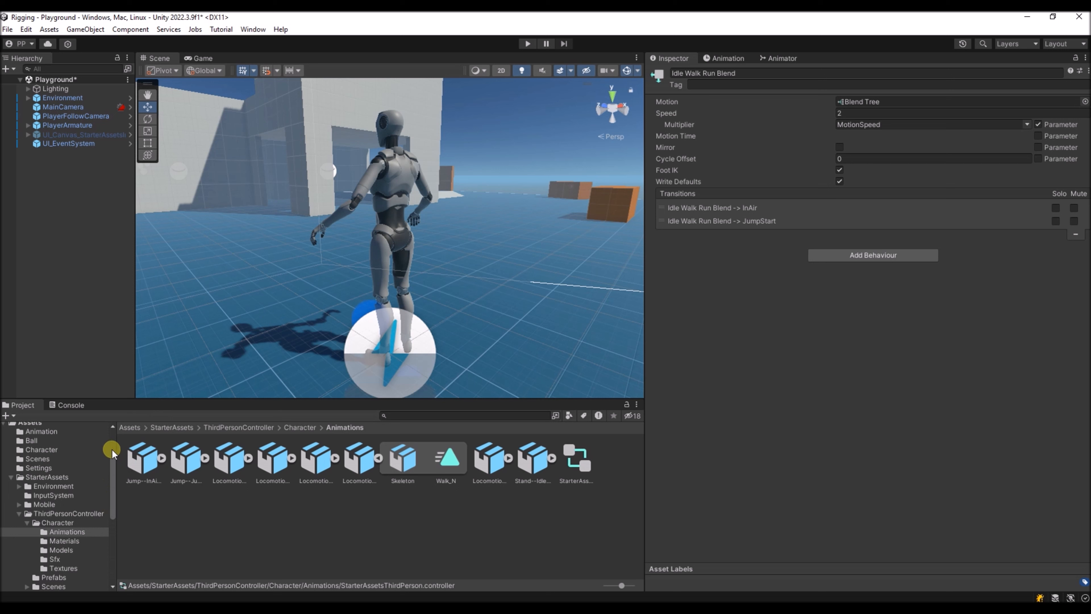
{"action": "scroll", "coordinate": [110, 441], "scroll_direction": "up", "scroll_amount": 4}
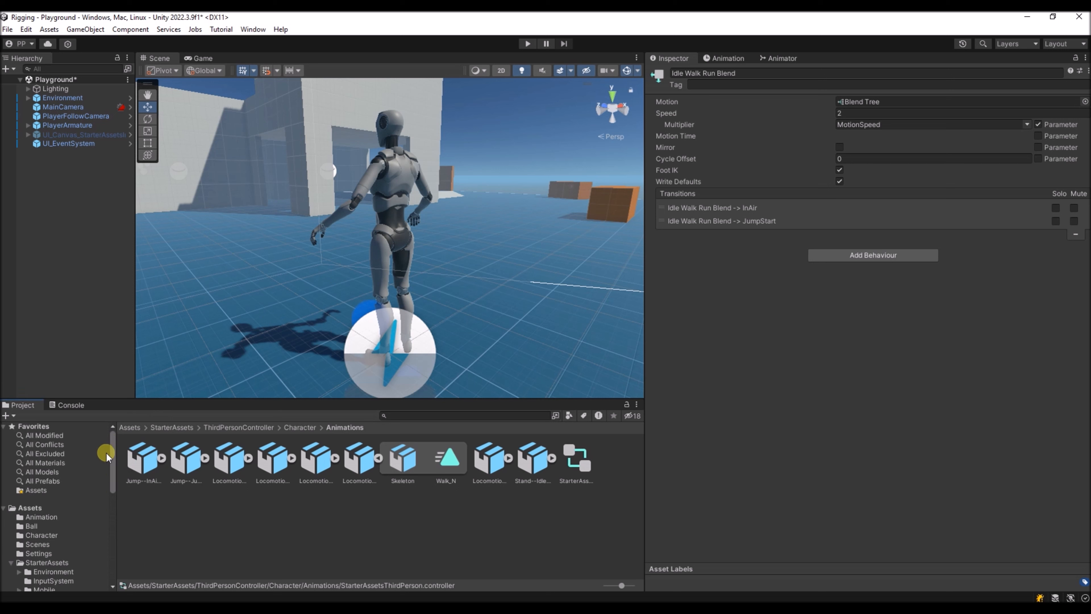
Add the Ch08_nonPBR model from the Assets/Character folder as a child of PlayerArmature's Geometry object
{"action": "left_click_drag", "start_coordinate": [113, 468], "coordinate": [93, 480]}
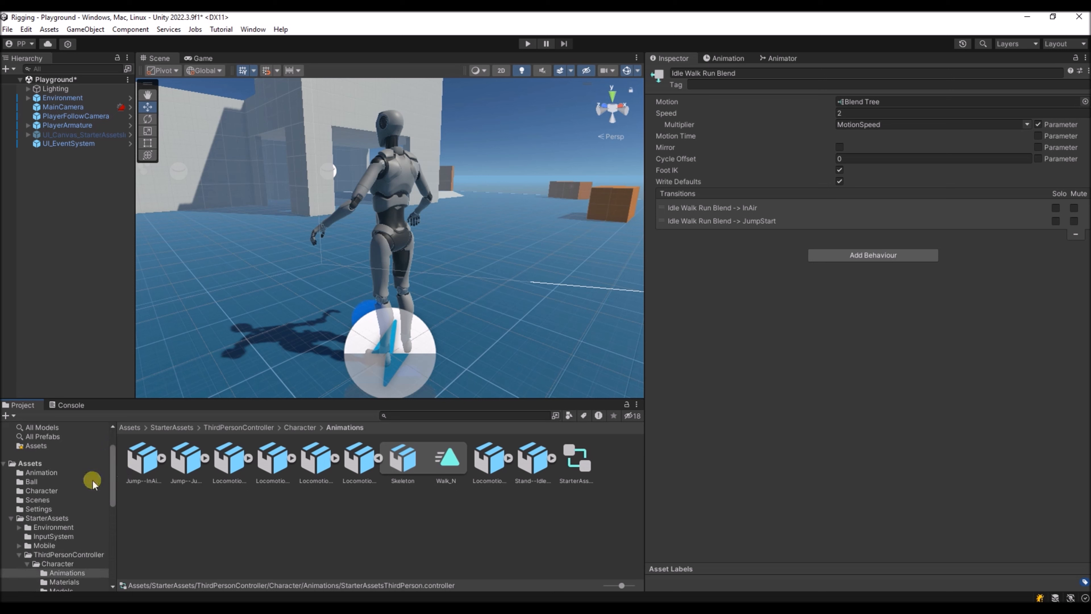
{"action": "left_click", "coordinate": [48, 491]}
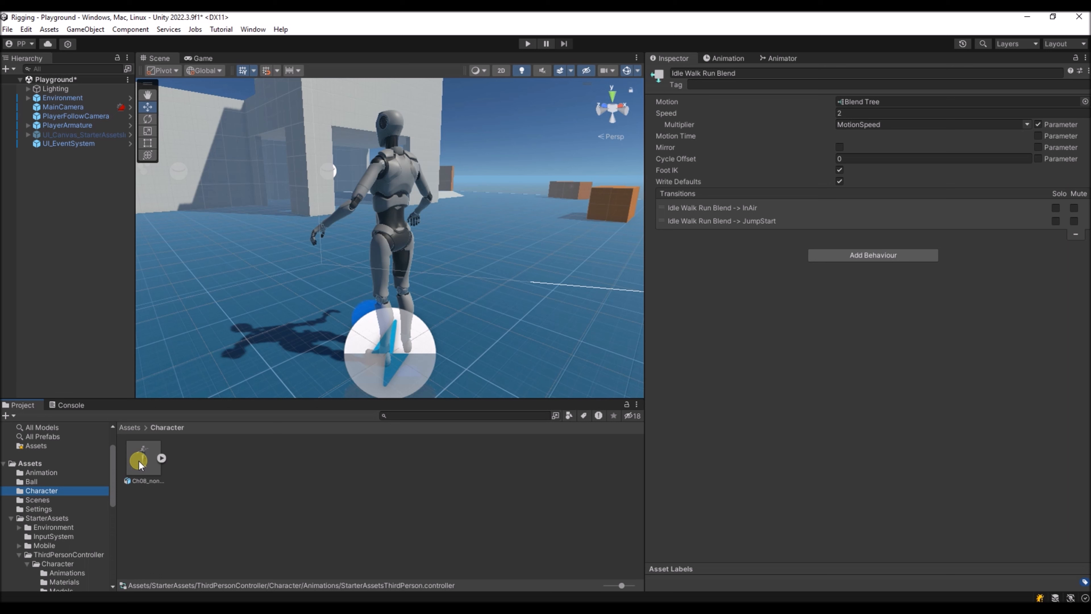
{"action": "left_click_drag", "start_coordinate": [138, 460], "coordinate": [42, 157]}
{"action": "left_click", "coordinate": [64, 155]}
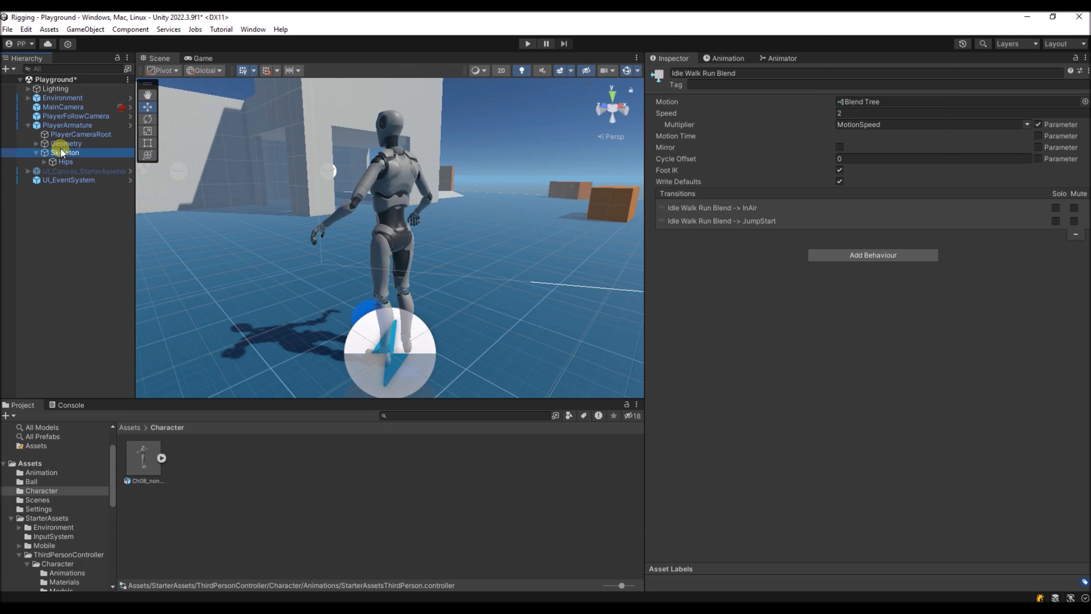
{"action": "left_click", "coordinate": [49, 159]}
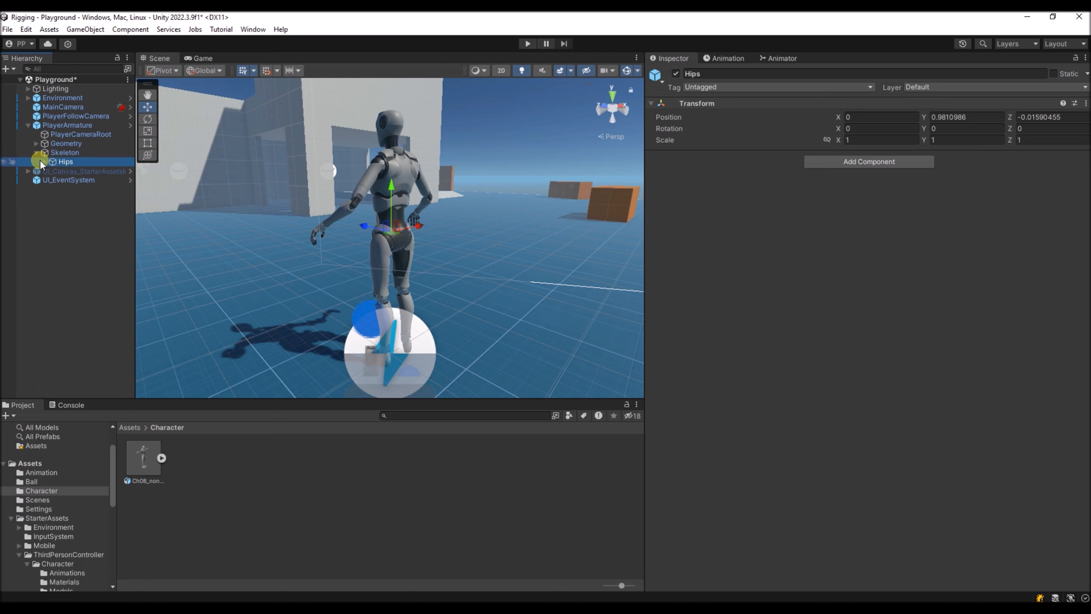
{"action": "left_click", "coordinate": [36, 143]}
{"action": "left_click", "coordinate": [72, 154]}
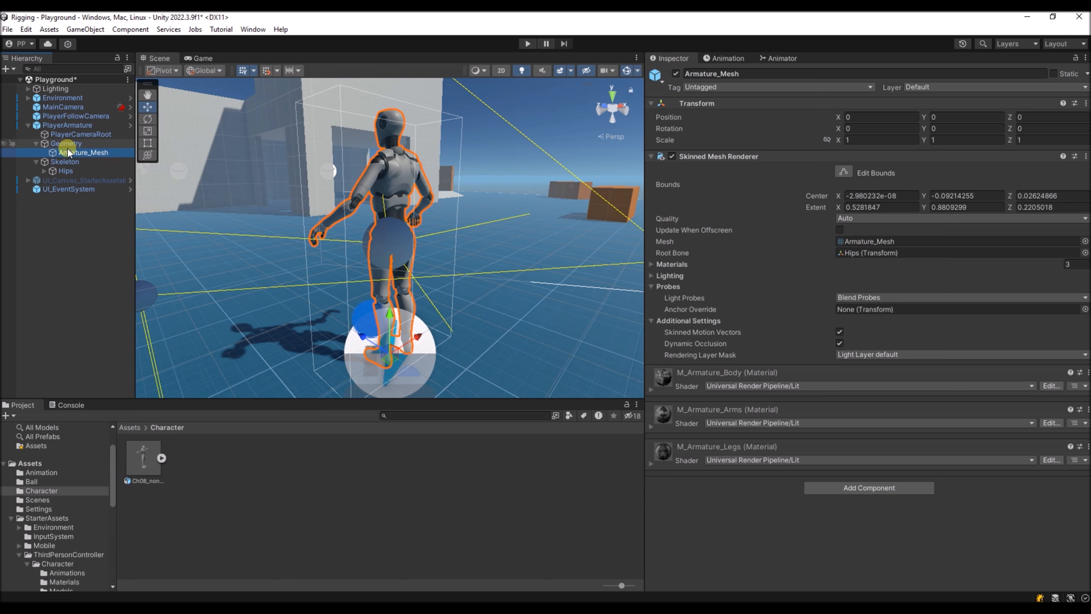
{"action": "left_click_drag", "start_coordinate": [143, 463], "coordinate": [69, 155]}
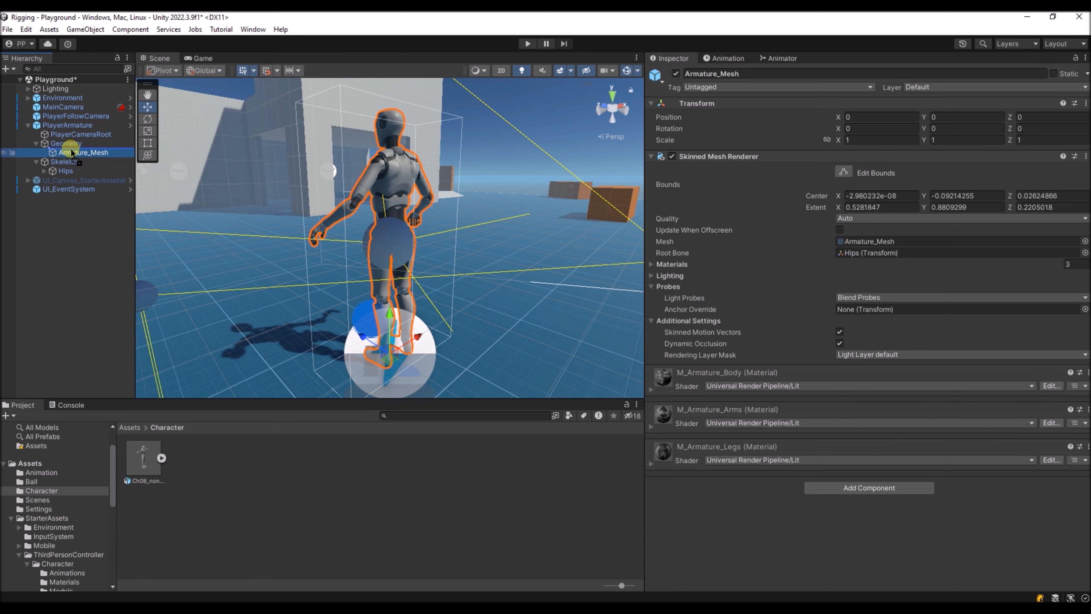
{"action": "left_click_drag", "start_coordinate": [70, 149], "coordinate": [69, 148]}
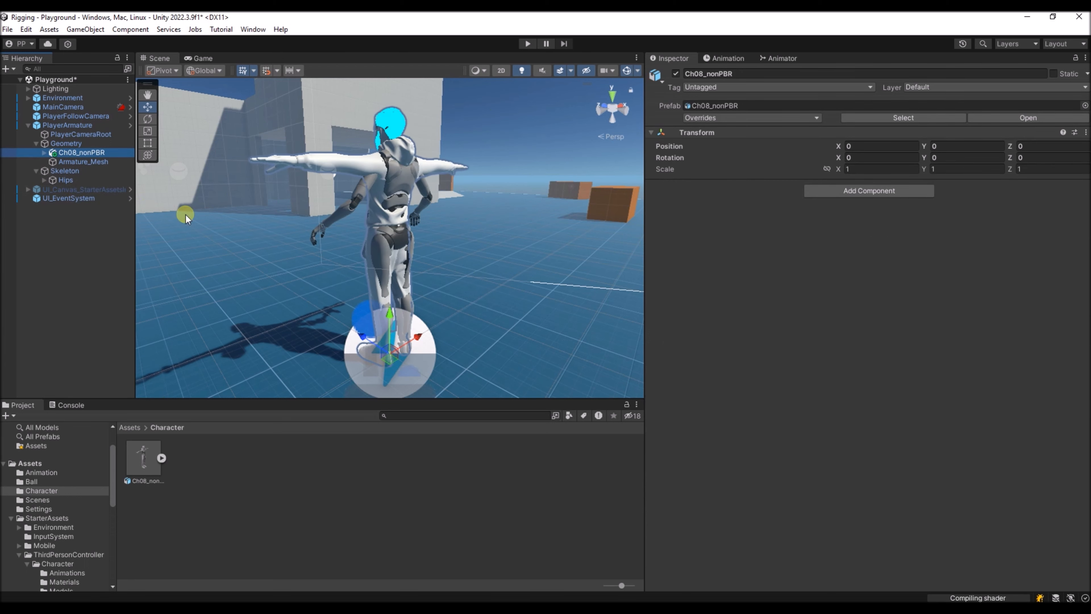
Delete the original Armature_Mesh from PlayerArmature's Geometry object
{"action": "left_click", "coordinate": [62, 161]}
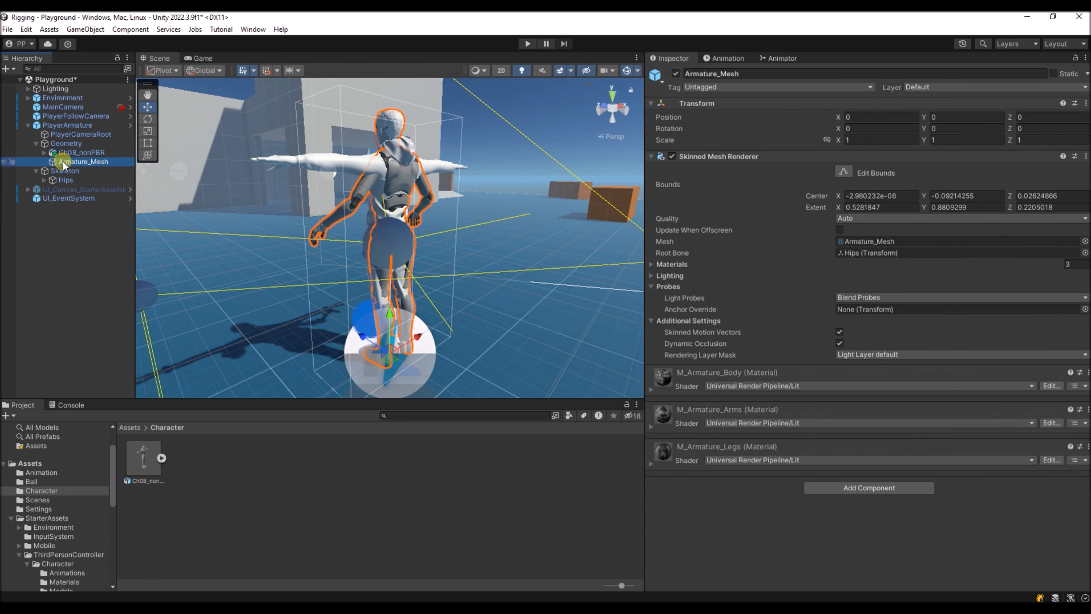
{"action": "key", "text": "Delete"}
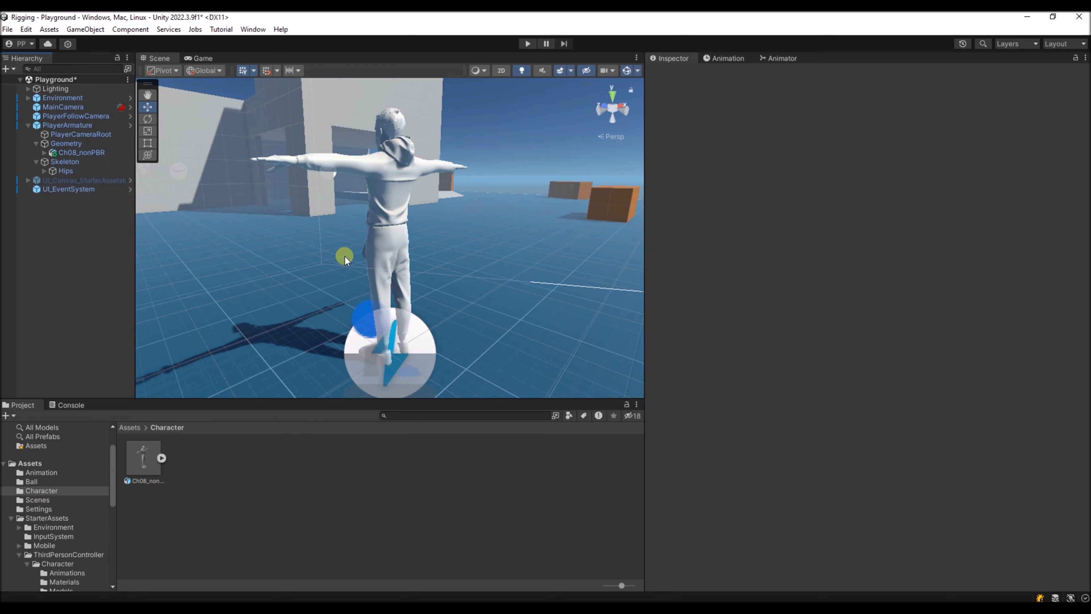
{"action": "left_click_drag", "start_coordinate": [345, 258], "coordinate": [248, 296], "text": "alt"}
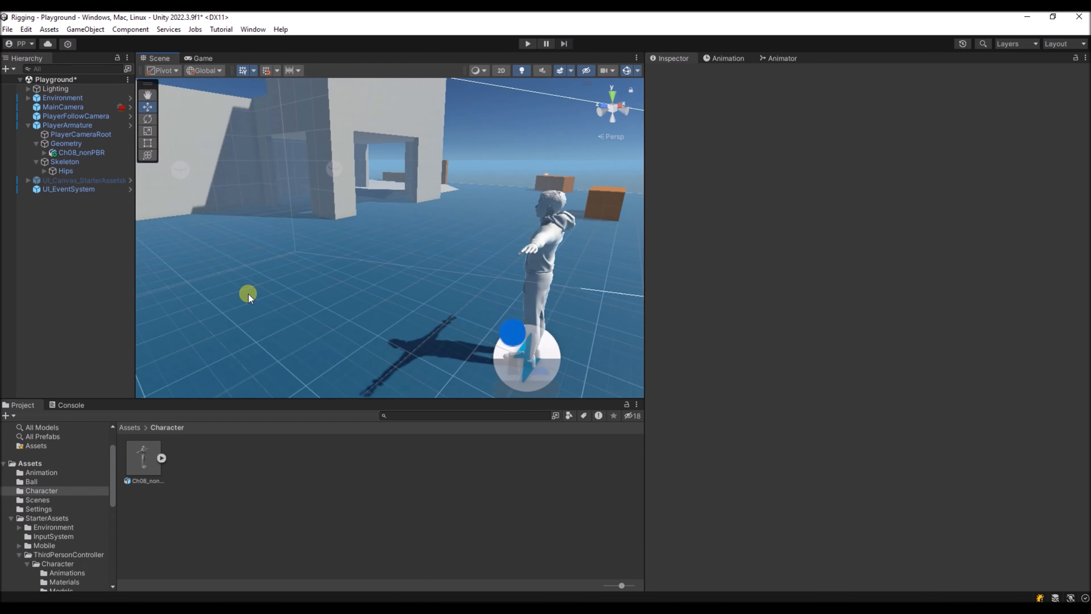
Extract the Ch08_nonPBR model's textures into the Assets/Character folder and fix the normal map import settings
{"action": "left_click", "coordinate": [146, 453]}
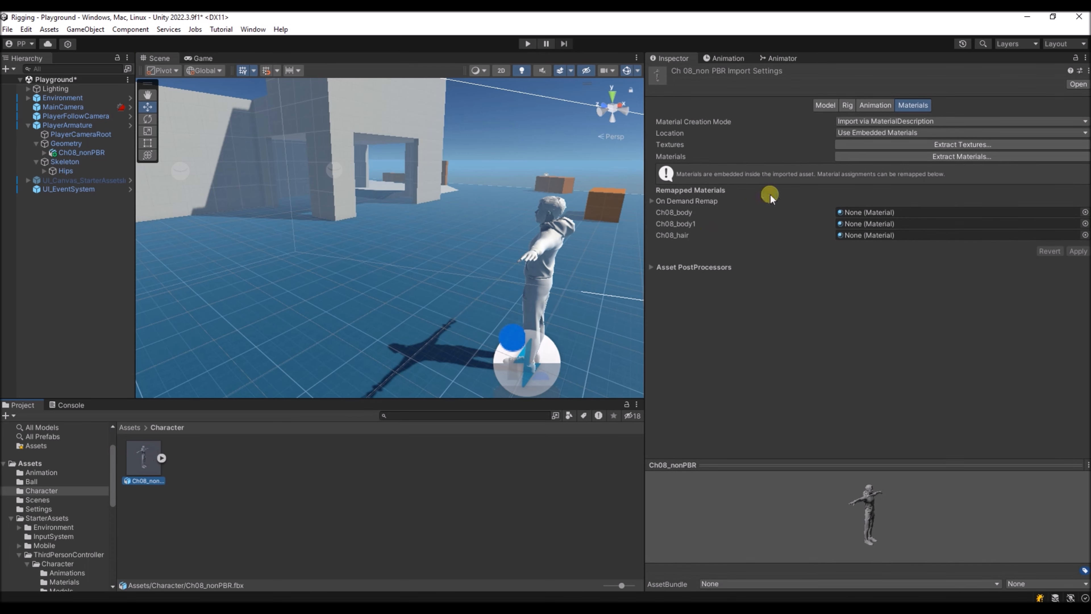
{"action": "left_click", "coordinate": [948, 145]}
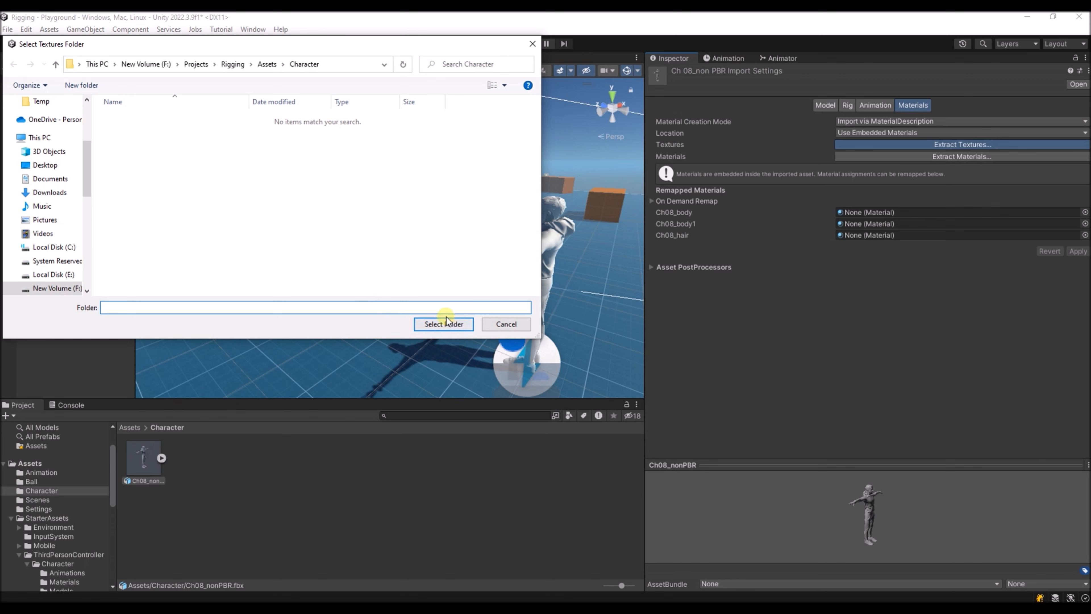
{"action": "left_click", "coordinate": [434, 323]}
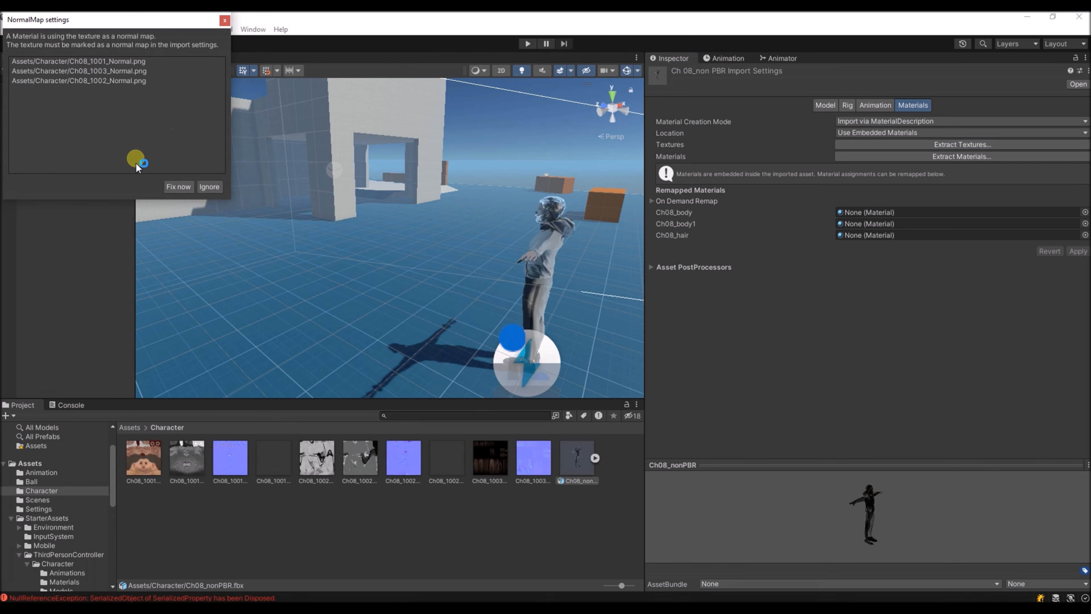
{"action": "left_click", "coordinate": [178, 186]}
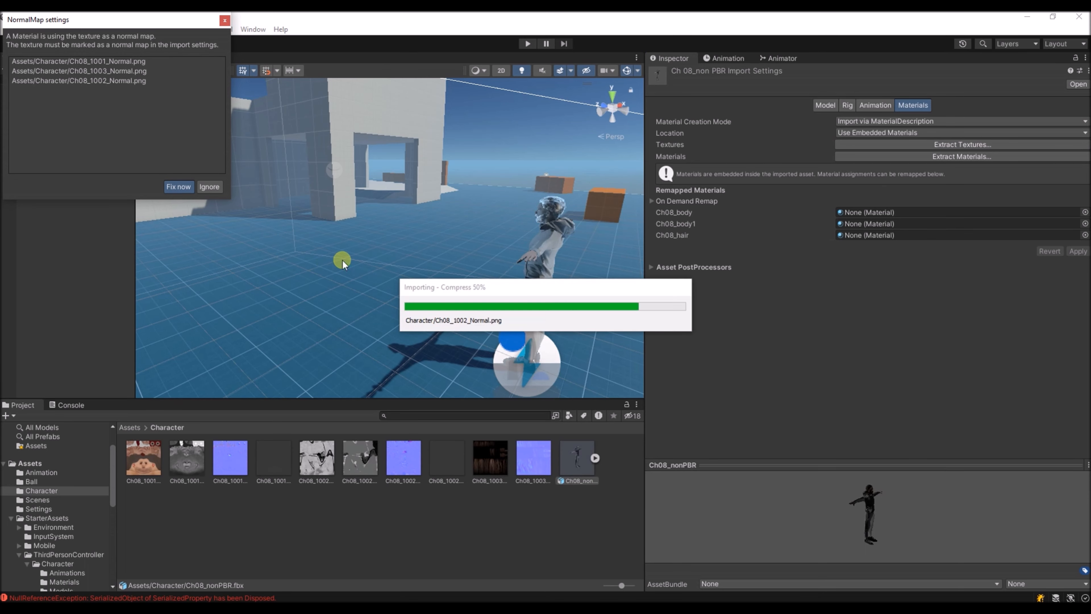
{"action": "mouse_move", "coordinate": [397, 260]}
{"action": "right_mouse_down"}
{"action": "mouse_move", "coordinate": [564, 293]}
{"action": "mouse_move", "coordinate": [635, 276]}
{"action": "mouse_move", "coordinate": [402, 275]}
{"action": "right_mouse_up"}
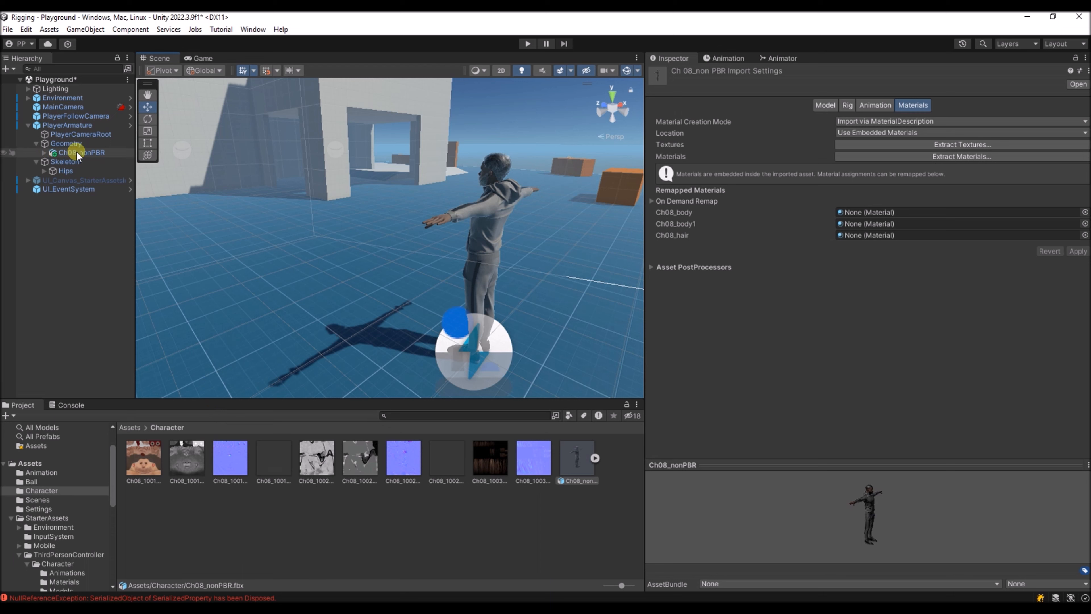
Select PlayerArmature, playtest the new character's movement, and stop play mode
{"action": "left_click", "coordinate": [72, 131]}
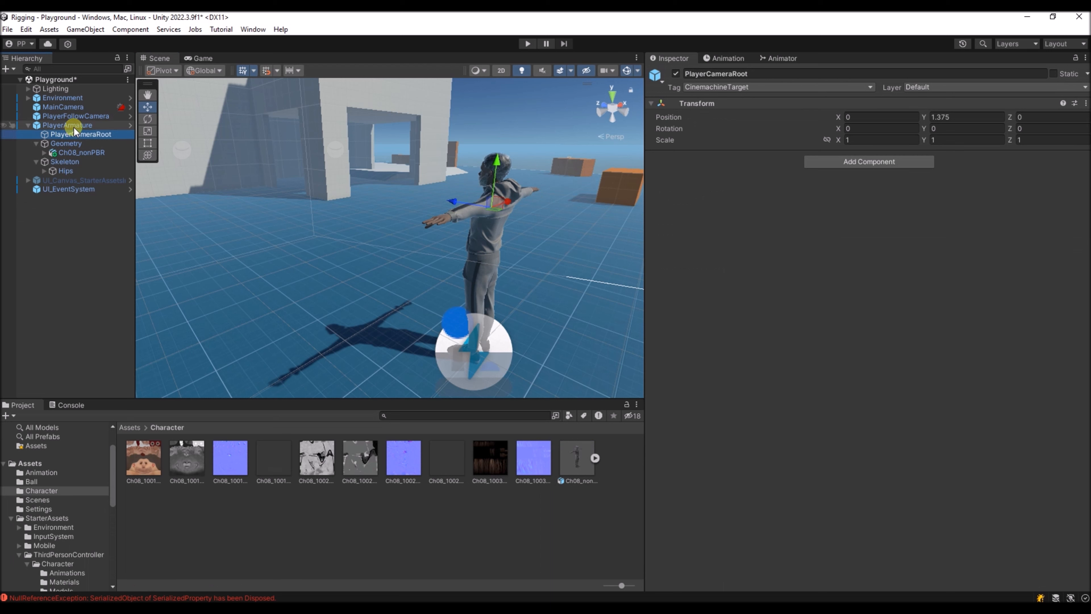
{"action": "left_click", "coordinate": [74, 126]}
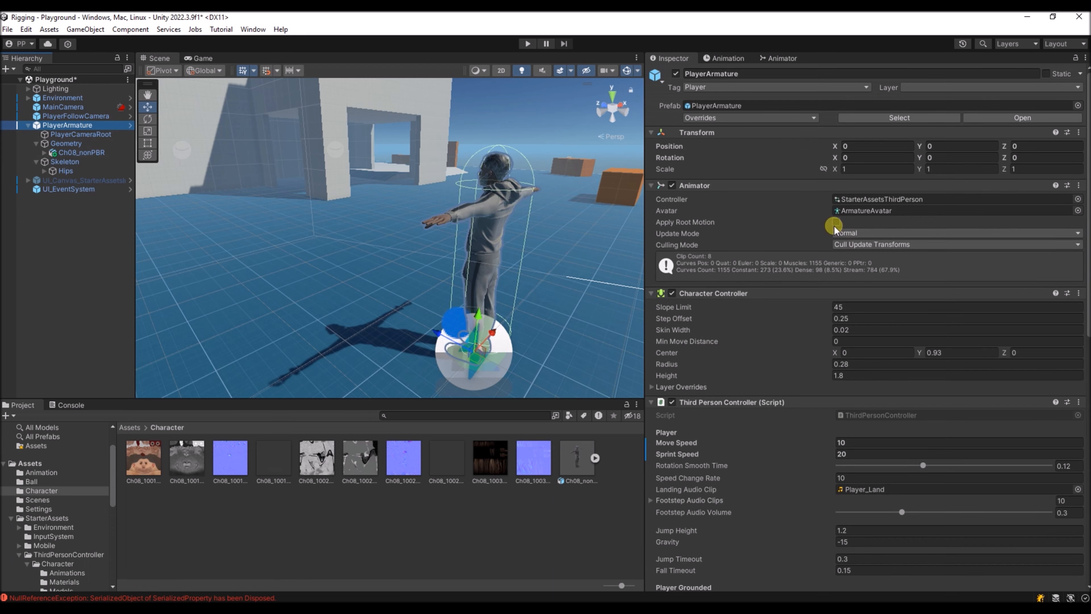
{"action": "left_click", "coordinate": [528, 43]}
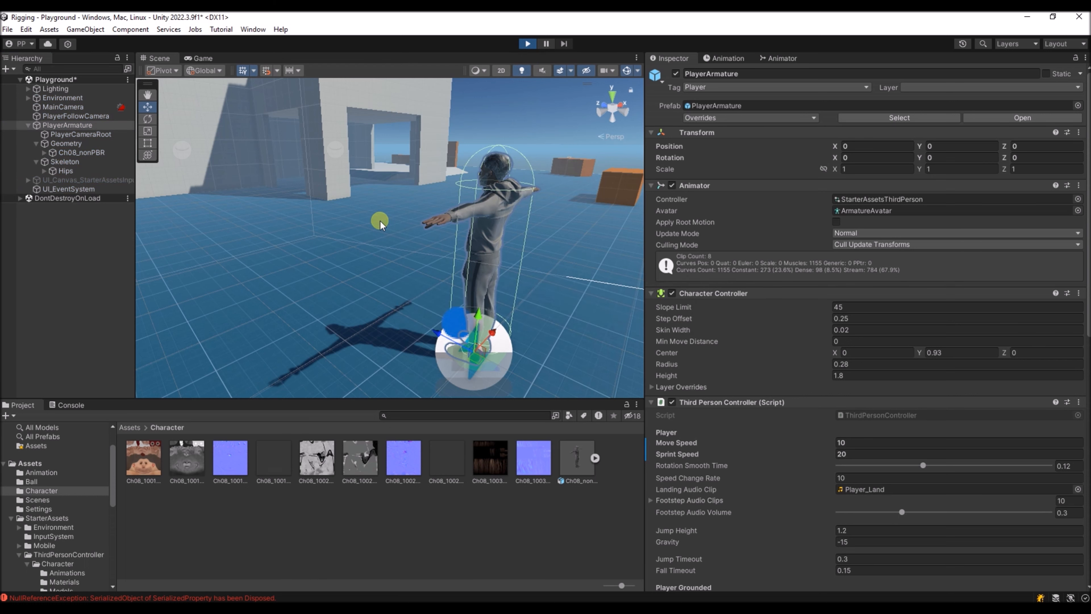
{"action": "key", "text": "s"}
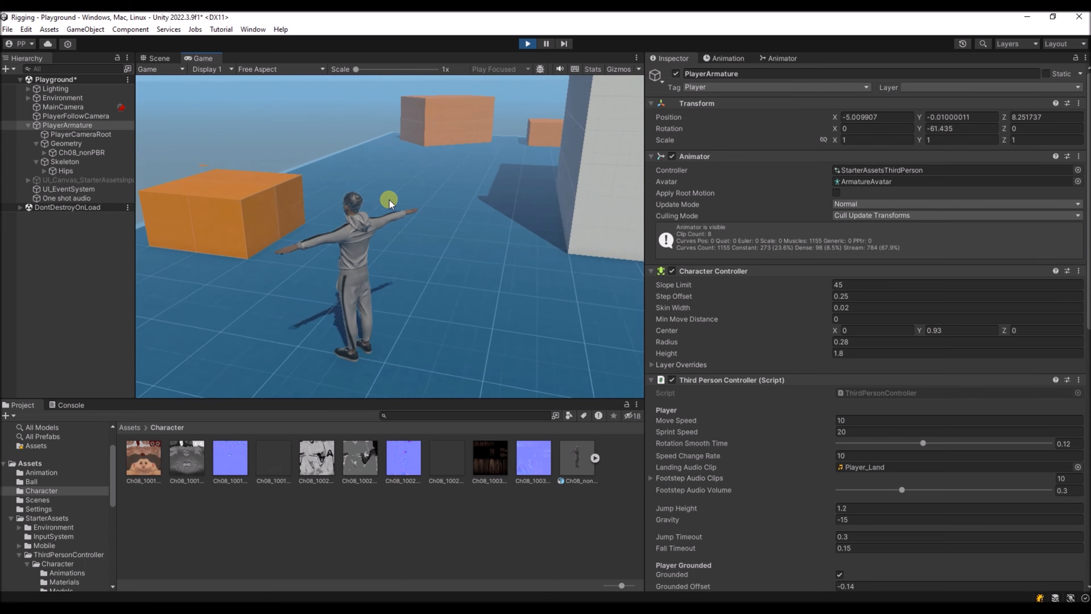
{"action": "key", "text": "s"}
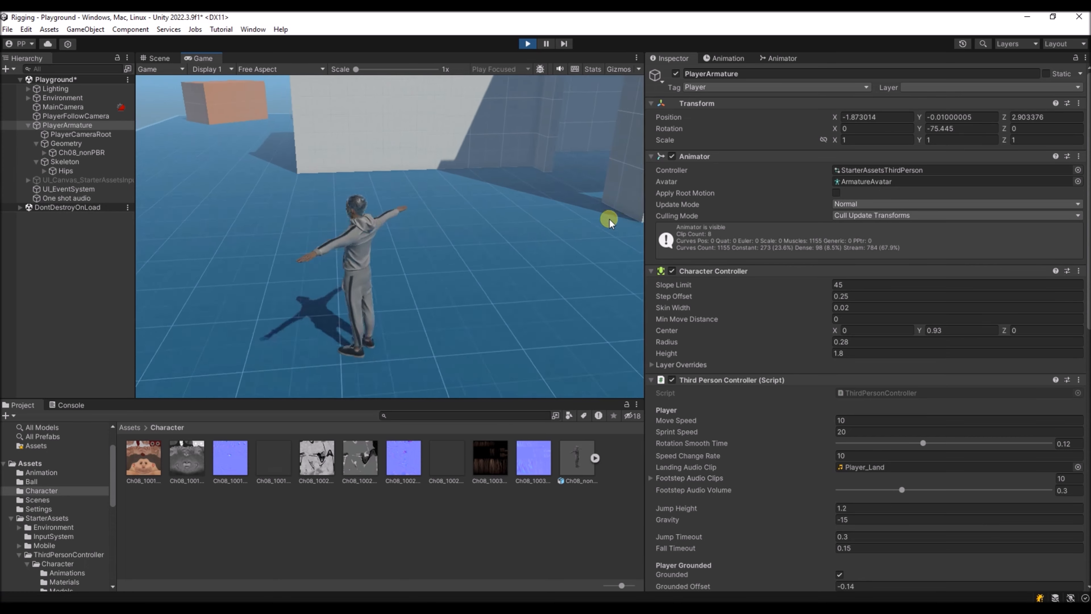
{"action": "left_click", "coordinate": [527, 44]}
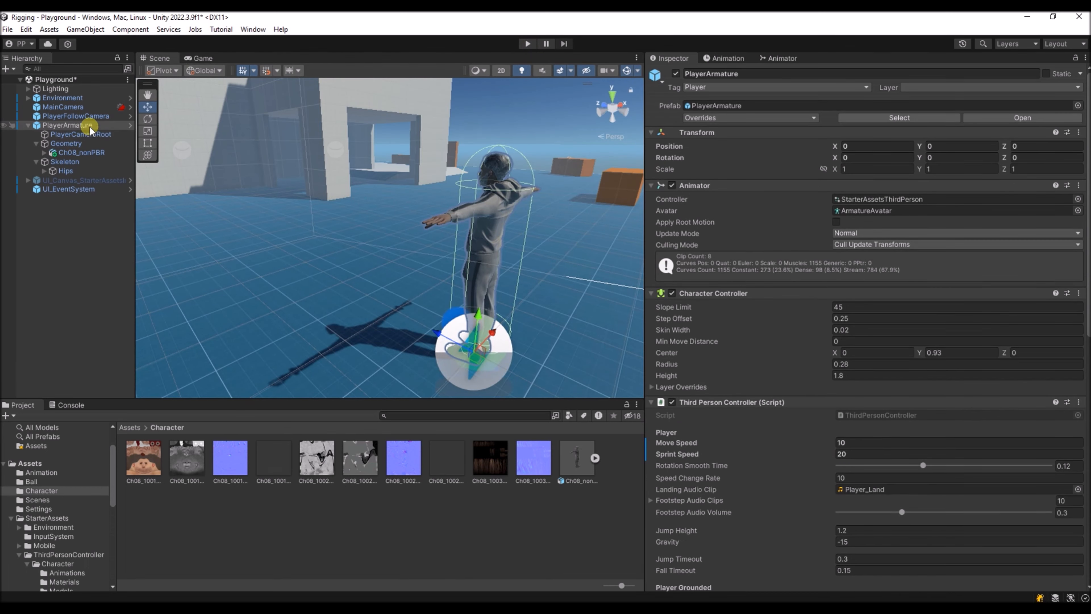
Set the Ch08_nonPBR model's rig Animation Type to Humanoid and apply the import settings
{"action": "left_click", "coordinate": [71, 152]}
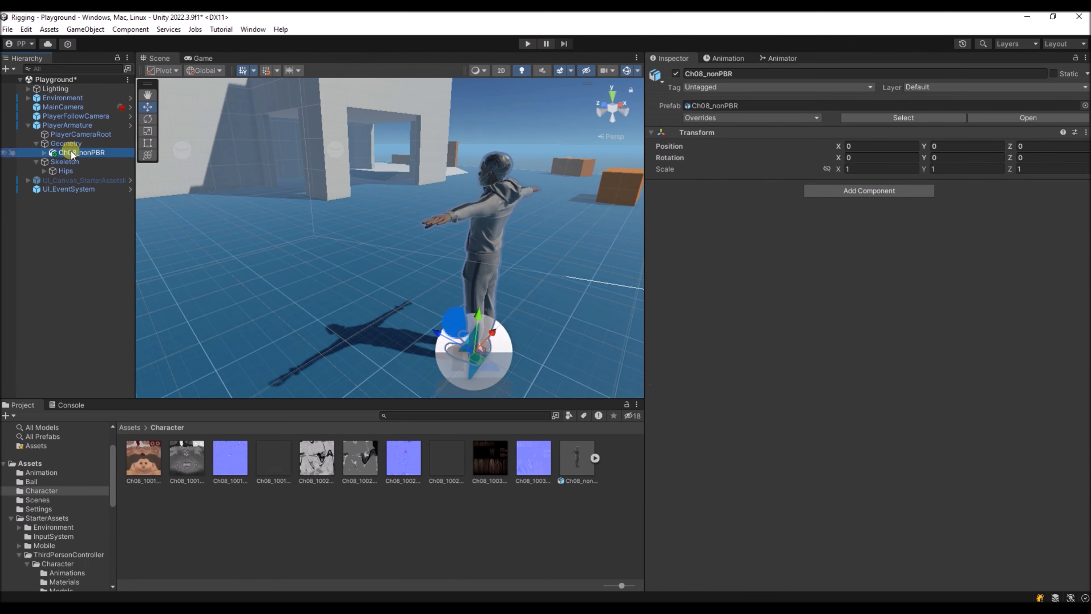
{"action": "left_click", "coordinate": [73, 135]}
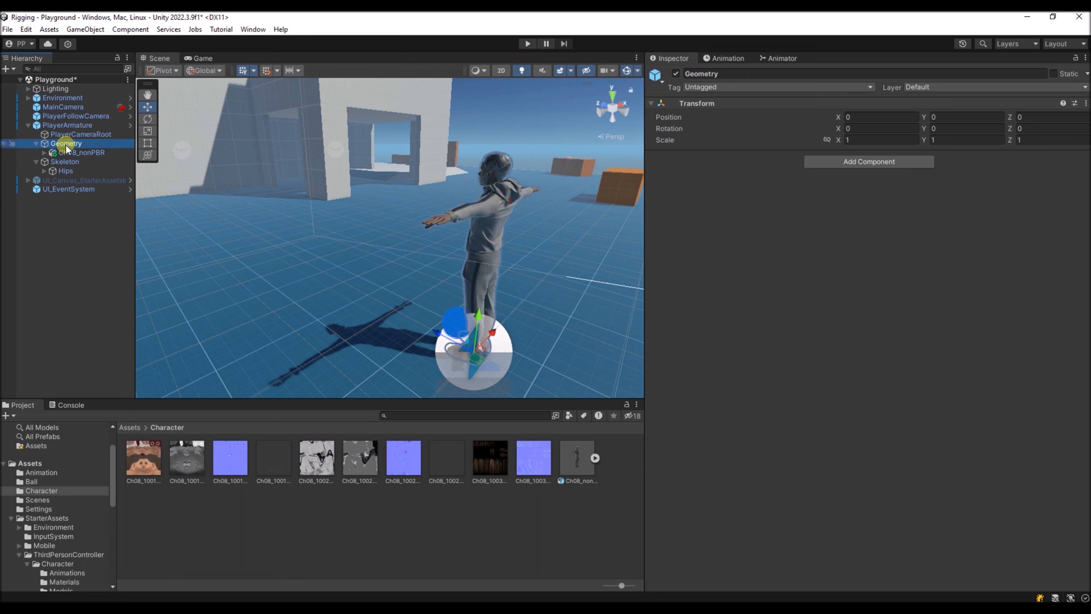
{"action": "left_click", "coordinate": [72, 126]}
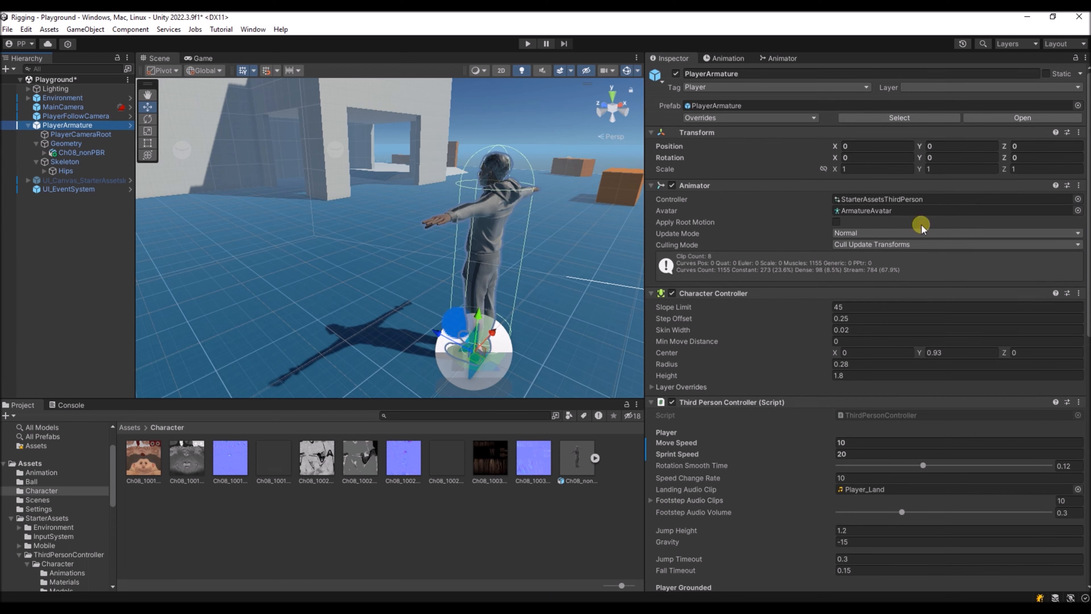
{"action": "mouse_move", "coordinate": [693, 312]}
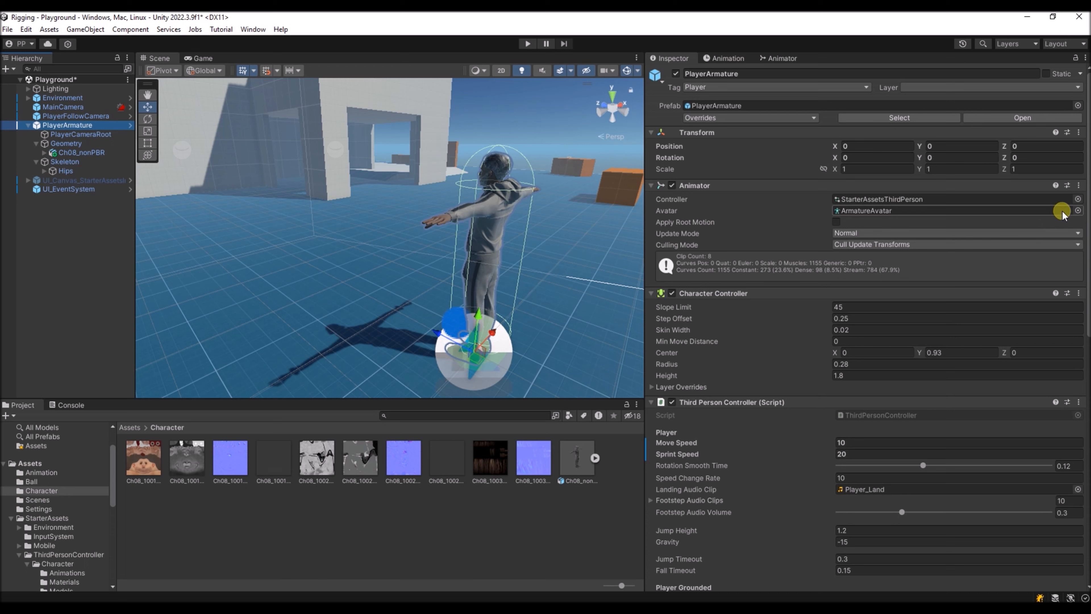
{"action": "left_click", "coordinate": [577, 457]}
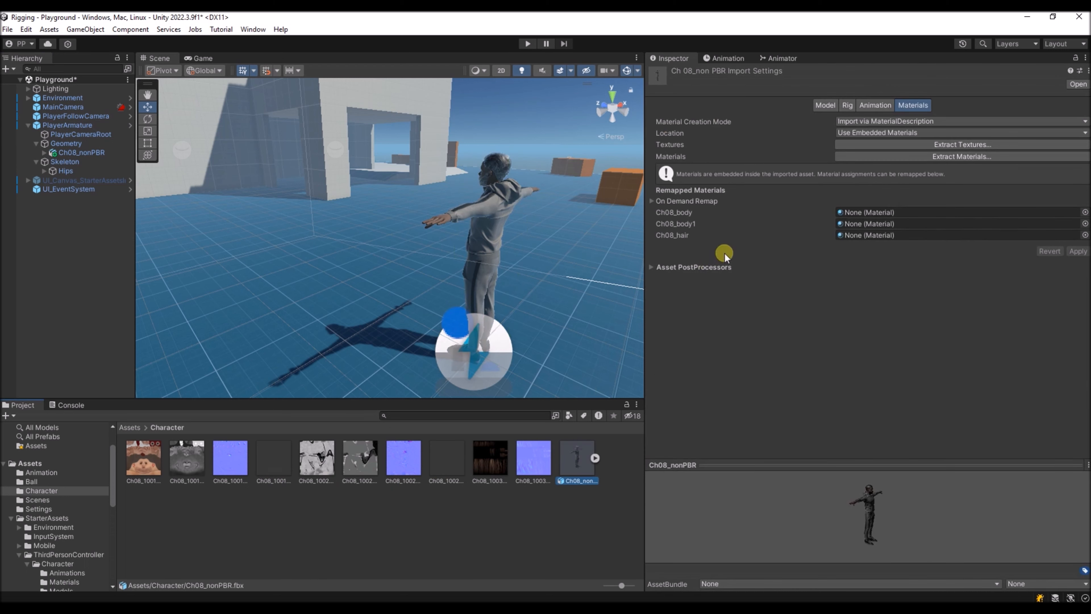
{"action": "left_click", "coordinate": [867, 105]}
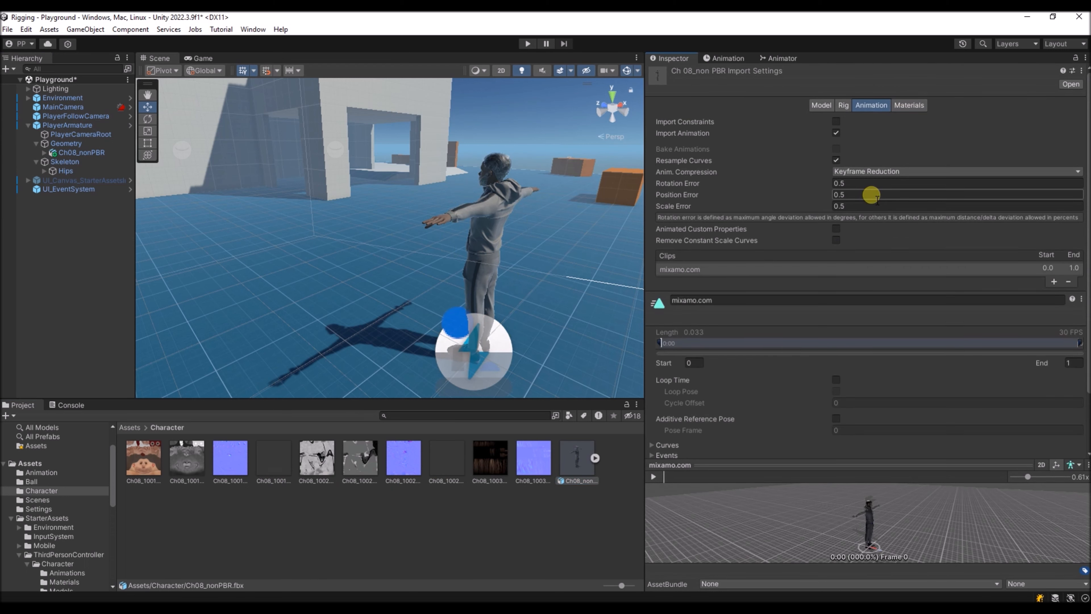
{"action": "left_click", "coordinate": [841, 105]}
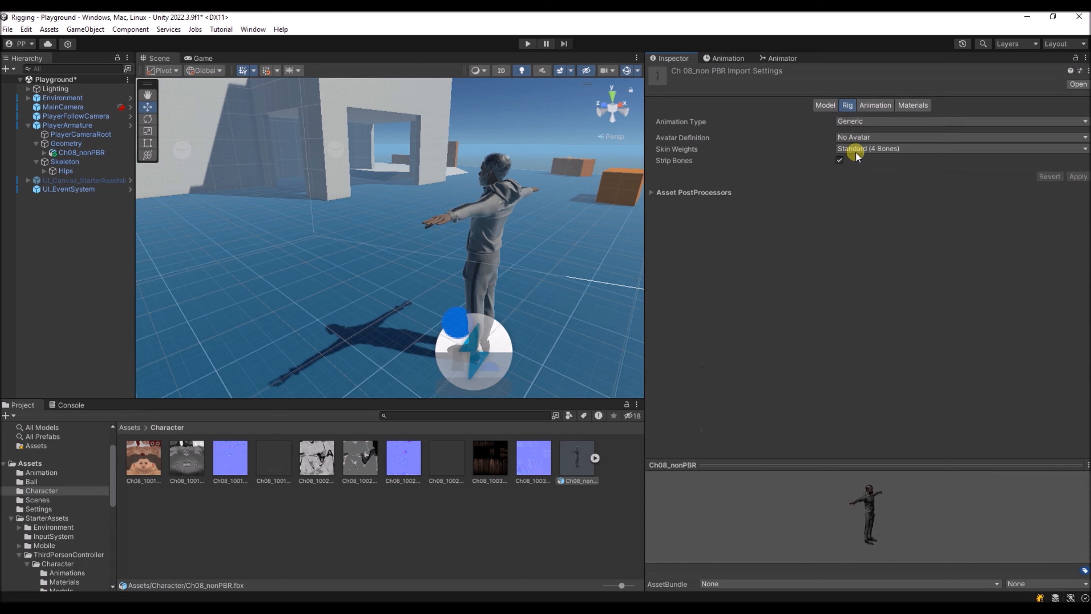
{"action": "left_click", "coordinate": [853, 122]}
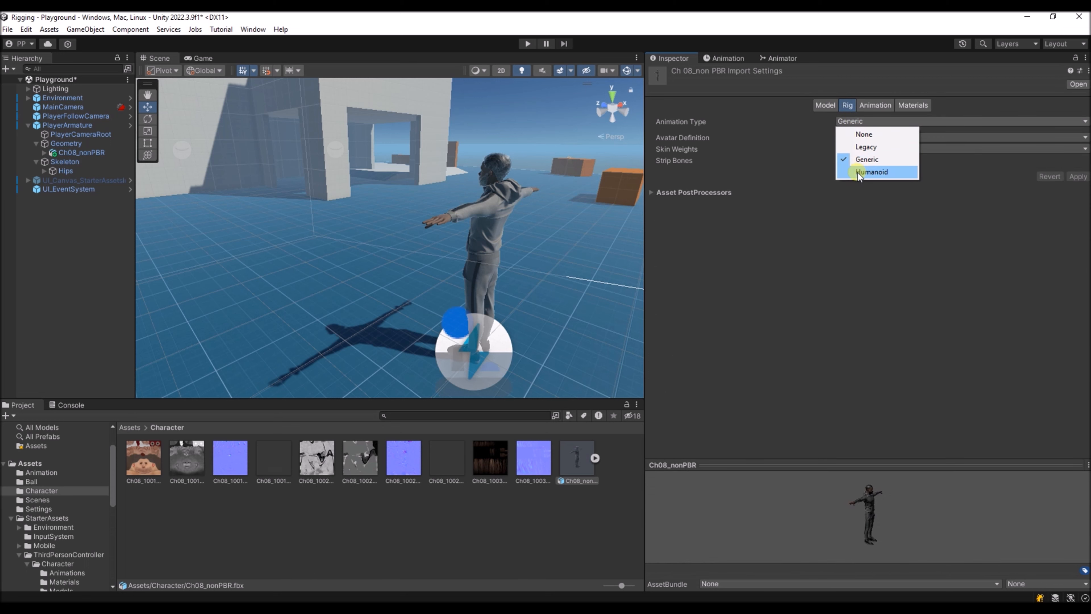
{"action": "left_click", "coordinate": [872, 171]}
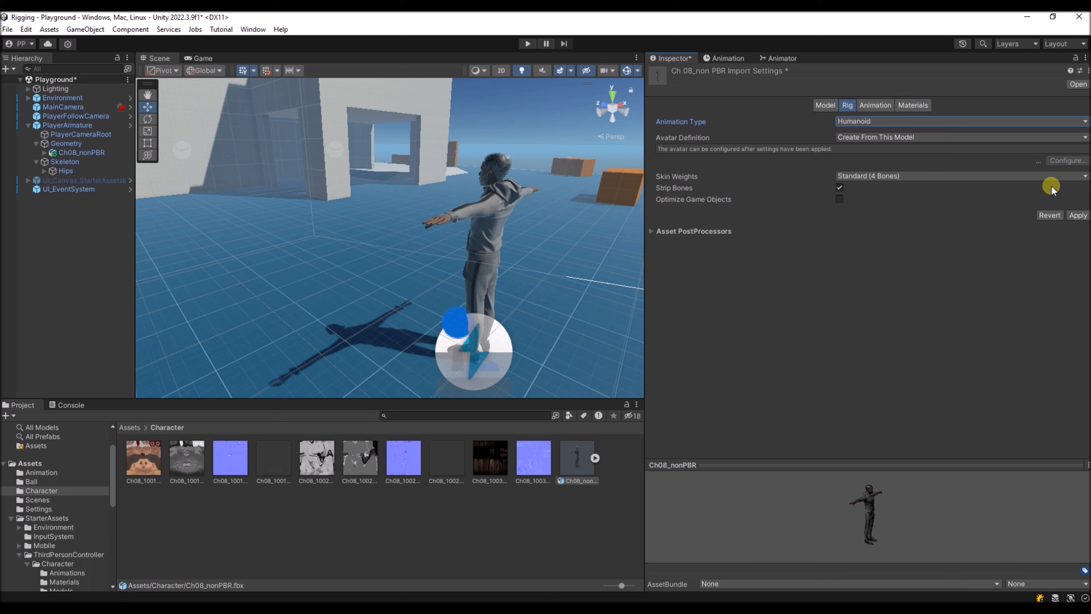
{"action": "left_click", "coordinate": [1077, 215]}
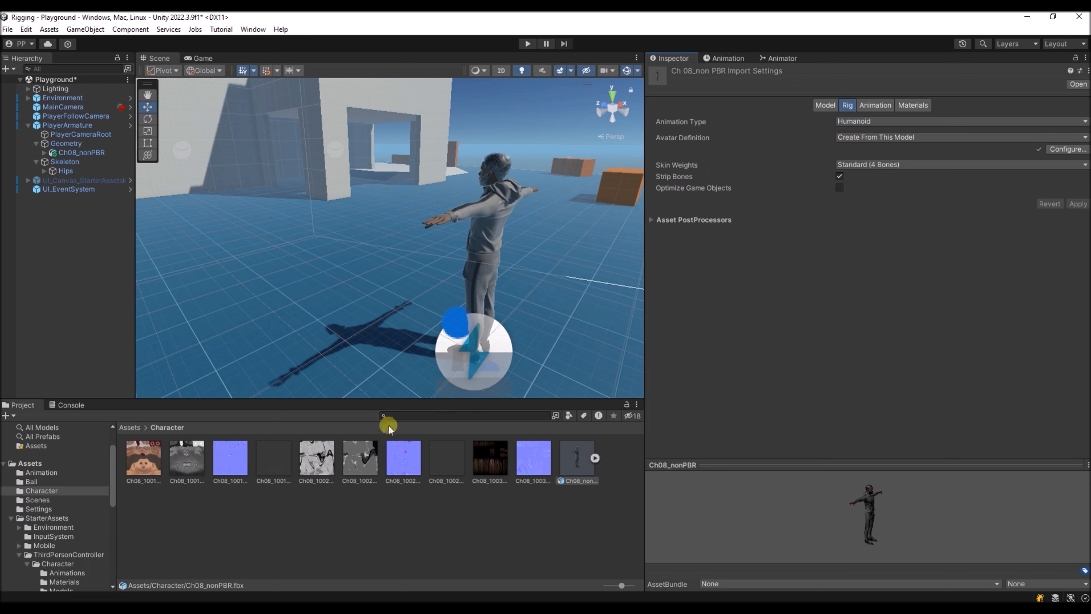
Assign Ch08_nonPBRAvatar as the Avatar of PlayerArmature's Animator
{"action": "left_click", "coordinate": [71, 125]}
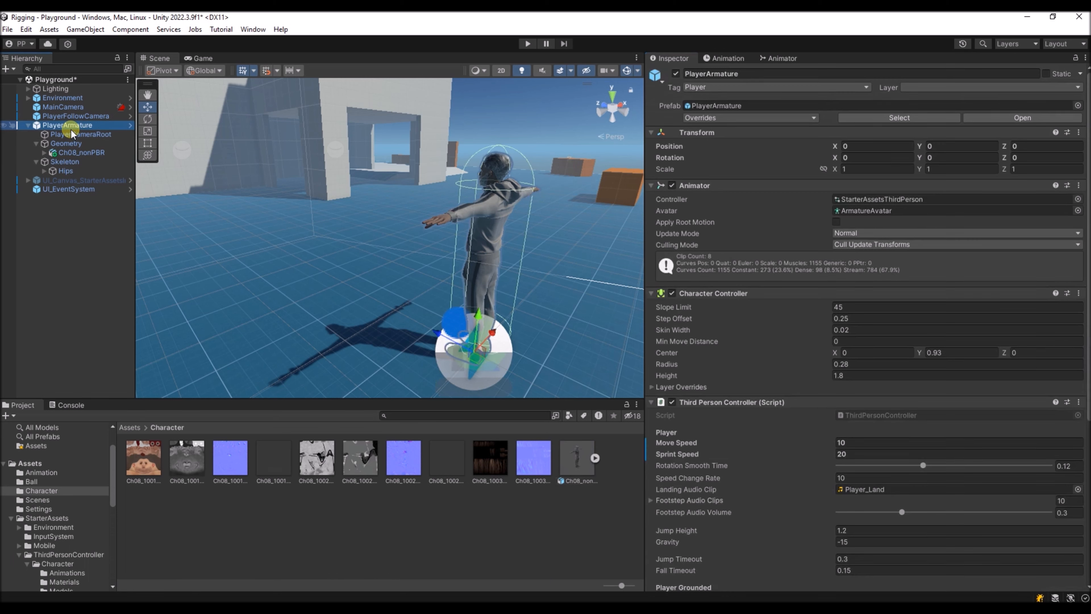
{"action": "left_click", "coordinate": [1077, 210]}
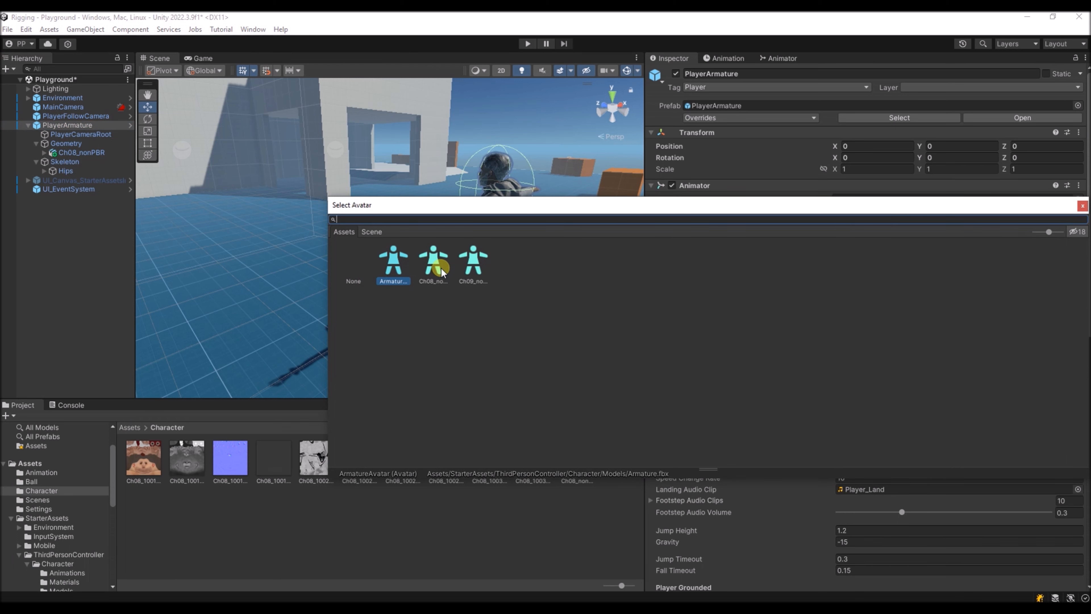
{"action": "double_click", "coordinate": [433, 264]}
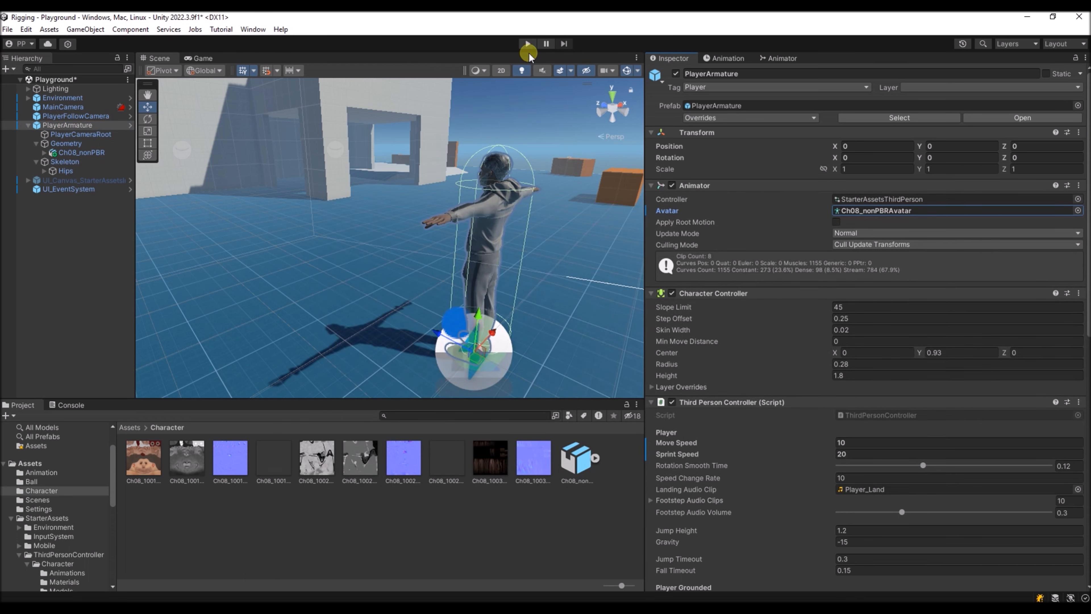
Playtest the Ch08_nonPBR character's running animation with the new avatar, and stop play mode
{"action": "left_click", "coordinate": [527, 43]}
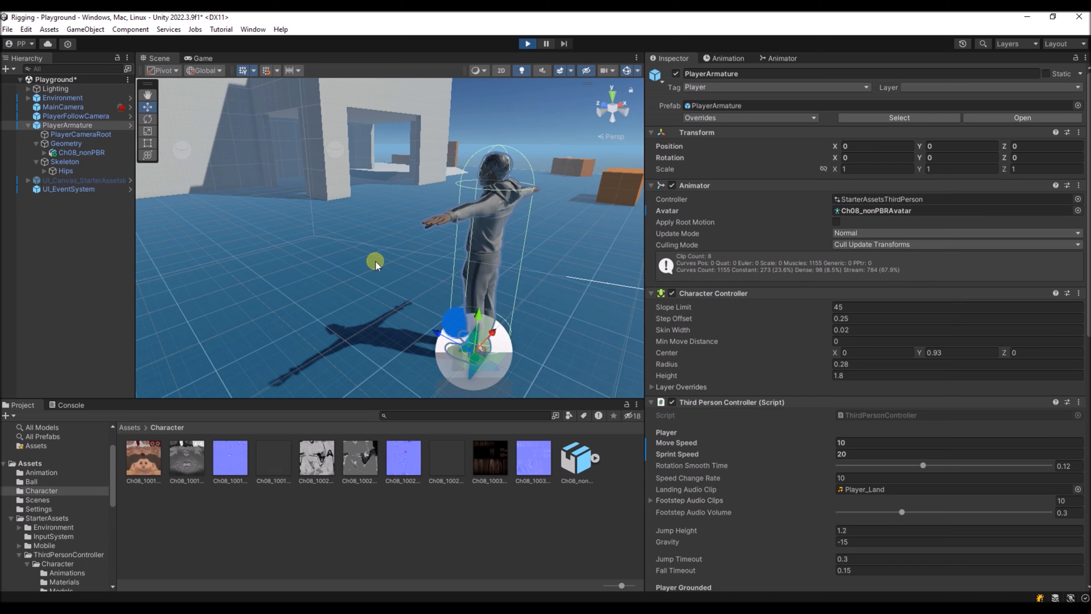
{"action": "key", "text": "w"}
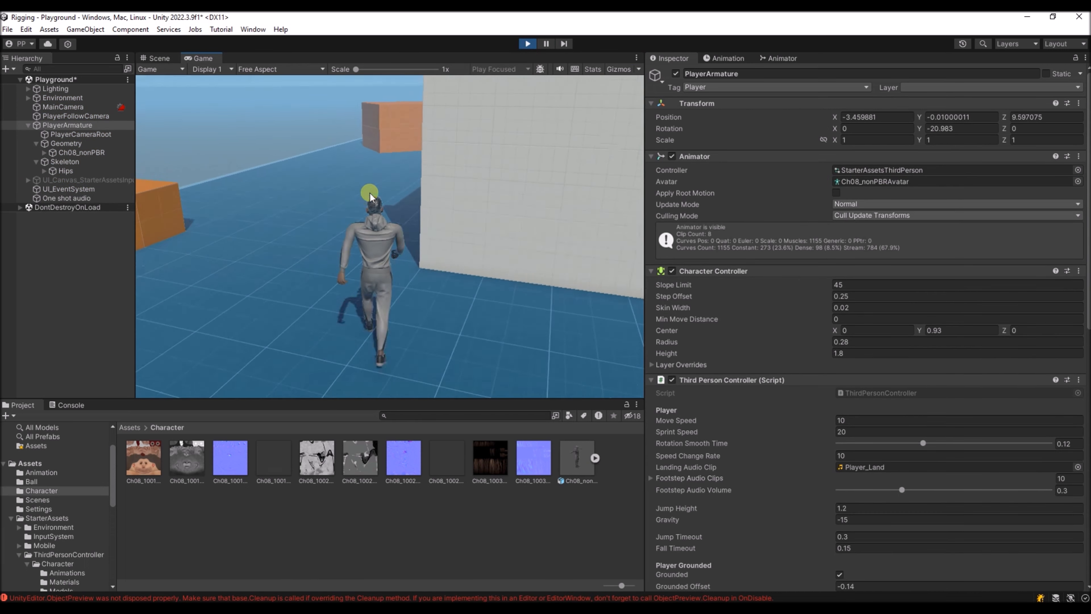
{"action": "key", "text": "w"}
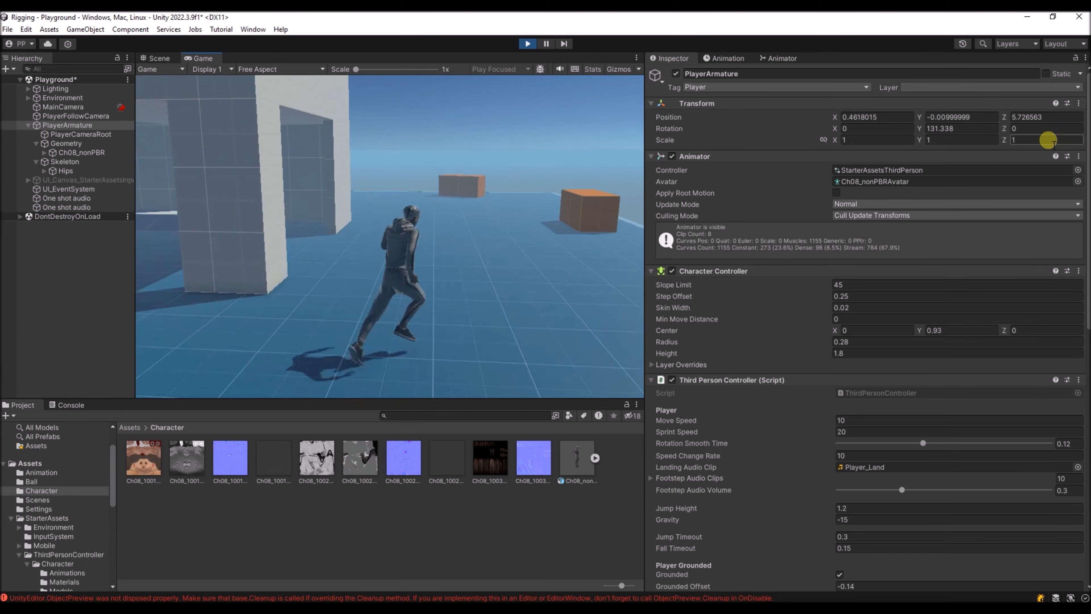
{"action": "key", "text": "w"}
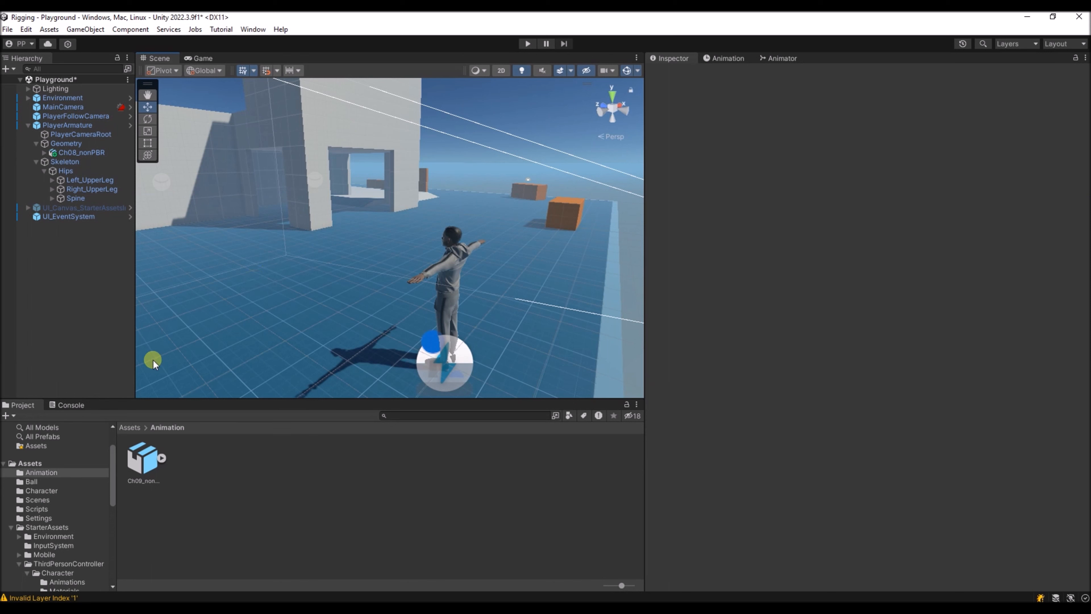
Place the basketball2 model from Assets/Ball beside the character and scale it uniformly to 30.4
{"action": "left_click", "coordinate": [30, 480]}
{"action": "left_click_drag", "start_coordinate": [131, 453], "coordinate": [321, 208]}
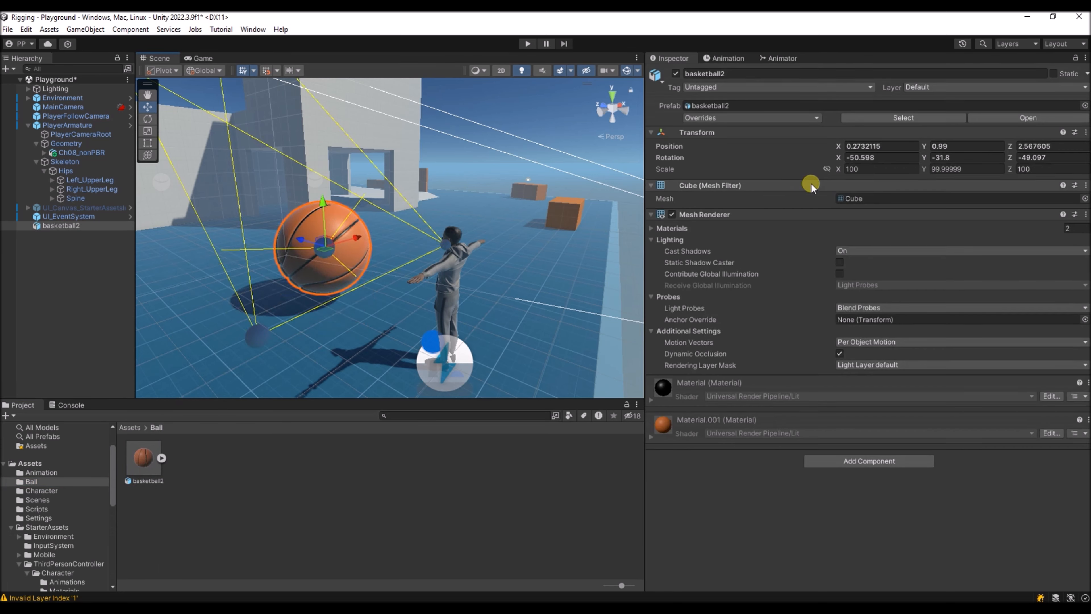
{"action": "left_click_drag", "start_coordinate": [844, 170], "coordinate": [1049, 95]}
{"action": "left_click_drag", "start_coordinate": [299, 239], "coordinate": [494, 271]}
{"action": "left_click_drag", "start_coordinate": [834, 168], "coordinate": [797, 169]}
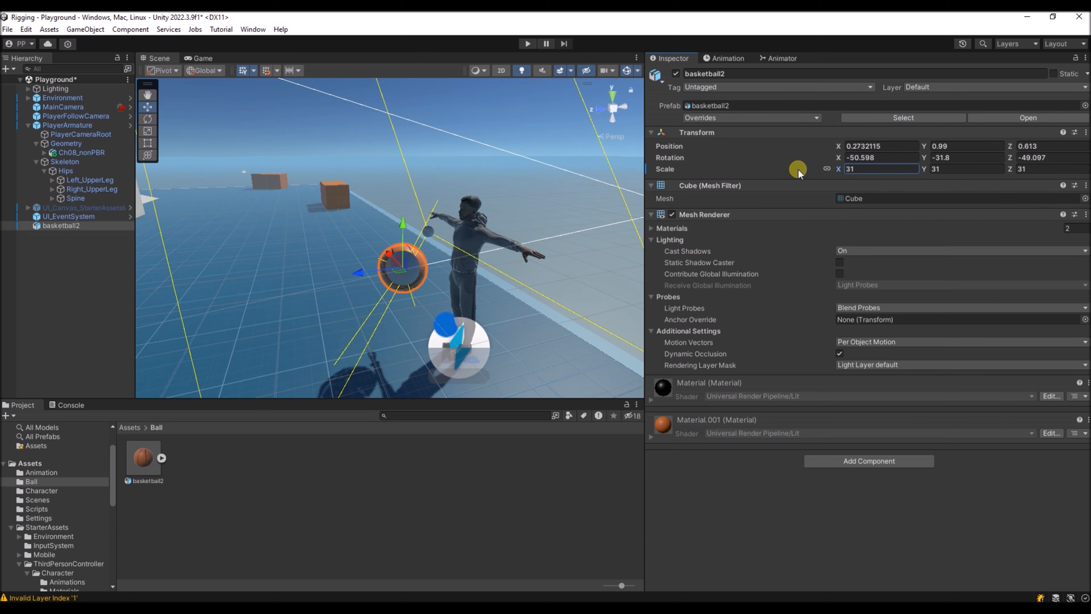
{"action": "left_click_drag", "start_coordinate": [353, 262], "coordinate": [177, 348], "text": "alt"}
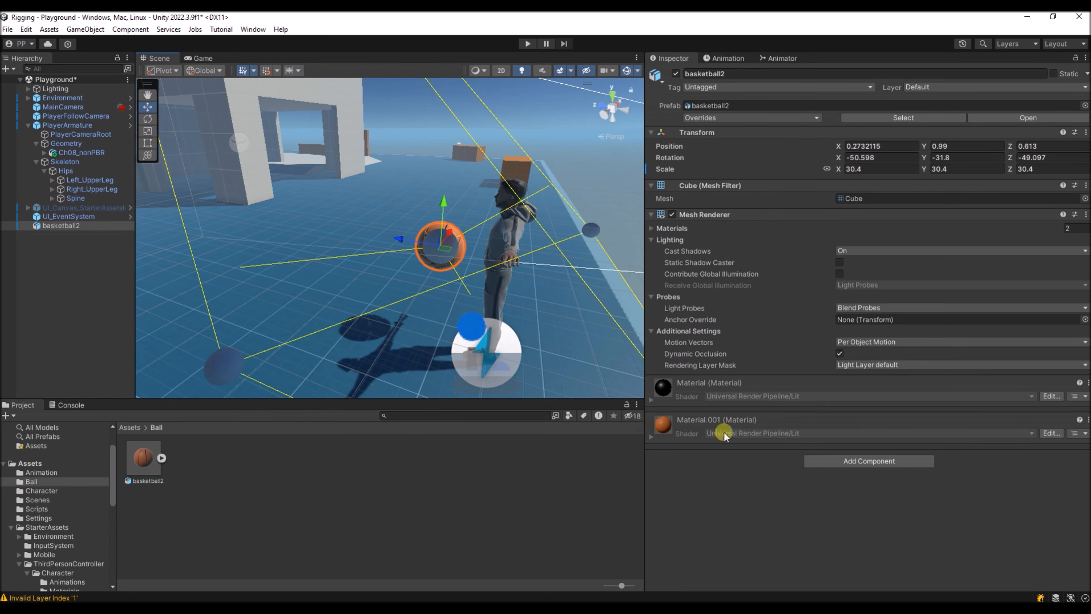
Add a Rigidbody and a Sphere Collider component to basketball2
{"action": "left_click", "coordinate": [867, 459]}
{"action": "type", "text": "rig"}
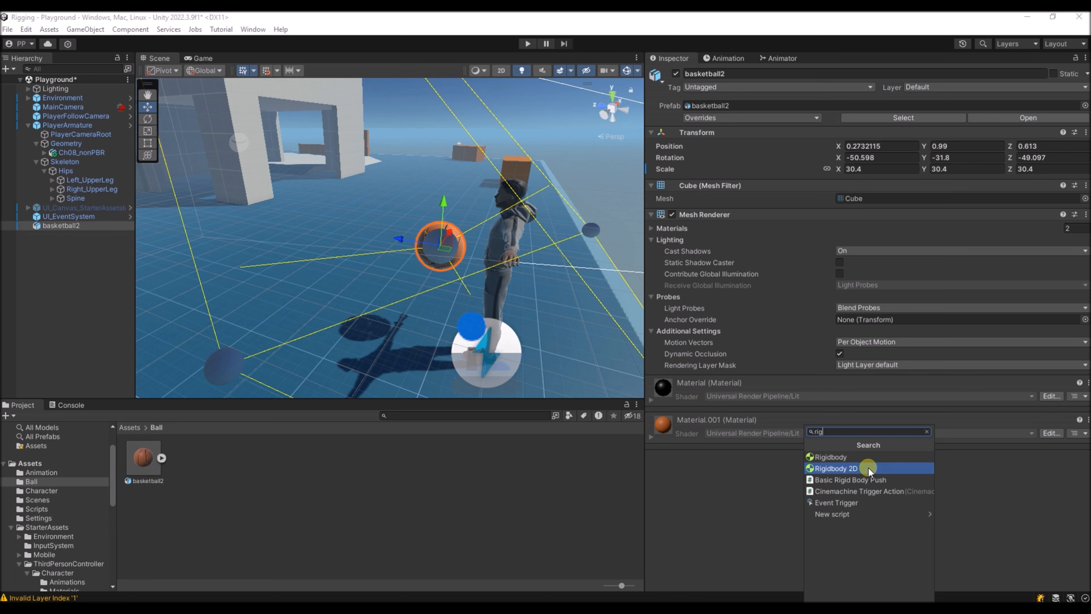
{"action": "left_click", "coordinate": [842, 457]}
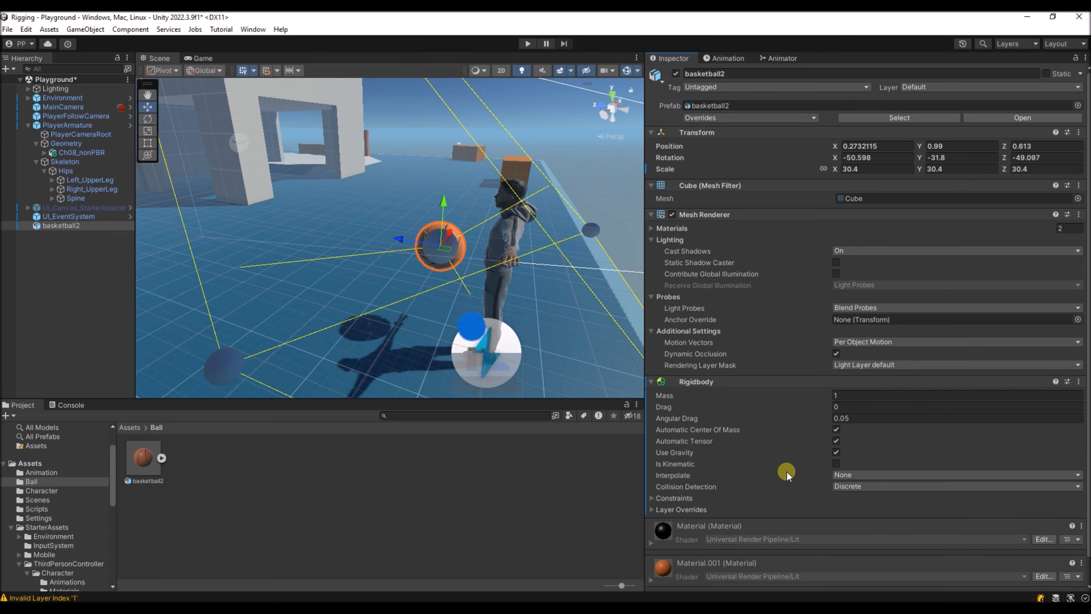
{"action": "scroll", "coordinate": [787, 470], "scroll_direction": "down", "scroll_amount": 1}
{"action": "left_click", "coordinate": [878, 581]}
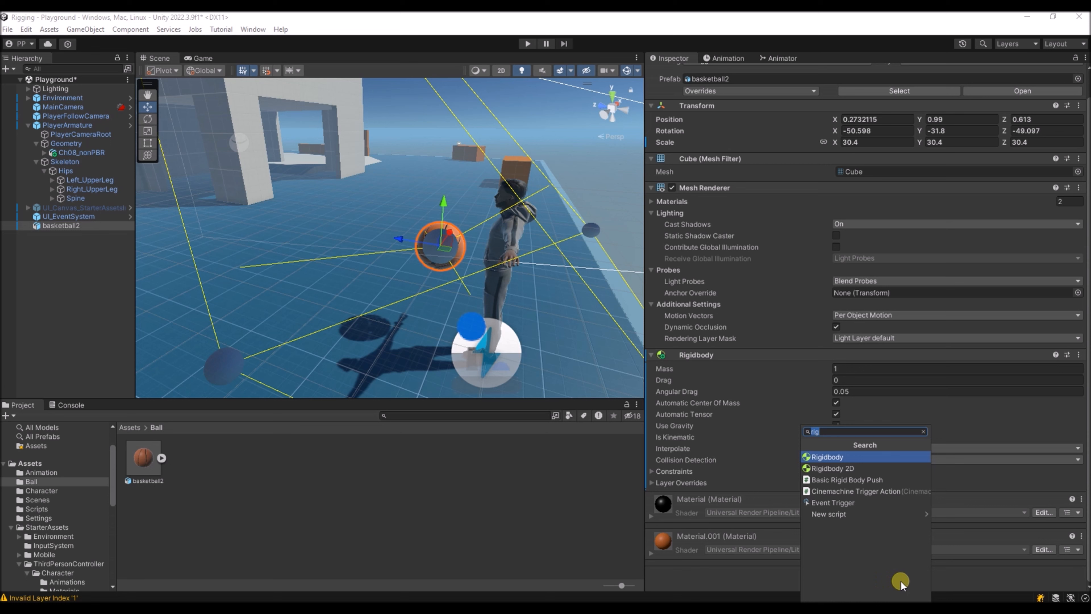
{"action": "type", "text": "sp"}
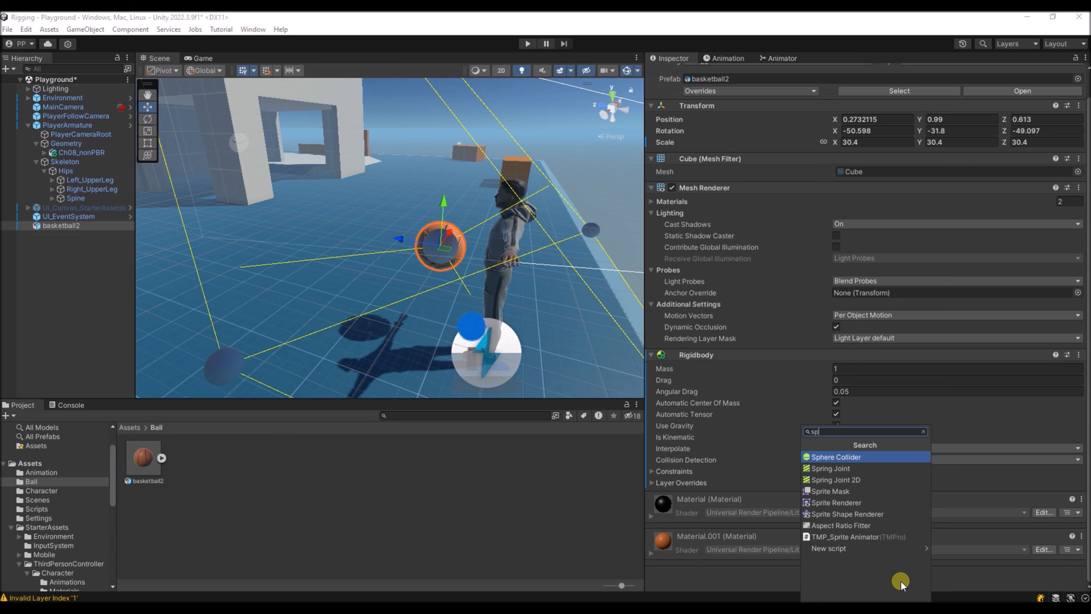
{"action": "key", "text": "Return"}
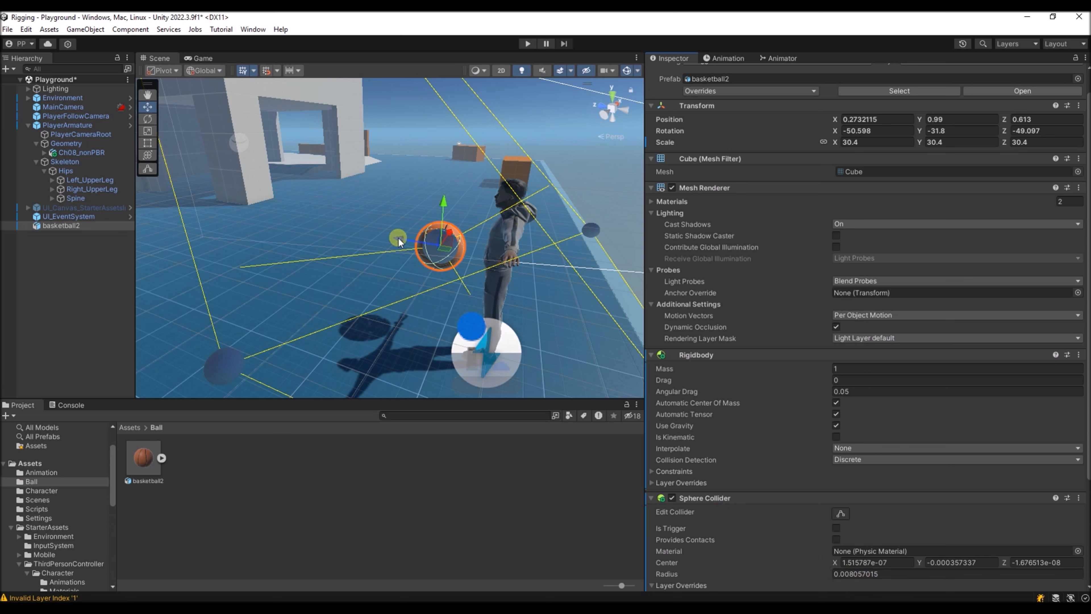
Move basketball2 away from the character to about X -0.826, Y 0.756, Z 2.244 and save it in Assets/Ball as a prefab named pfBasketball
{"action": "left_click_drag", "start_coordinate": [399, 242], "coordinate": [282, 245]}
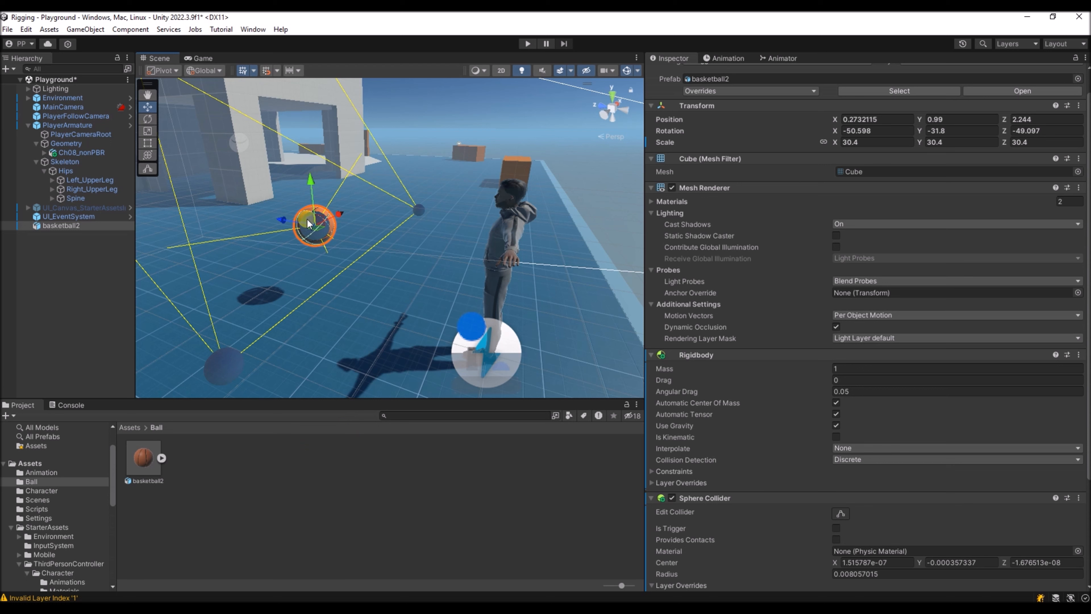
{"action": "left_click_drag", "start_coordinate": [308, 224], "coordinate": [97, 301]}
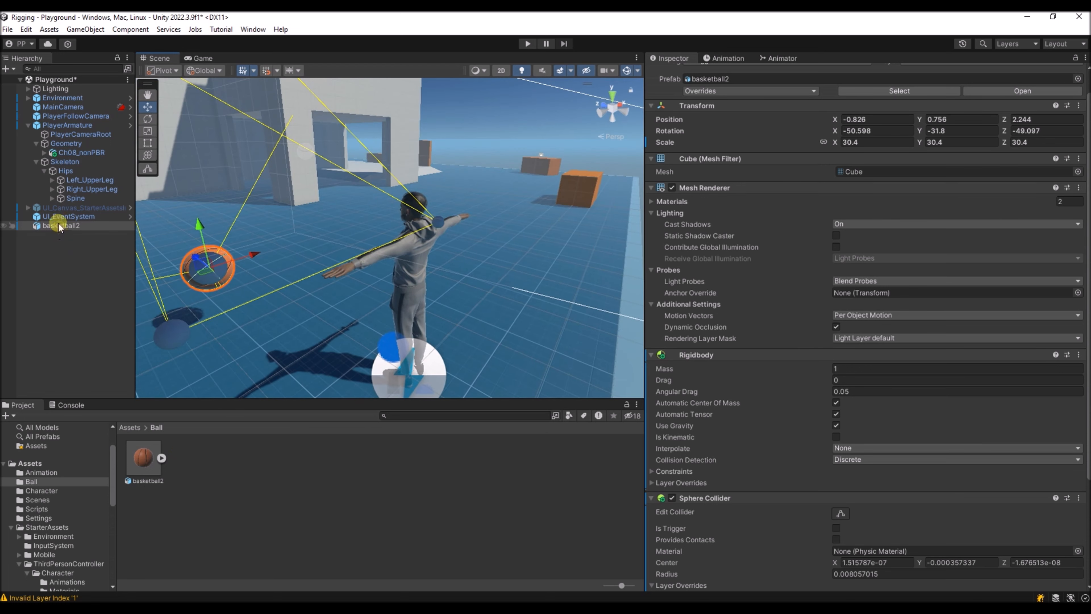
{"action": "left_click_drag", "start_coordinate": [58, 227], "coordinate": [181, 477]}
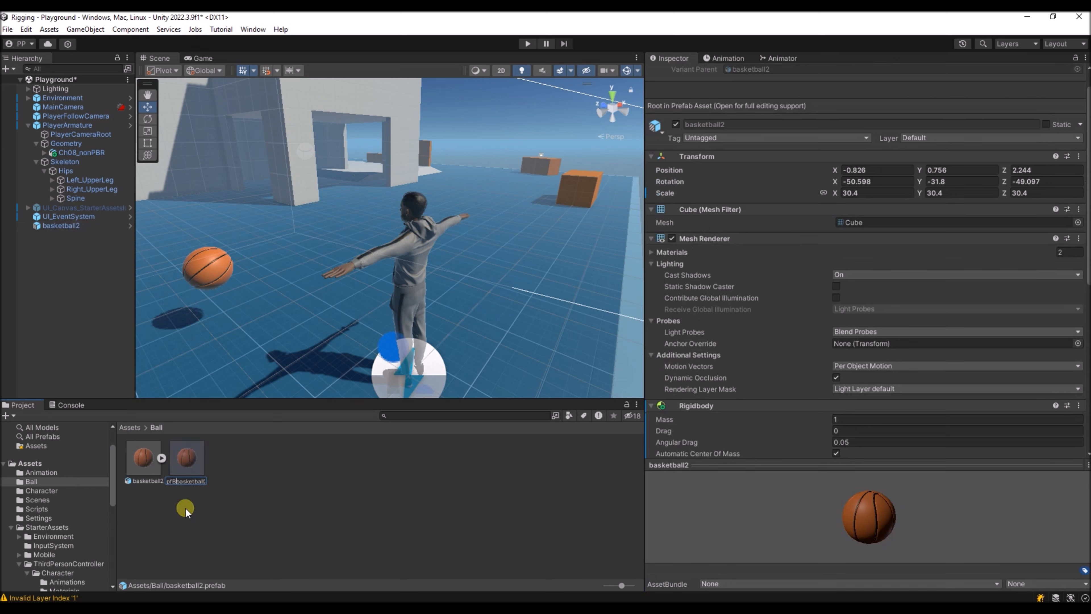
{"action": "key", "text": "BackSpace"}
{"action": "key", "text": "Return"}
Preview the Throw clip of Ch09_nonPBR@Throw in Assets/Animation and check the model's rig settings
{"action": "left_click_drag", "start_coordinate": [344, 308], "coordinate": [308, 316], "text": "alt"}
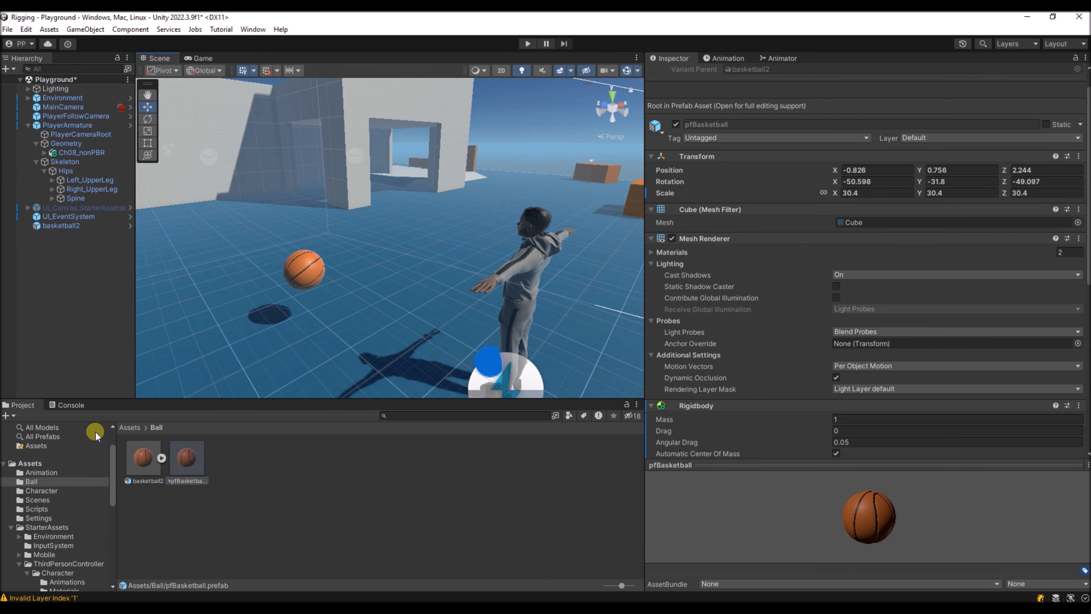
{"action": "left_click", "coordinate": [50, 471]}
{"action": "left_click", "coordinate": [140, 463]}
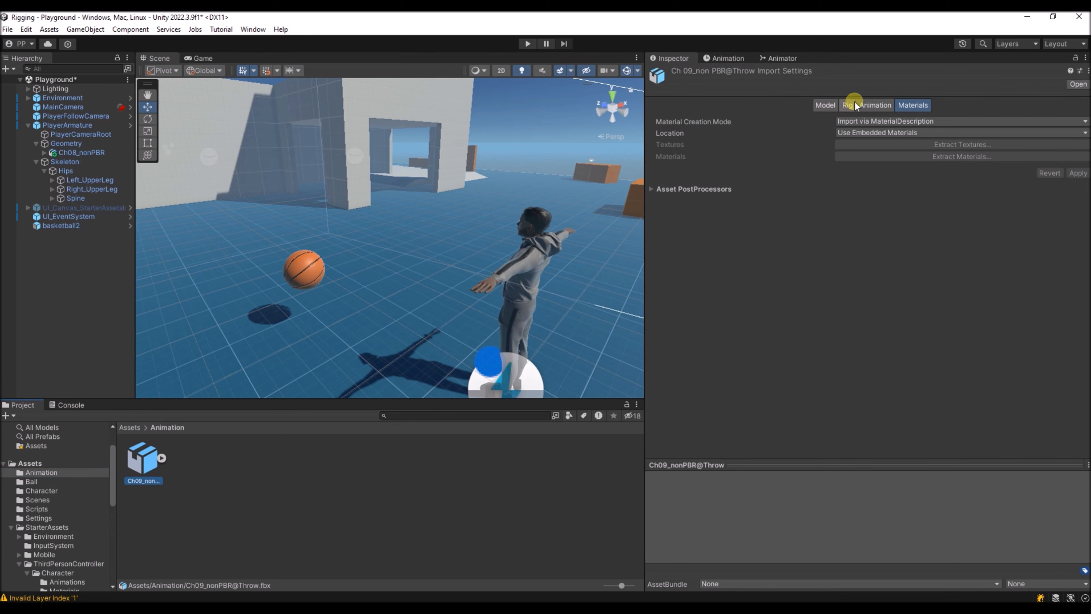
{"action": "left_click", "coordinate": [870, 106]}
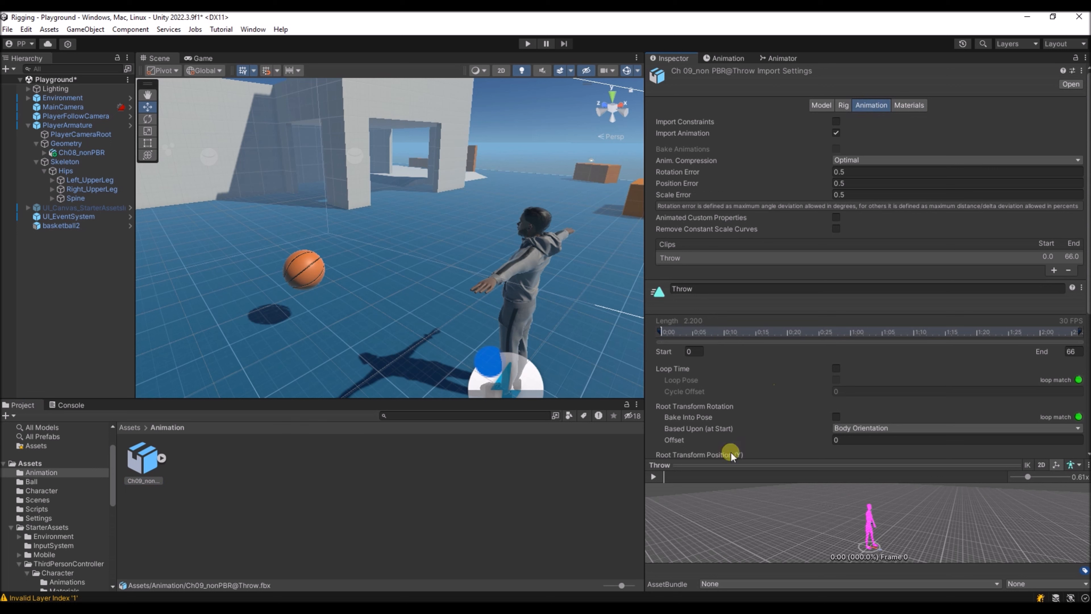
{"action": "left_click", "coordinate": [651, 476]}
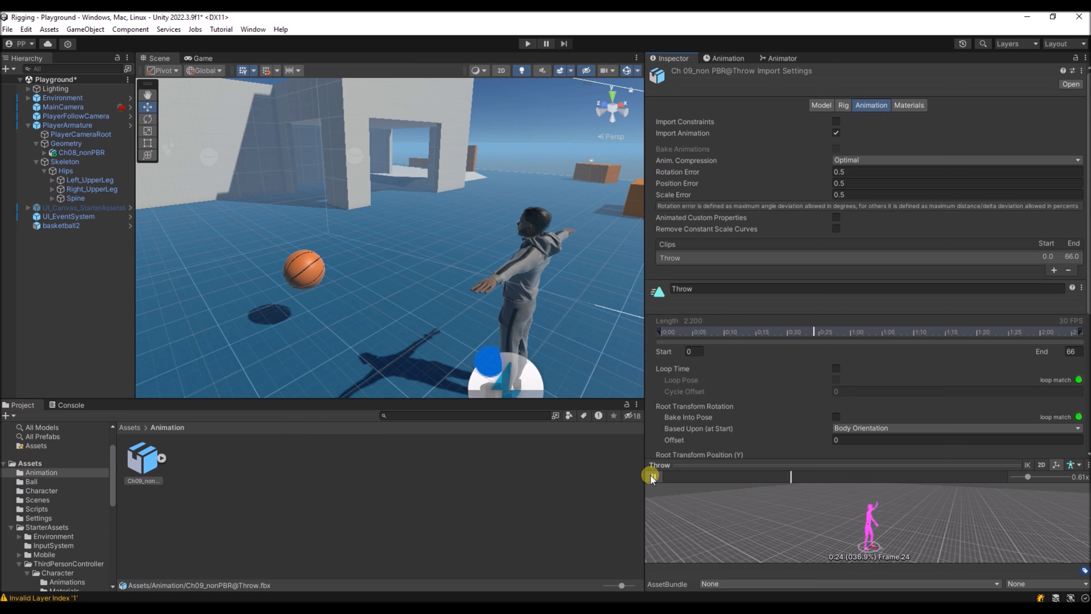
{"action": "left_click", "coordinate": [650, 476]}
{"action": "left_click", "coordinate": [650, 474]}
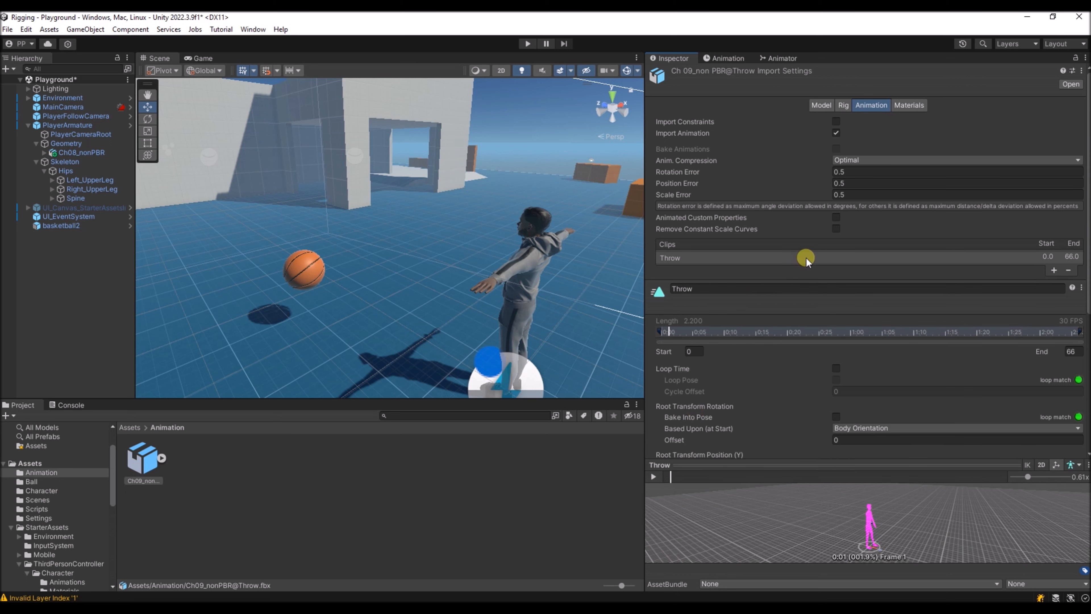
{"action": "left_click", "coordinate": [845, 106]}
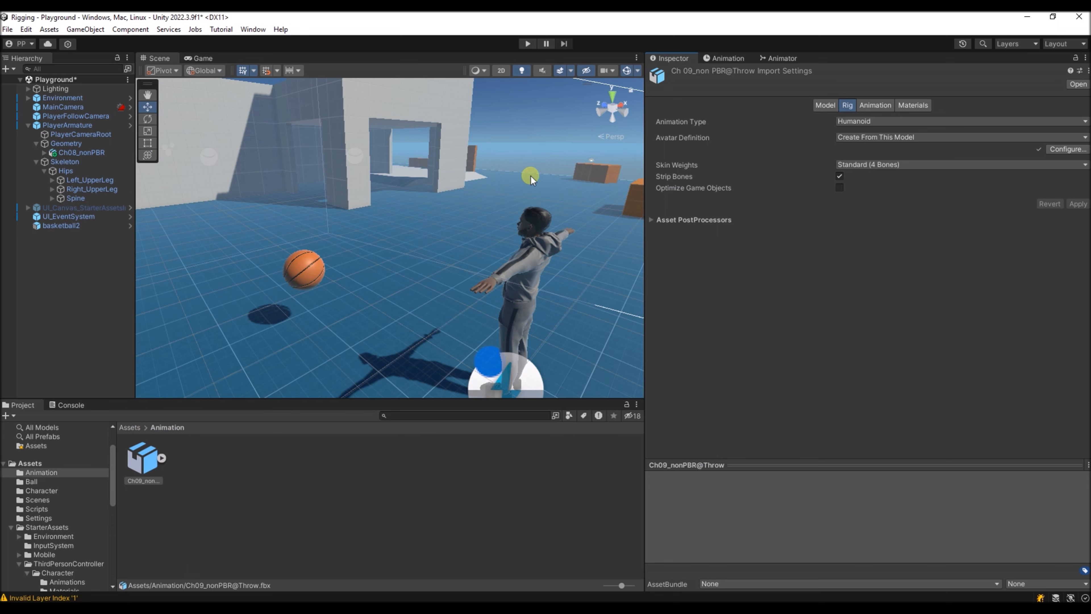
Add a layer named Throwing to the StarterAssetsThirdPerson animator controller and place the Throw animation in it
{"action": "left_click", "coordinate": [781, 56]}
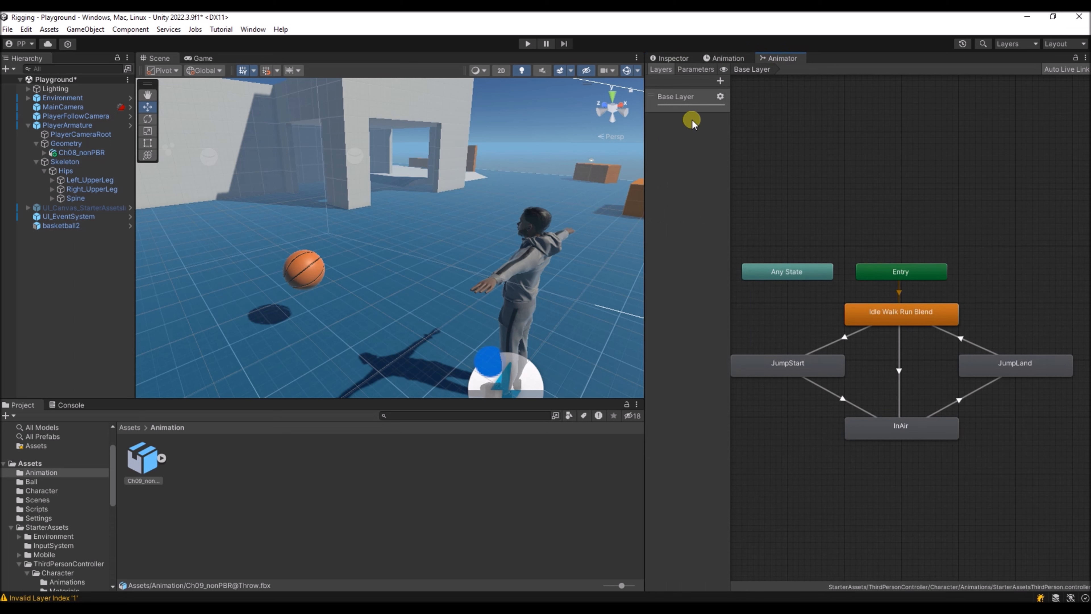
{"action": "left_click", "coordinate": [719, 82]}
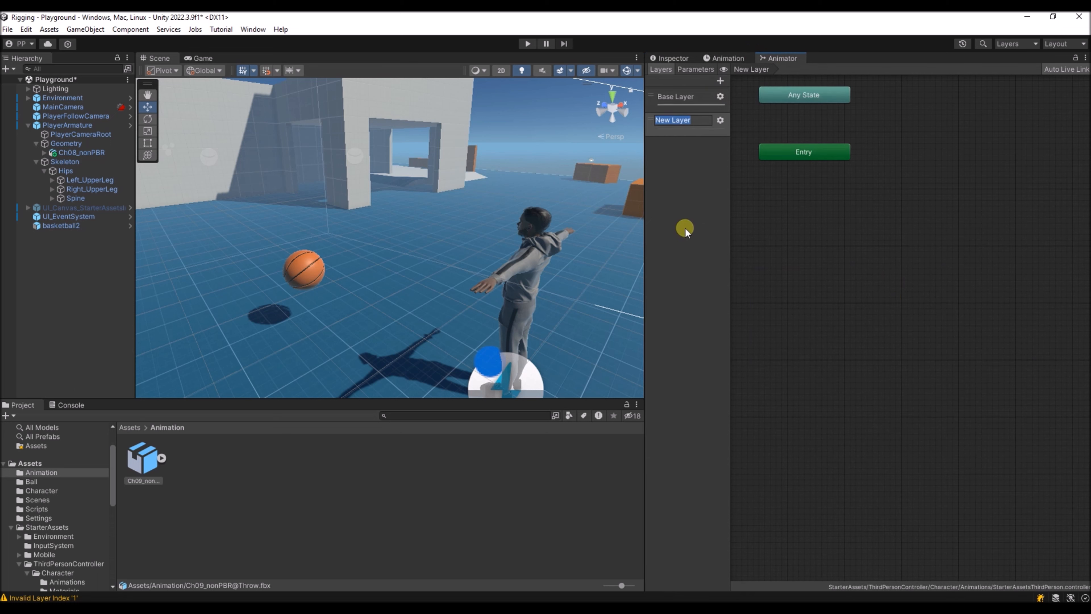
{"action": "type", "text": "Throwing"}
{"action": "key", "text": "Return"}
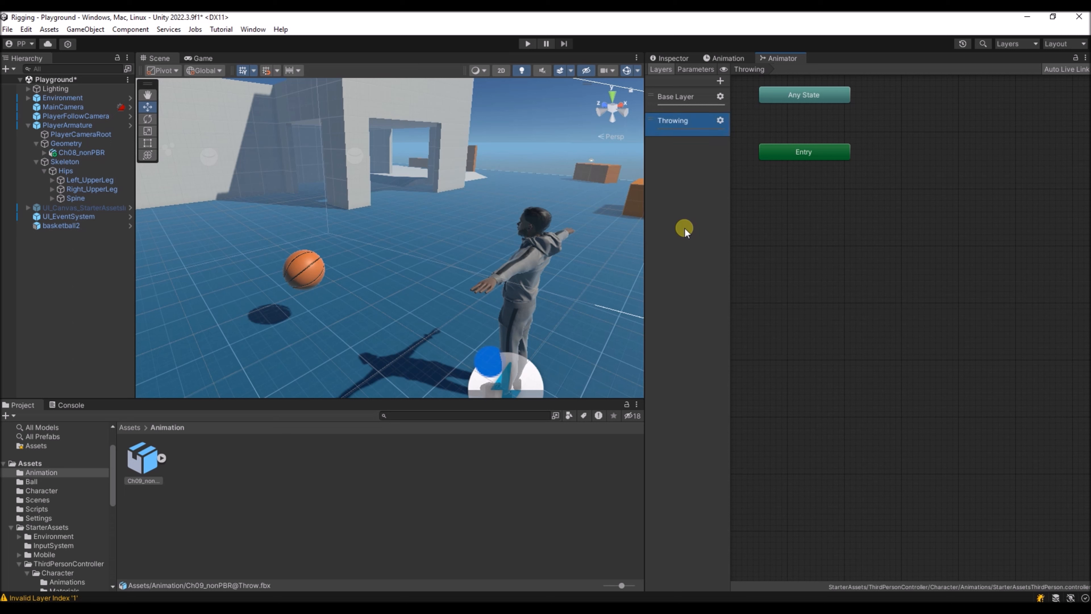
{"action": "left_click_drag", "start_coordinate": [143, 458], "coordinate": [769, 214]}
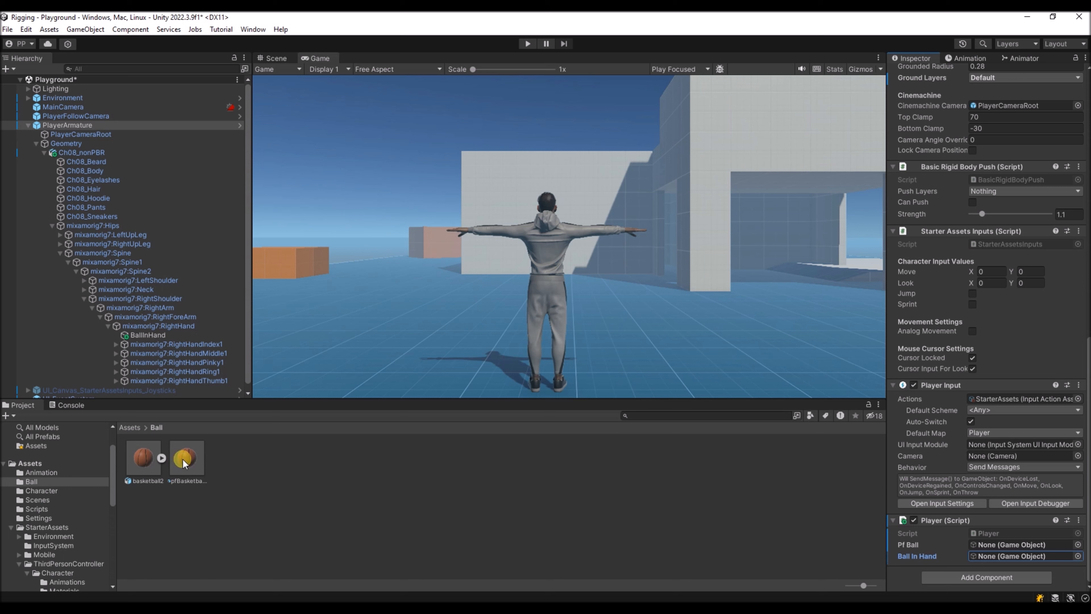
Assign pfBasketball as Pf Ball and BallInHand as Ball In Hand in PlayerArmature's Player script
{"action": "left_click_drag", "start_coordinate": [184, 462], "coordinate": [995, 549]}
{"action": "left_click", "coordinate": [151, 335]}
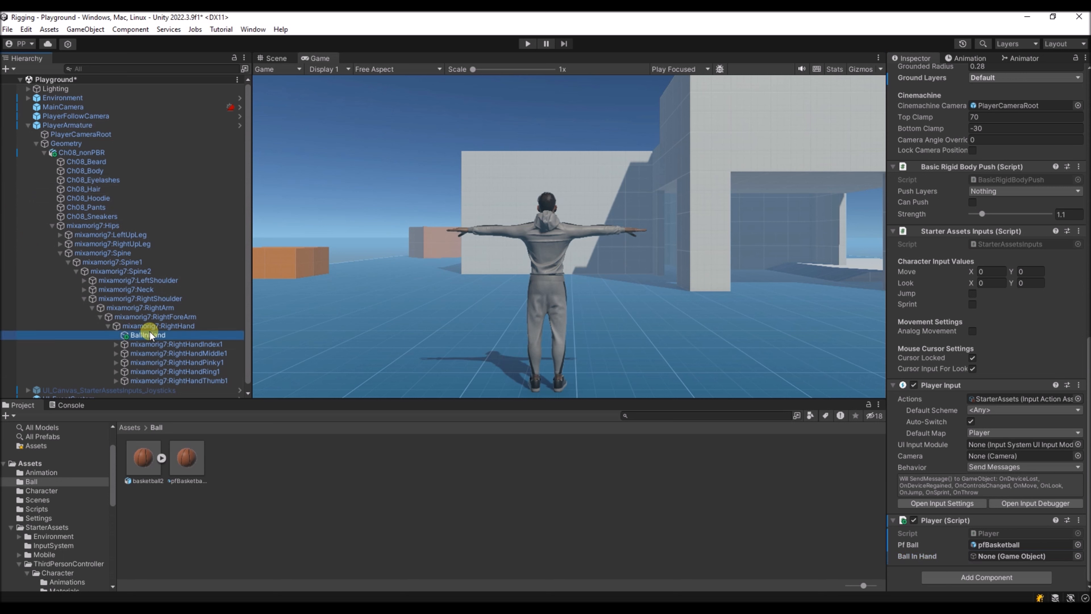
{"action": "left_click_drag", "start_coordinate": [150, 336], "coordinate": [996, 558]}
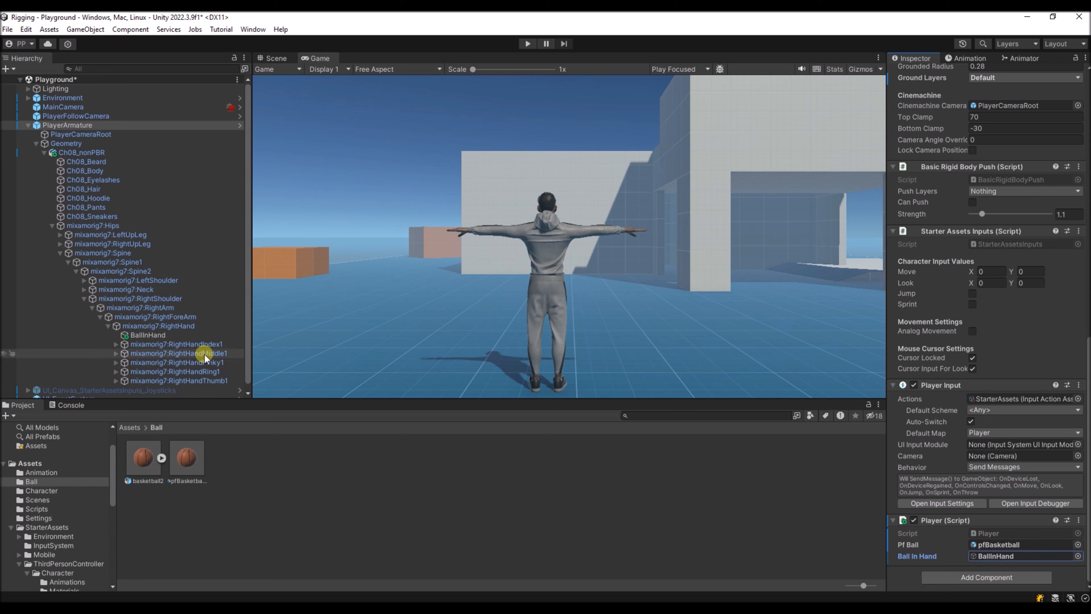
Frame the mixamorig7:RightHand bone in the Scene view and inspect the character's right hand
{"action": "left_click", "coordinate": [153, 325]}
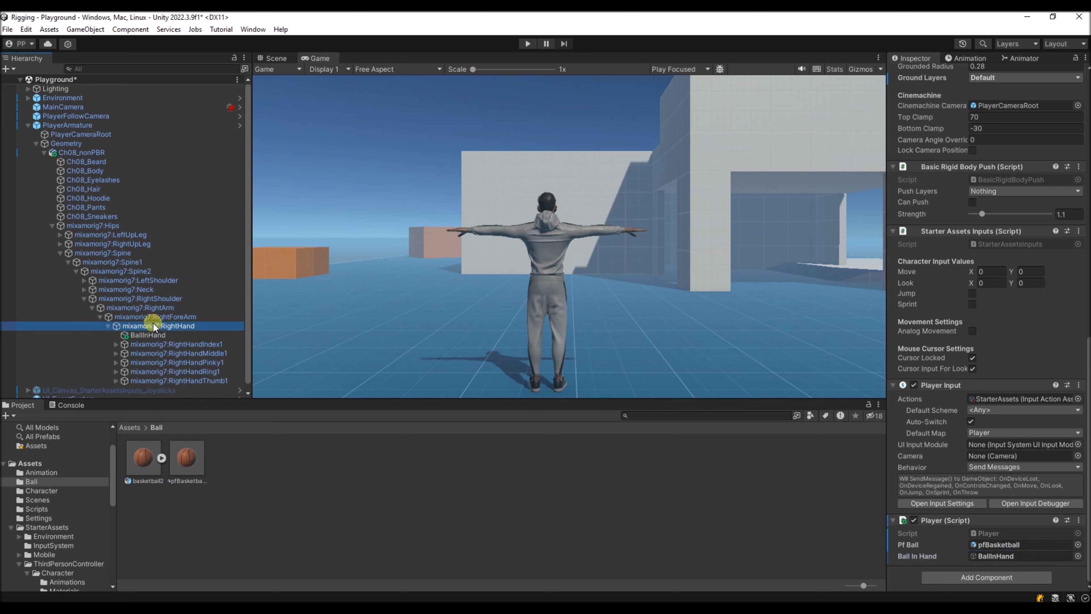
{"action": "left_click", "coordinate": [277, 58]}
{"action": "key", "text": "f"}
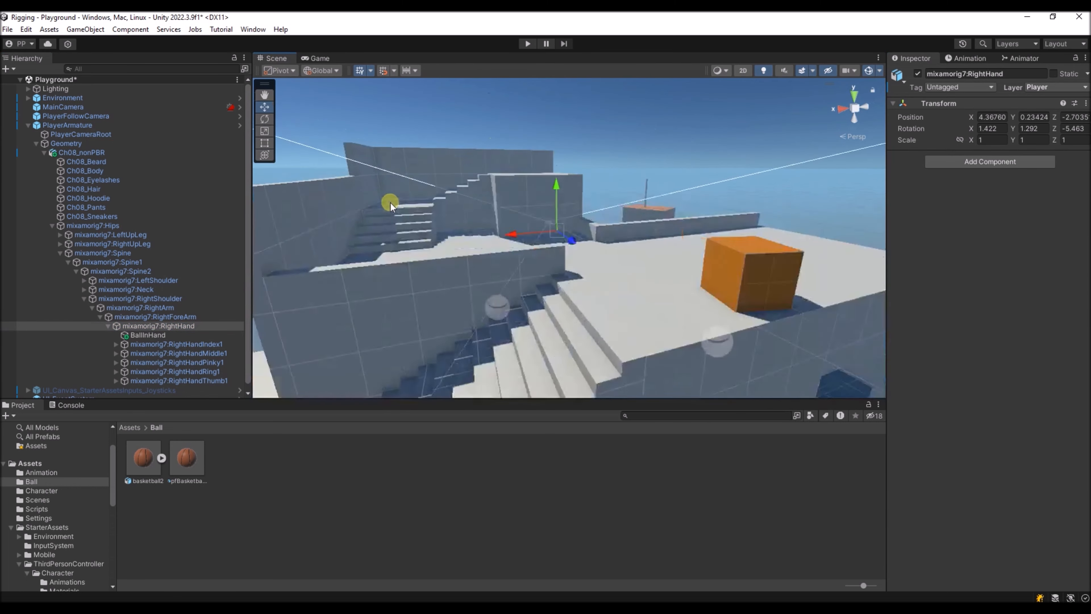
{"action": "left_click_drag", "start_coordinate": [499, 277], "coordinate": [530, 228], "text": "alt"}
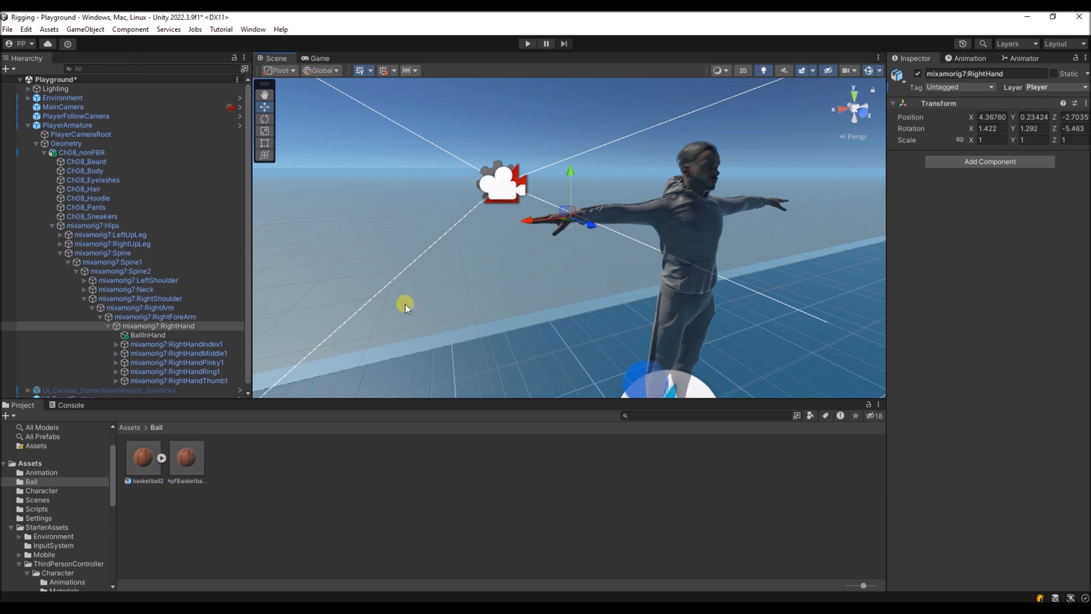
Inspect the Rigidbody and Sphere Collider settings of the pfBasketball prefab
{"action": "left_click", "coordinate": [188, 457]}
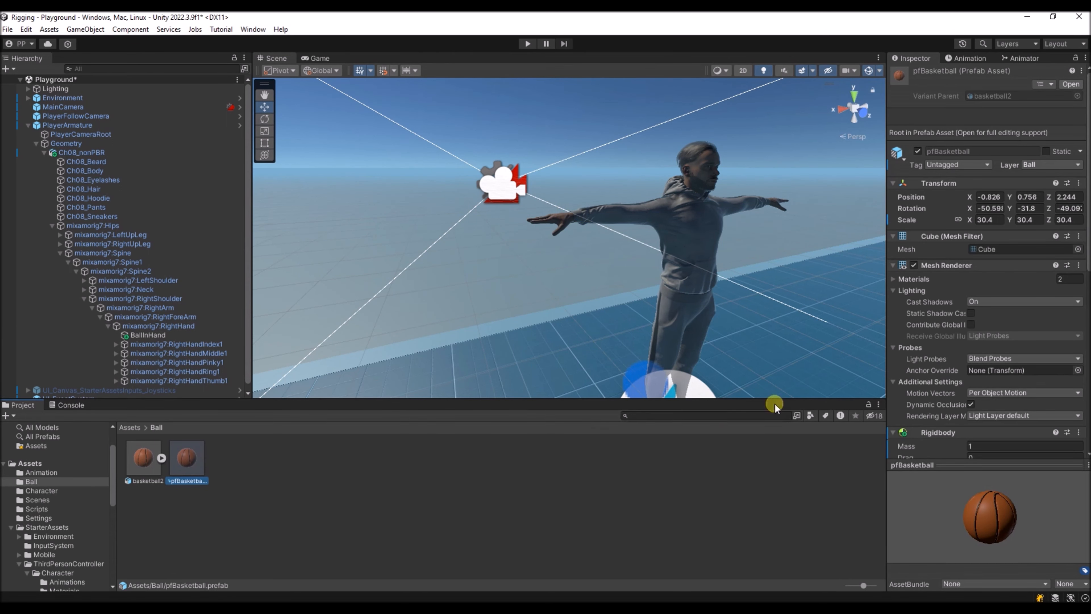
{"action": "scroll", "coordinate": [934, 384], "scroll_direction": "down", "scroll_amount": 5}
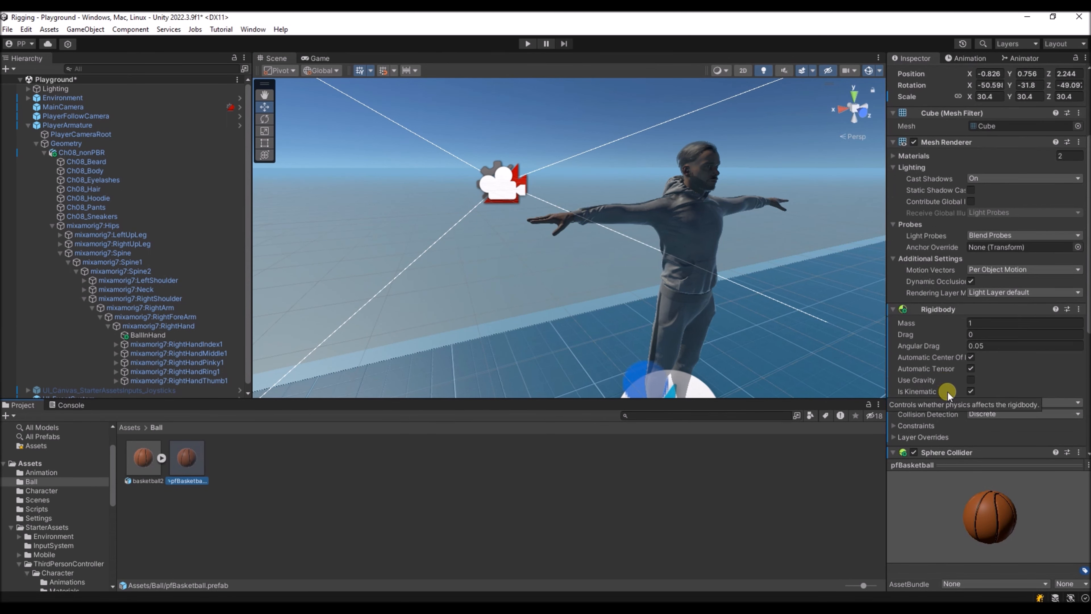
{"action": "scroll", "coordinate": [947, 392], "scroll_direction": "down", "scroll_amount": 3}
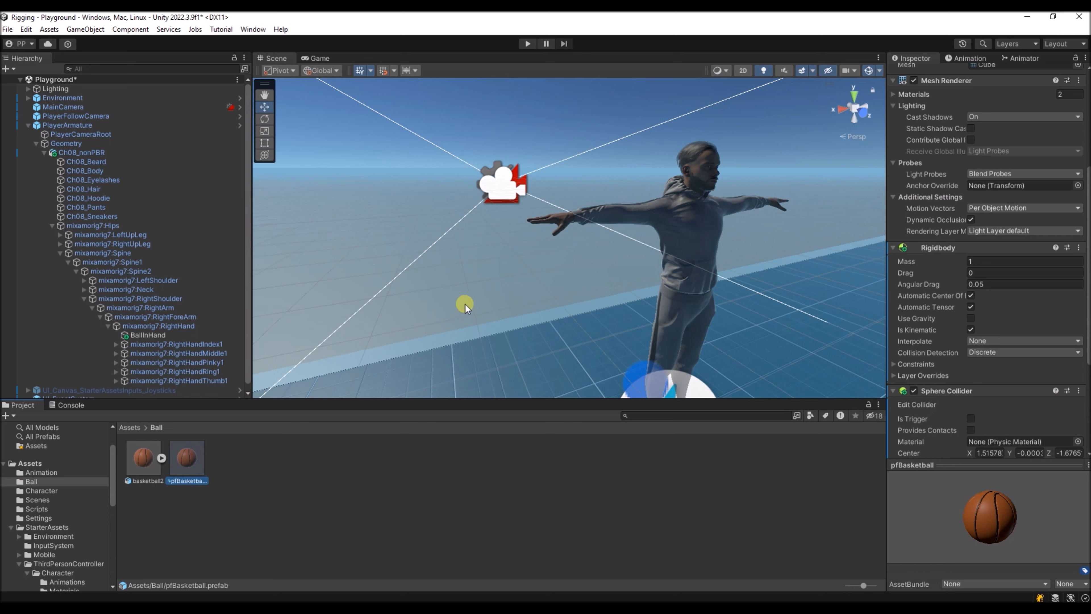
Open the StarterAssets input actions asset from the StarterAssets/InputSystem folder to examine the Player action map
{"action": "scroll", "coordinate": [51, 521], "scroll_direction": "down", "scroll_amount": 2}
{"action": "left_click", "coordinate": [50, 512]}
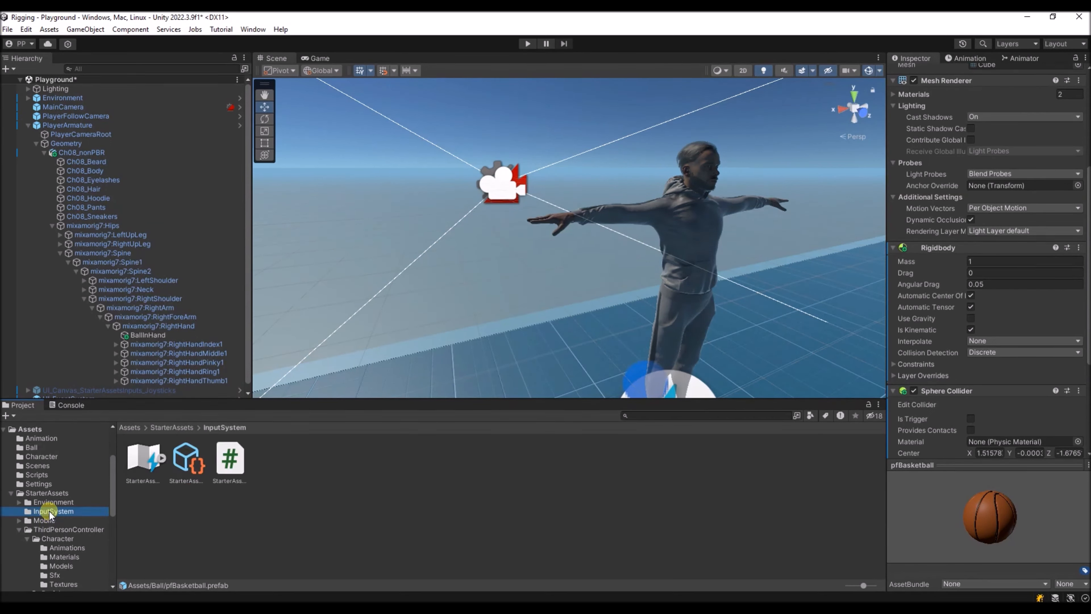
{"action": "double_click", "coordinate": [144, 466]}
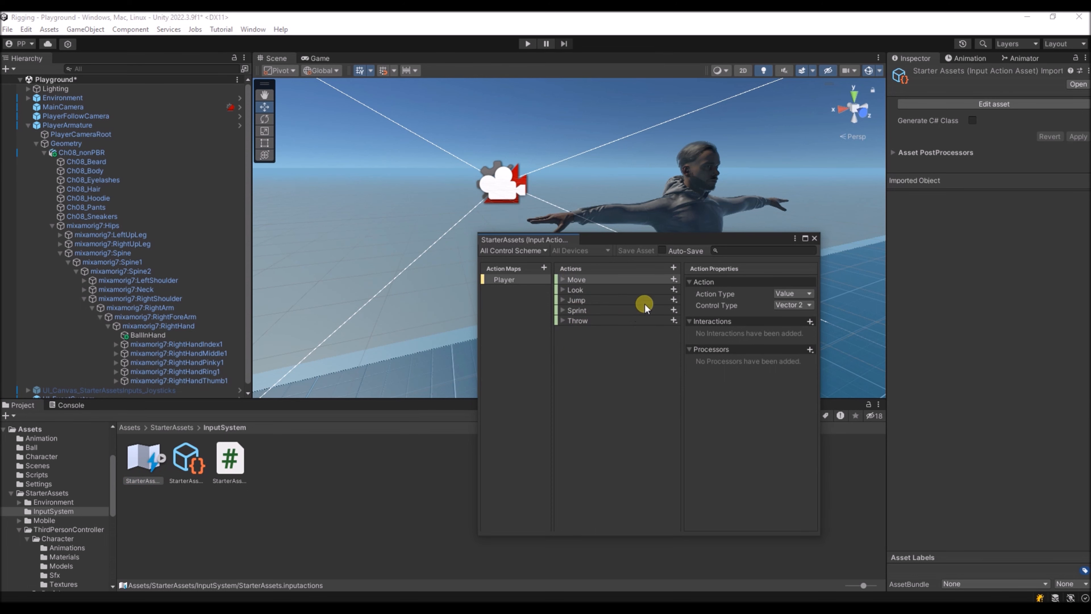
{"action": "left_click", "coordinate": [674, 268]}
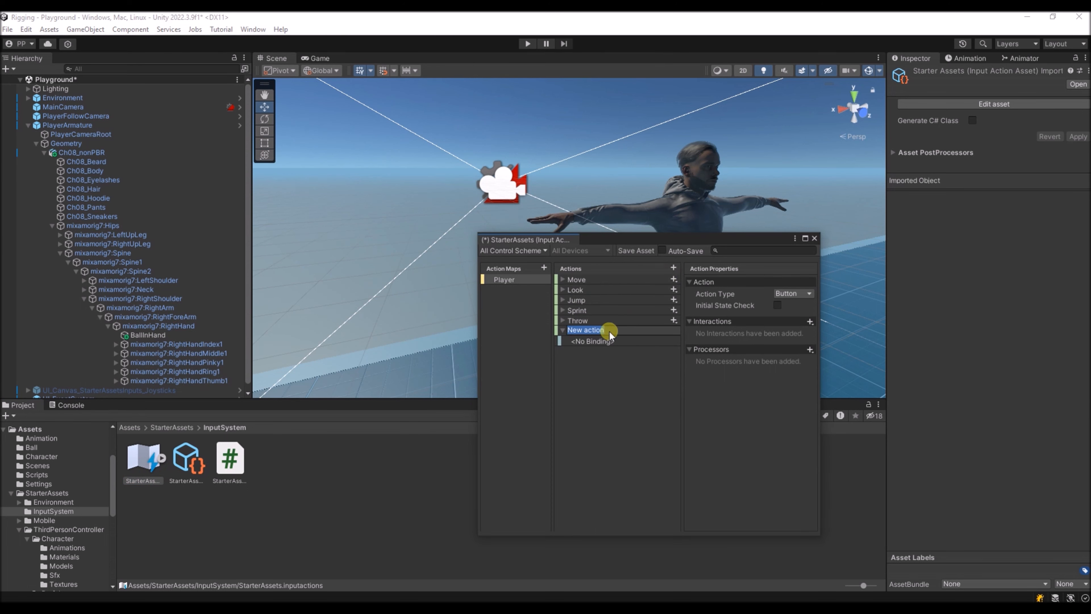
{"action": "left_click", "coordinate": [583, 344]}
{"action": "double_click", "coordinate": [576, 330]}
{"action": "key", "text": "BackSpace"}
{"action": "key", "text": "ctrl+z"}
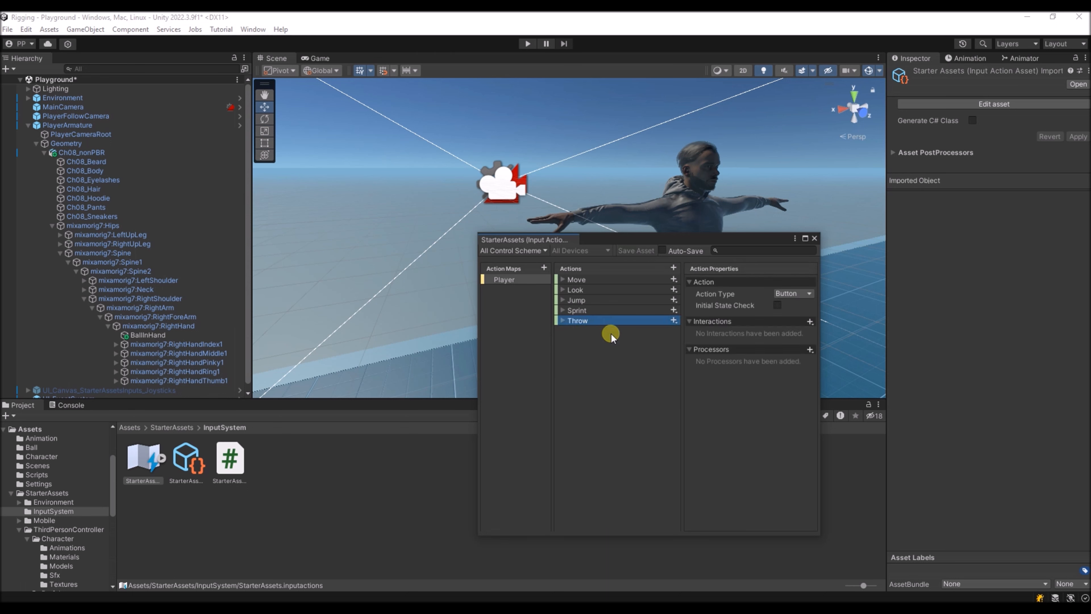
Inspect the Throw action's binding in the Player action map and close the input actions editor
{"action": "left_click", "coordinate": [562, 320]}
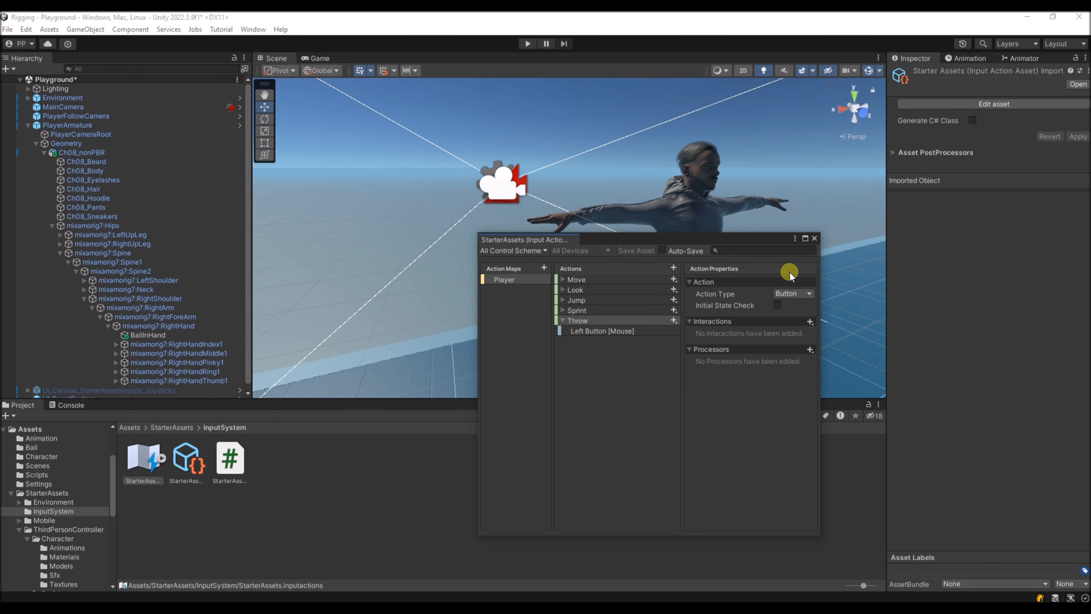
{"action": "left_click", "coordinate": [813, 240]}
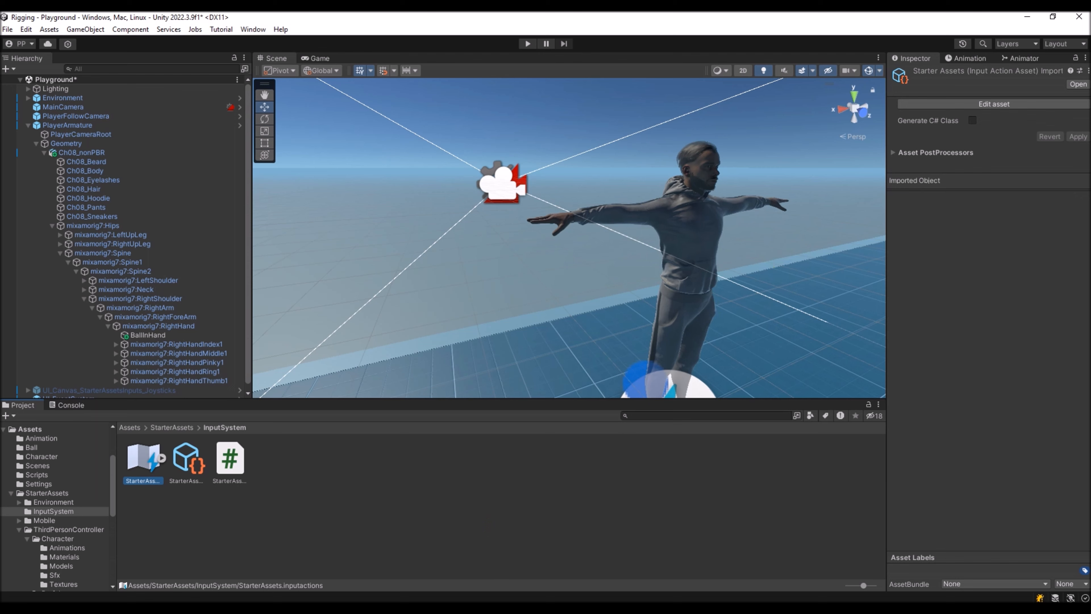
Switch to Visual Studio and examine how OnThrow in Player.cs instantiates pfBall at the ballInHand position
{"action": "left_click", "coordinate": [459, 574]}
{"action": "scroll", "coordinate": [328, 374], "scroll_direction": "down", "scroll_amount": 11}
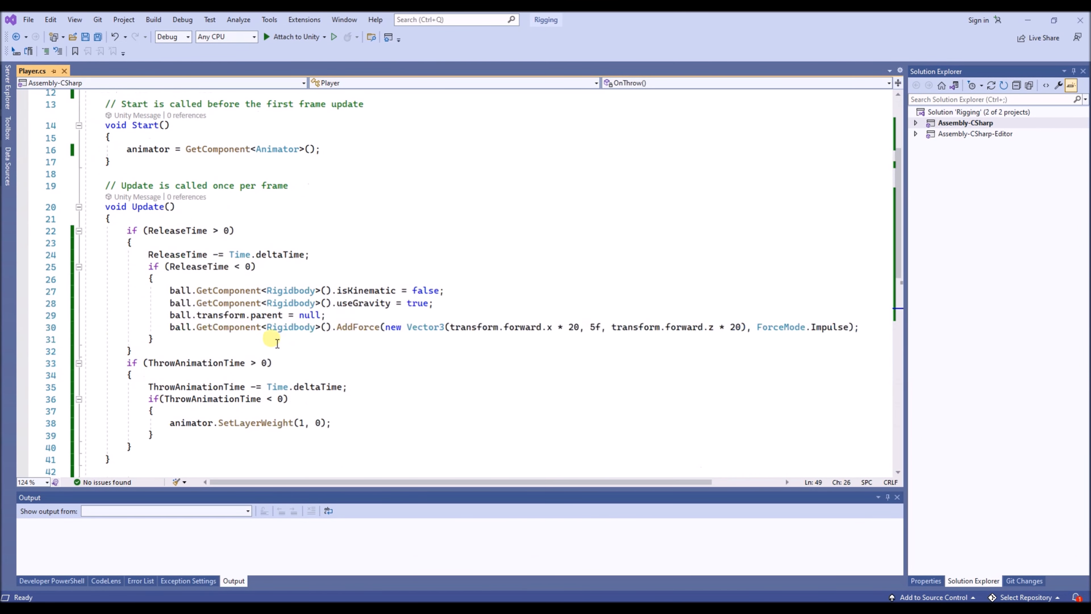
{"action": "left_click_drag", "start_coordinate": [175, 205], "coordinate": [256, 215]}
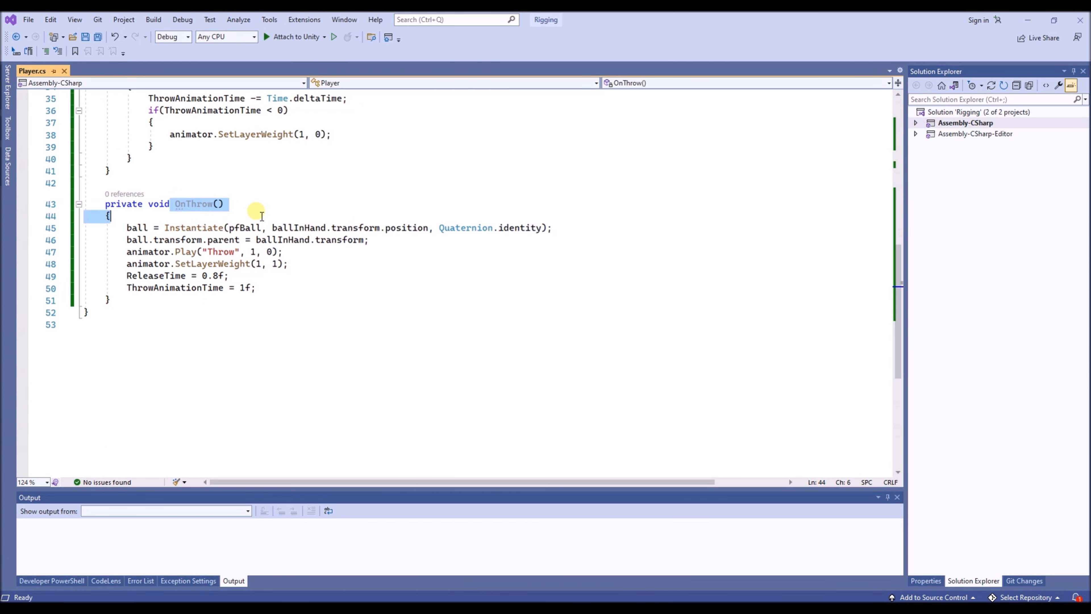
{"action": "left_click", "coordinate": [175, 228]}
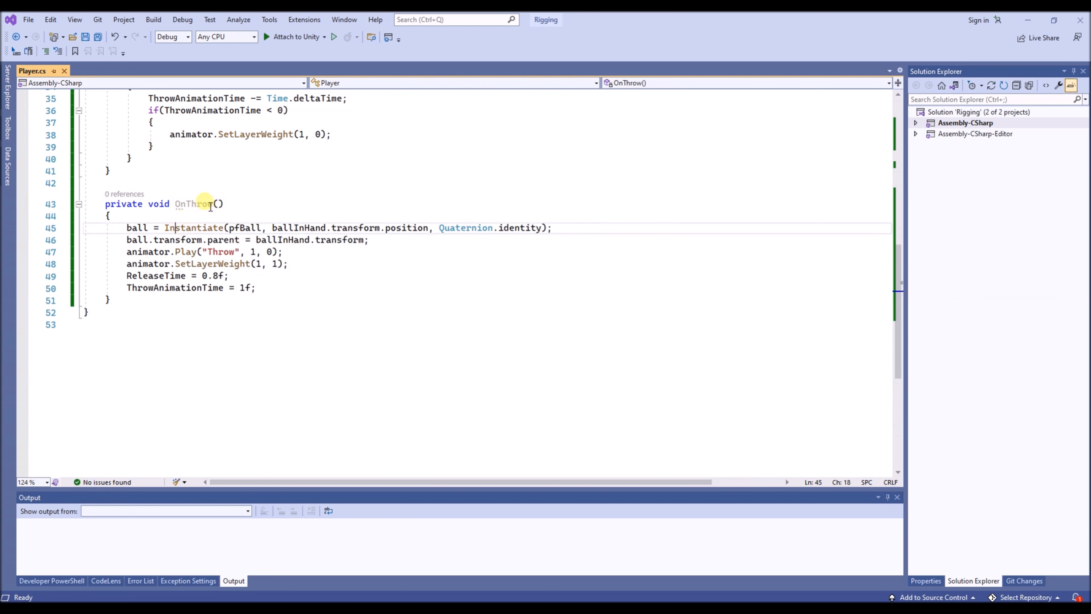
{"action": "left_click", "coordinate": [128, 230]}
{"action": "left_click_drag", "start_coordinate": [128, 228], "coordinate": [232, 228]}
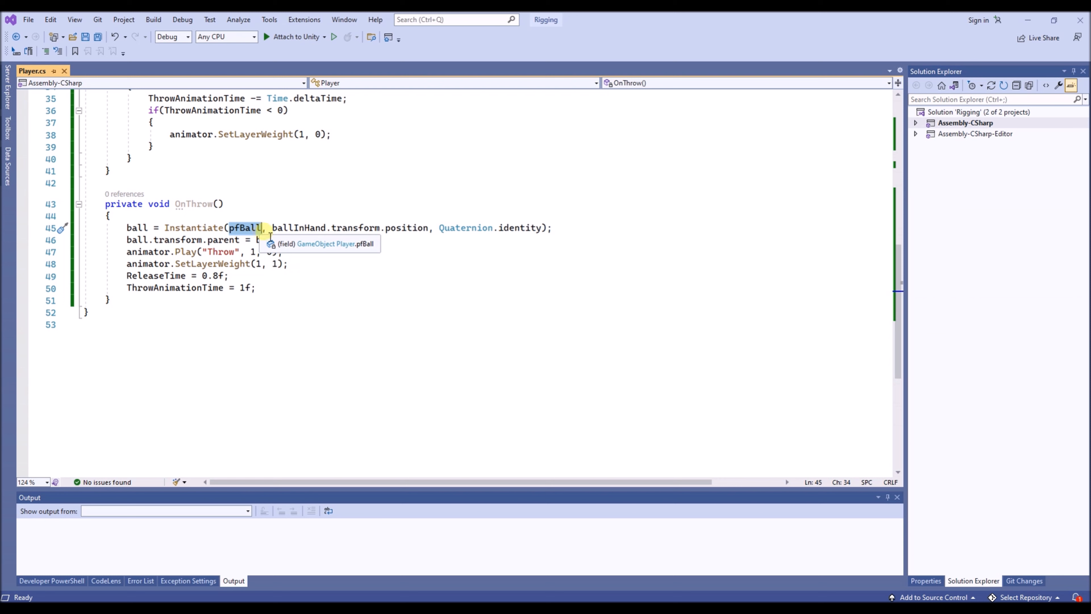
{"action": "double_click", "coordinate": [277, 228]}
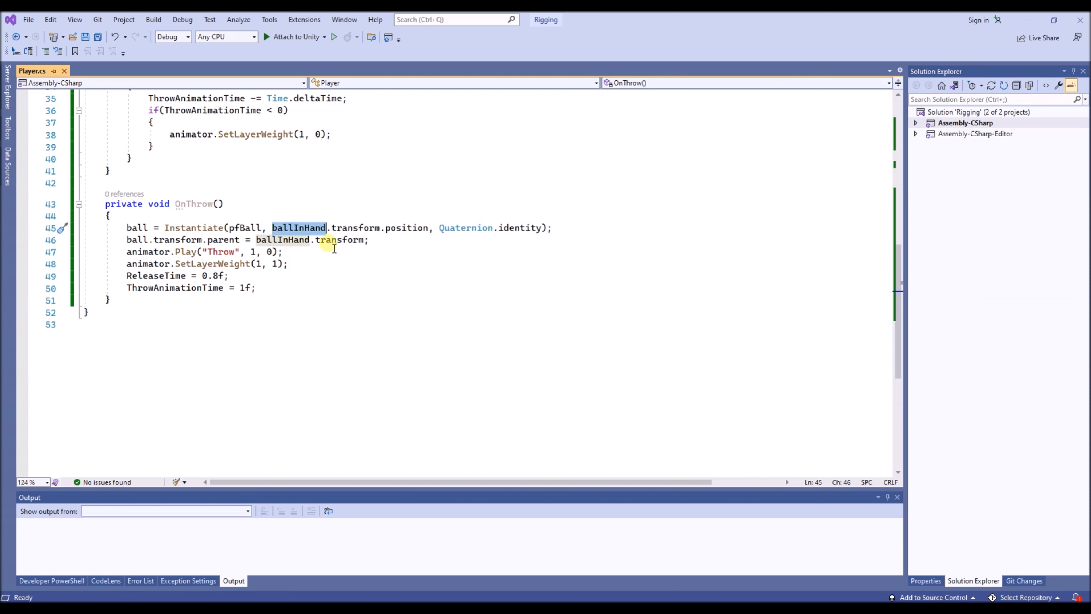
Examine the OnThrow lines that parent the ball to ballInHand and set ThrowAnimationTime
{"action": "left_click", "coordinate": [329, 241]}
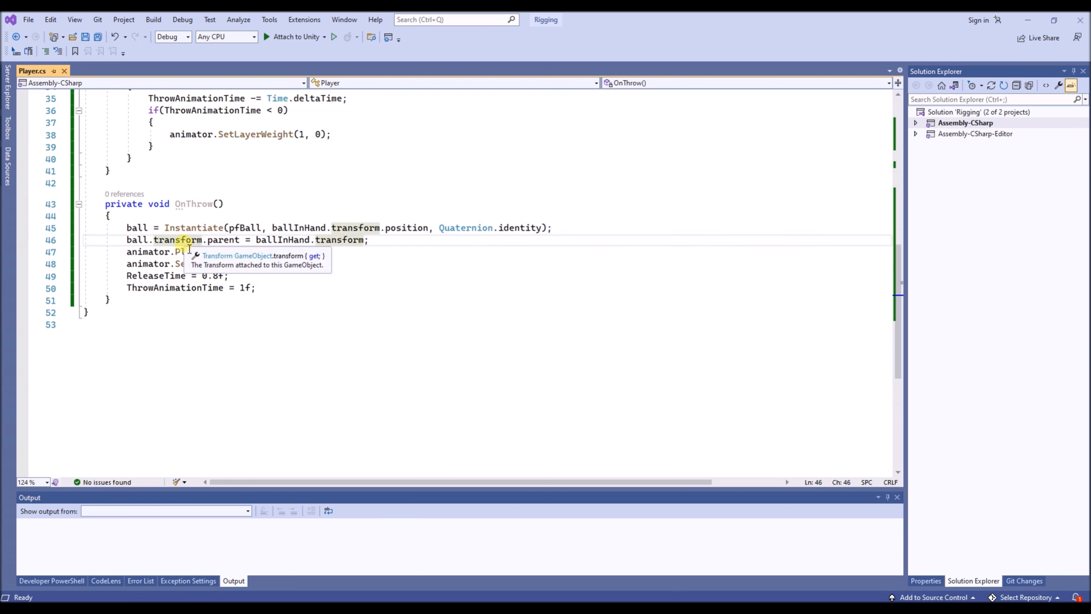
{"action": "left_click", "coordinate": [188, 242]}
{"action": "left_click_drag", "start_coordinate": [190, 248], "coordinate": [365, 228]}
{"action": "left_click", "coordinate": [275, 227]}
{"action": "left_click", "coordinate": [229, 241]}
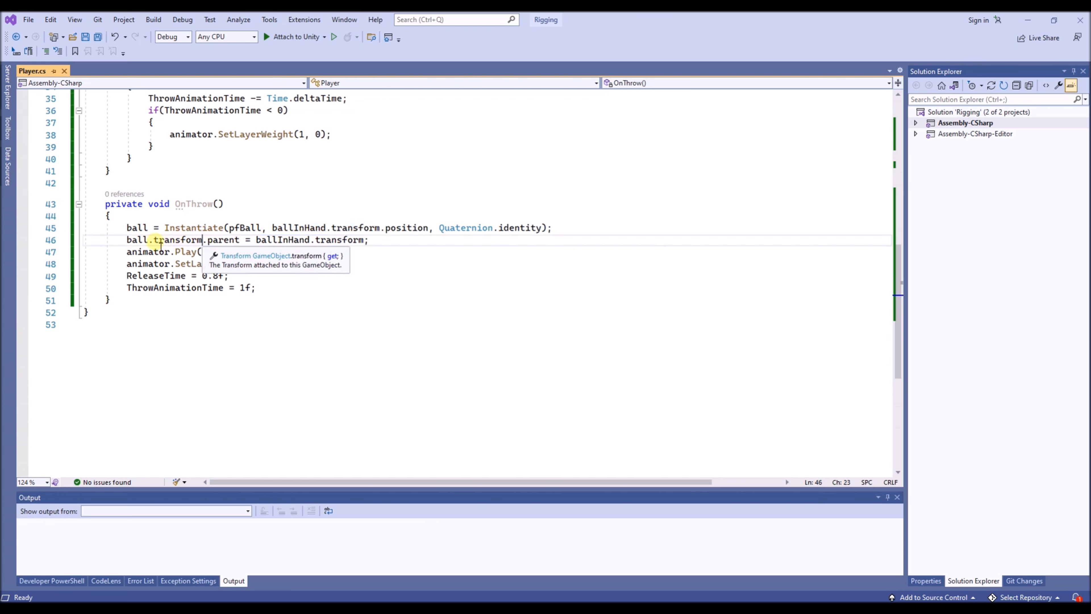
{"action": "left_click_drag", "start_coordinate": [127, 240], "coordinate": [381, 246]}
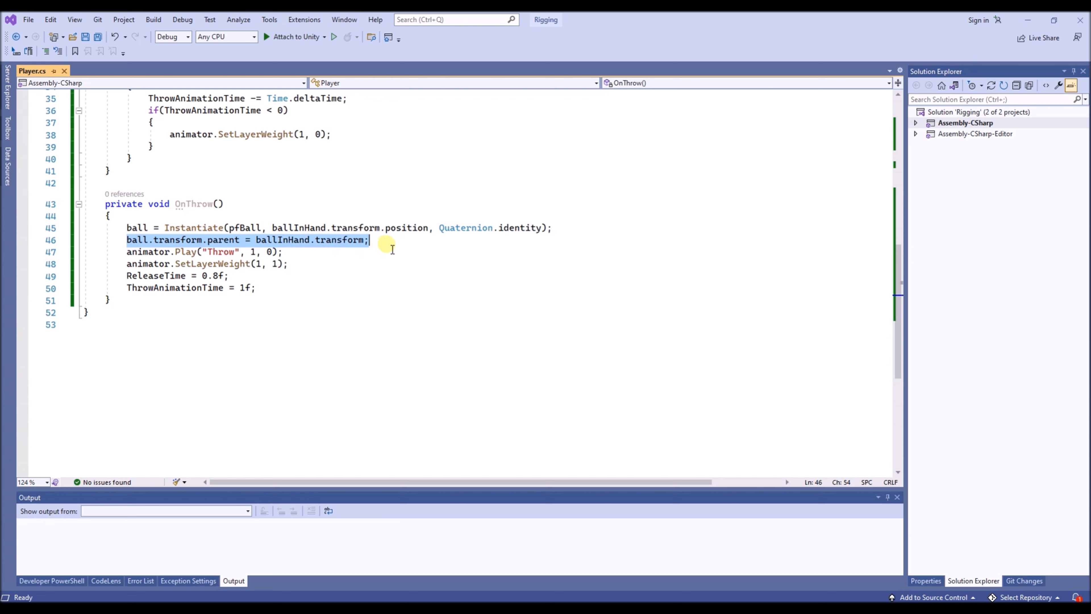
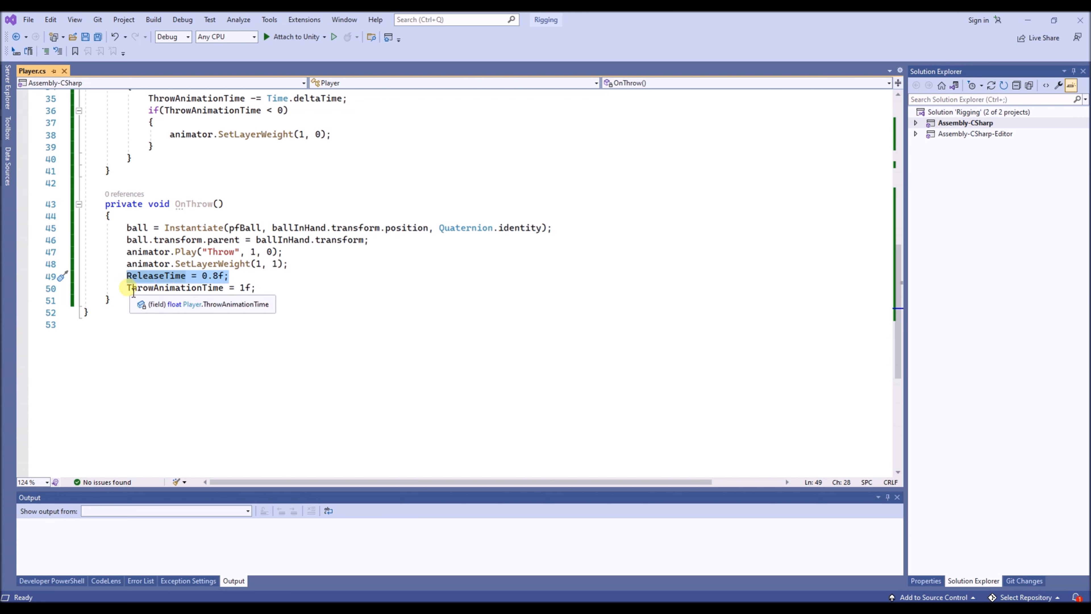
{"action": "left_click_drag", "start_coordinate": [133, 288], "coordinate": [292, 303]}
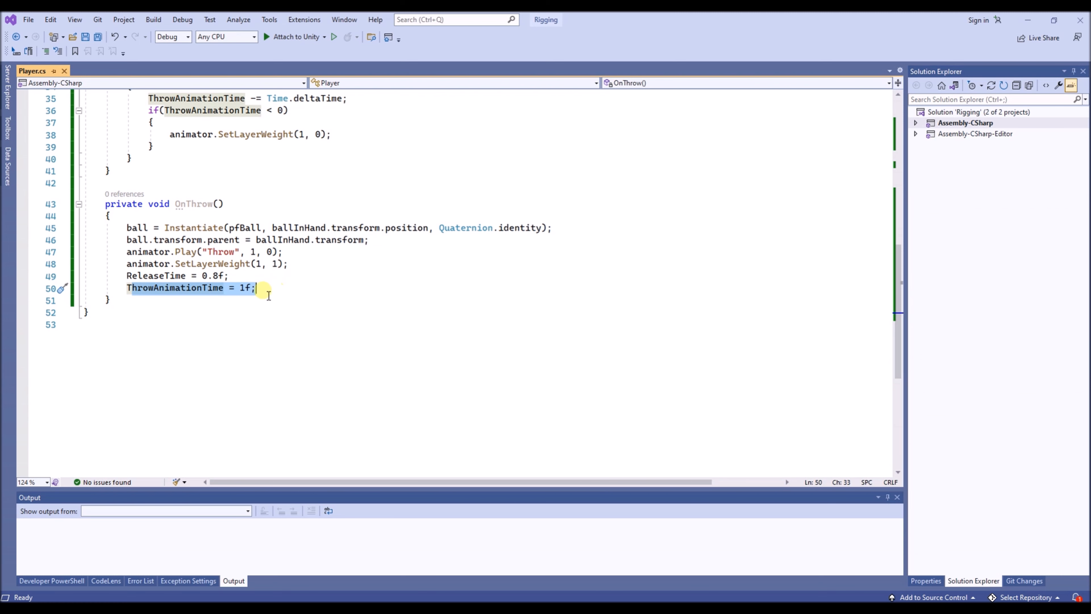
Examine the ThrowAnimationTime block in Update, including its SetLayerWeight call
{"action": "scroll", "coordinate": [196, 292], "scroll_direction": "up", "scroll_amount": 4}
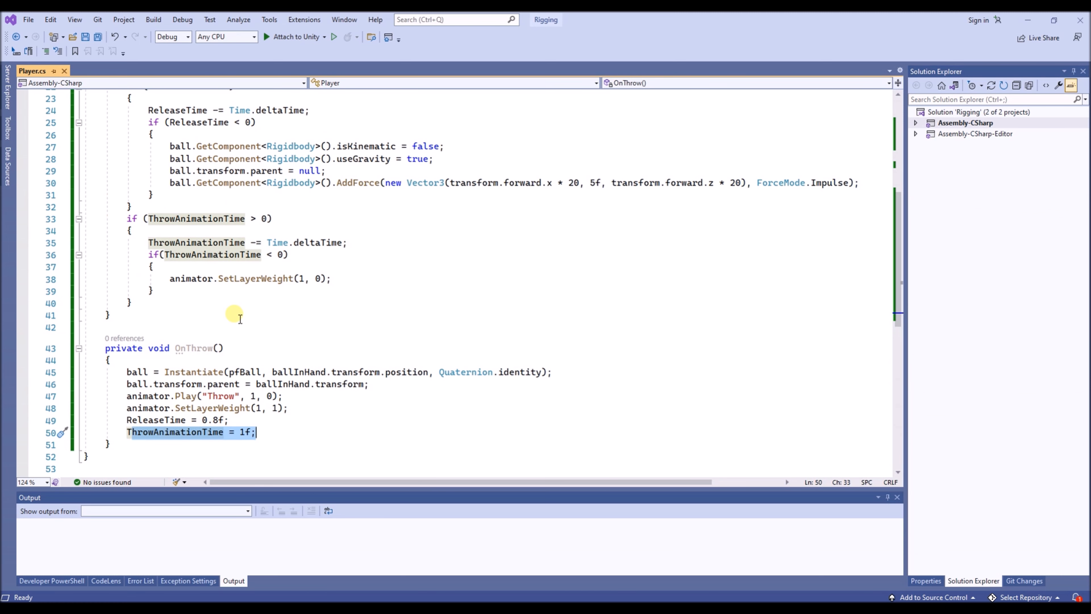
{"action": "left_click_drag", "start_coordinate": [149, 223], "coordinate": [179, 303]}
{"action": "double_click", "coordinate": [238, 279]}
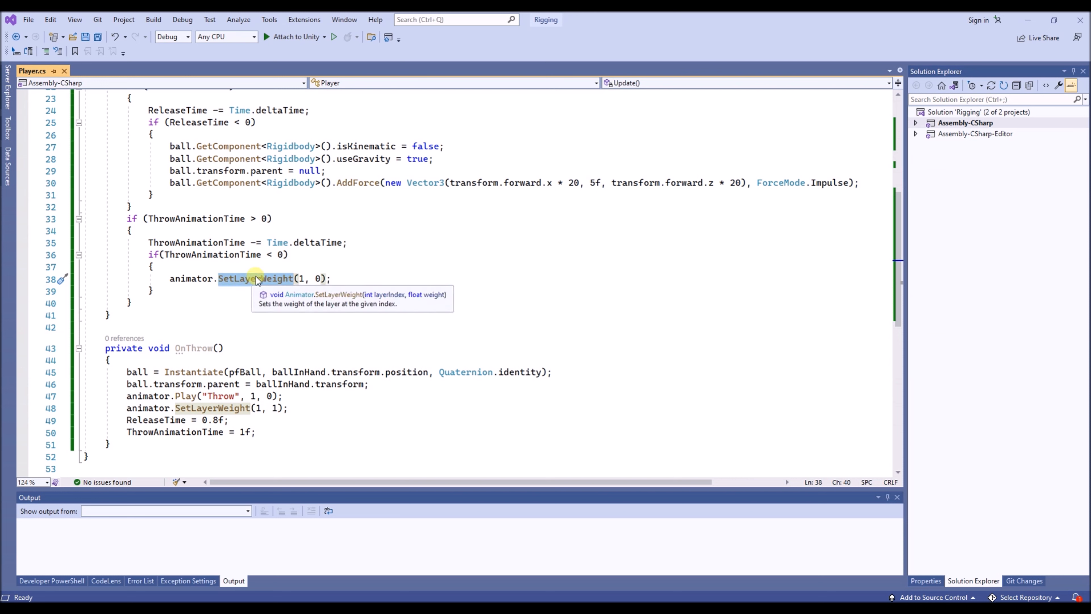
{"action": "left_click_drag", "start_coordinate": [323, 287], "coordinate": [332, 285]}
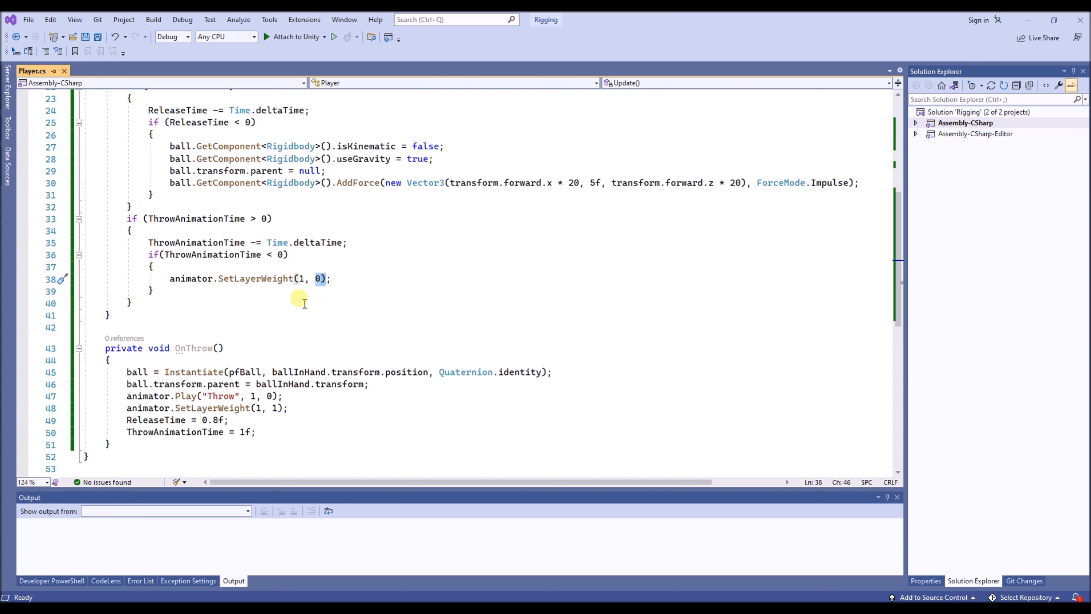
Examine the ReleaseTime block in Update, covering the ball's Rigidbody settings, its unparenting and the AddForce call
{"action": "scroll", "coordinate": [272, 295], "scroll_direction": "up", "scroll_amount": 4}
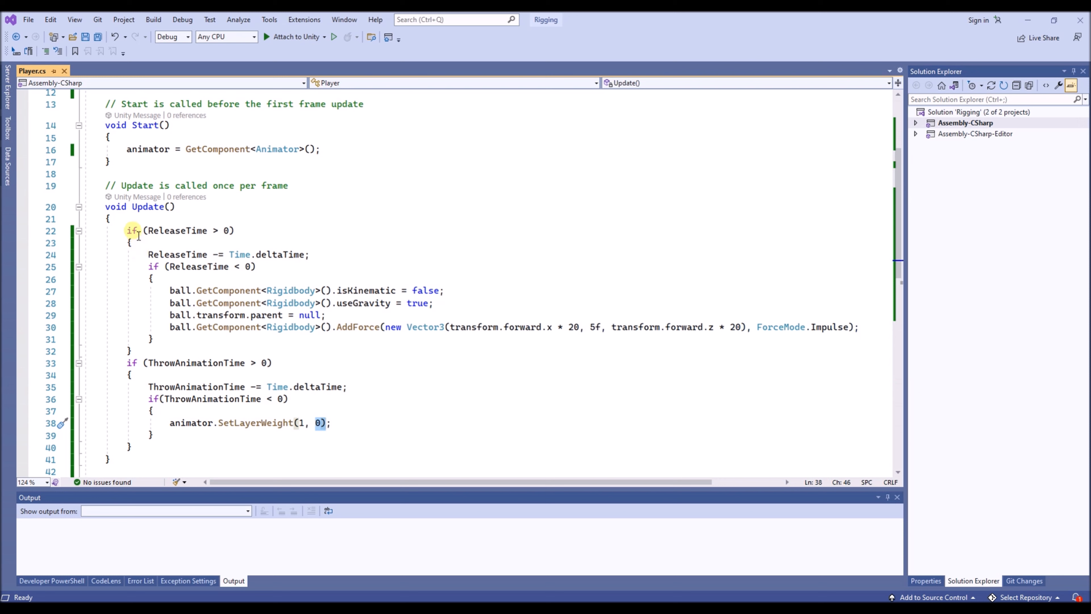
{"action": "left_click_drag", "start_coordinate": [128, 243], "coordinate": [185, 336]}
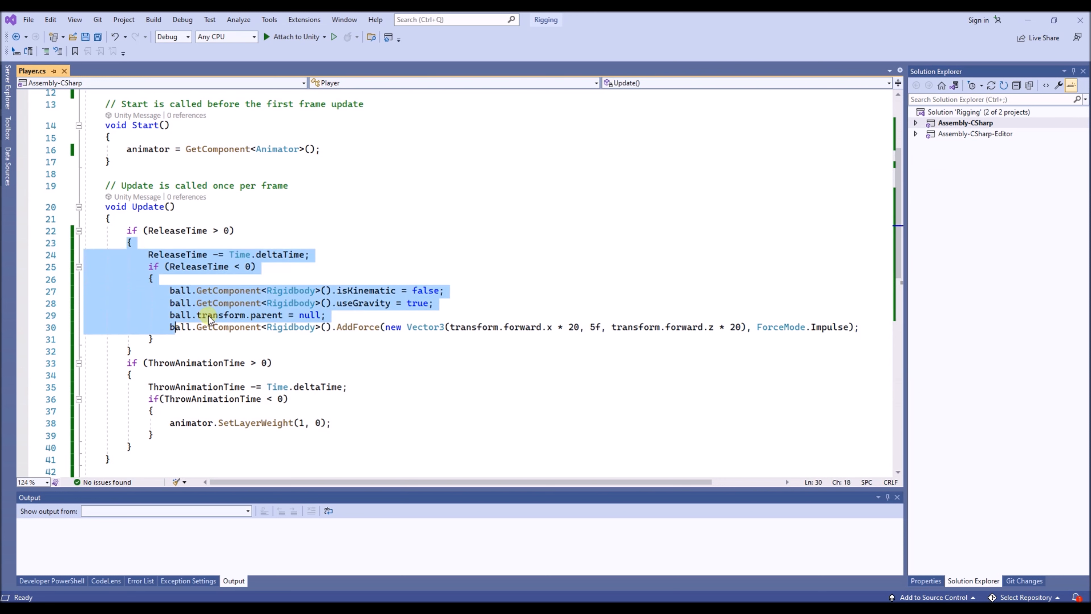
{"action": "left_click", "coordinate": [232, 301]}
{"action": "left_click_drag", "start_coordinate": [304, 290], "coordinate": [356, 303]}
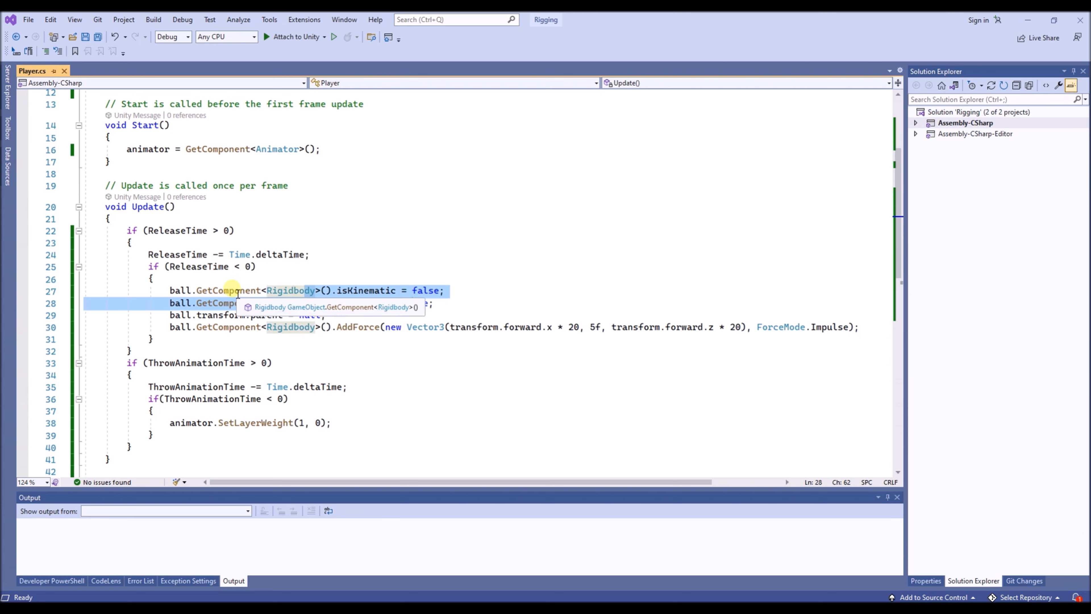
{"action": "left_click", "coordinate": [216, 290]}
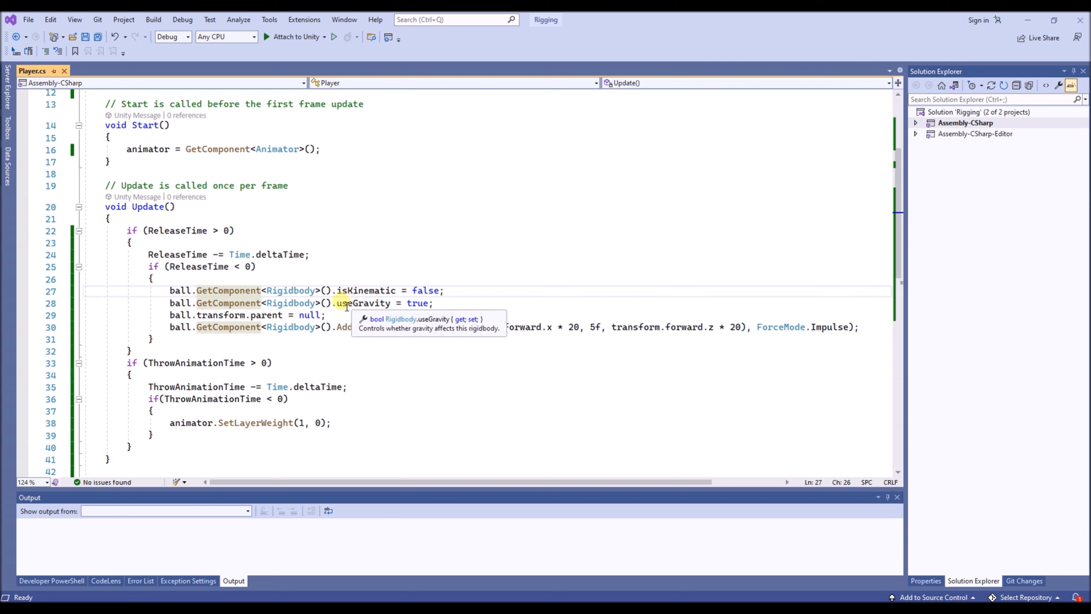
{"action": "double_click", "coordinate": [343, 303]}
{"action": "left_click", "coordinate": [214, 315]}
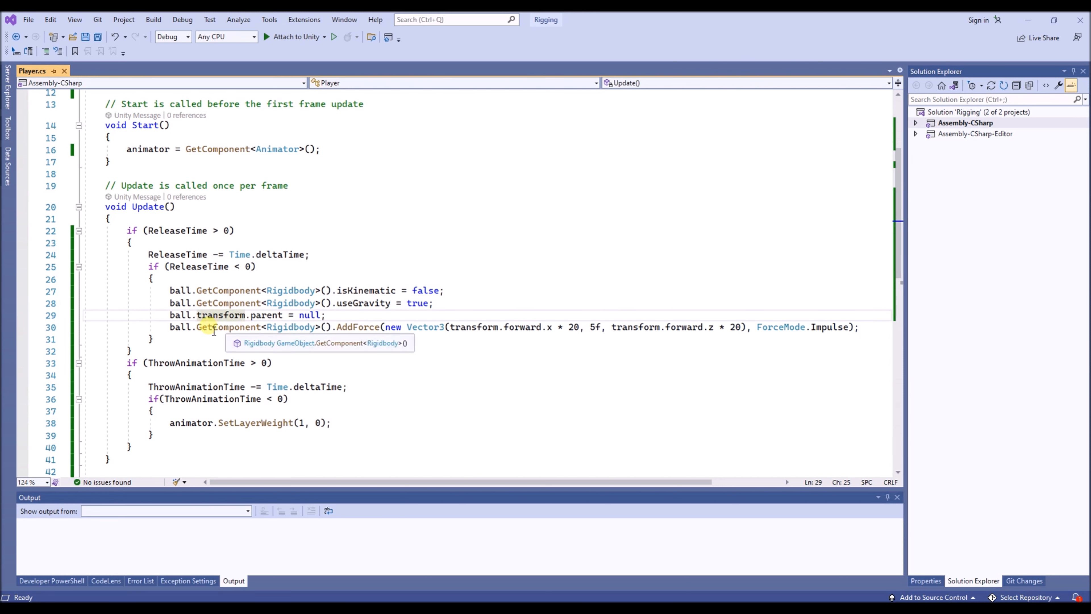
{"action": "left_click_drag", "start_coordinate": [214, 331], "coordinate": [732, 334]}
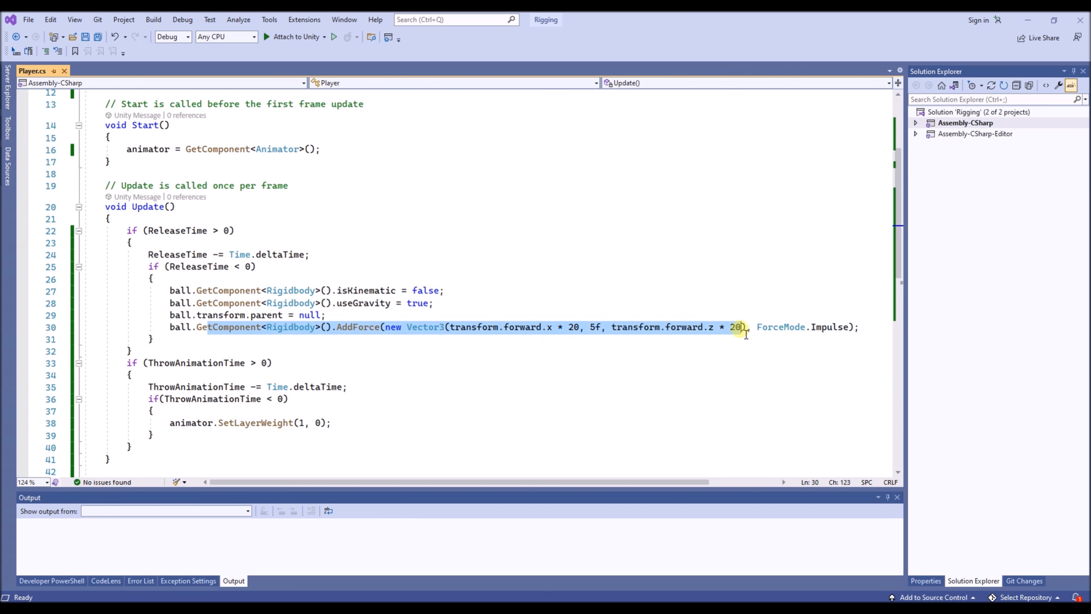
{"action": "left_click", "coordinate": [358, 332]}
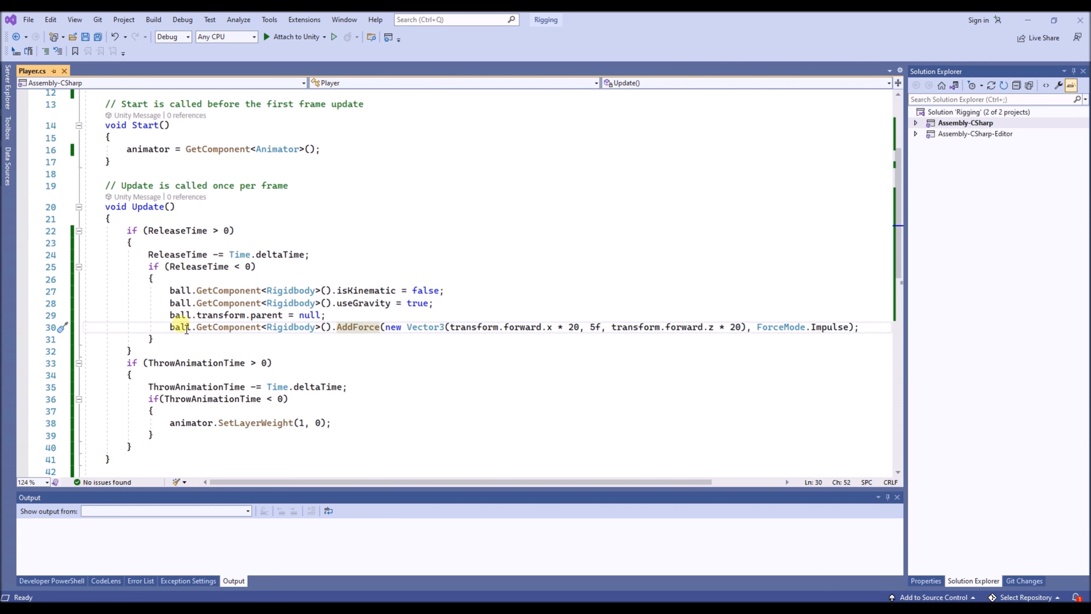
{"action": "left_click_drag", "start_coordinate": [171, 315], "coordinate": [327, 315]}
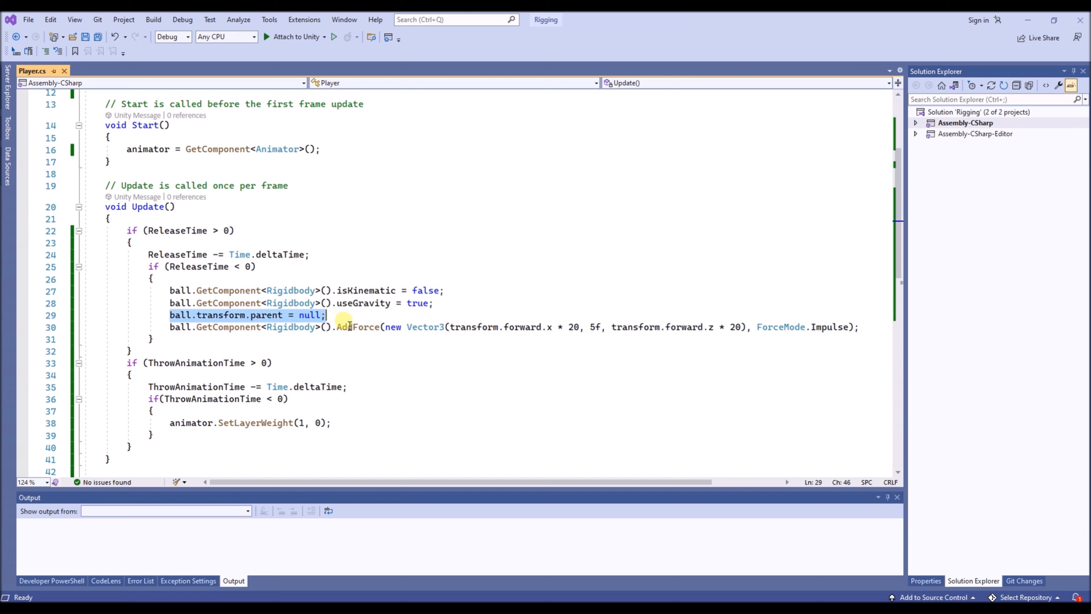
{"action": "left_click", "coordinate": [299, 334]}
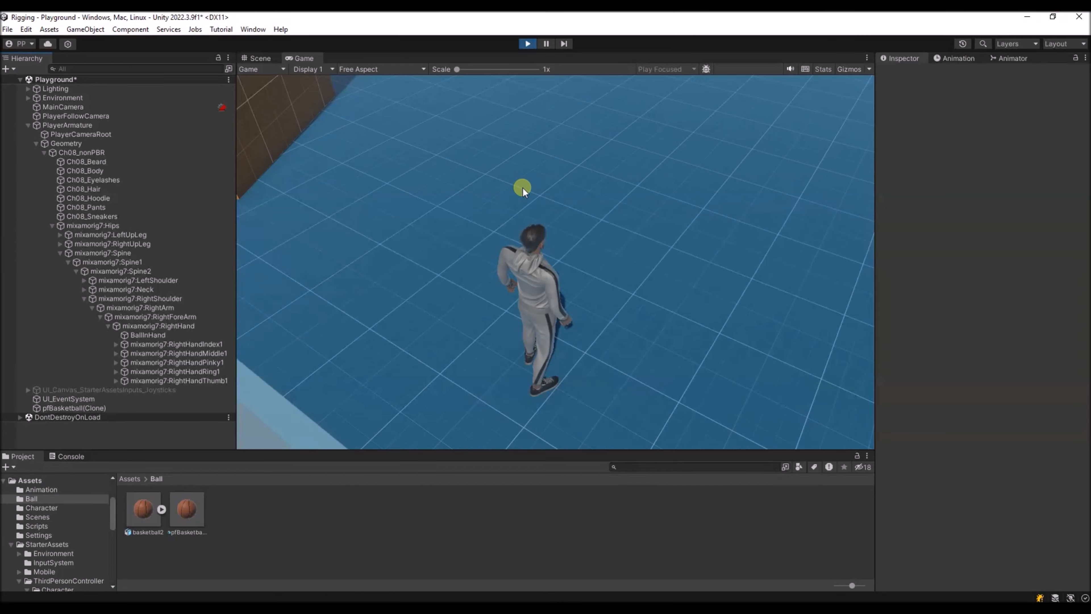
Switch to Unity, test moving the character and throwing basketballs in Play mode, and stop playing
{"action": "left_click", "coordinate": [555, 261]}
{"action": "key", "text": "w"}
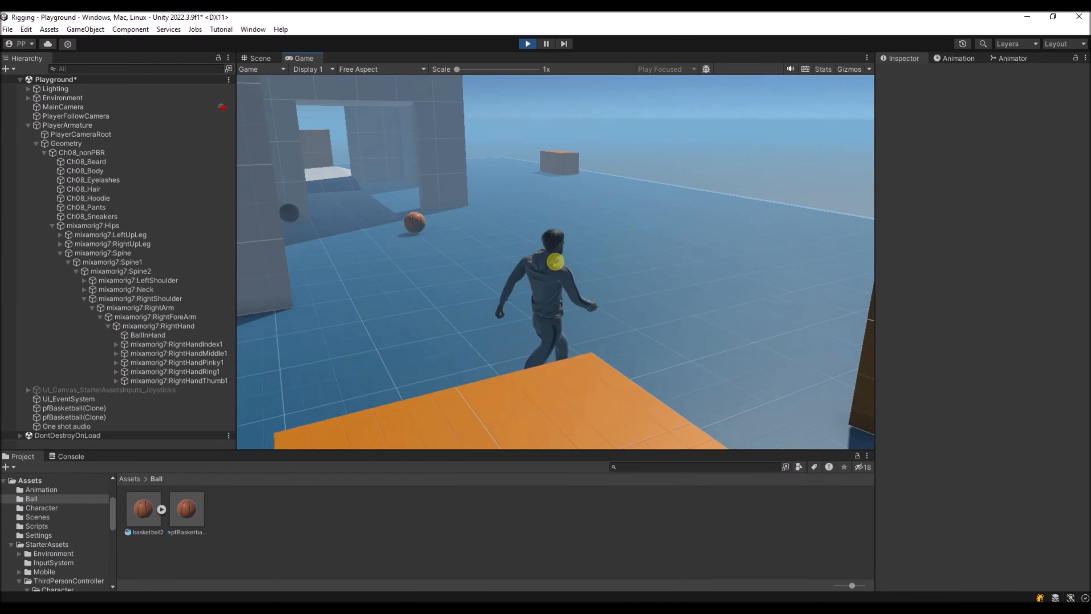
{"action": "left_click", "coordinate": [554, 261]}
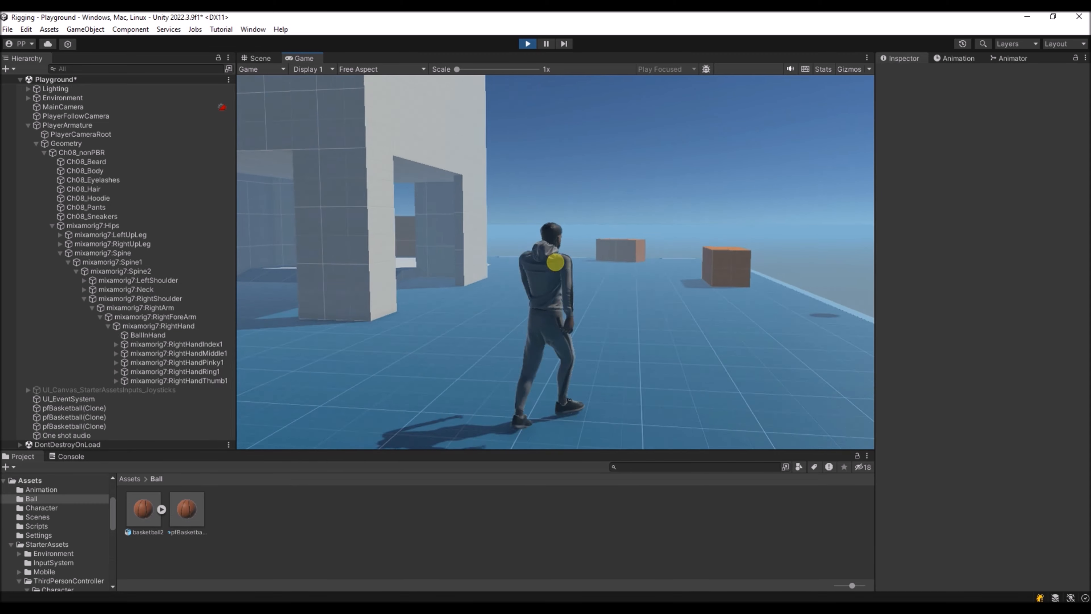
{"action": "left_click", "coordinate": [555, 261]}
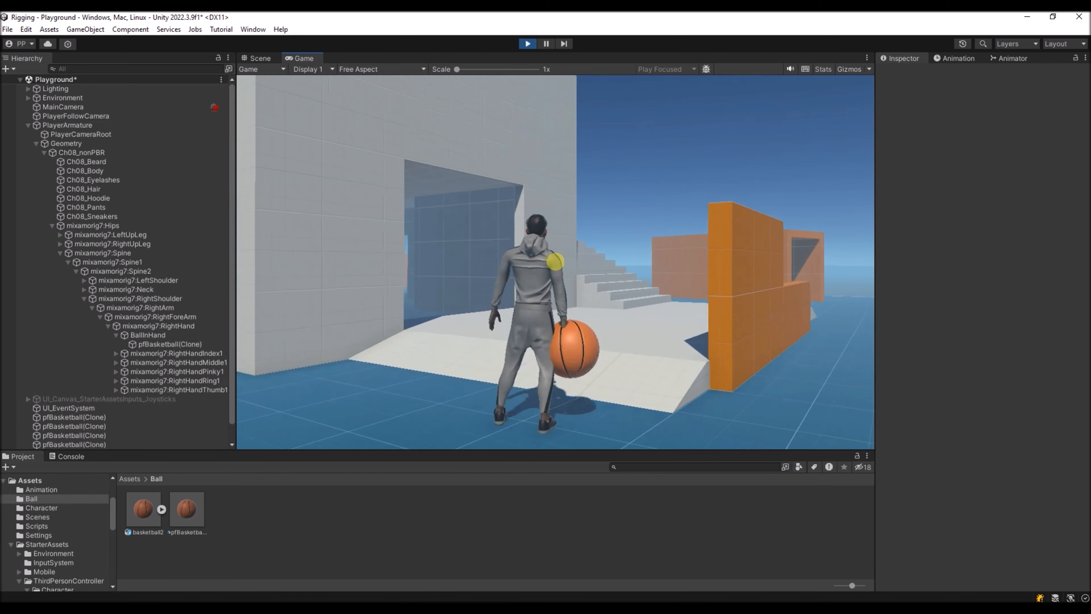
{"action": "left_click", "coordinate": [554, 261]}
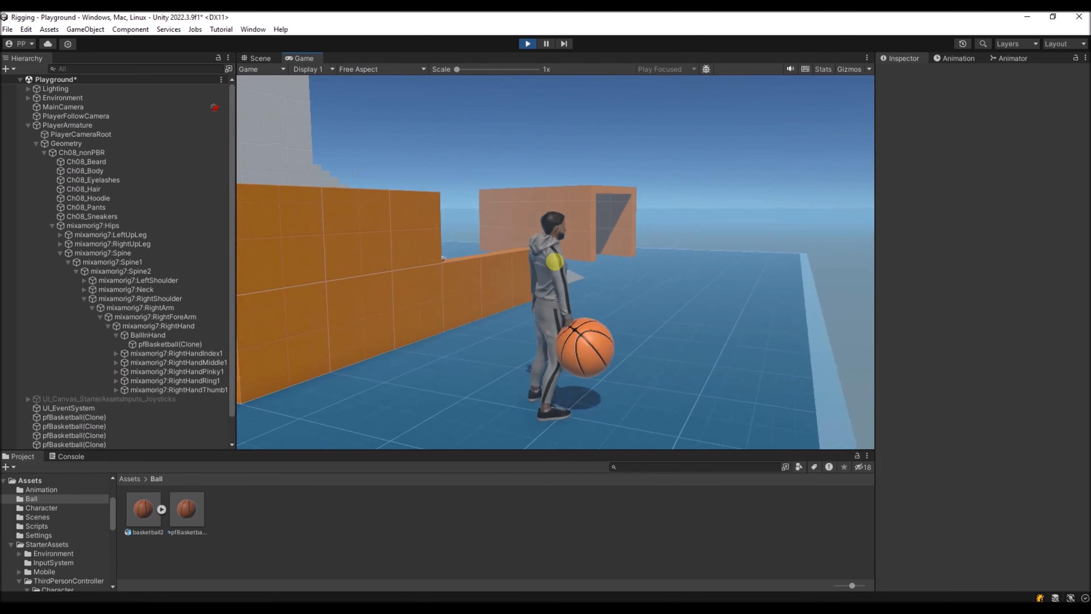
{"action": "left_click", "coordinate": [555, 261]}
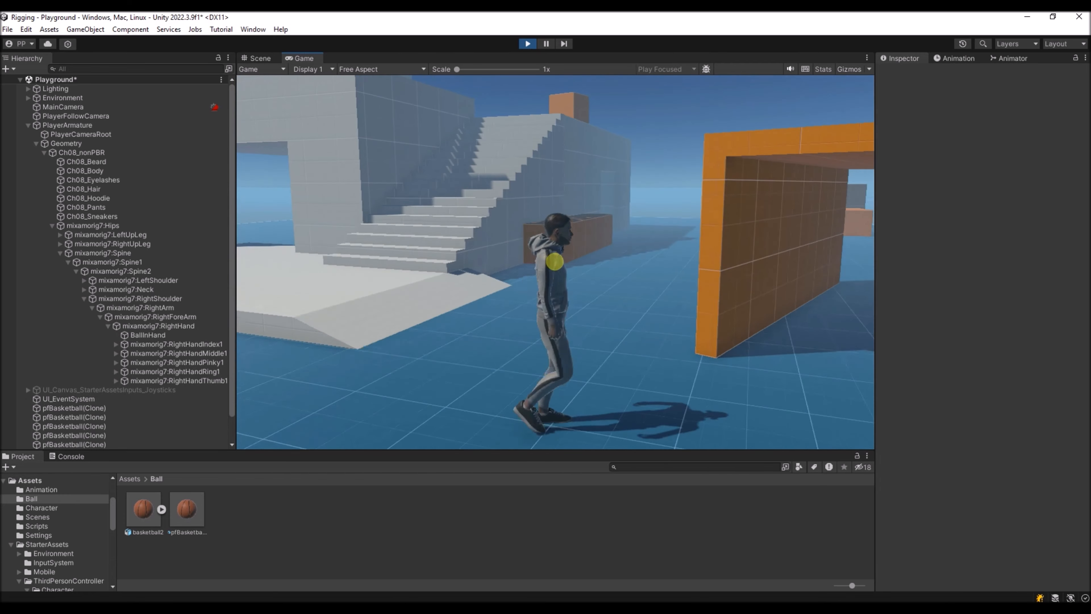
{"action": "left_click", "coordinate": [527, 44]}
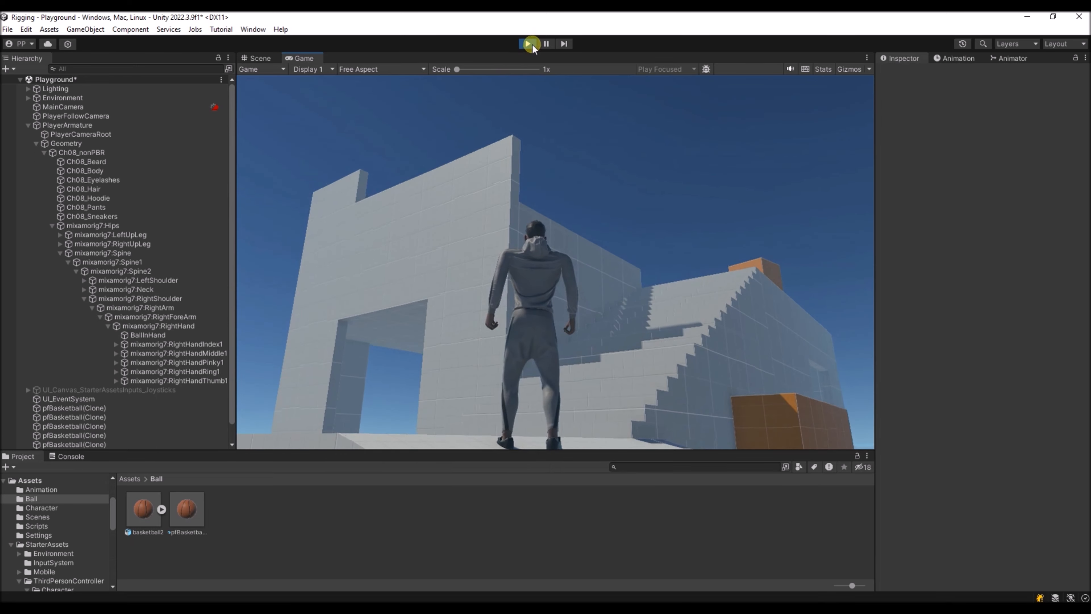
{"action": "left_click", "coordinate": [486, 257]}
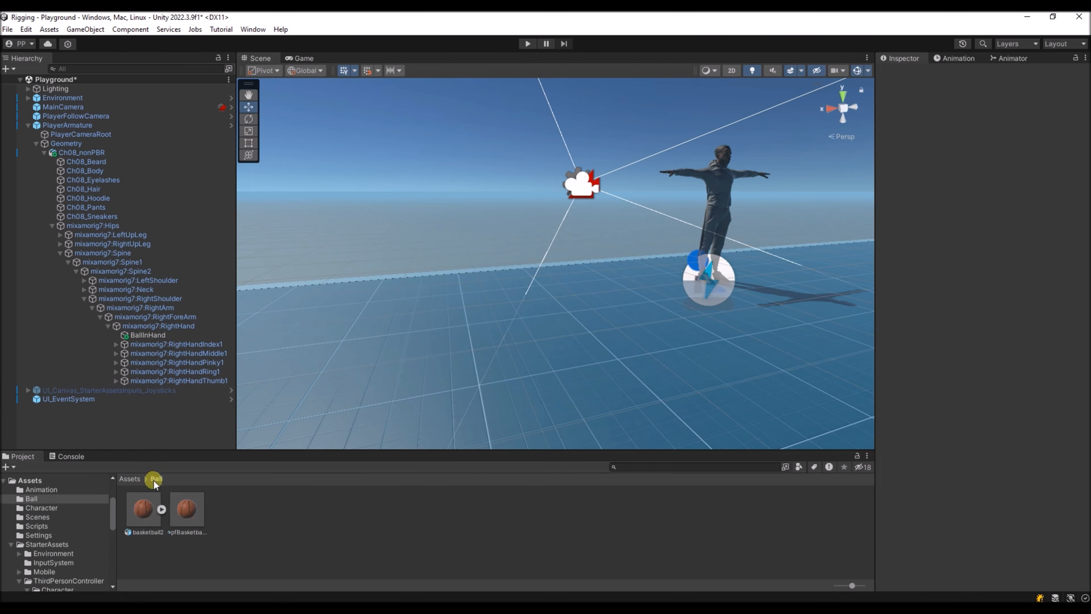
Place the pfBasketball prefab from the Ball folder in the scene as a child of BallInHand
{"action": "left_click", "coordinate": [184, 512]}
{"action": "left_click_drag", "start_coordinate": [183, 515], "coordinate": [149, 336]}
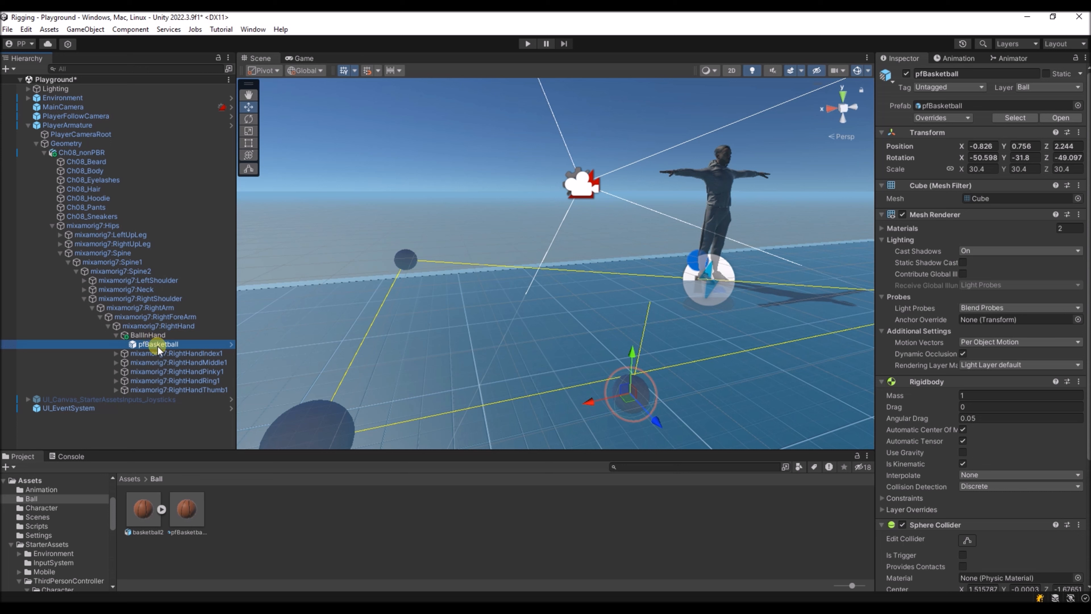
{"action": "left_click", "coordinate": [158, 344]}
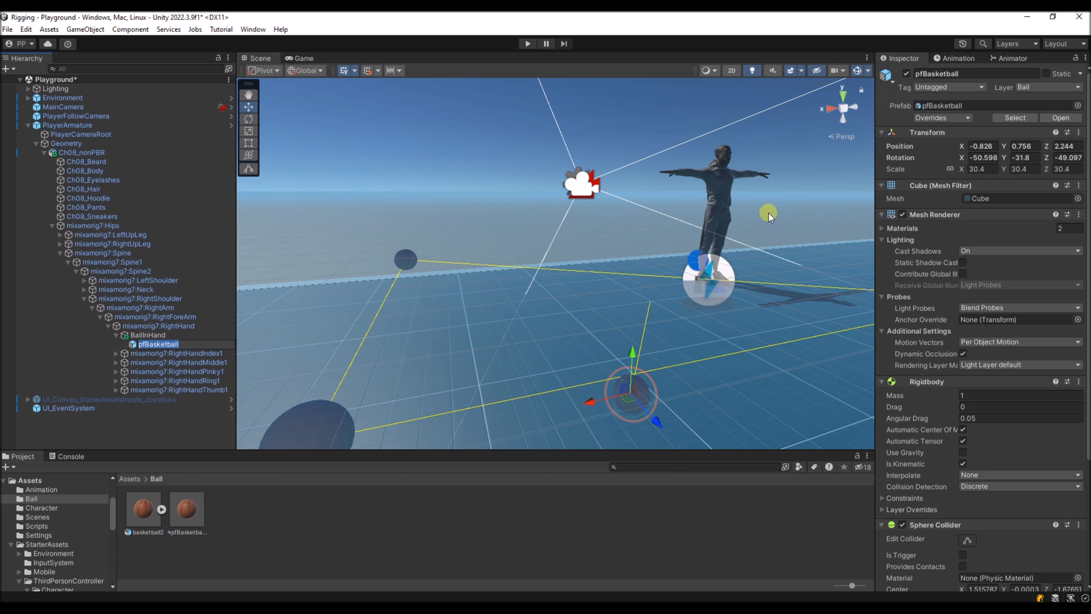
Set the pfBasketball object's position to 0 on the X, Y and Z axes
{"action": "left_click", "coordinate": [981, 147]}
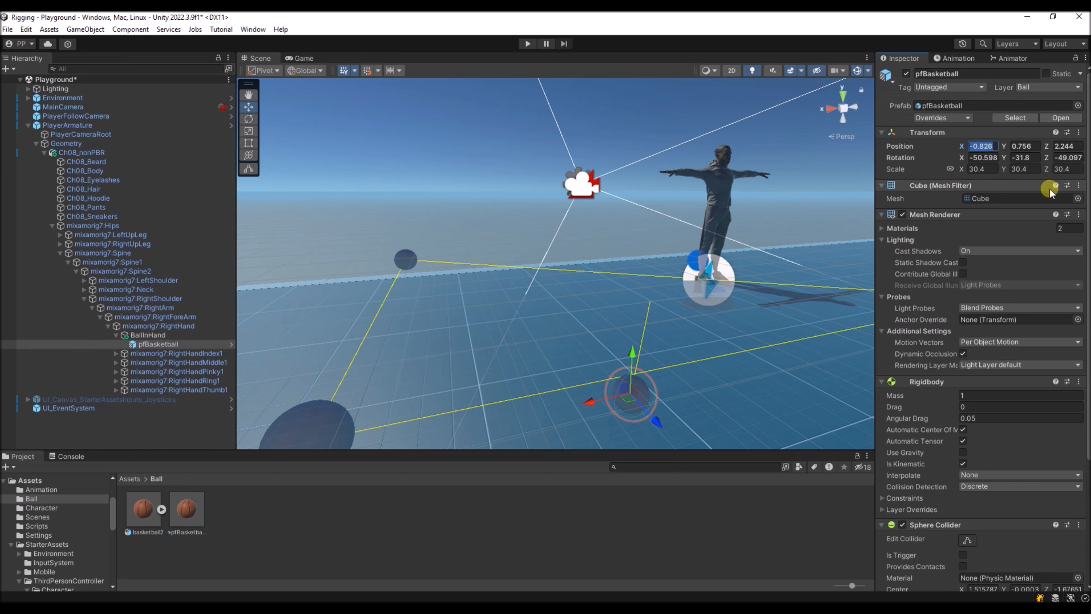
{"action": "type", "text": "0"}
{"action": "key", "text": "Tab"}
{"action": "type", "text": "0"}
{"action": "key", "text": "Tab"}
{"action": "type", "text": "0"}
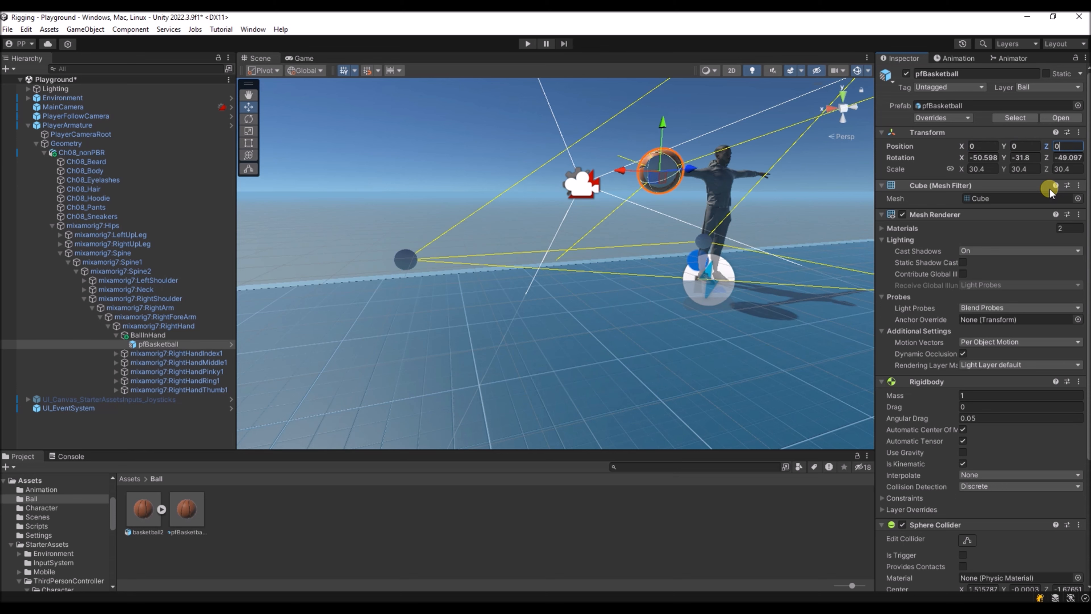
Enter Play mode and run the character around in several directions to check how the held basketball follows the hand
{"action": "right_click_drag", "start_coordinate": [687, 250], "coordinate": [617, 37]}
{"action": "left_click", "coordinate": [522, 41]}
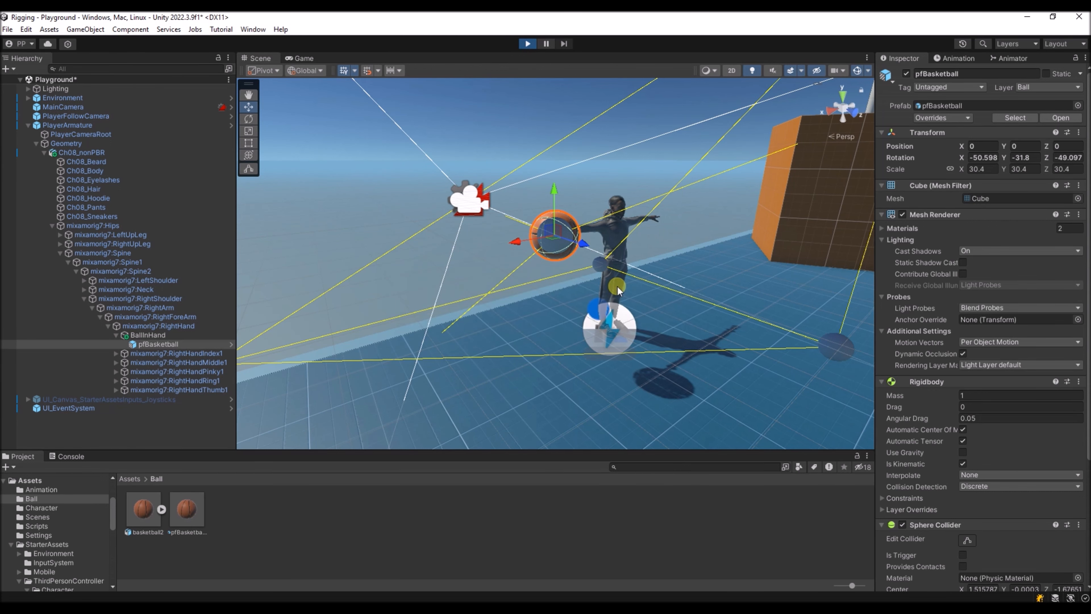
{"action": "key", "text": "w"}
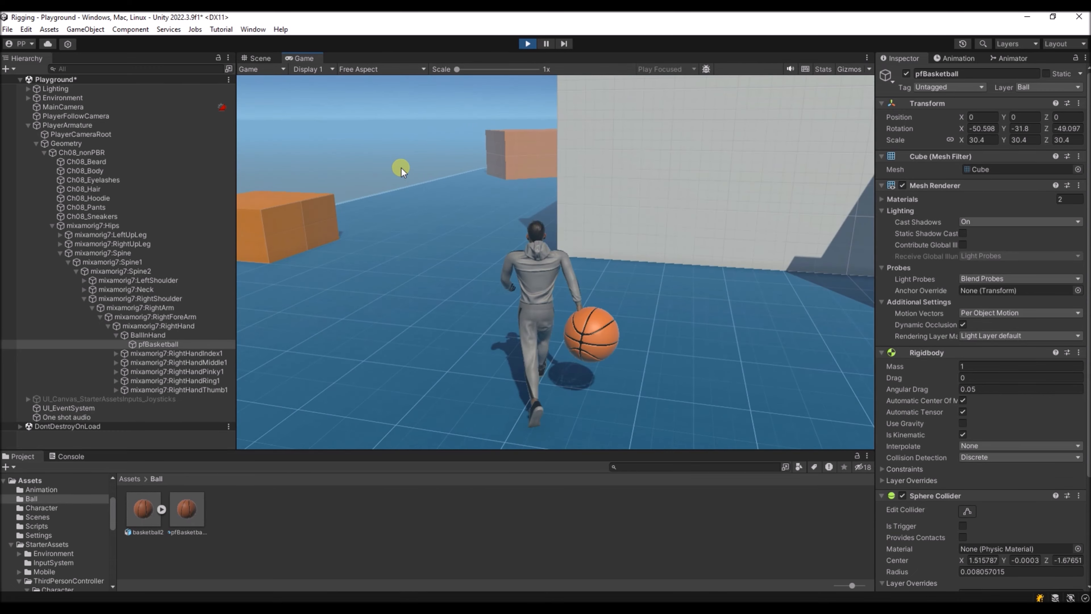
{"action": "key", "text": "d"}
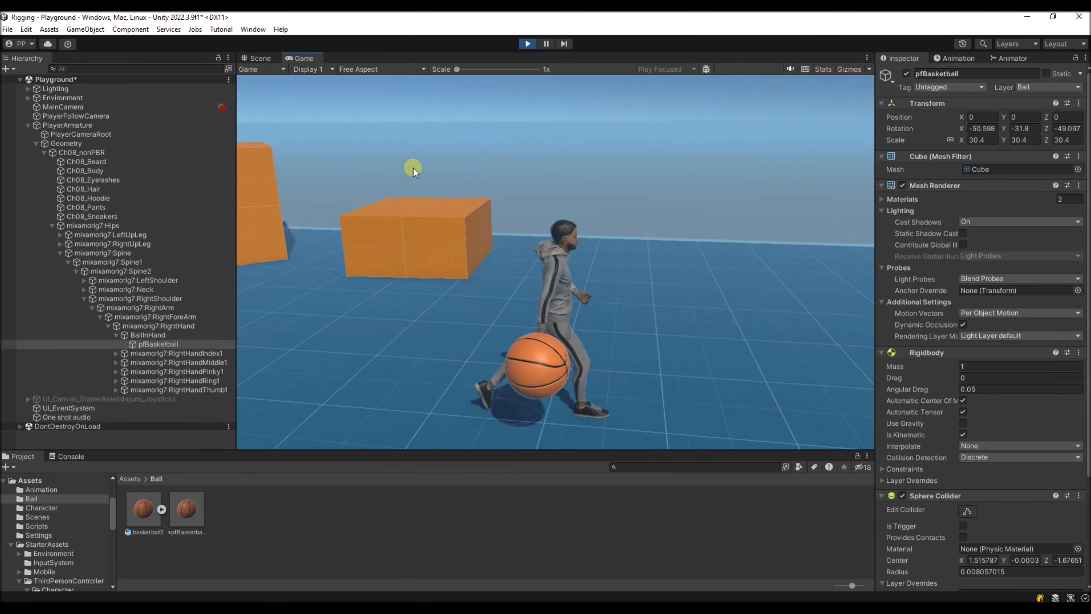
{"action": "key", "text": "s"}
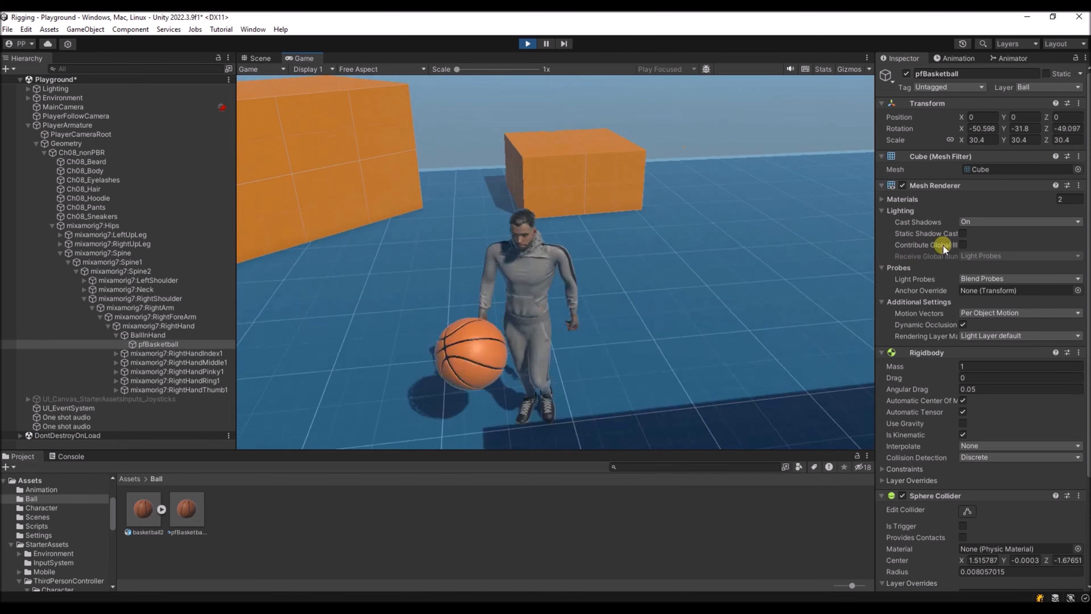
{"action": "key", "text": "w"}
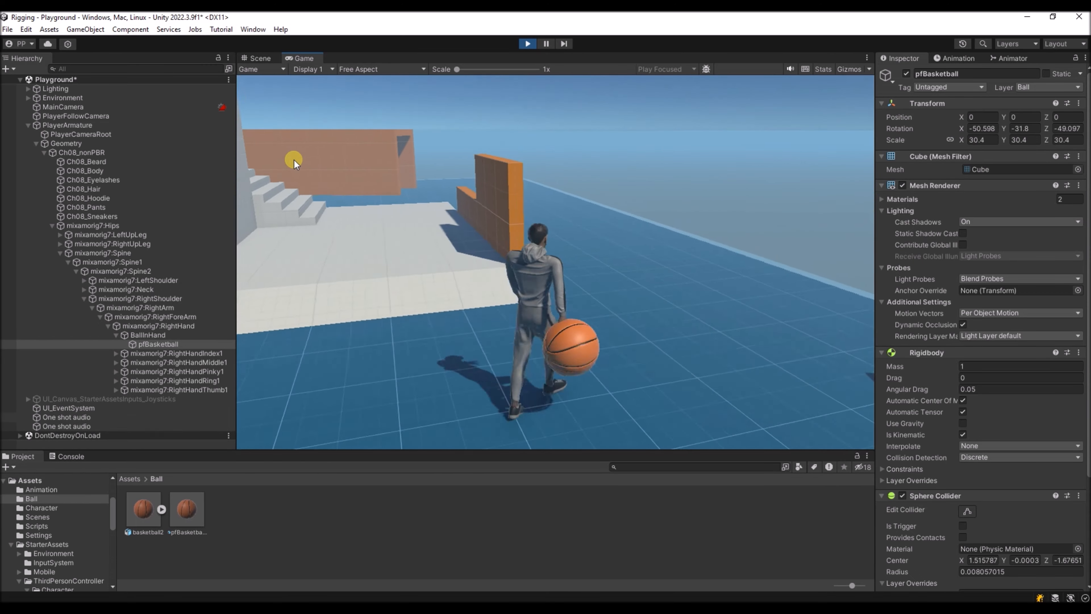
{"action": "key", "text": "w"}
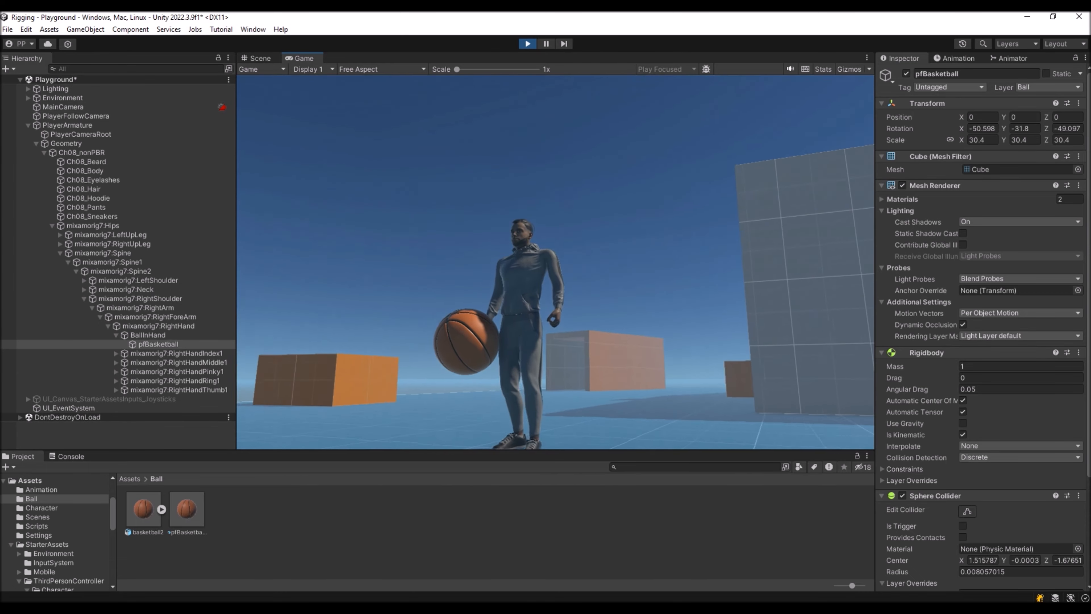
{"action": "key", "text": "w"}
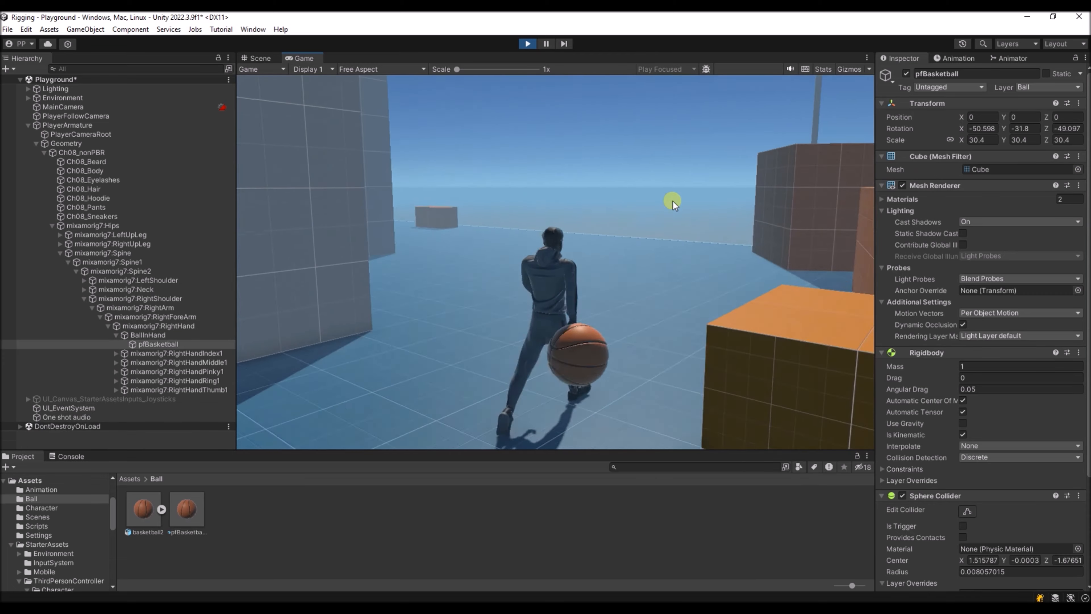
{"action": "left_click", "coordinate": [432, 217]}
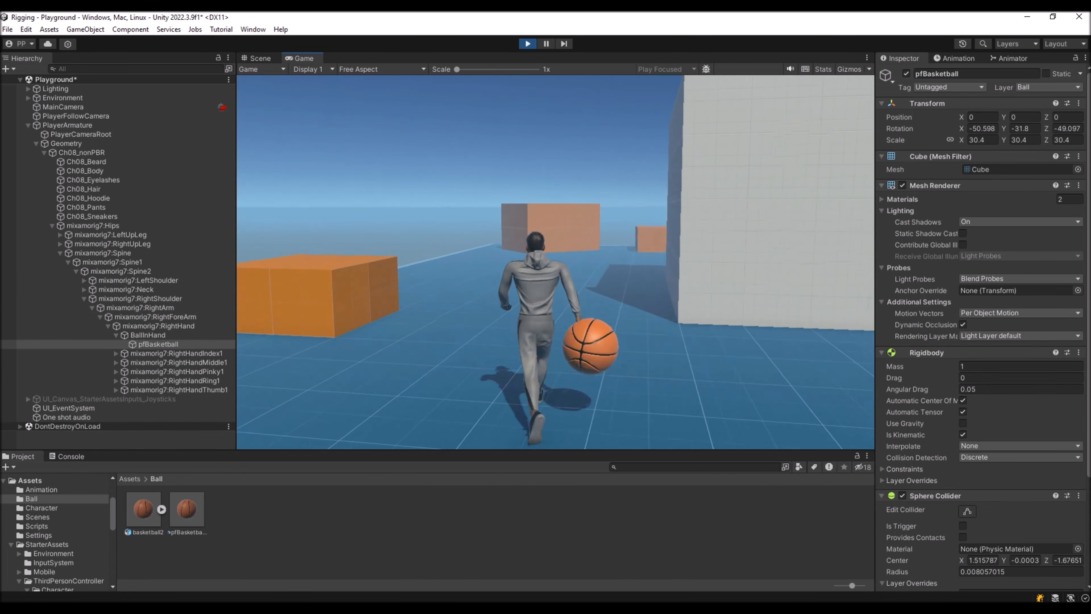
Make the character jump repeatedly while running to check the arm and basketball motion during jumps
{"action": "key", "text": "space"}
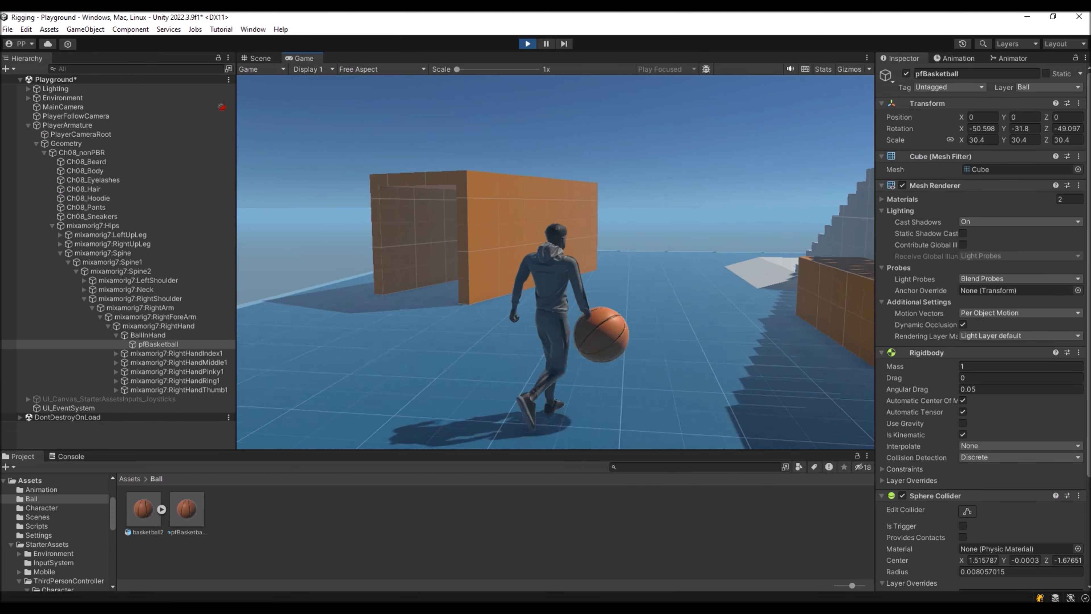
{"action": "key", "text": "space"}
{"action": "key", "text": "space"}
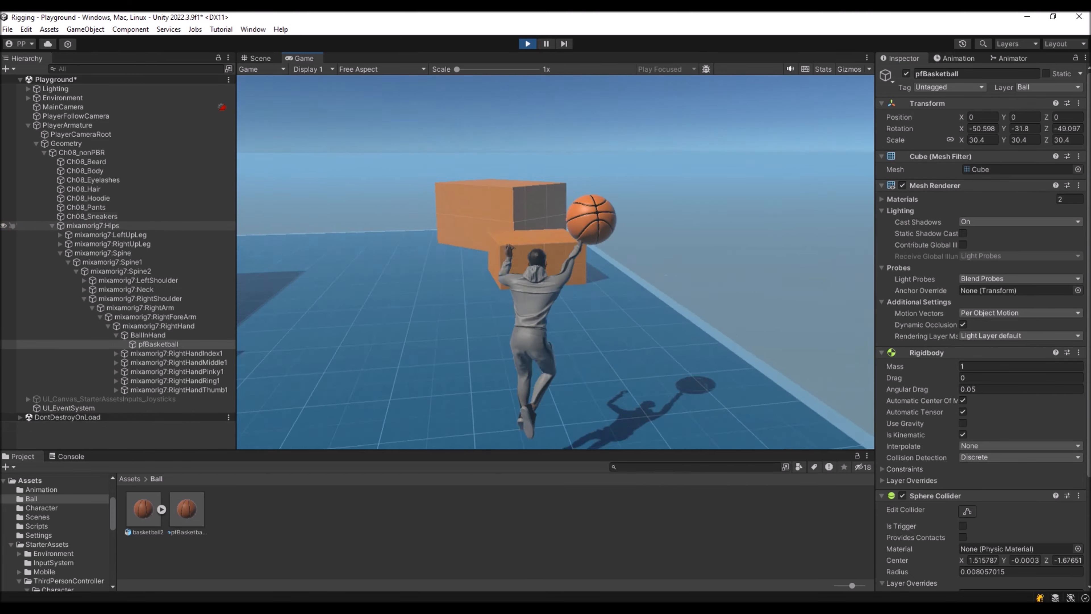
{"action": "key", "text": "space"}
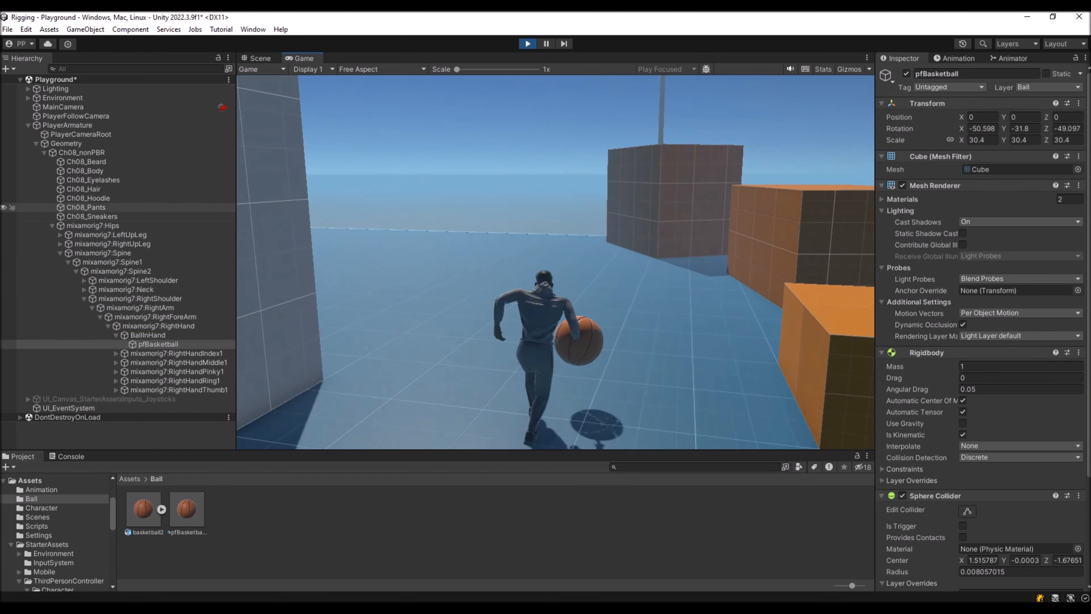
{"action": "key", "text": "space"}
{"action": "key", "text": "space"}
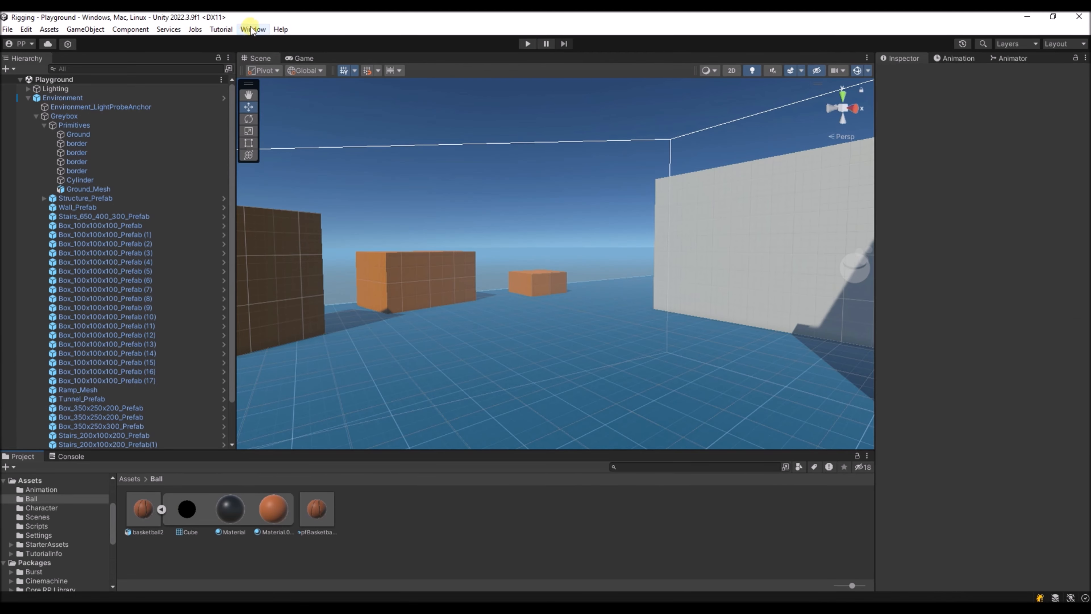
Find the Animation Rigging package in the Package Manager's Unity Registry by searching for "animation", and install it
{"action": "left_click", "coordinate": [252, 29]}
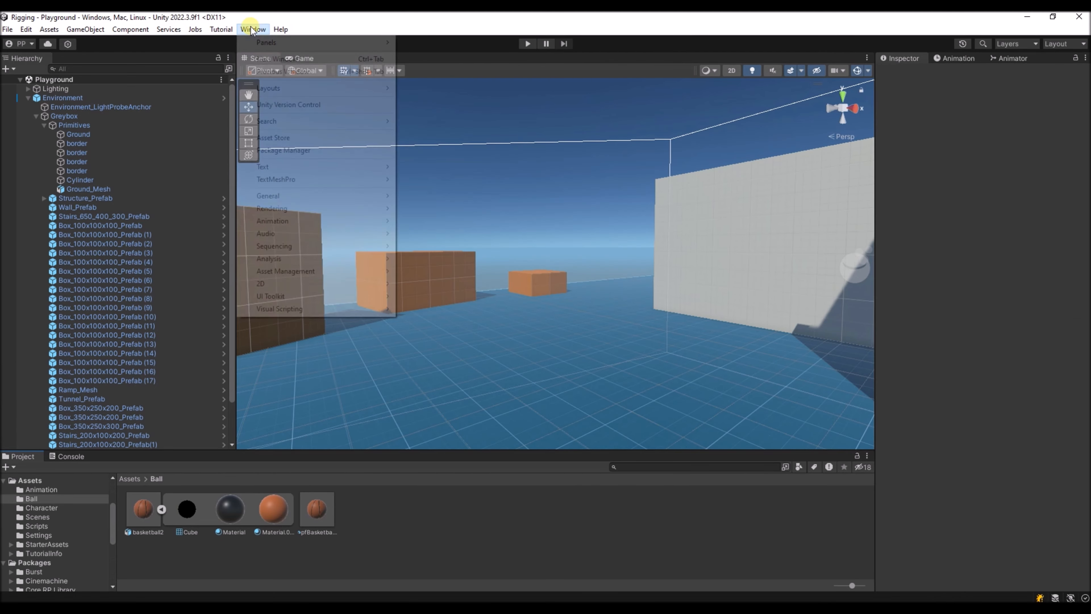
{"action": "left_click", "coordinate": [282, 150]}
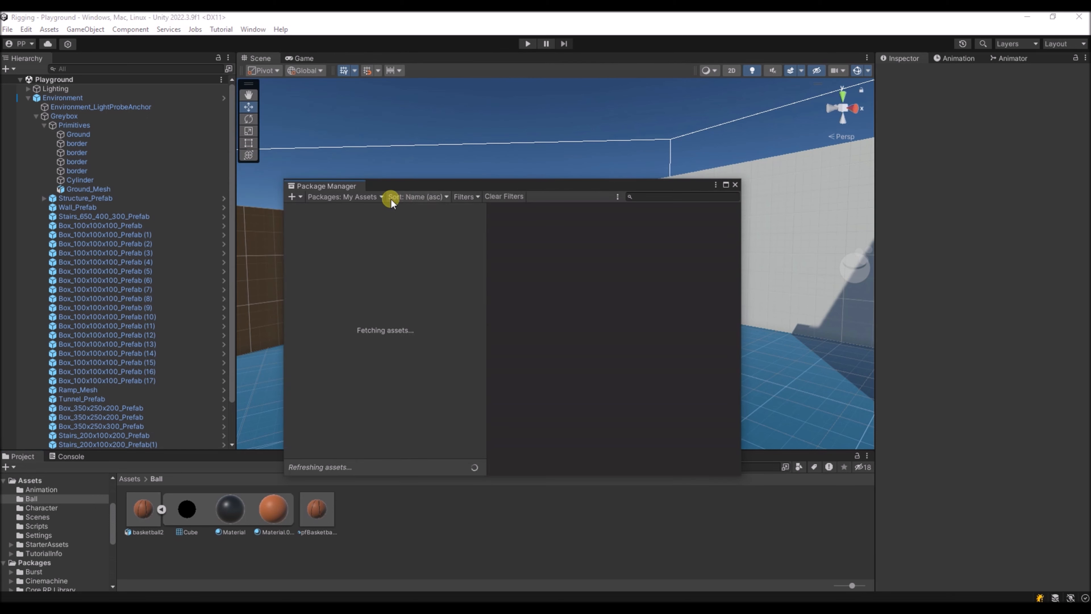
{"action": "left_click", "coordinate": [374, 199]}
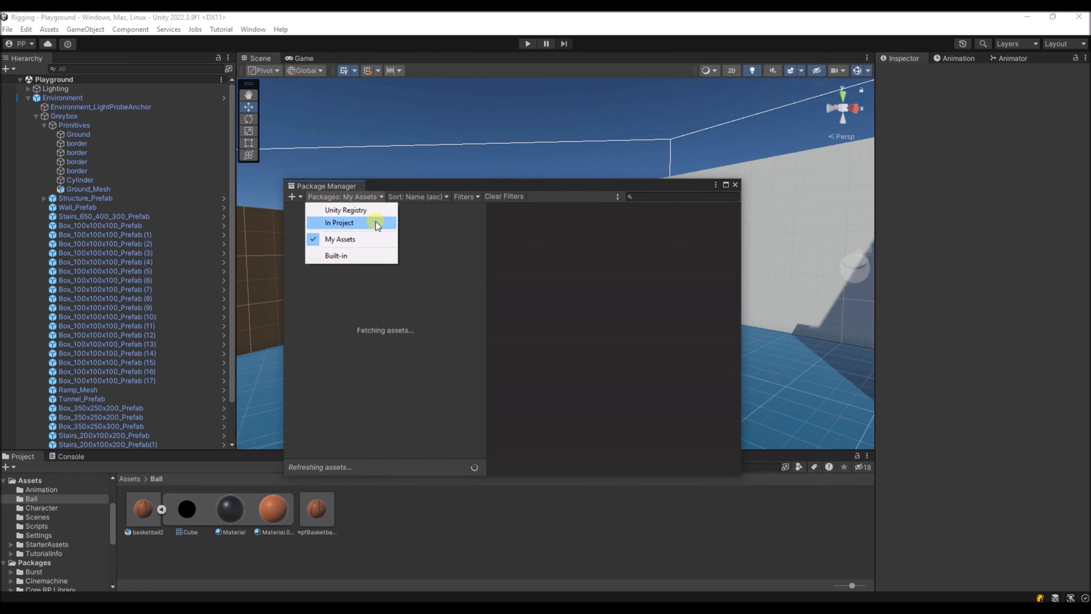
{"action": "left_click", "coordinate": [350, 210]}
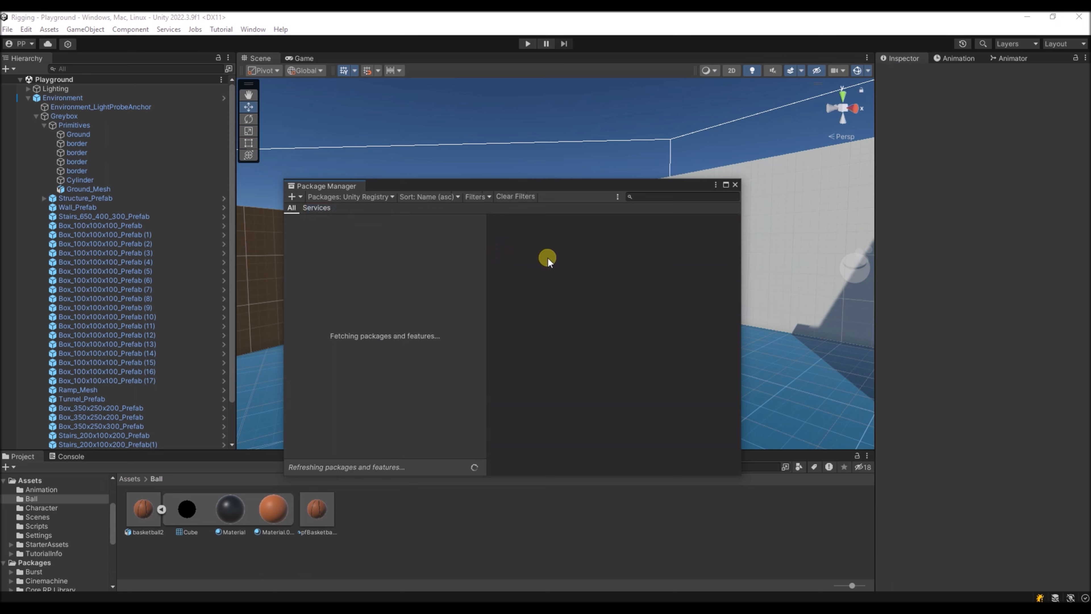
{"action": "left_click", "coordinate": [642, 198]}
{"action": "type", "text": "a"}
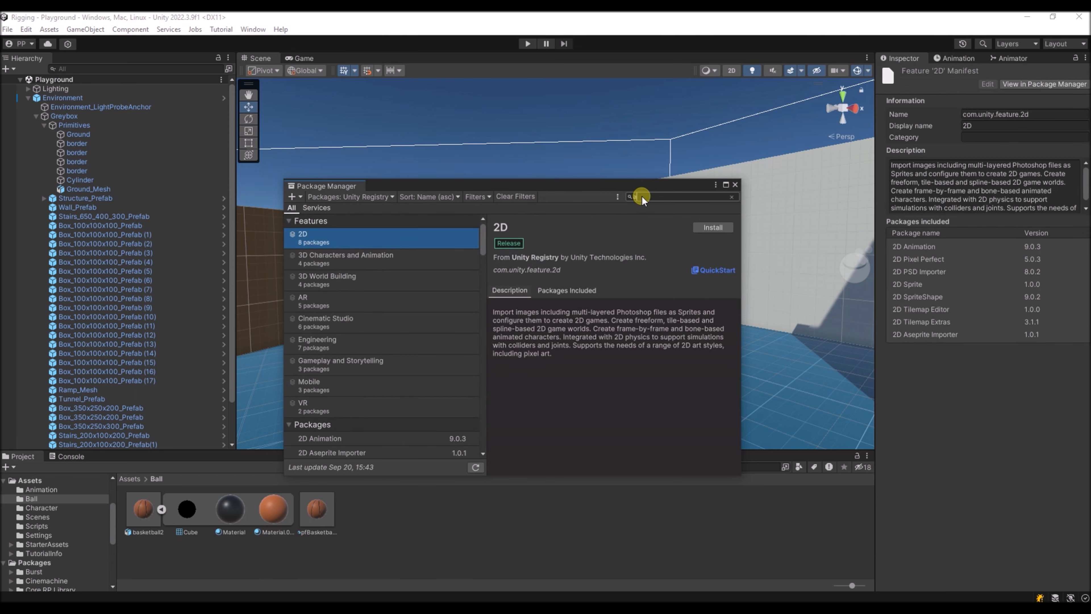
{"action": "type", "text": "nimation"}
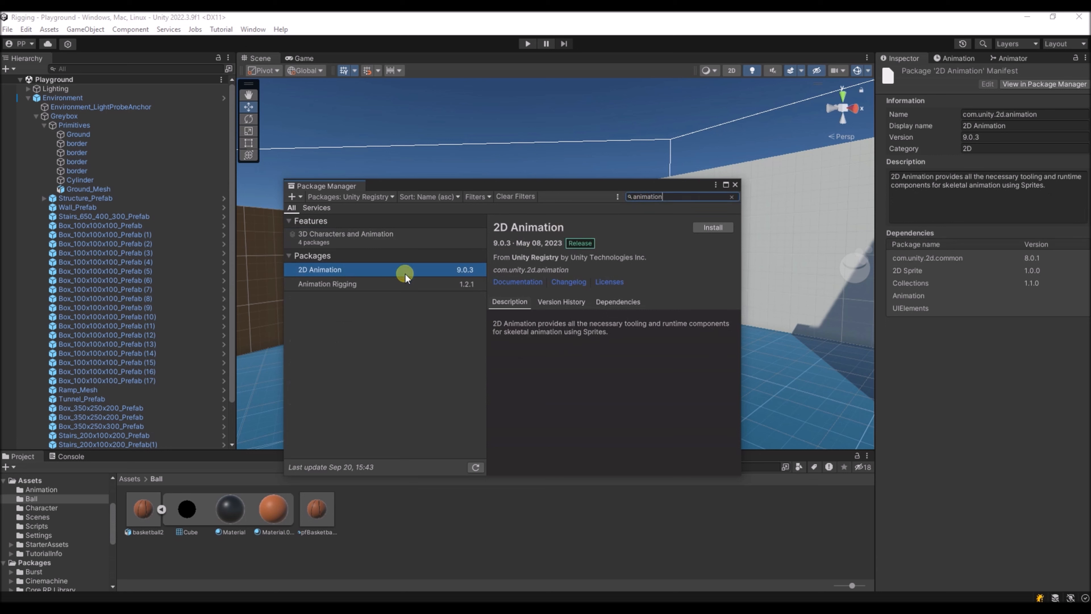
{"action": "left_click", "coordinate": [393, 282]}
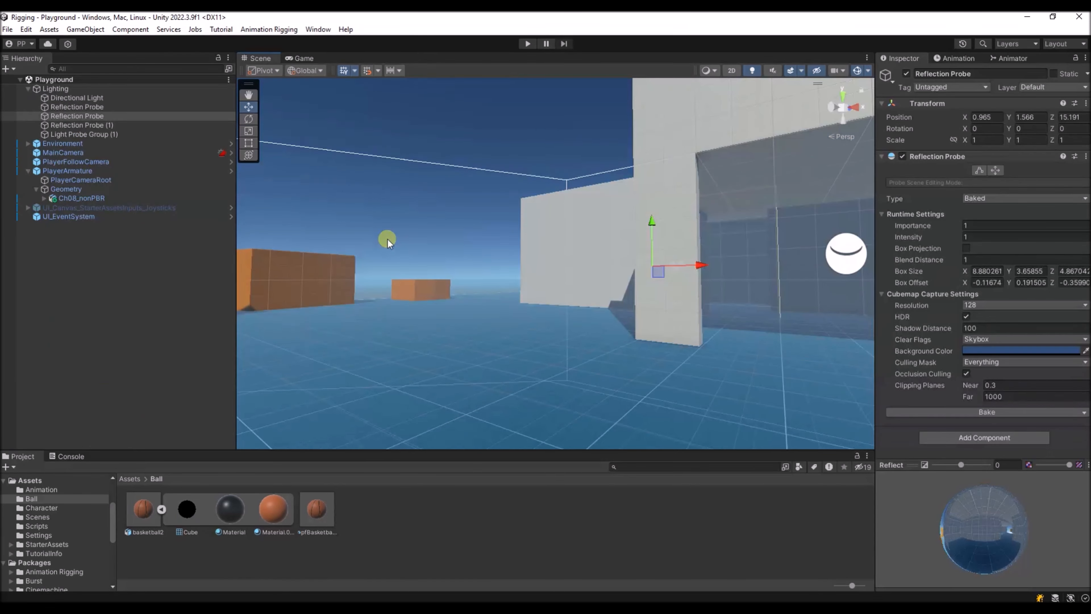
Apply Animation Rigging's Rig Setup to PlayerArmature and review its Rig Builder component
{"action": "left_click", "coordinate": [65, 171]}
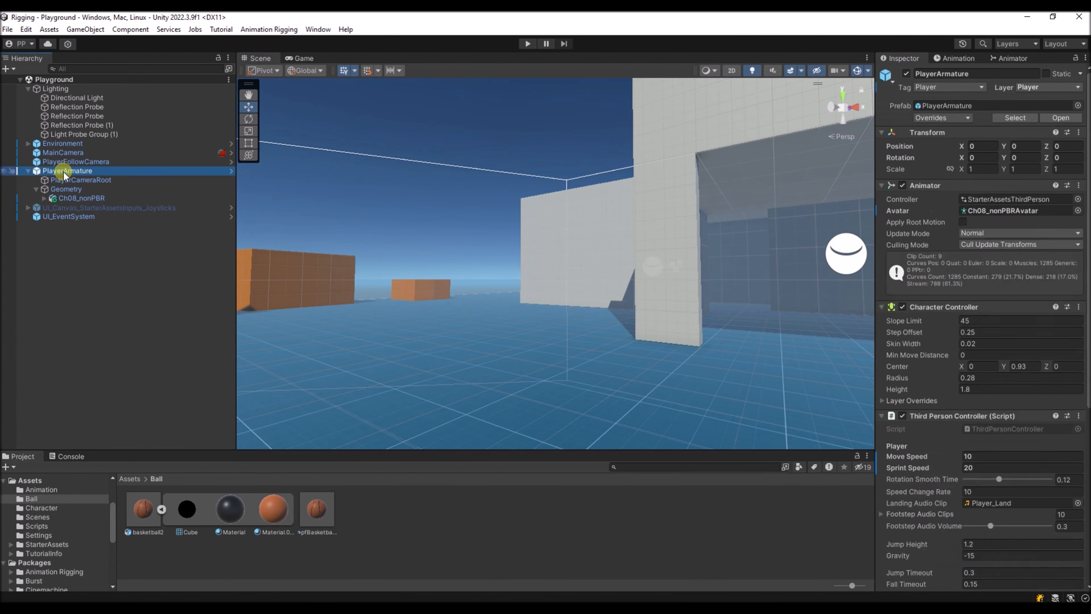
{"action": "key", "text": "f"}
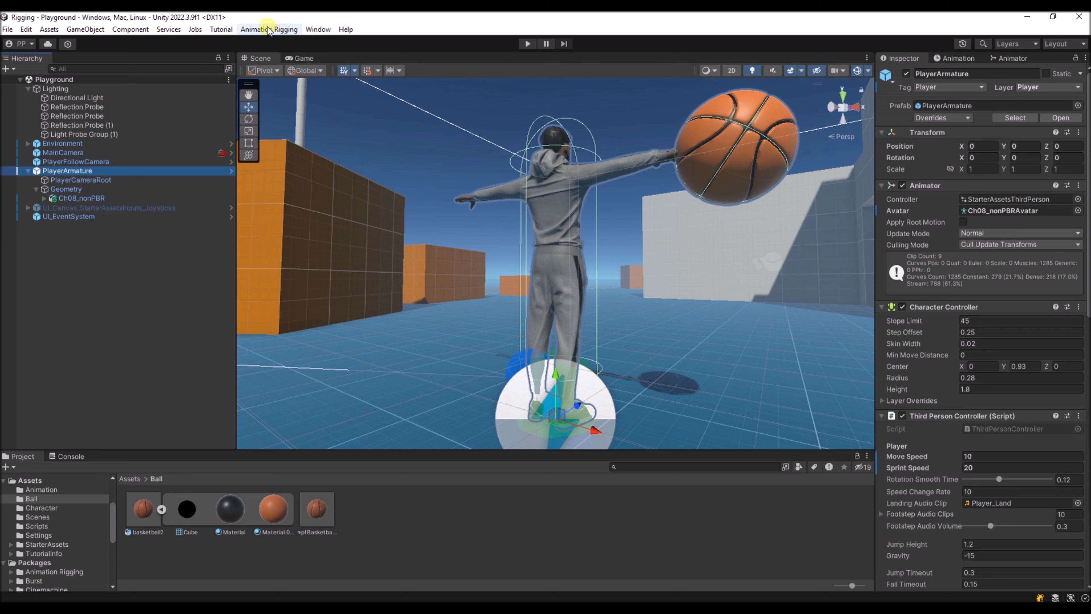
{"action": "left_click", "coordinate": [255, 29]}
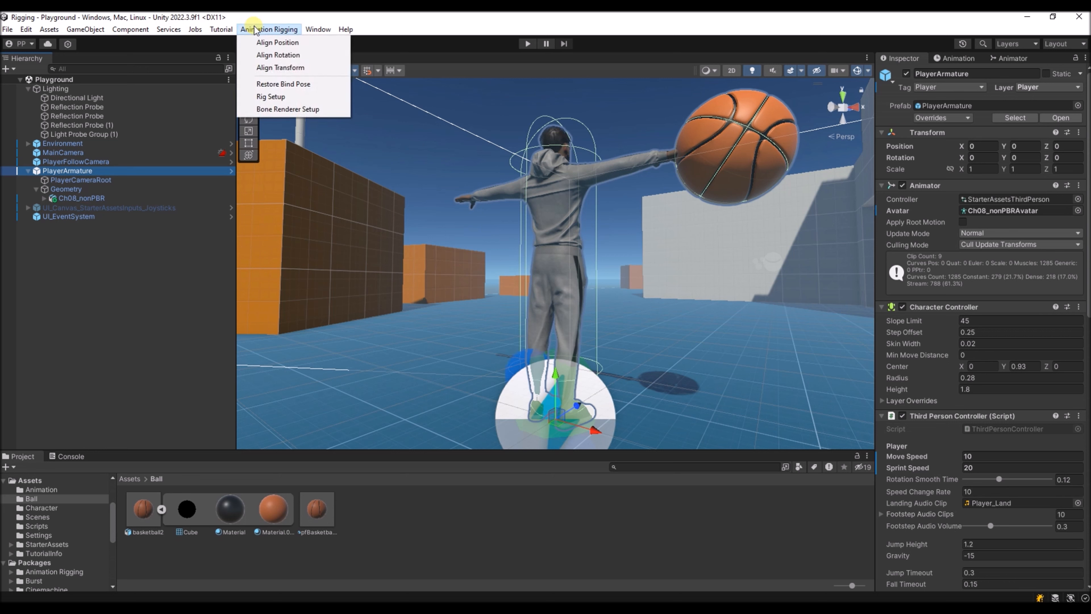
{"action": "left_click", "coordinate": [271, 97]}
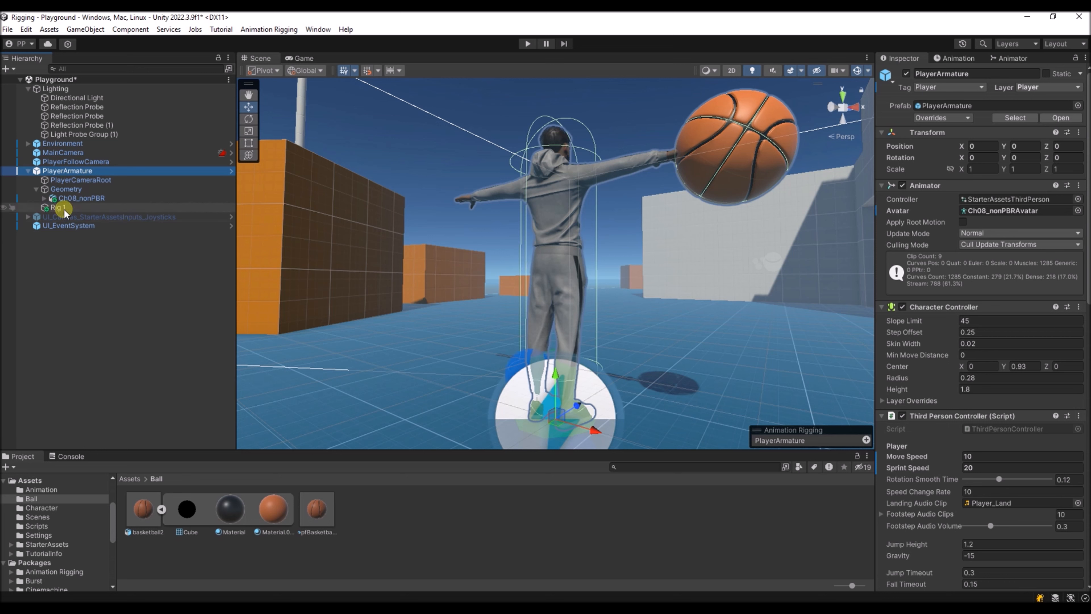
{"action": "scroll", "coordinate": [961, 423], "scroll_direction": "down", "scroll_amount": 15}
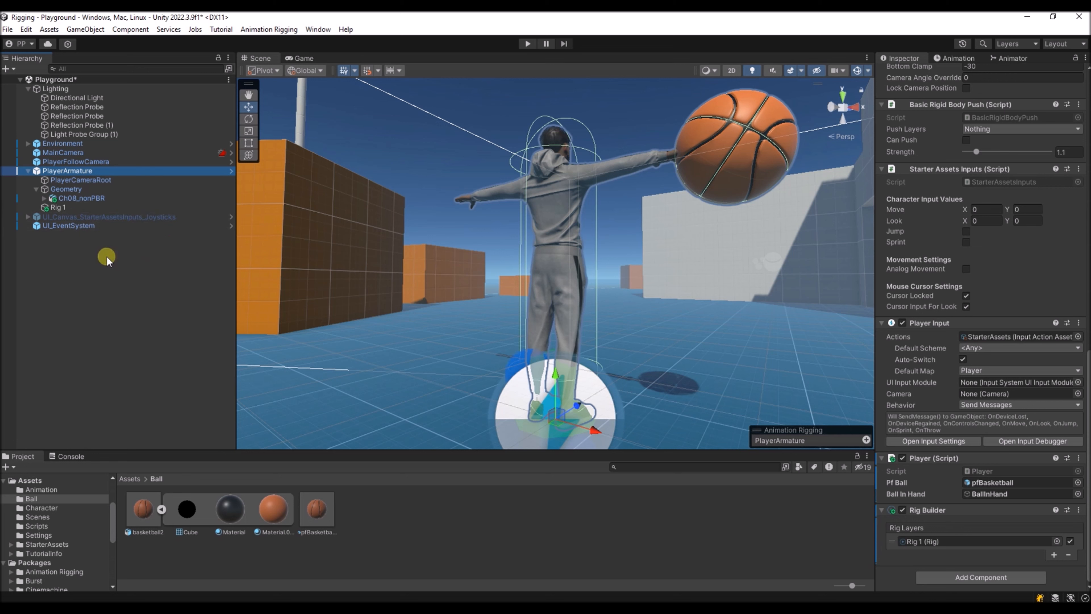
Create an empty child object named BallInHandLeft under Rig 1
{"action": "left_click", "coordinate": [60, 207]}
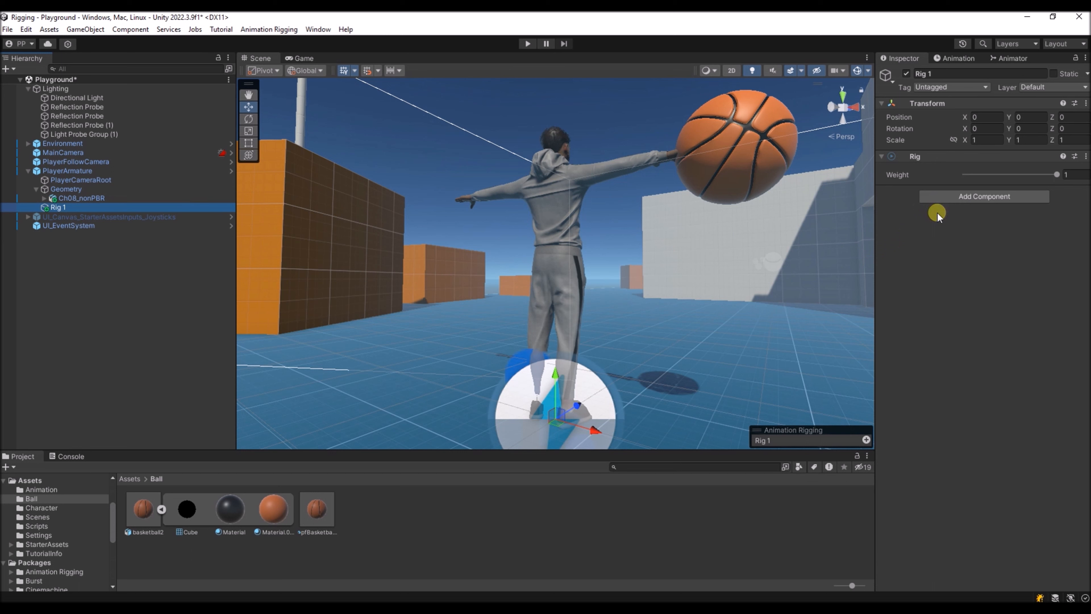
{"action": "right_click", "coordinate": [78, 205]}
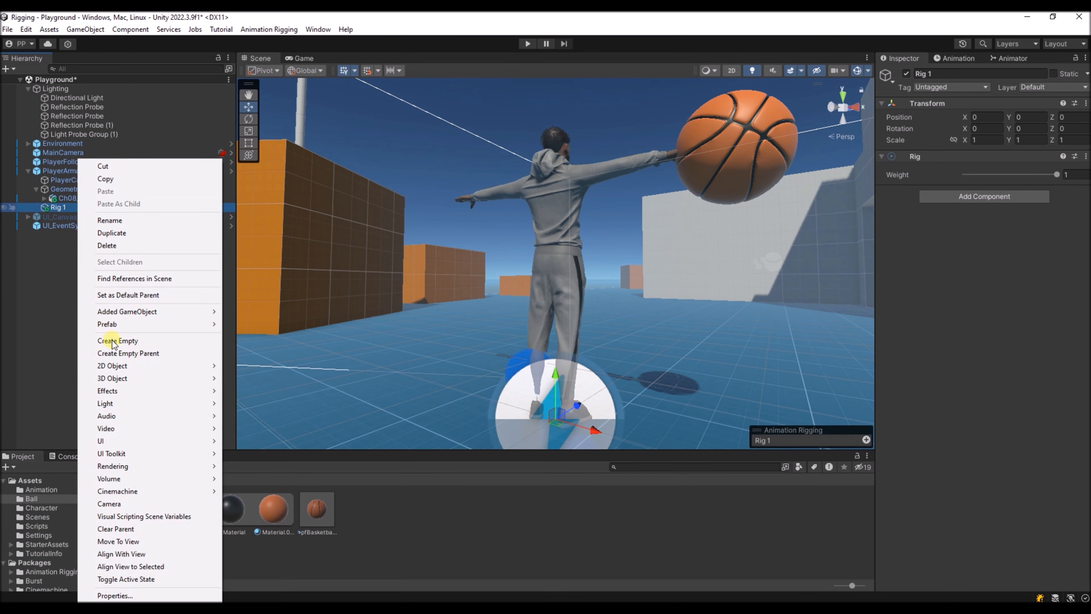
{"action": "left_click", "coordinate": [124, 342]}
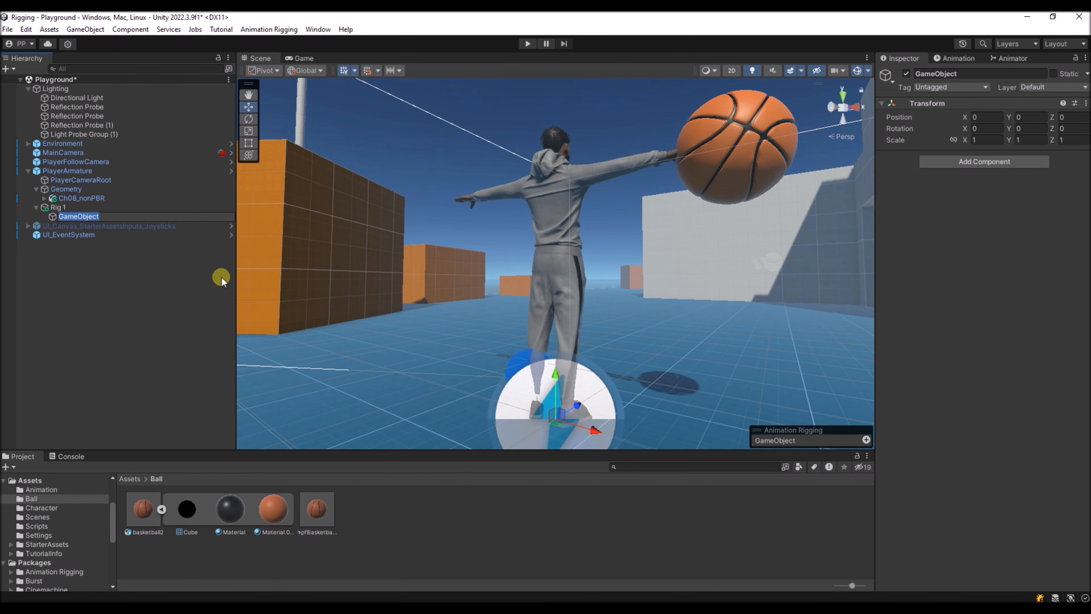
{"action": "type", "text": "BallInHandLeft"}
{"action": "key", "text": "Return"}
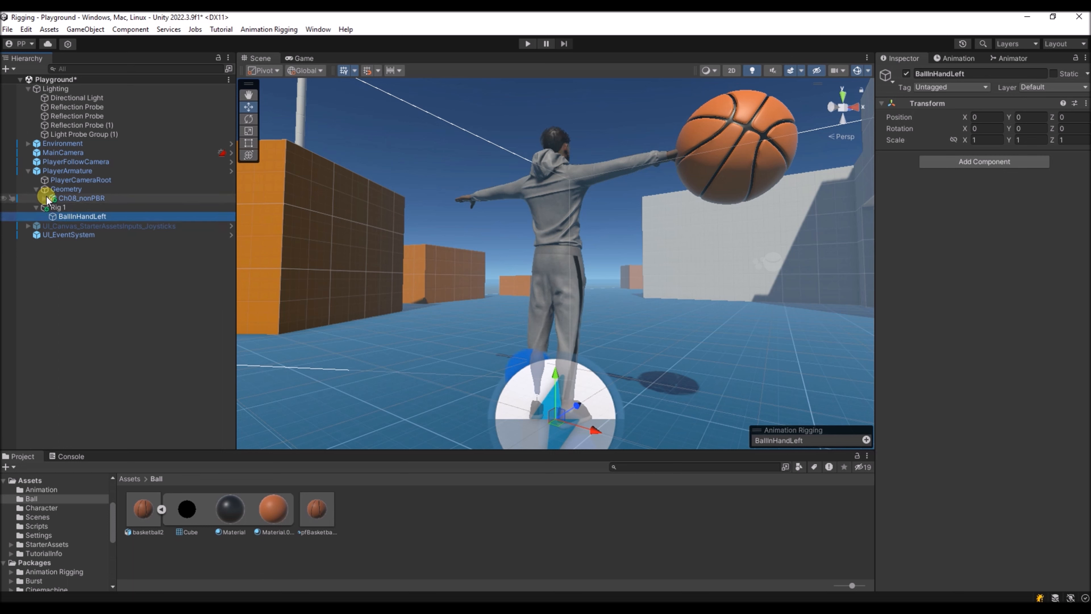
Create a second empty child object under Rig 1 and name it BallInHandRight
{"action": "right_click", "coordinate": [56, 207]}
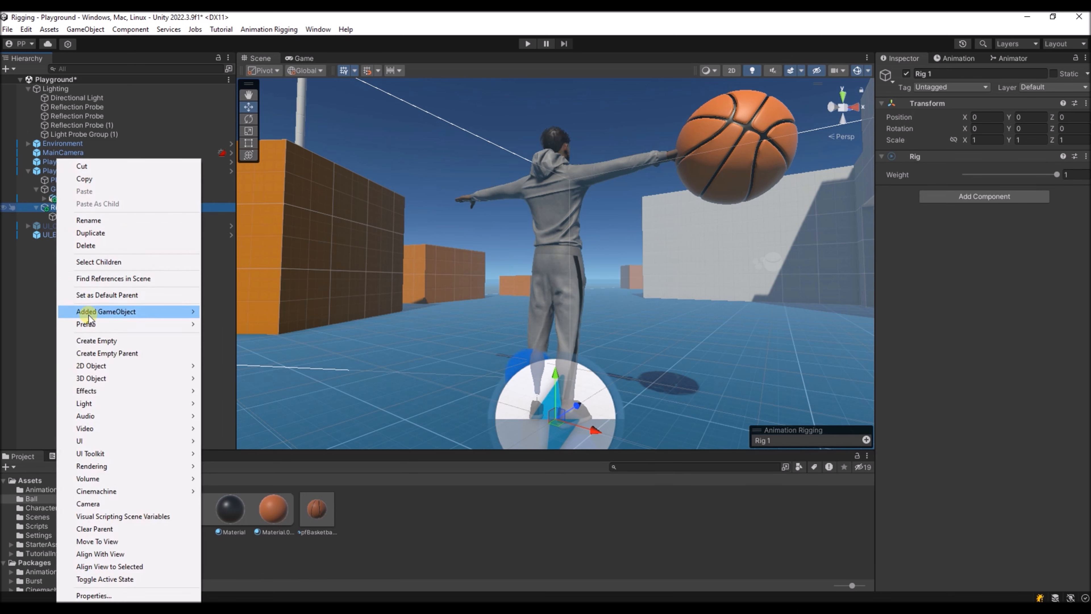
{"action": "left_click", "coordinate": [94, 343]}
{"action": "type", "text": "BallInHandLeft"}
{"action": "key", "text": "BackSpace"}
{"action": "key", "text": "BackSpace"}
{"action": "key", "text": "BackSpace"}
{"action": "key", "text": "BackSpace"}
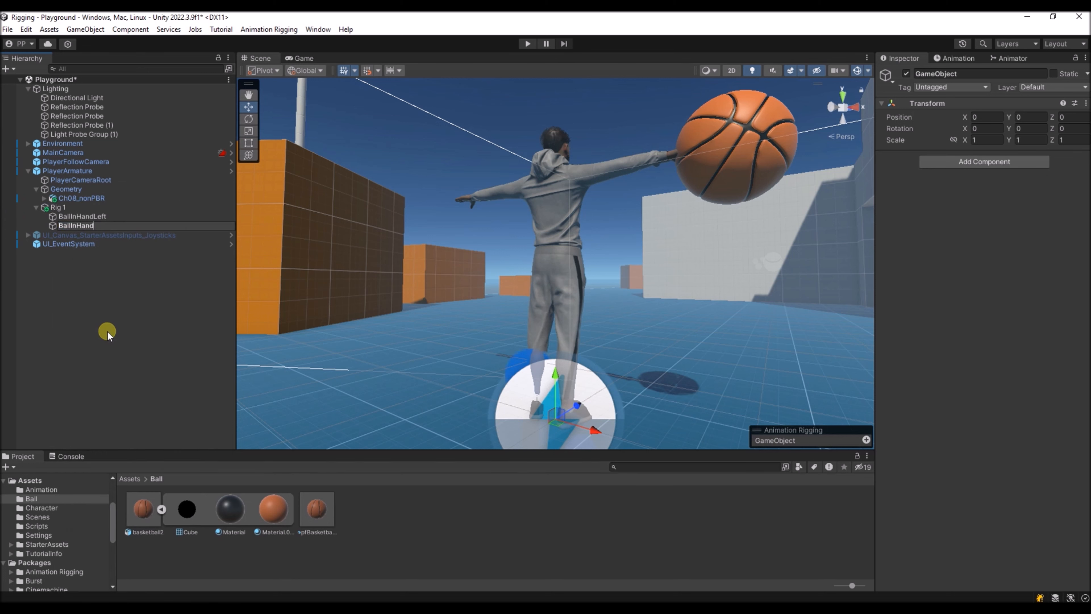
{"action": "type", "text": "Right"}
{"action": "key", "text": "Return"}
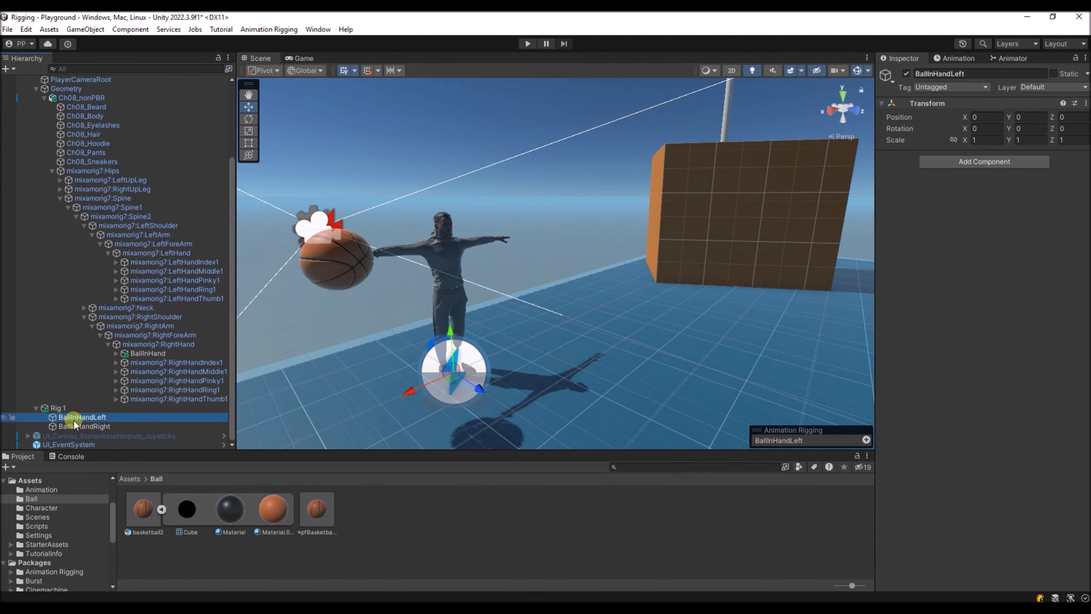
Add a Two Bone IK Constraint to BallInHandLeft with mixamorig7:LeftHand as its tip, and run Auto Setup from Tip Transform
{"action": "left_click", "coordinate": [966, 161]}
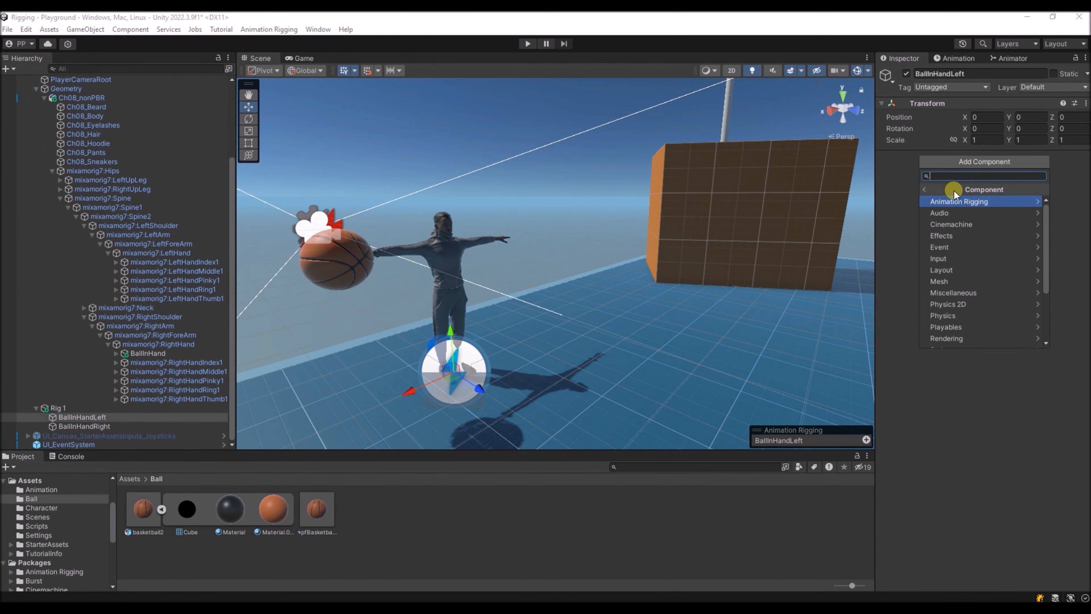
{"action": "left_click", "coordinate": [985, 204]}
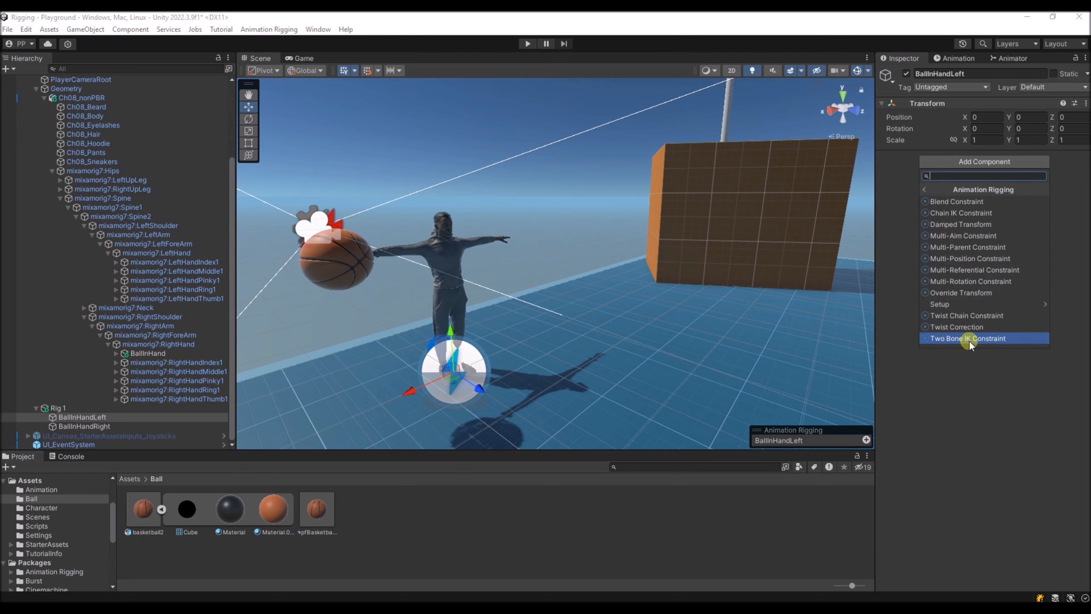
{"action": "left_click", "coordinate": [969, 339]}
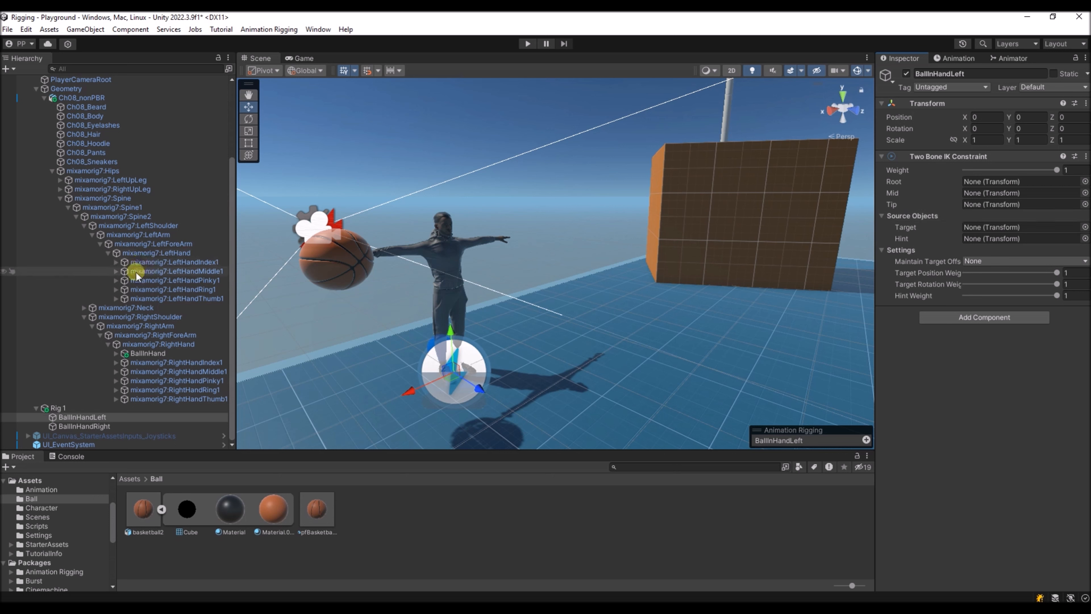
{"action": "left_click_drag", "start_coordinate": [150, 258], "coordinate": [990, 209]}
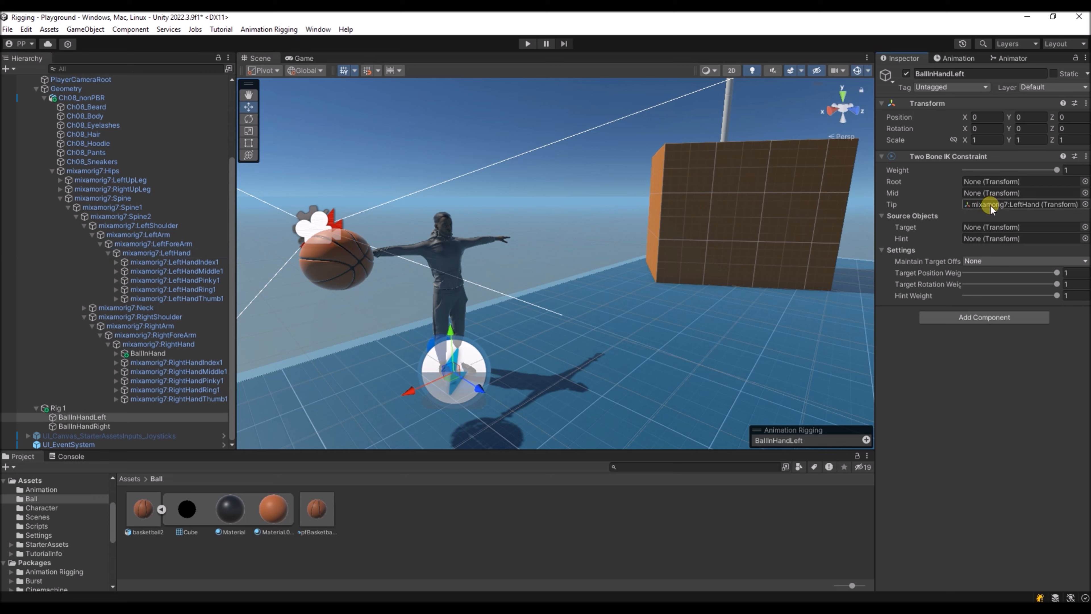
{"action": "left_click", "coordinate": [1085, 156]}
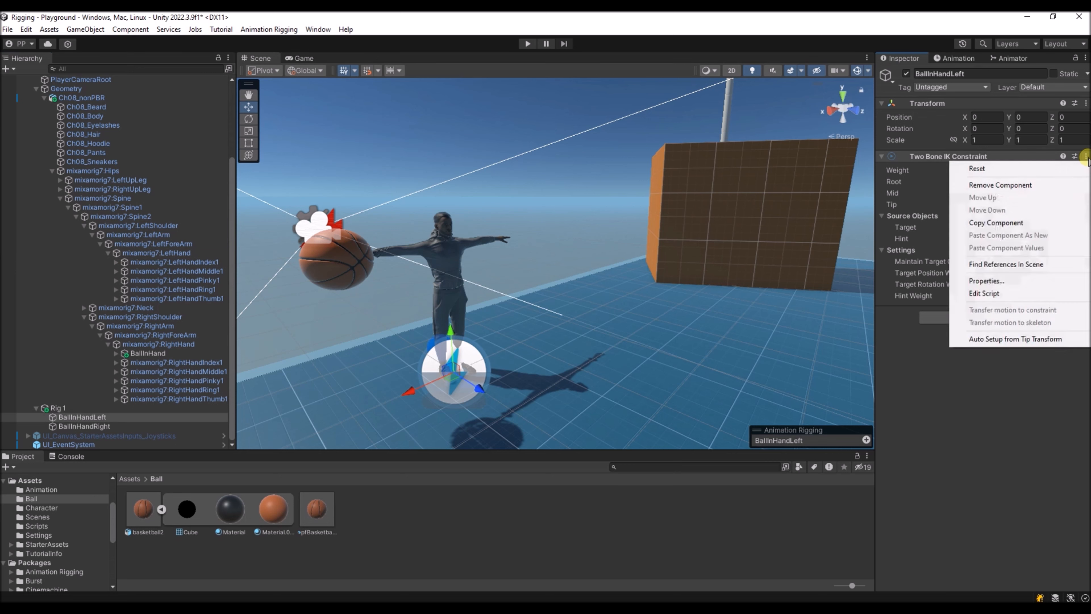
{"action": "left_click", "coordinate": [1013, 339]}
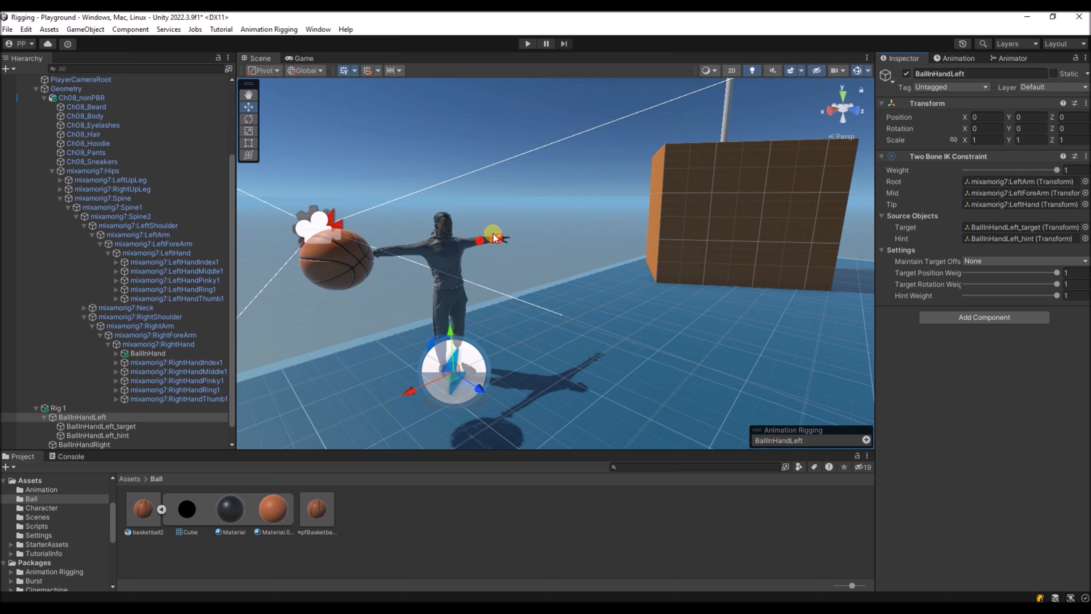
Reparent BallInHandLeft_target and BallInHandLeft_hint under the mixamorig7:LeftHand bone
{"action": "right_click_drag", "start_coordinate": [514, 262], "coordinate": [449, 283]}
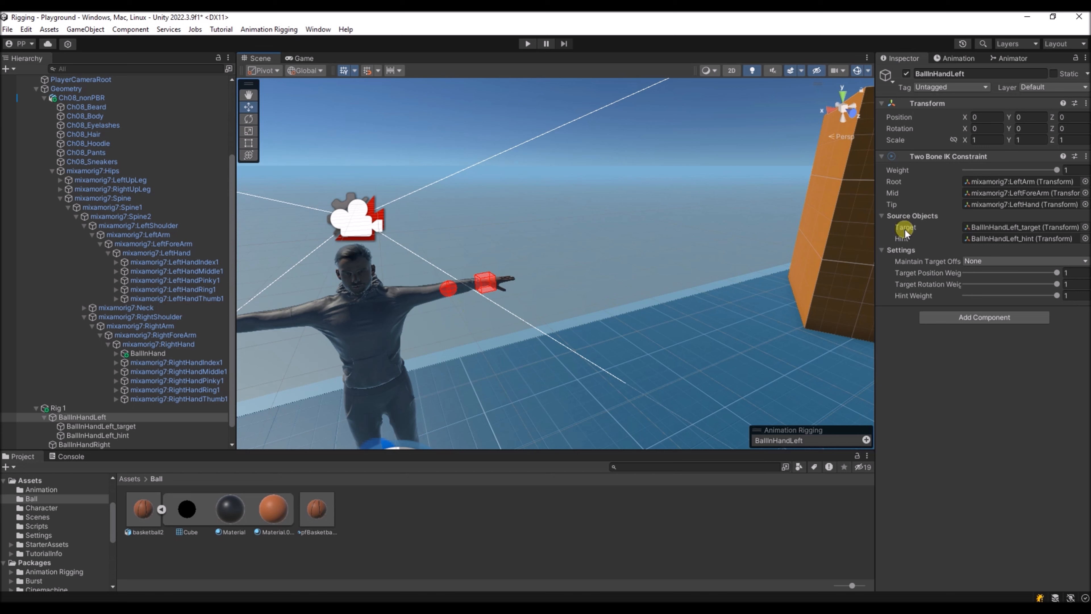
{"action": "right_click_drag", "start_coordinate": [462, 339], "coordinate": [471, 348]}
{"action": "key", "text": "s"}
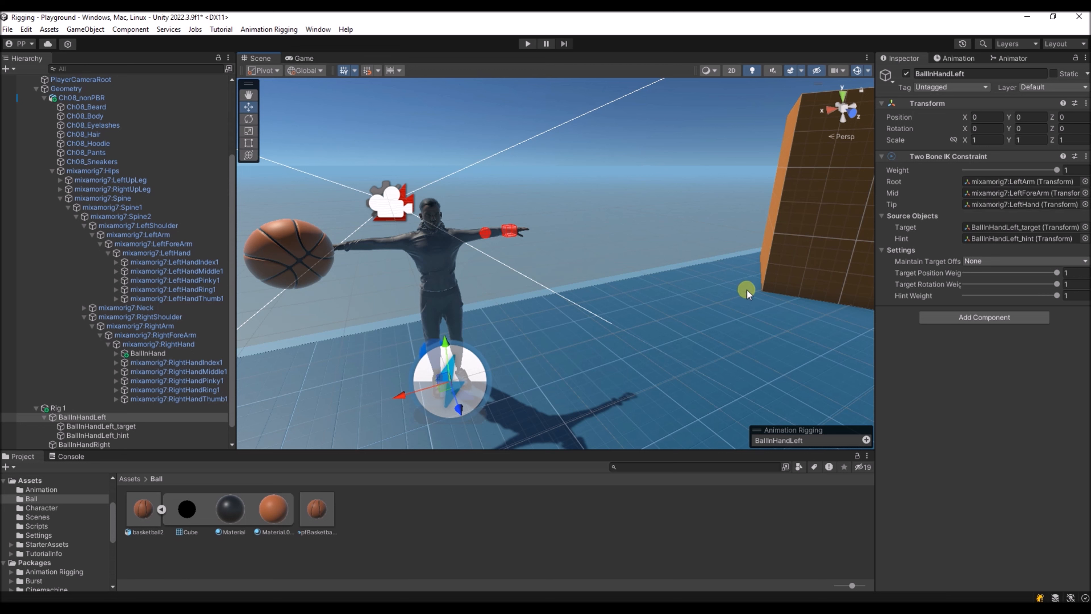
{"action": "left_click", "coordinate": [986, 227]}
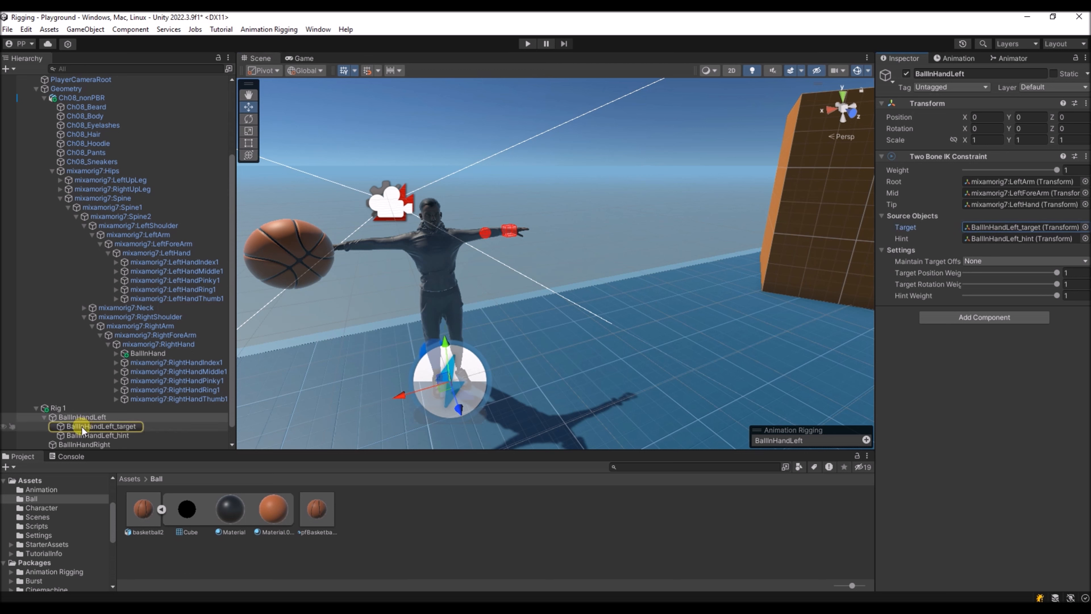
{"action": "left_click_drag", "start_coordinate": [83, 431], "coordinate": [182, 254]}
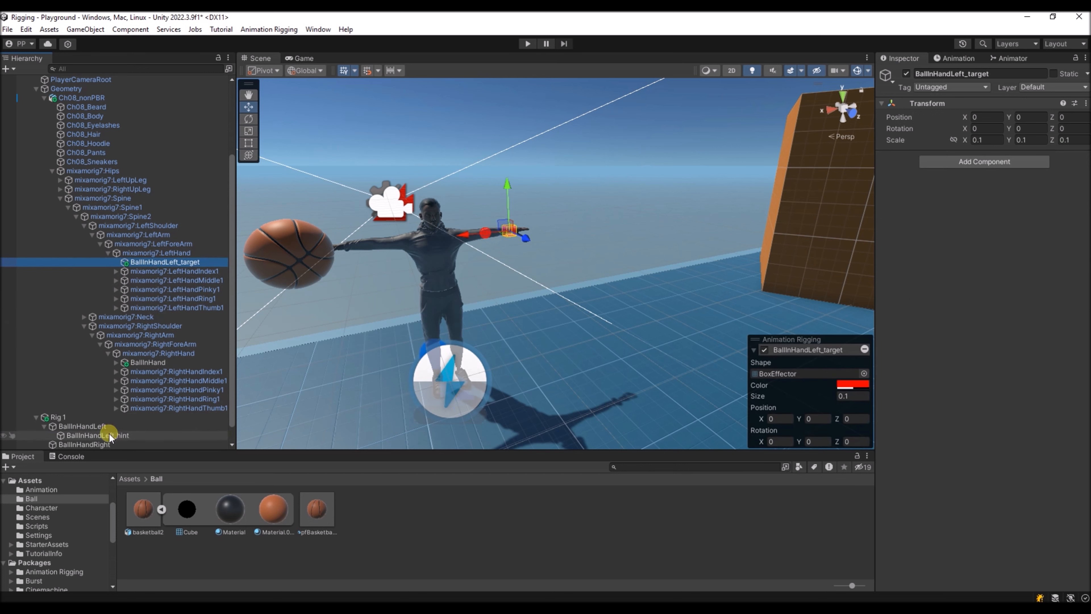
{"action": "left_click_drag", "start_coordinate": [109, 433], "coordinate": [179, 269]}
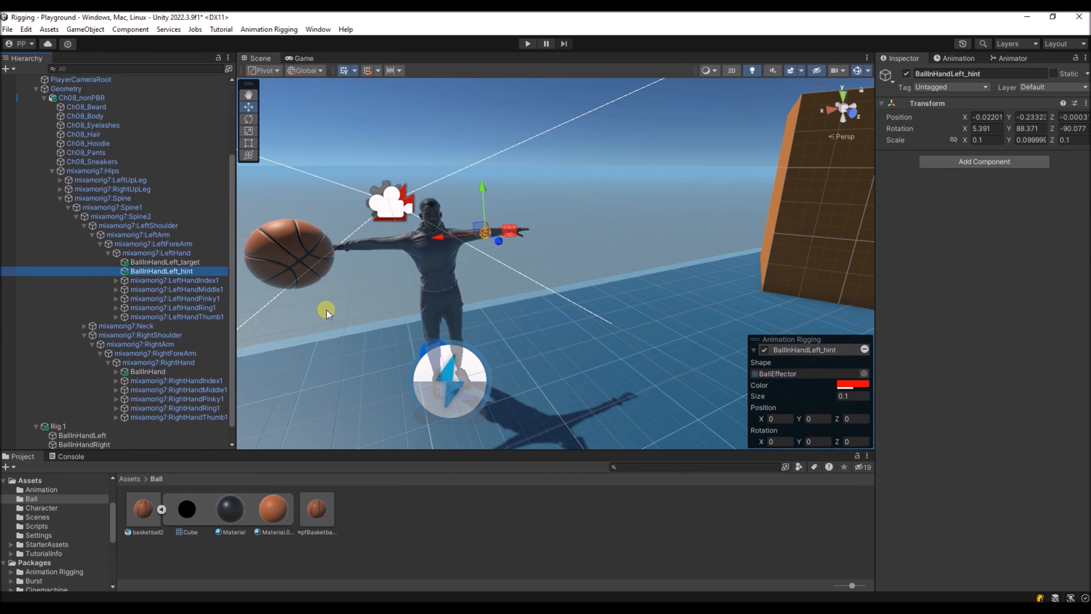
Add a Two Bone IK Constraint to BallInHandRight with mixamorig7:RightHand as its tip, and run Auto Setup from Tip Transform
{"action": "left_click", "coordinate": [84, 444]}
{"action": "left_click", "coordinate": [980, 163]}
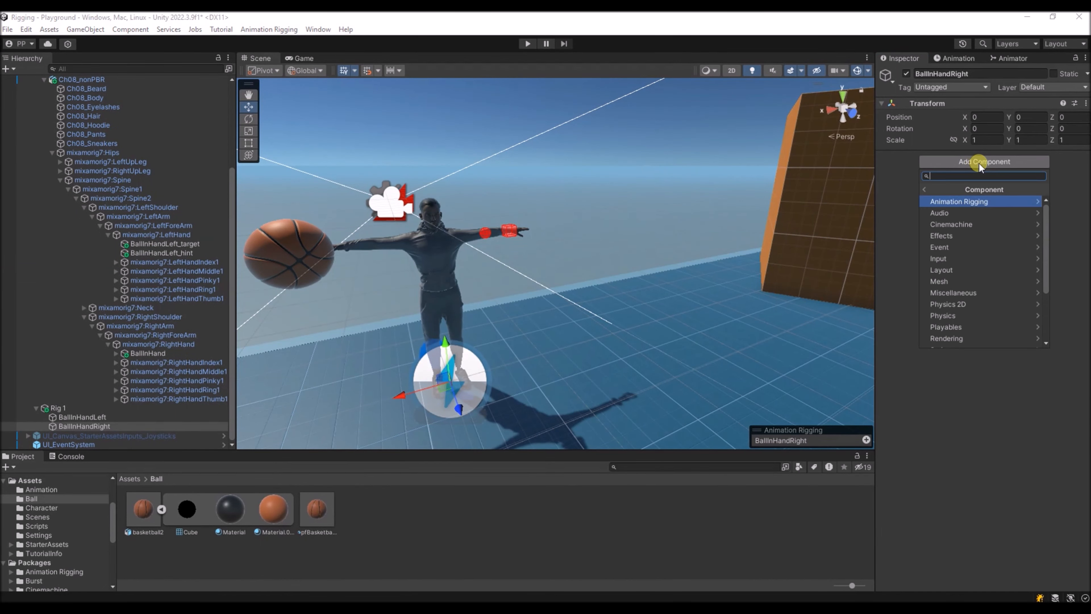
{"action": "left_click", "coordinate": [992, 201]}
{"action": "left_click", "coordinate": [941, 336]}
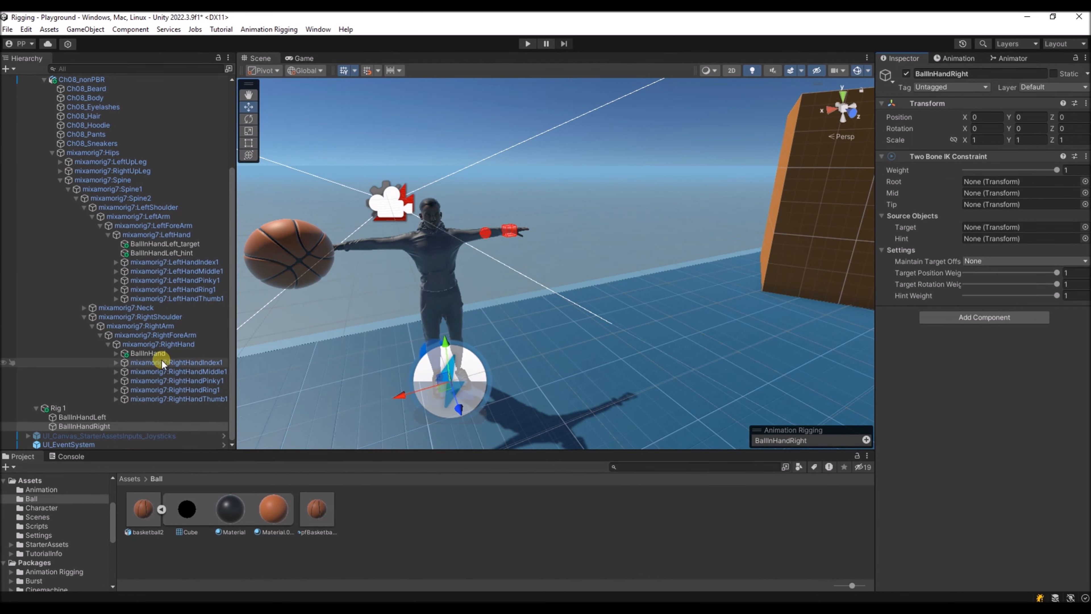
{"action": "left_click_drag", "start_coordinate": [156, 344], "coordinate": [1005, 208]}
{"action": "left_click", "coordinate": [1082, 157]}
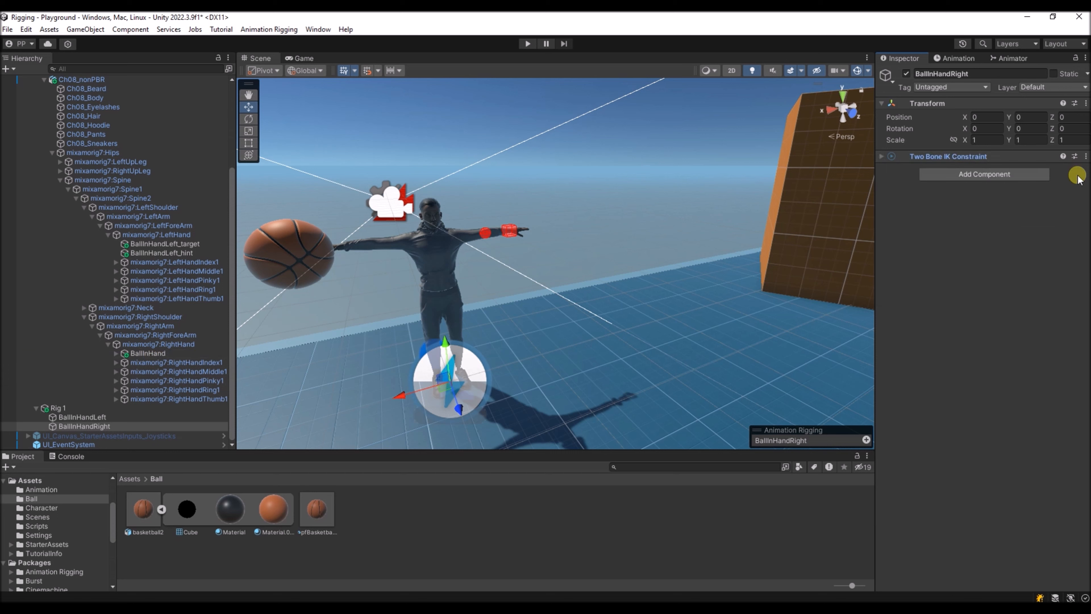
{"action": "left_click", "coordinate": [1085, 156]}
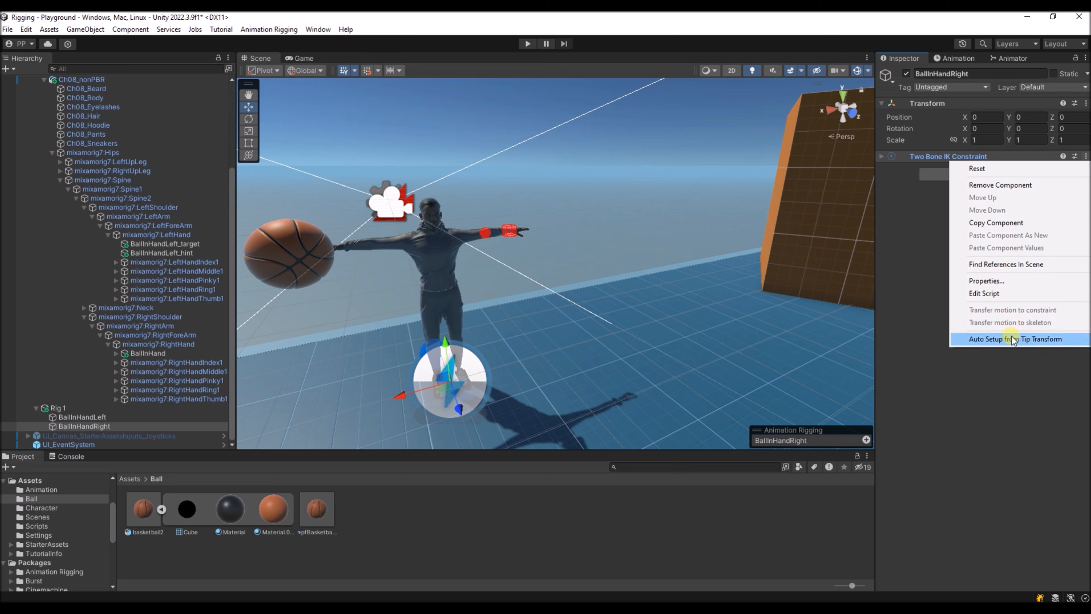
{"action": "left_click", "coordinate": [988, 339]}
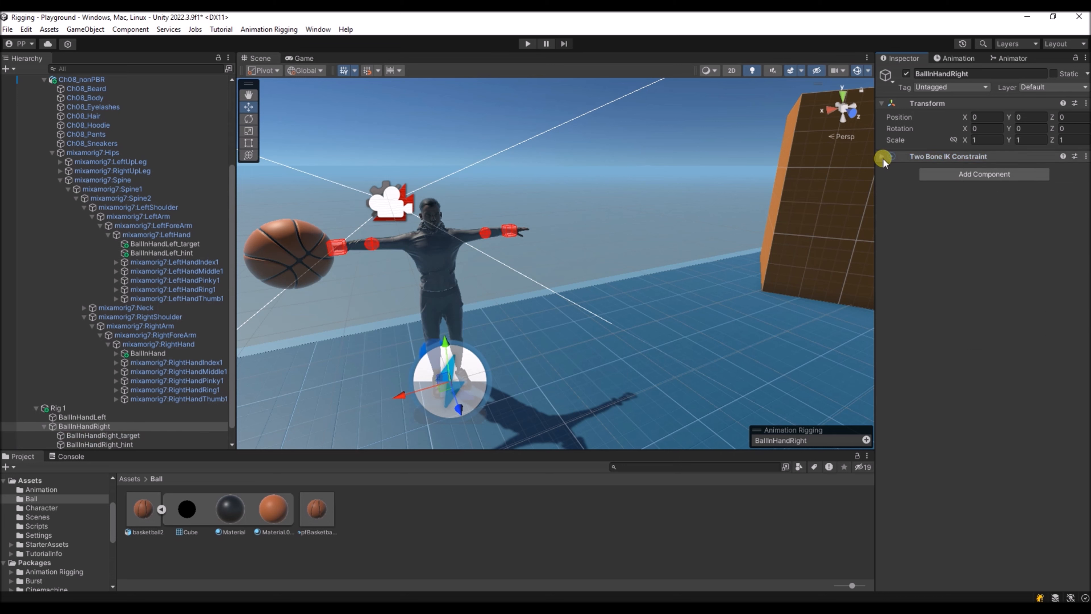
Reparent BallInHandRight_target and BallInHandRight_hint under the mixamorig7:RightHand bone
{"action": "left_click", "coordinate": [882, 158]}
{"action": "left_click", "coordinate": [1001, 229]}
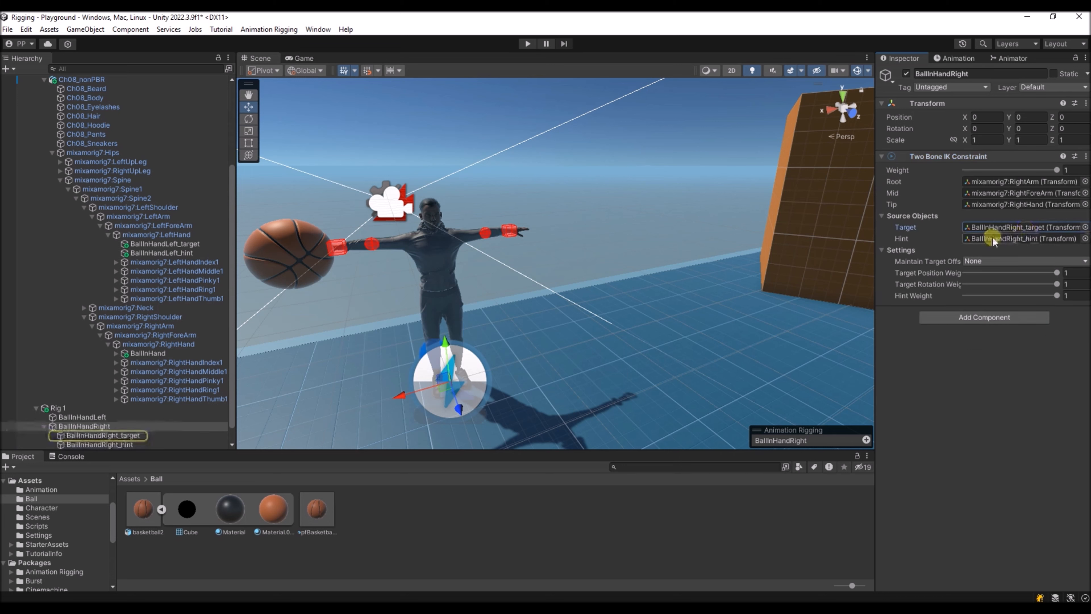
{"action": "left_click_drag", "start_coordinate": [114, 435], "coordinate": [183, 362]}
{"action": "left_click_drag", "start_coordinate": [96, 444], "coordinate": [159, 366]}
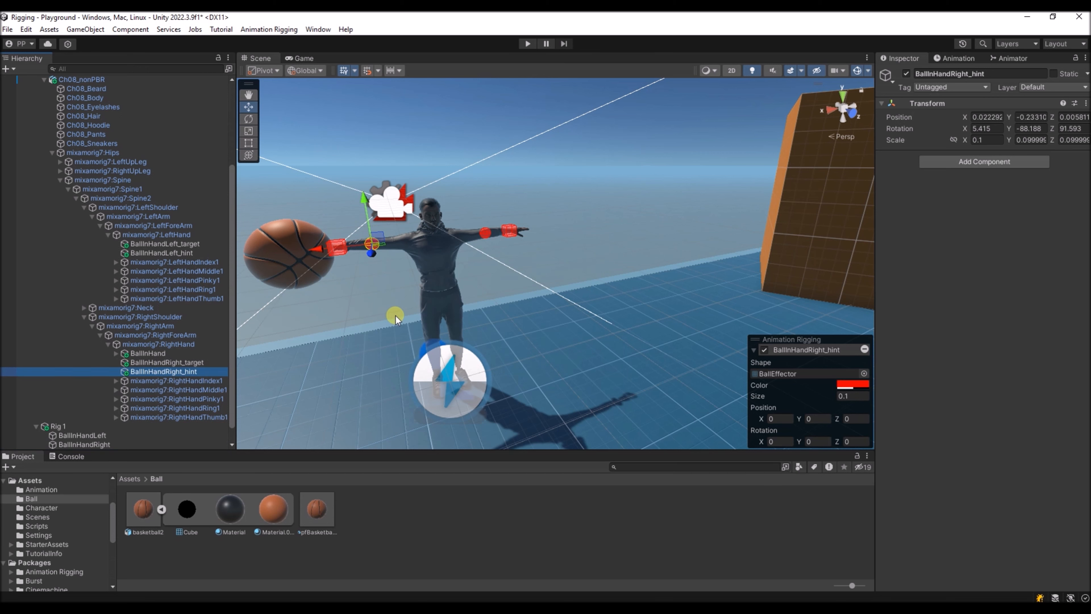
Preview the Idle animation on PlayerArmature
{"action": "left_click", "coordinate": [339, 269]}
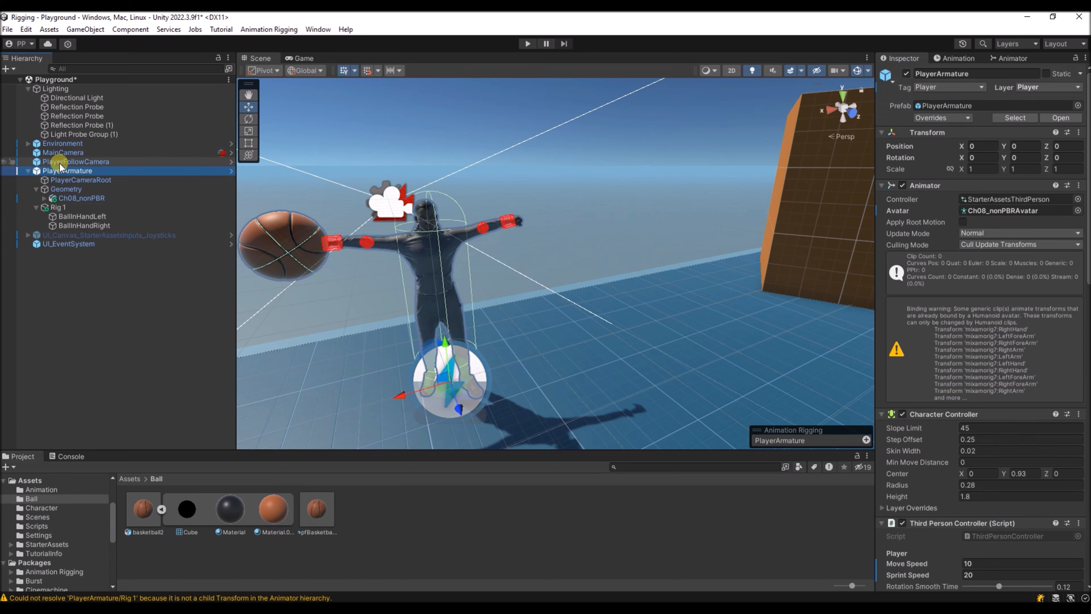
{"action": "left_click", "coordinate": [951, 60]}
{"action": "left_click", "coordinate": [885, 69]}
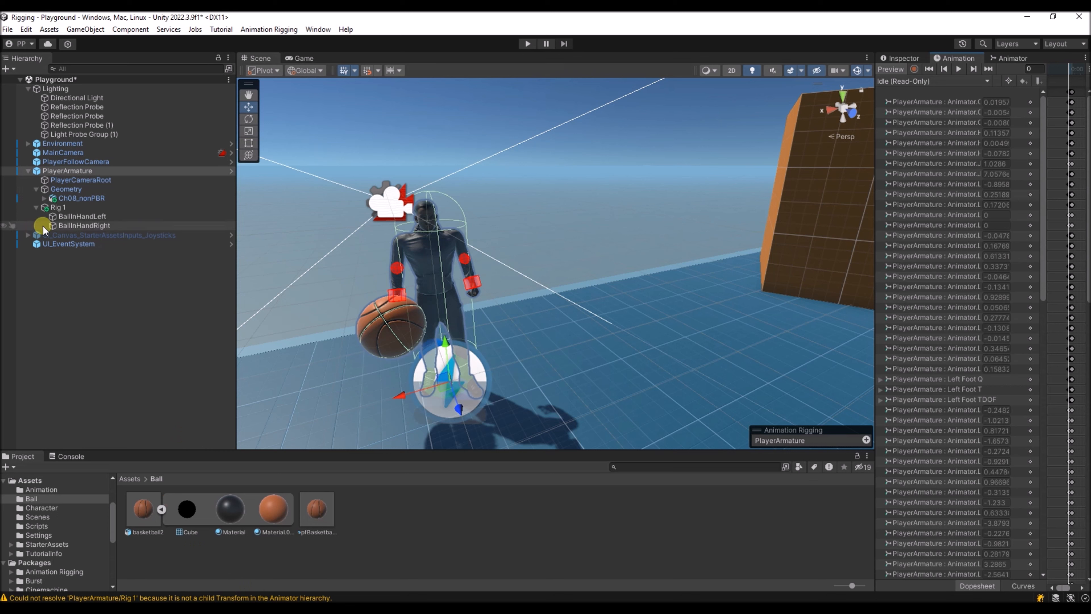
Inspect the components of Rig 1 and Ch08_nonPBR, and disable PlayerArmature's Animator component
{"action": "left_click", "coordinate": [60, 207]}
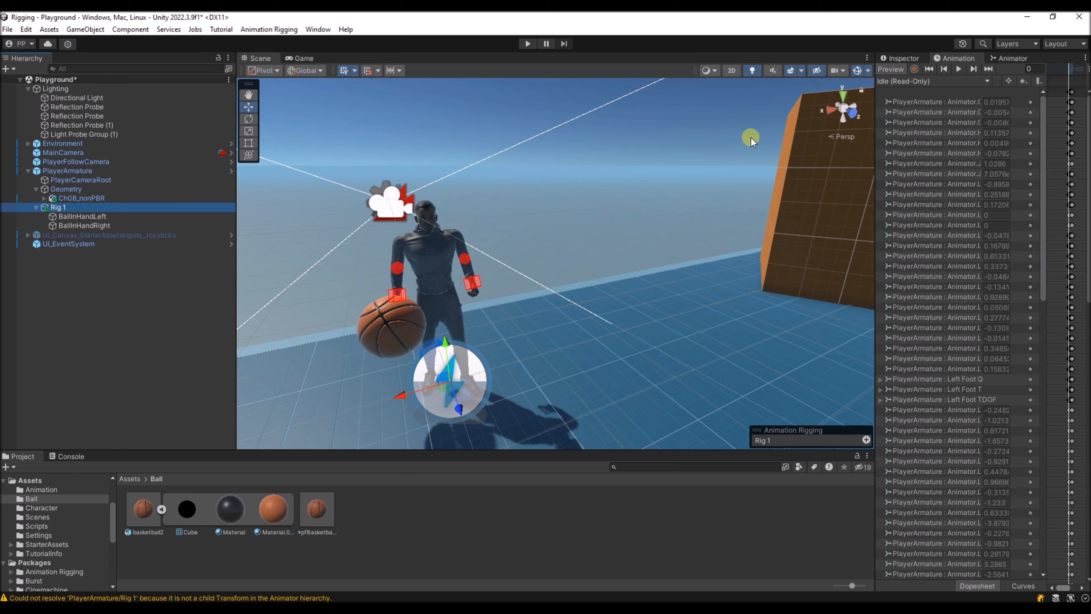
{"action": "left_click", "coordinate": [906, 60]}
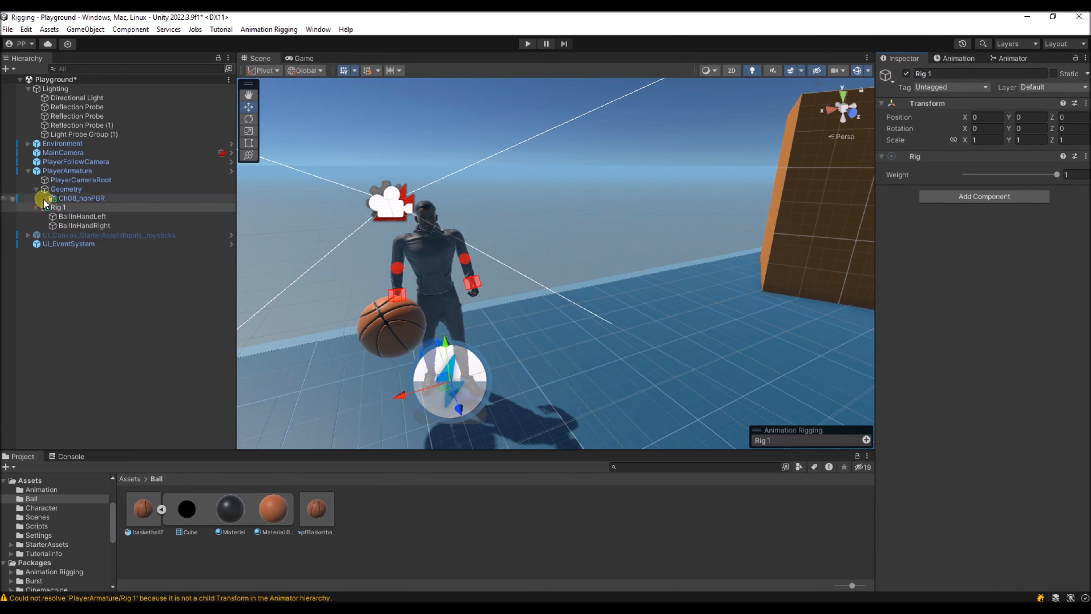
{"action": "left_click", "coordinate": [65, 189]}
{"action": "left_click", "coordinate": [83, 199]}
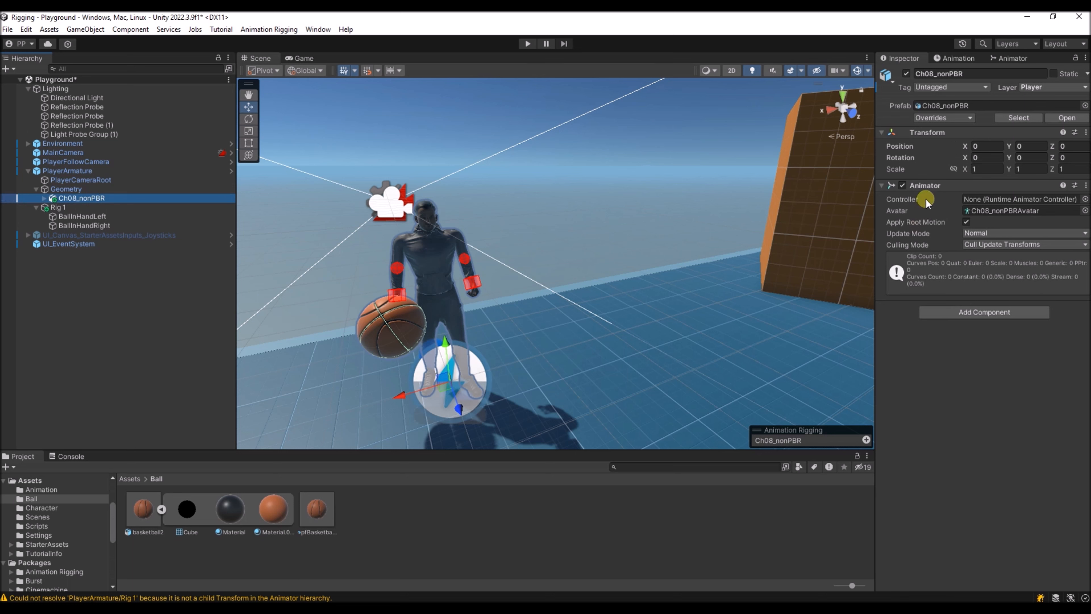
{"action": "left_click", "coordinate": [64, 171]}
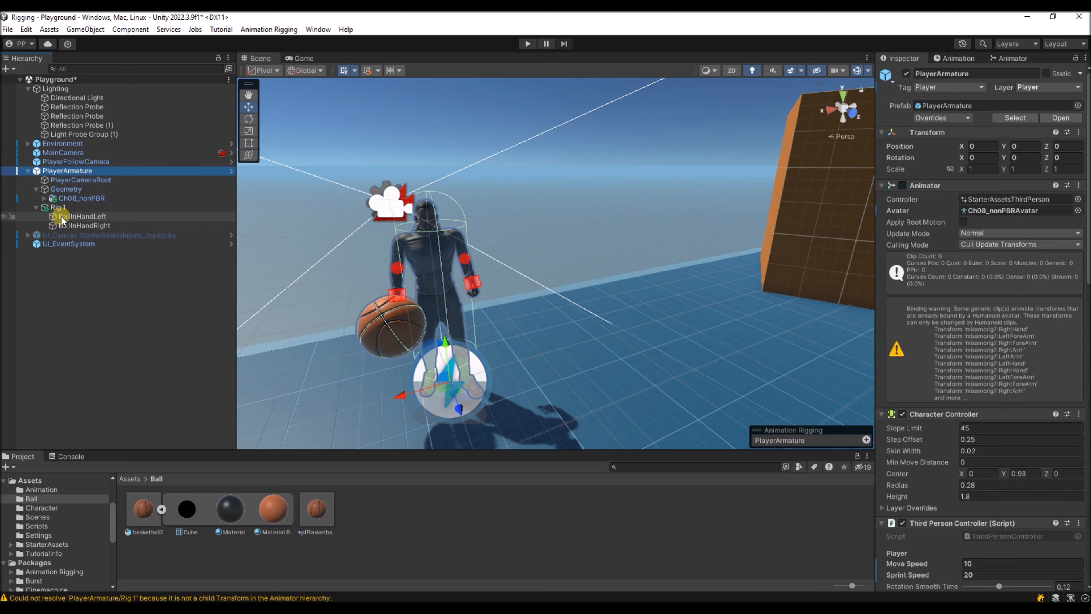
{"action": "left_click", "coordinate": [66, 189]}
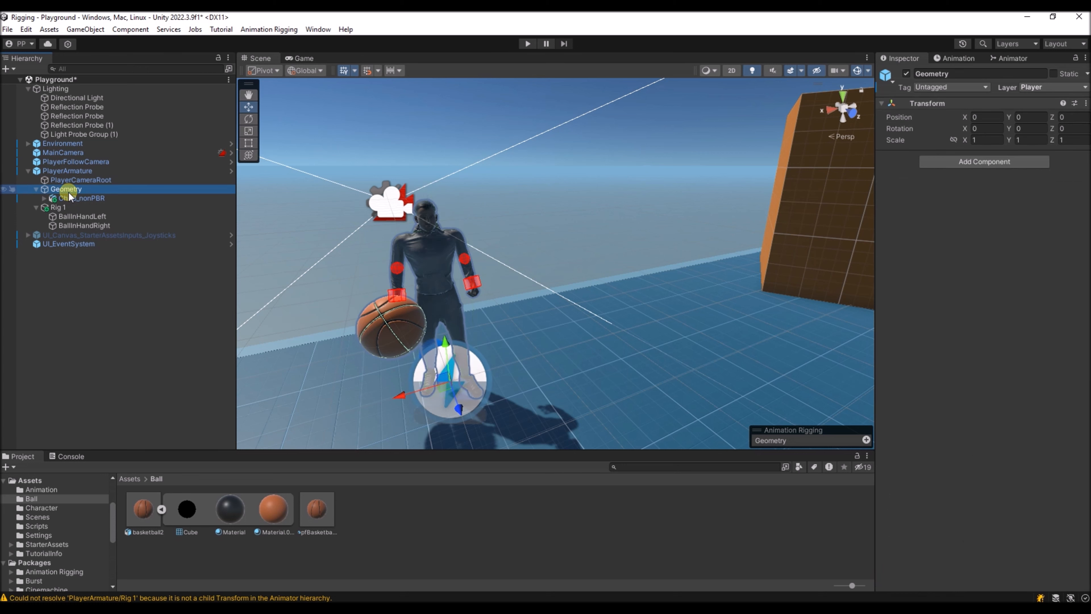
{"action": "left_click", "coordinate": [269, 29]}
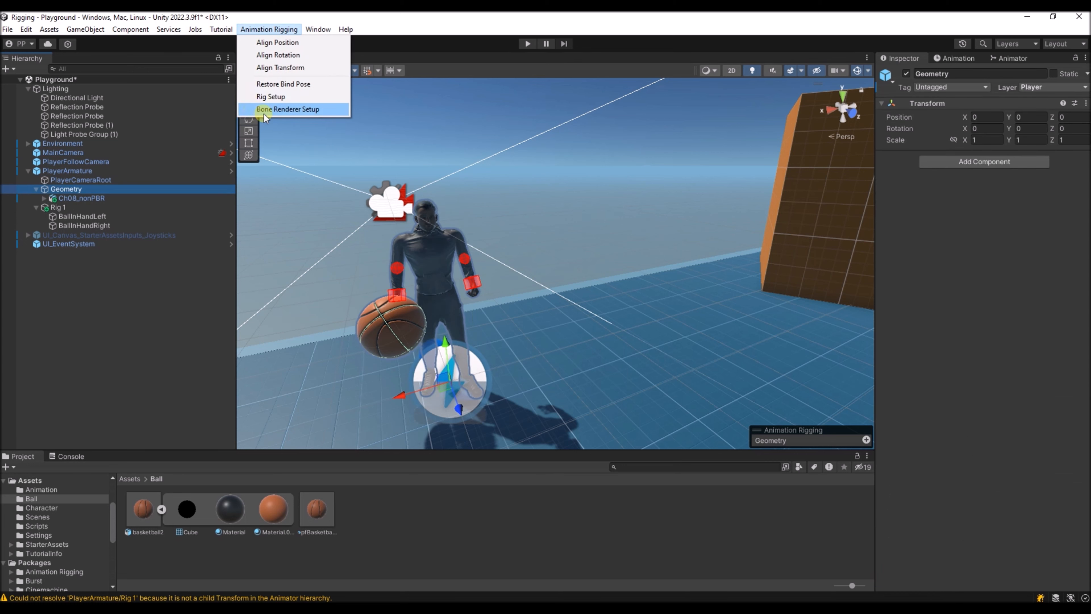
{"action": "left_click", "coordinate": [80, 299]}
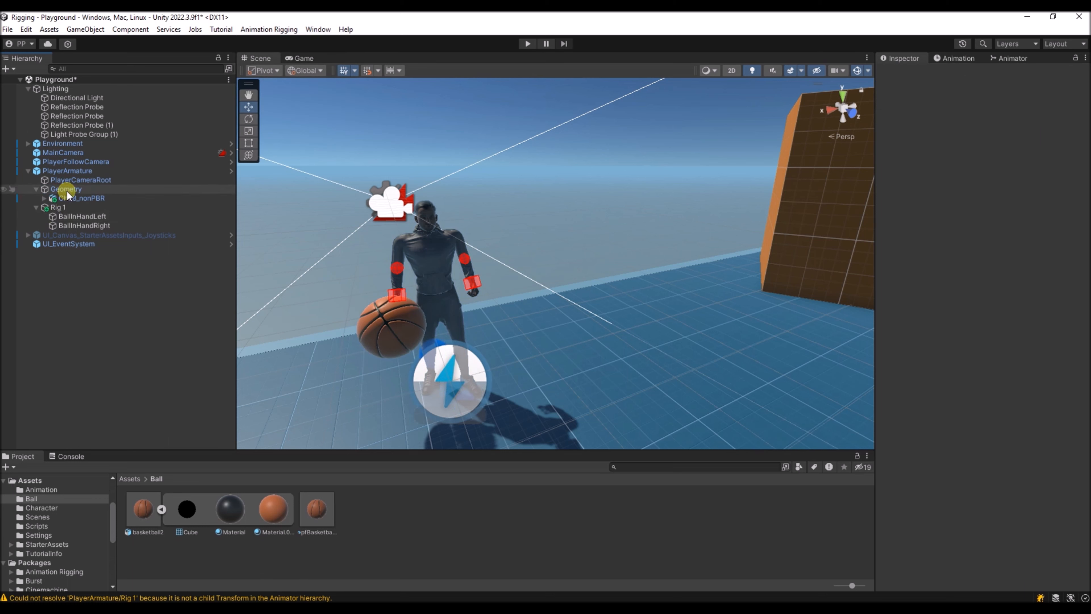
Remove the Animator component from Ch08_nonPBR
{"action": "left_click", "coordinate": [68, 191]}
{"action": "left_click", "coordinate": [79, 200]}
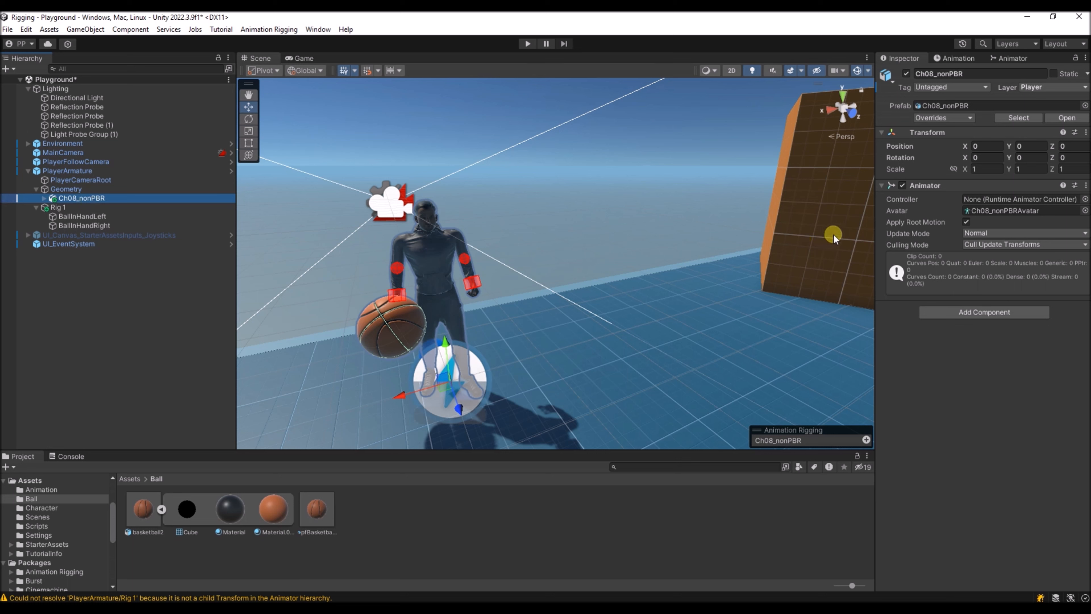
{"action": "left_click", "coordinate": [1086, 185]}
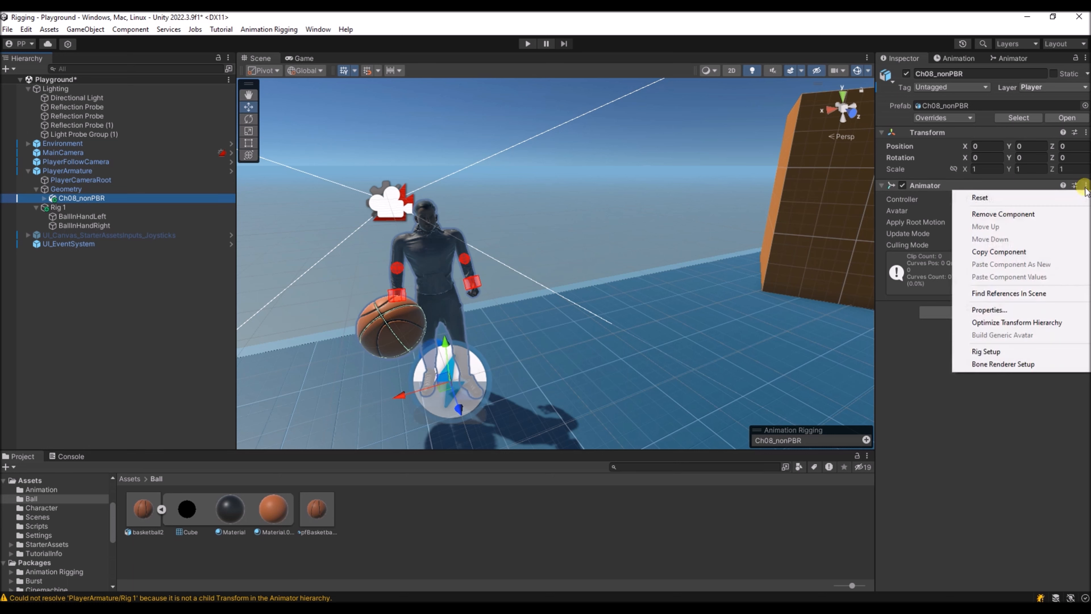
{"action": "left_click", "coordinate": [1020, 218]}
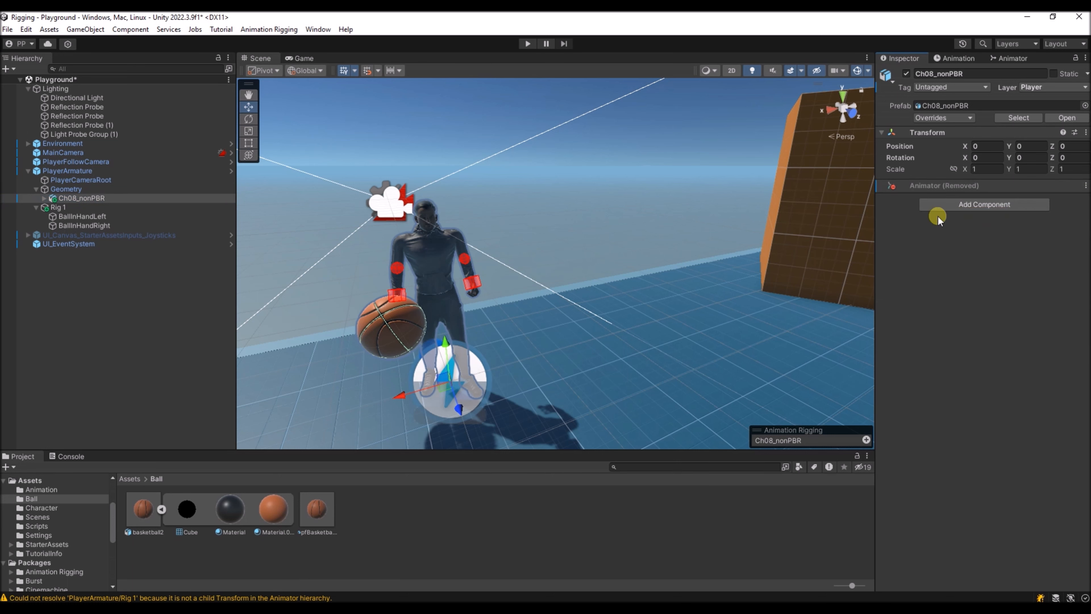
Reparent Rig 1 under Ch08_nonPBR and collapse the expanded bone and rig hierarchies
{"action": "left_click_drag", "start_coordinate": [60, 208], "coordinate": [63, 197]}
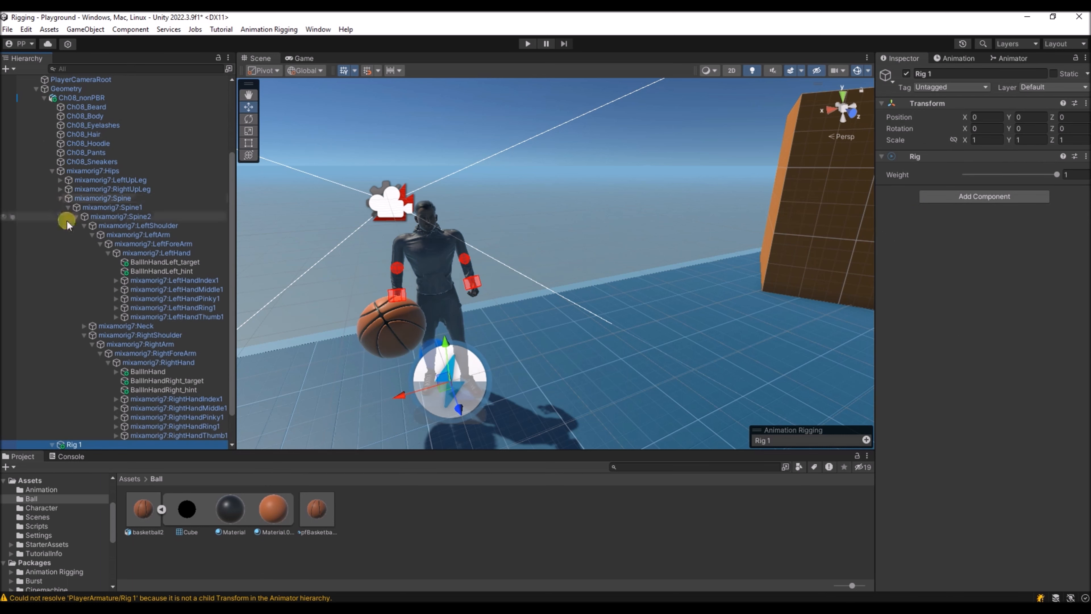
{"action": "left_click", "coordinate": [51, 171]}
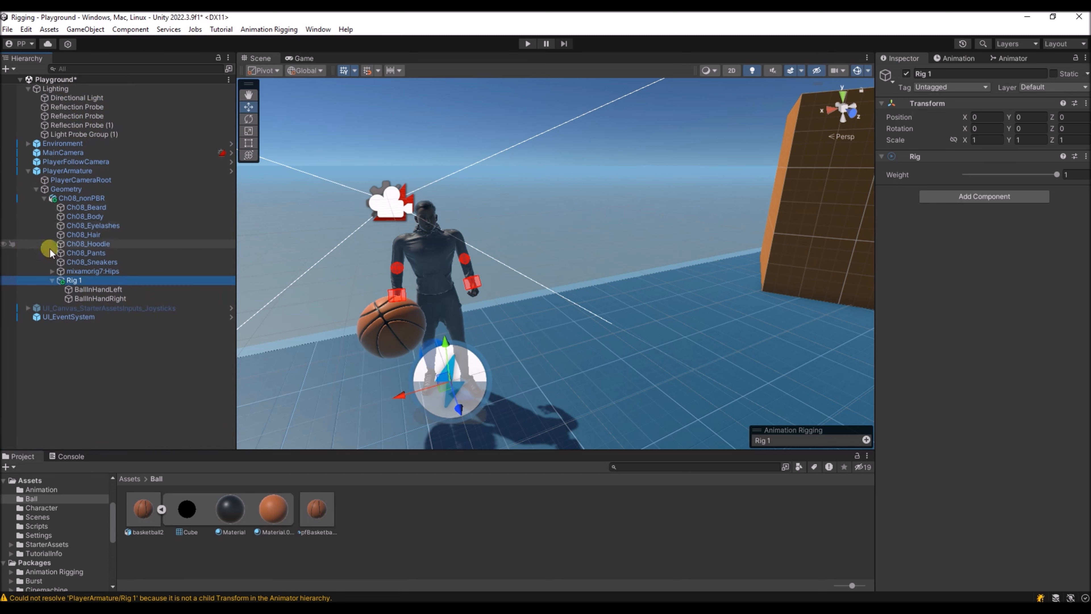
{"action": "left_click", "coordinate": [52, 280]}
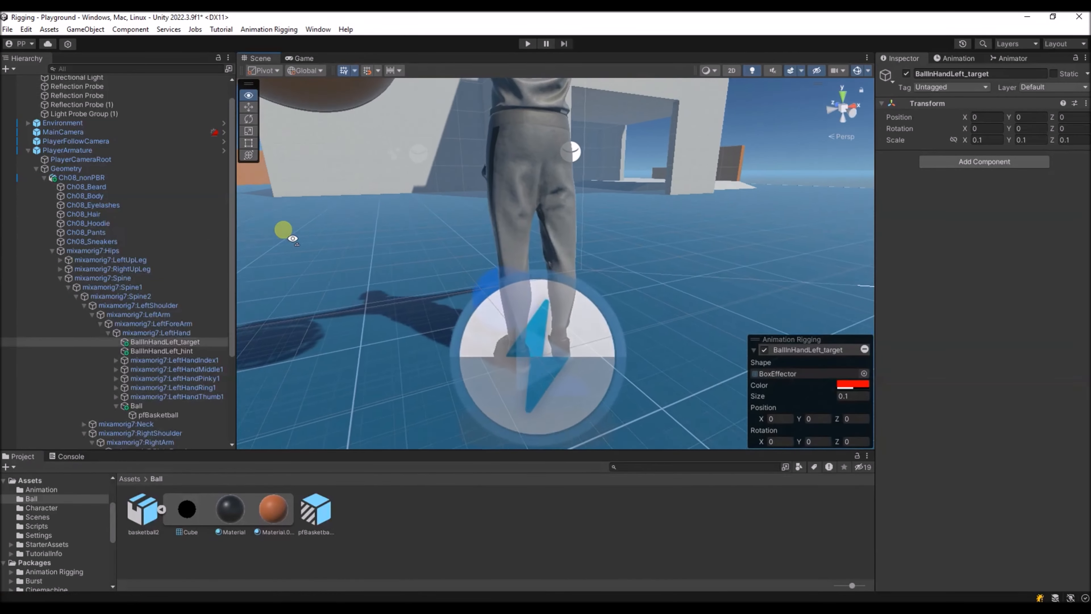
Preview the Idle animation on PlayerArmature
{"action": "left_click_drag", "start_coordinate": [283, 232], "coordinate": [31, 198], "text": "alt"}
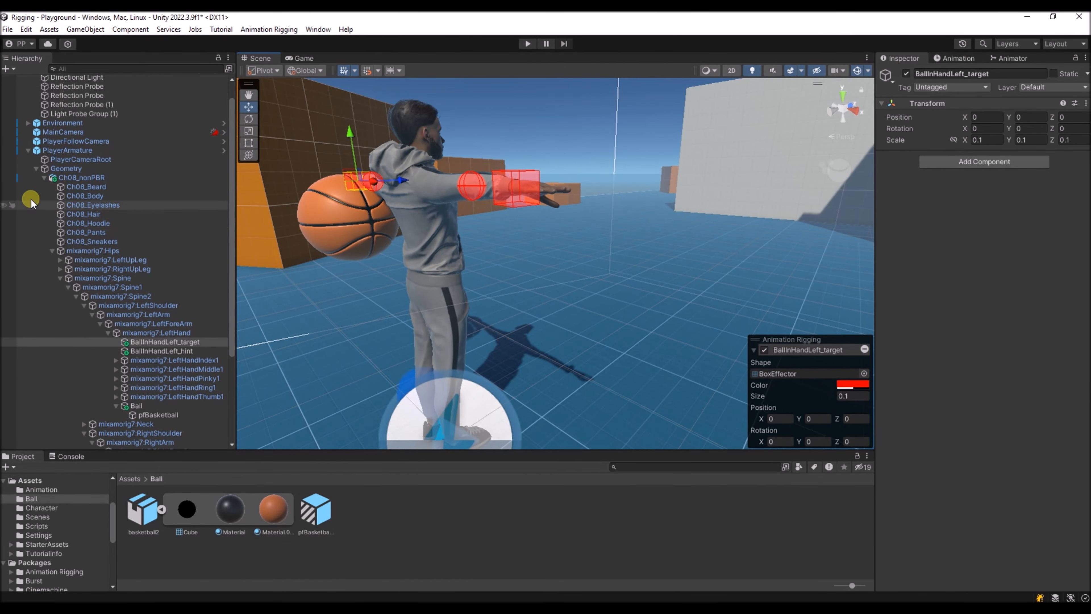
{"action": "left_click", "coordinate": [67, 150]}
{"action": "left_click", "coordinate": [955, 58]}
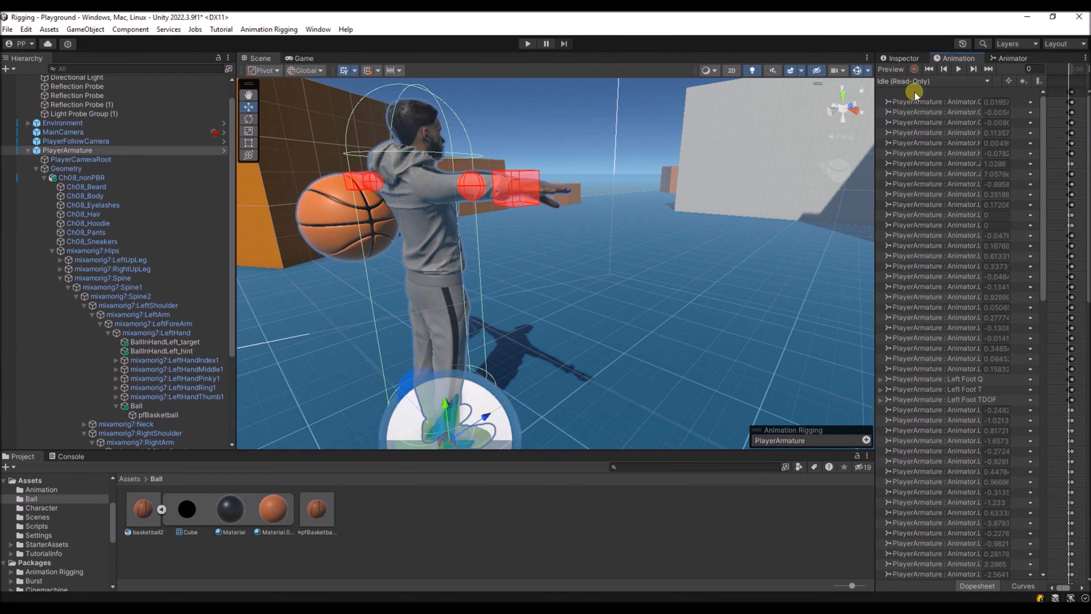
{"action": "left_click", "coordinate": [895, 68]}
{"action": "left_click_drag", "start_coordinate": [494, 301], "coordinate": [440, 304], "text": "alt"}
Move BallInHandLeft_target to reposition the left hand and basketball in front of the character's torso
{"action": "left_click", "coordinate": [160, 342]}
{"action": "left_click_drag", "start_coordinate": [505, 303], "coordinate": [356, 336]}
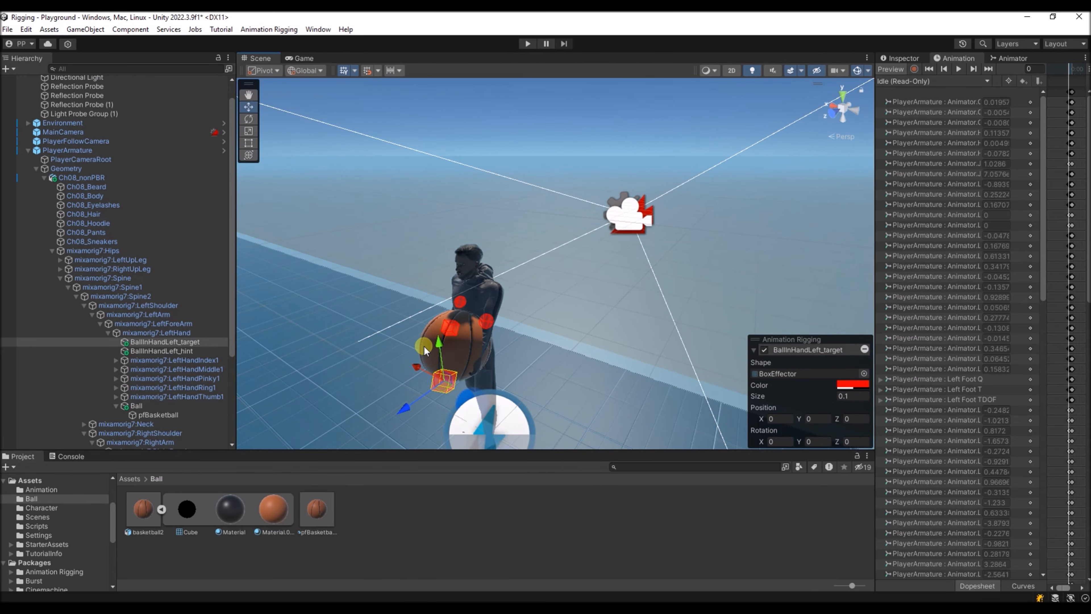
{"action": "left_click_drag", "start_coordinate": [423, 346], "coordinate": [447, 292]}
{"action": "left_click_drag", "start_coordinate": [454, 318], "coordinate": [460, 348]}
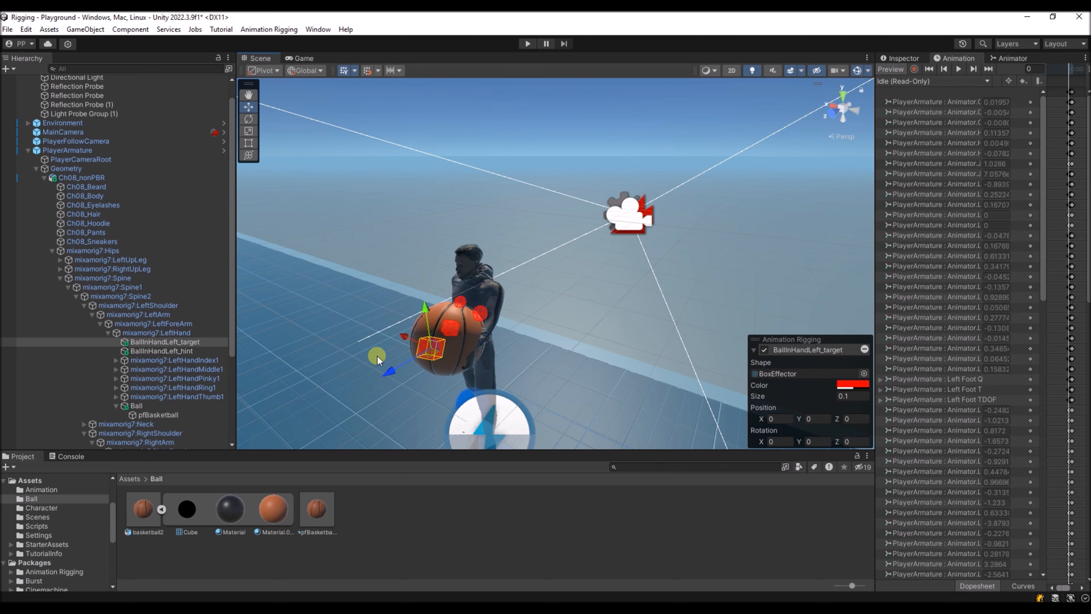
Select pfBasketball in the scene and inspect its Transform and Mesh Renderer components
{"action": "left_click", "coordinate": [454, 356]}
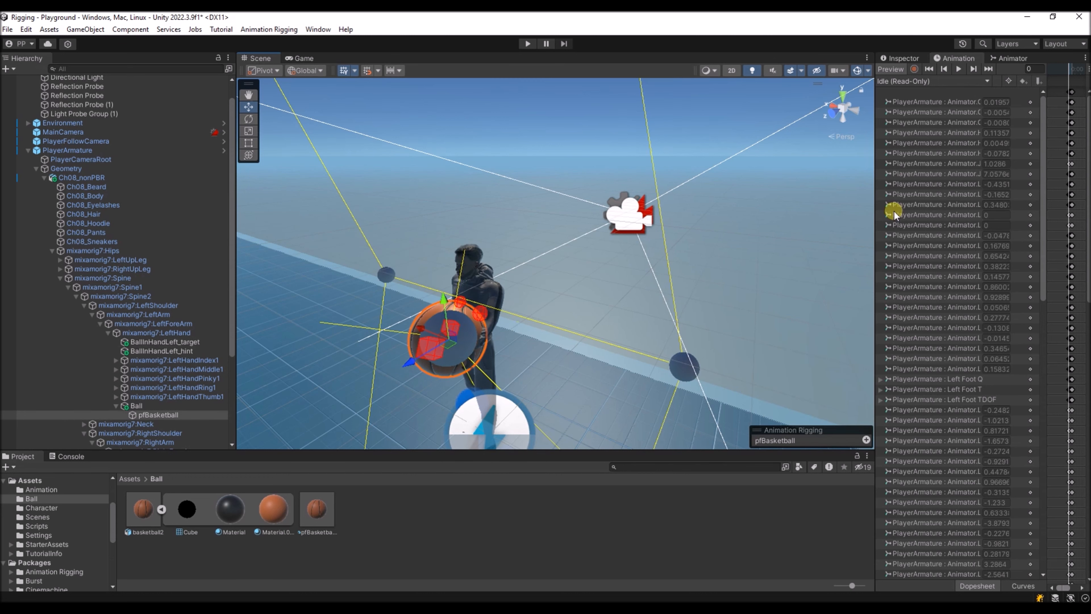
{"action": "left_click", "coordinate": [902, 57]}
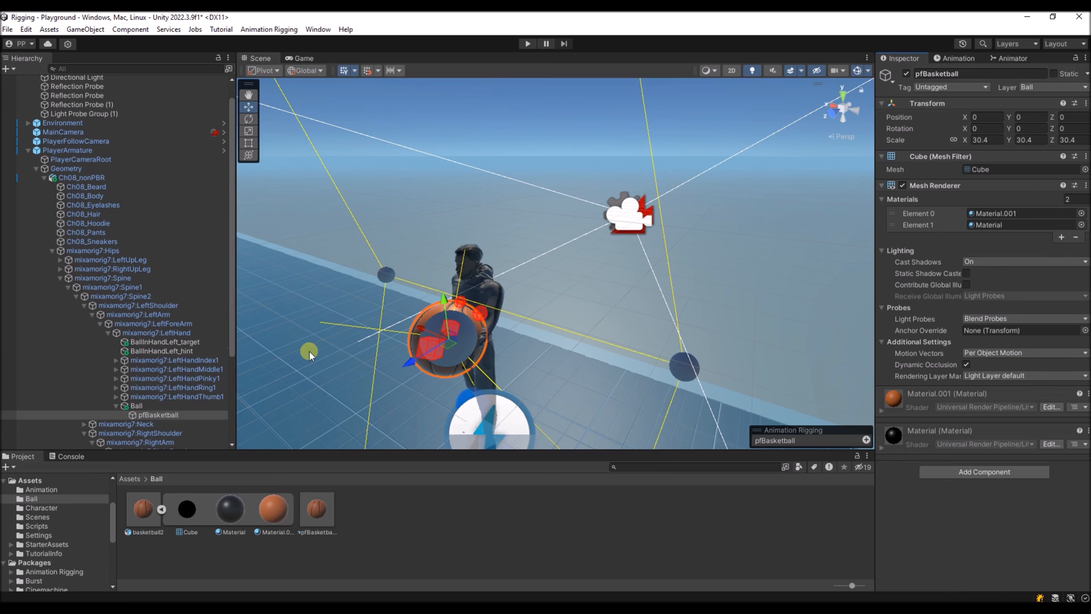
{"action": "left_click_drag", "start_coordinate": [420, 379], "coordinate": [472, 364], "text": "alt"}
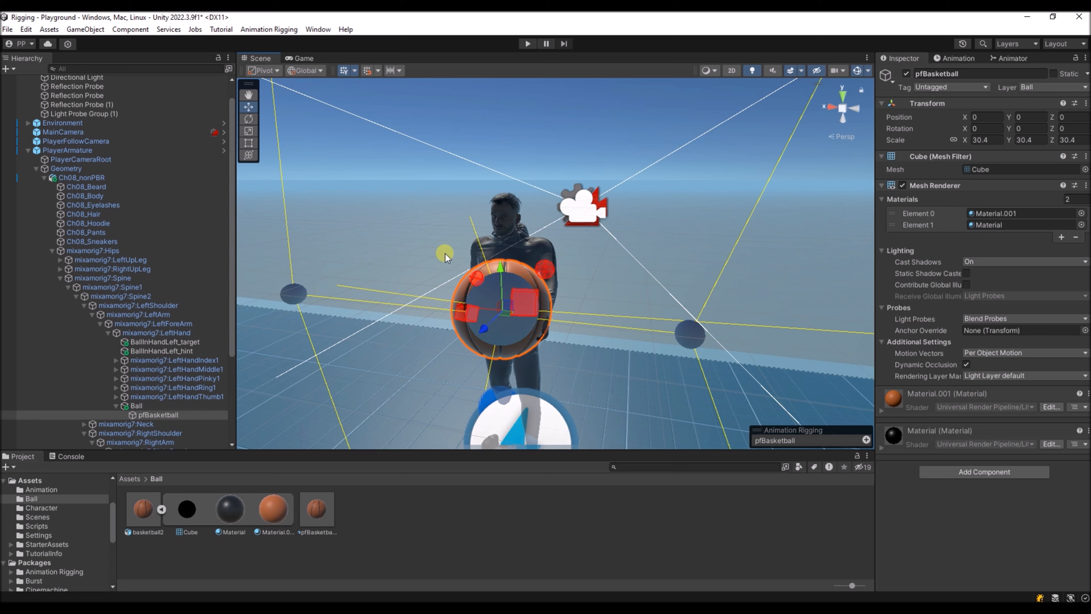
Move BallInHandLeft_target to about X 0.312, Y -0.108, Z 0.228 so the ball sits in front of the chest
{"action": "left_click", "coordinate": [162, 342]}
{"action": "left_click_drag", "start_coordinate": [445, 346], "coordinate": [373, 308], "text": "alt"}
{"action": "left_click_drag", "start_coordinate": [381, 267], "coordinate": [596, 324]}
{"action": "left_click_drag", "start_coordinate": [435, 238], "coordinate": [533, 265]}
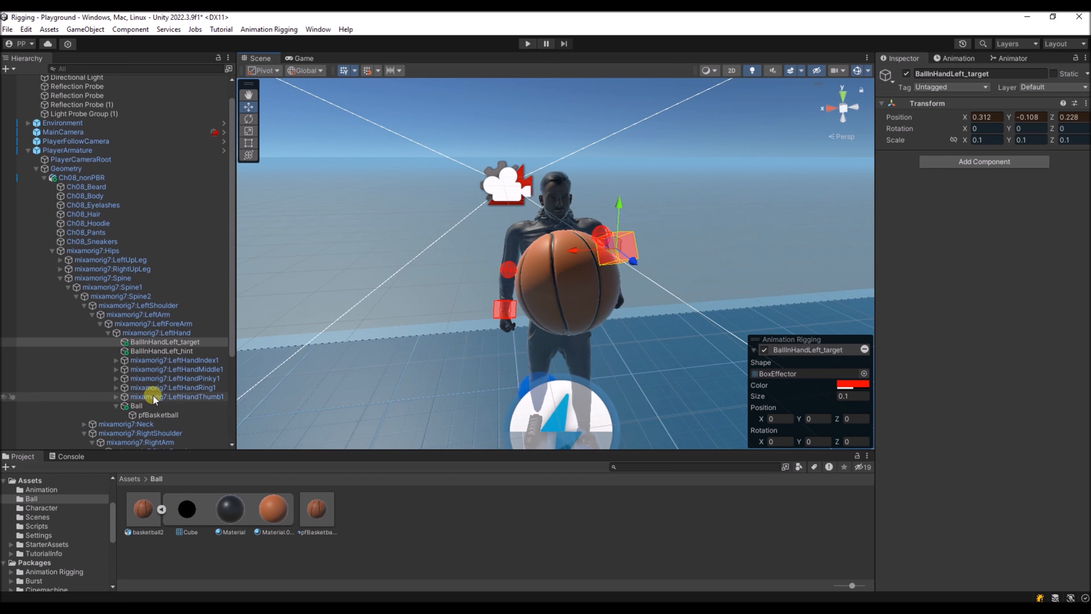
Move BallInHandRight_target to about X -0.311, Y -0.222, Z 0.163 and rotate it to about X 25.35, Y 18.949, Z 99.975
{"action": "scroll", "coordinate": [141, 391], "scroll_direction": "down", "scroll_amount": 3}
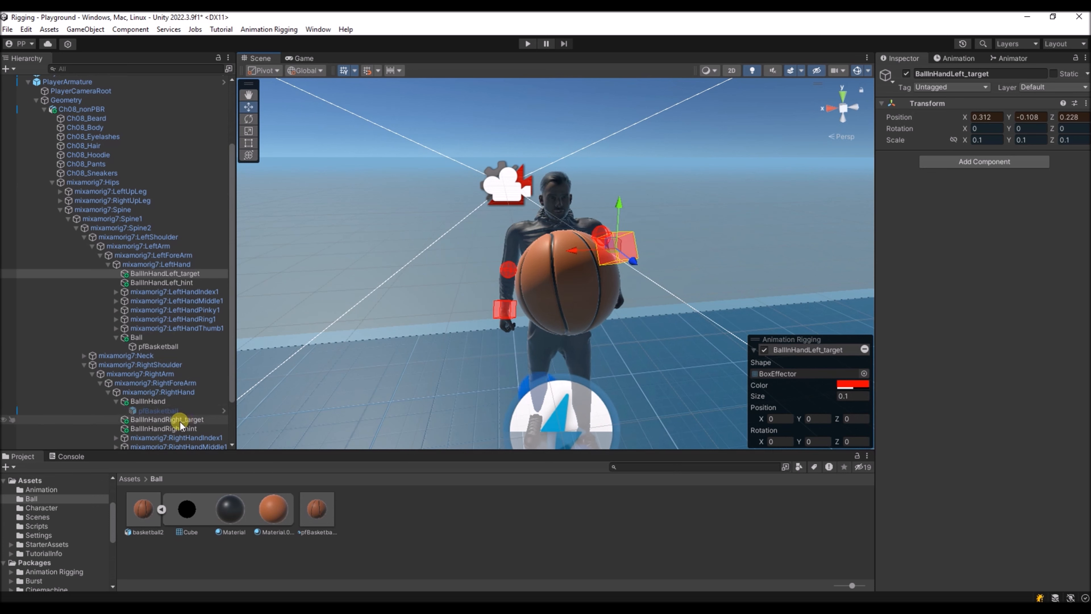
{"action": "left_click", "coordinate": [168, 420]}
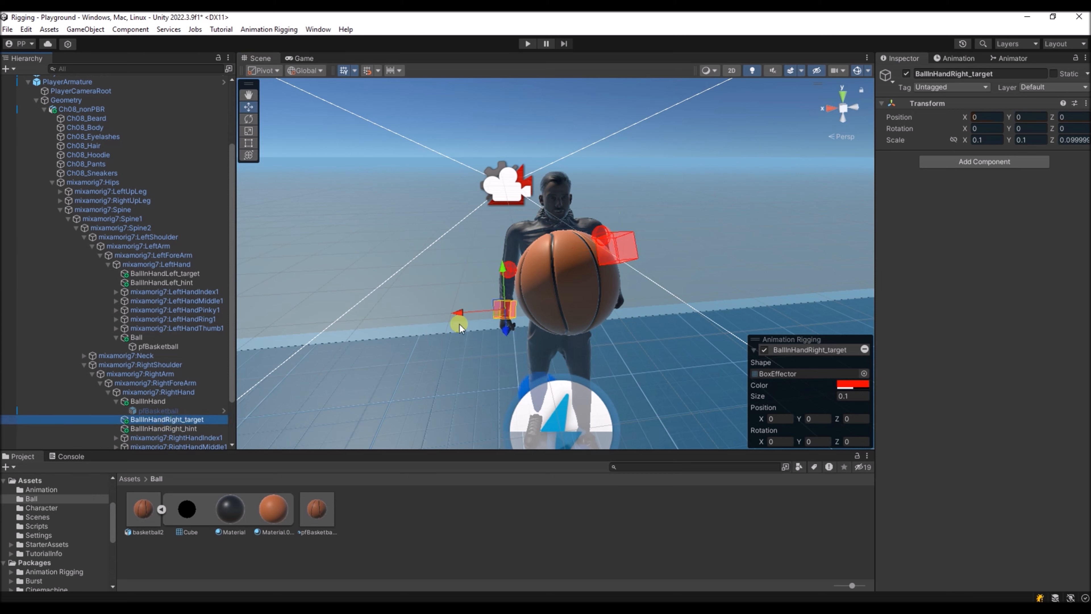
{"action": "left_click_drag", "start_coordinate": [511, 279], "coordinate": [240, 140]}
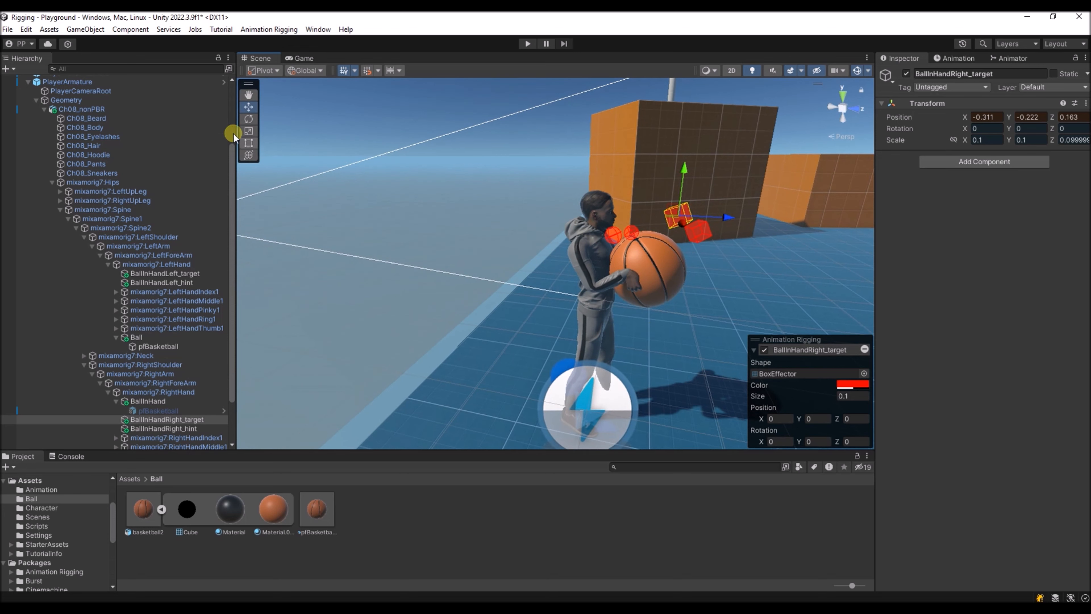
{"action": "left_click", "coordinate": [248, 120]}
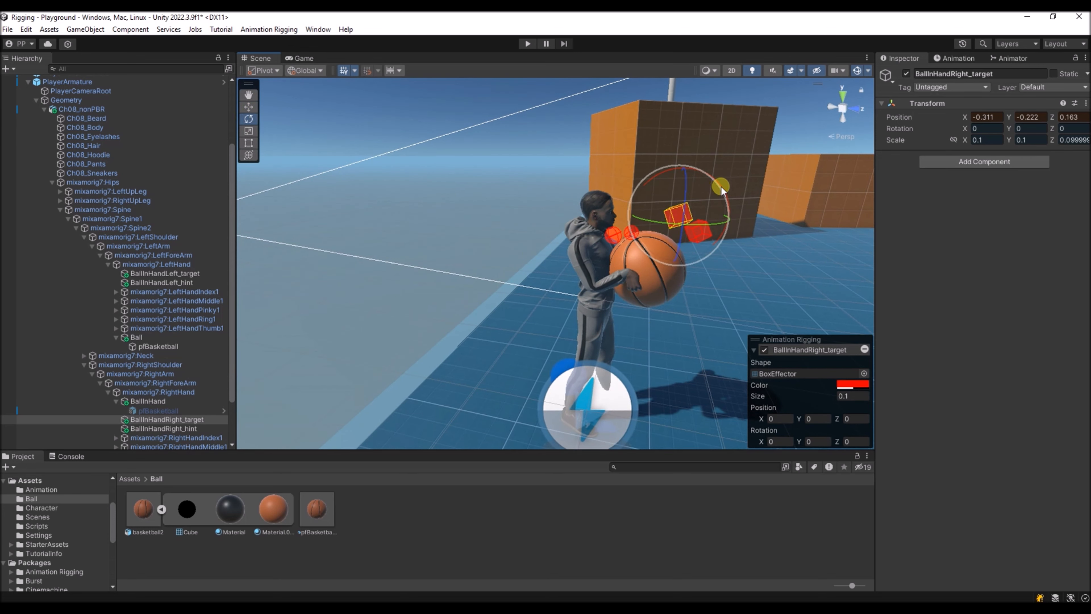
{"action": "left_click_drag", "start_coordinate": [721, 186], "coordinate": [270, 292]}
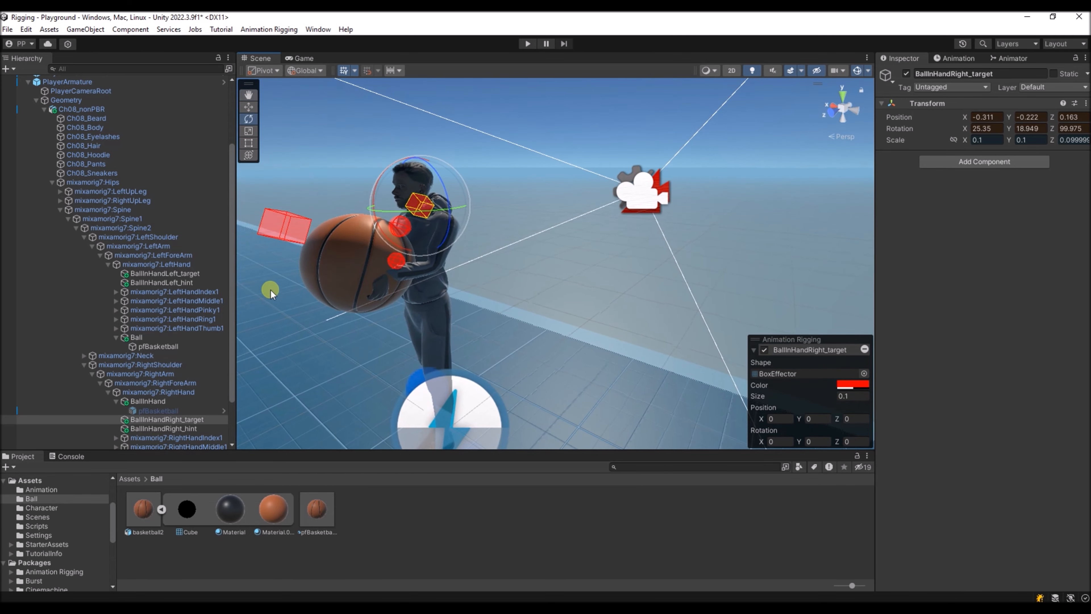
Rotate BallInHandLeft_target to about X 26.833, Y -20.133, Z -97.454 to turn the left hand against the ball
{"action": "left_click", "coordinate": [379, 283]}
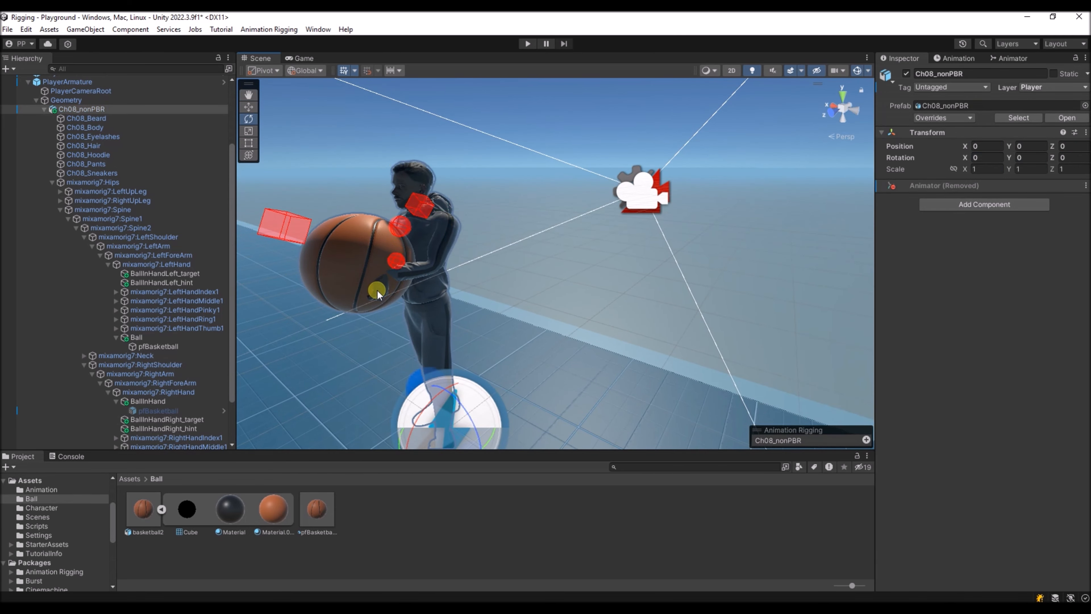
{"action": "left_click", "coordinate": [173, 274]}
{"action": "left_click_drag", "start_coordinate": [321, 249], "coordinate": [800, 321], "text": "alt"}
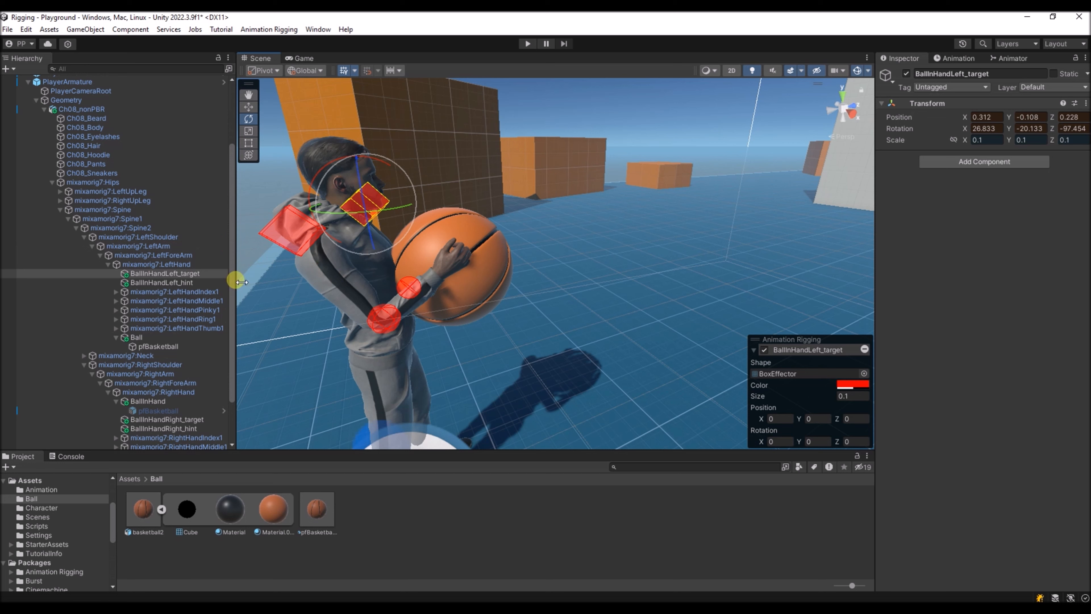
{"action": "left_click", "coordinate": [179, 275]}
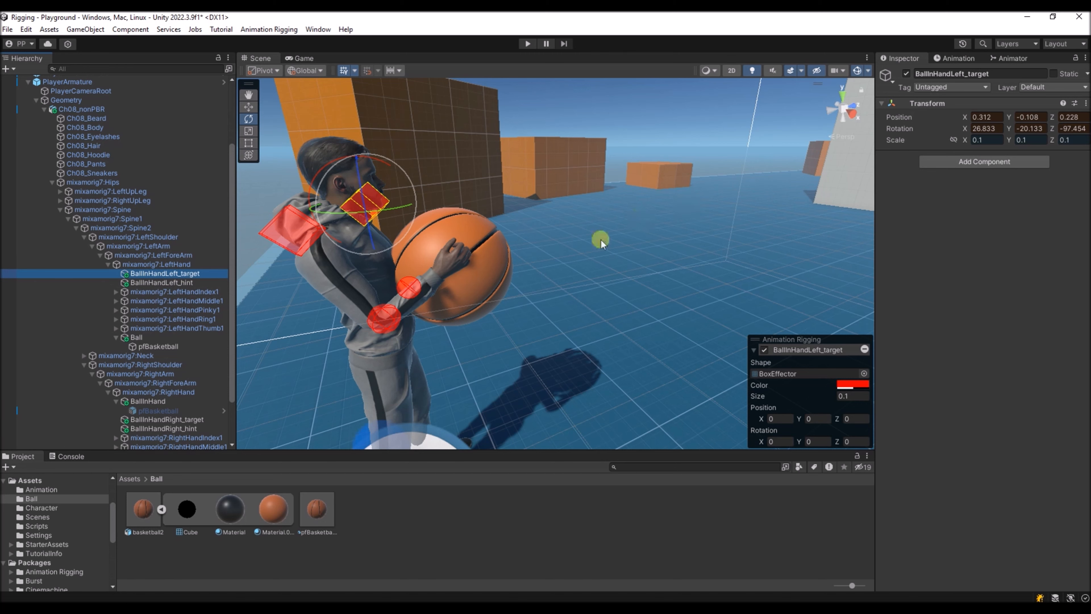
{"action": "left_click_drag", "start_coordinate": [601, 239], "coordinate": [430, 207], "text": "alt"}
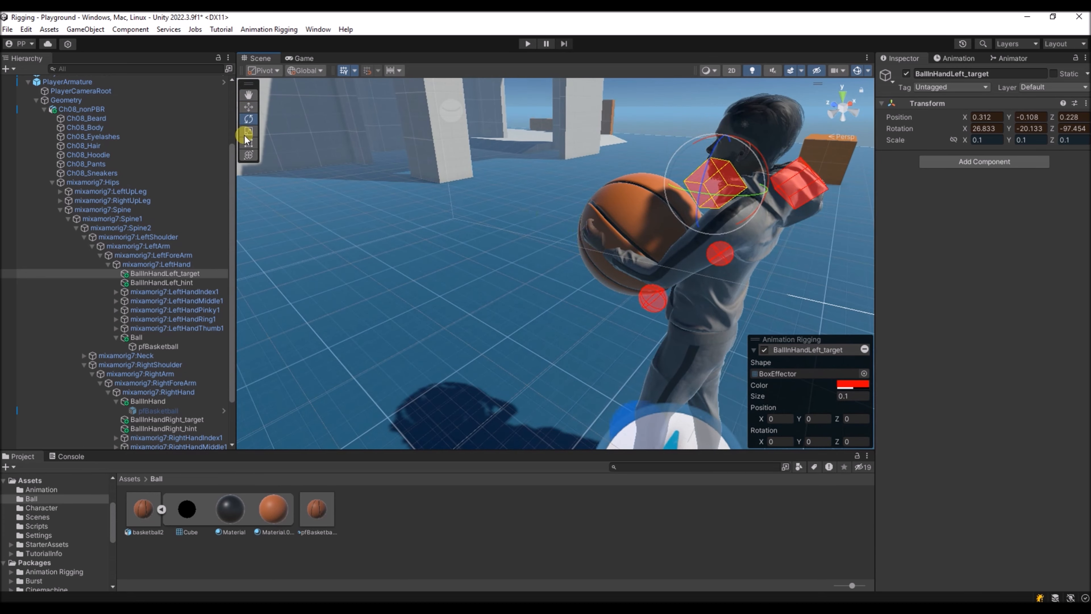
Move BallInHandLeft_target to about X 0.302, Y -0.11, Z 0.253 and rotate it to about X 25.737, Y -10.03, Z -98.239
{"action": "left_click", "coordinate": [248, 107]}
{"action": "left_click_drag", "start_coordinate": [670, 249], "coordinate": [778, 275], "text": "alt"}
{"action": "scroll", "coordinate": [737, 227], "scroll_direction": "down", "scroll_amount": 5}
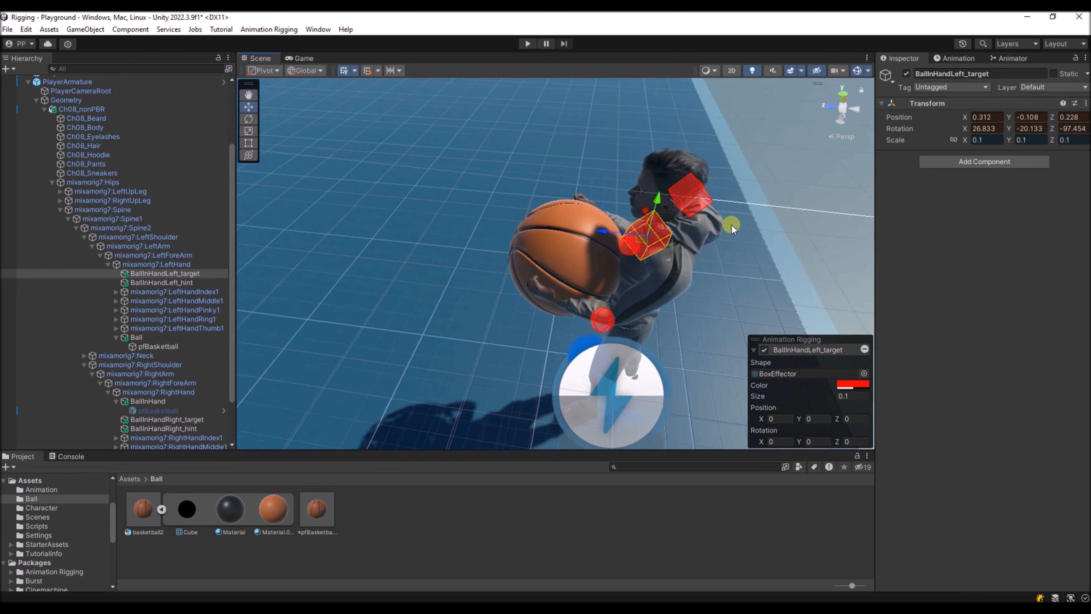
{"action": "left_click_drag", "start_coordinate": [644, 212], "coordinate": [652, 203]}
{"action": "left_click_drag", "start_coordinate": [524, 218], "coordinate": [514, 184], "text": "alt"}
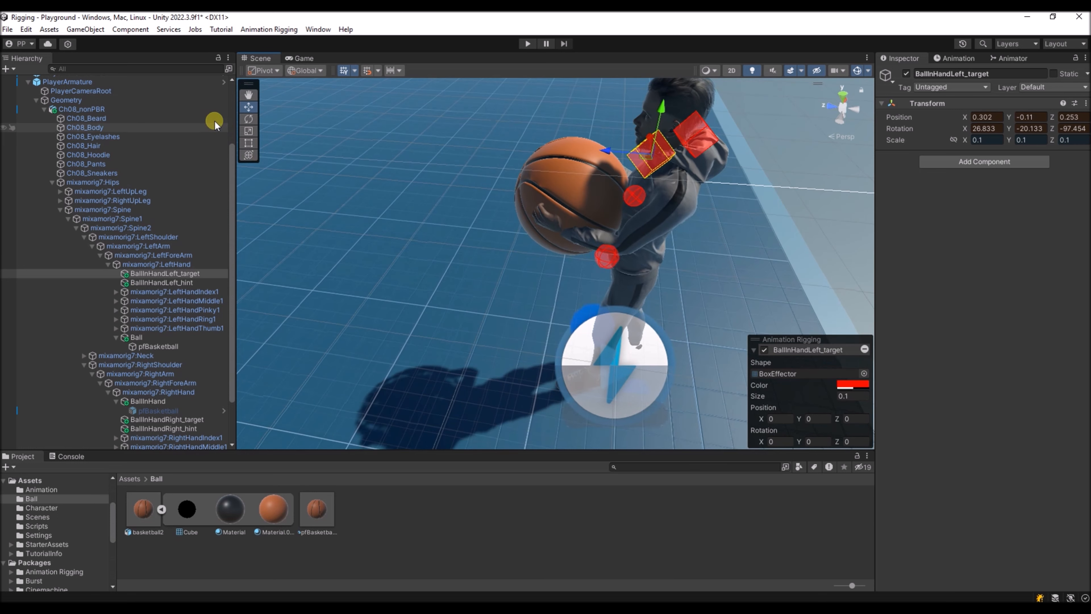
{"action": "key", "text": "e"}
{"action": "left_click_drag", "start_coordinate": [614, 171], "coordinate": [661, 136]}
{"action": "left_click_drag", "start_coordinate": [611, 193], "coordinate": [356, 160], "text": "alt"}
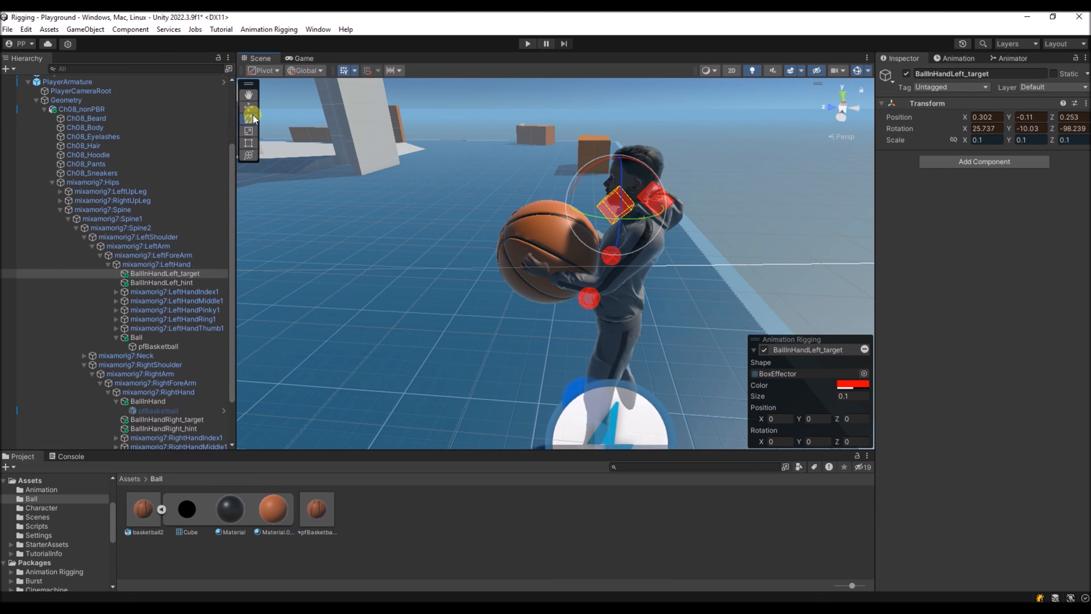
Move BallInHandLeft_target to about X 0.377, Y -0.223, Z 0.248
{"action": "left_click", "coordinate": [248, 107]}
{"action": "mouse_move", "coordinate": [618, 160]}
{"action": "left_mouse_down"}
{"action": "mouse_move", "coordinate": [629, 130]}
{"action": "mouse_move", "coordinate": [635, 158]}
{"action": "left_mouse_up"}
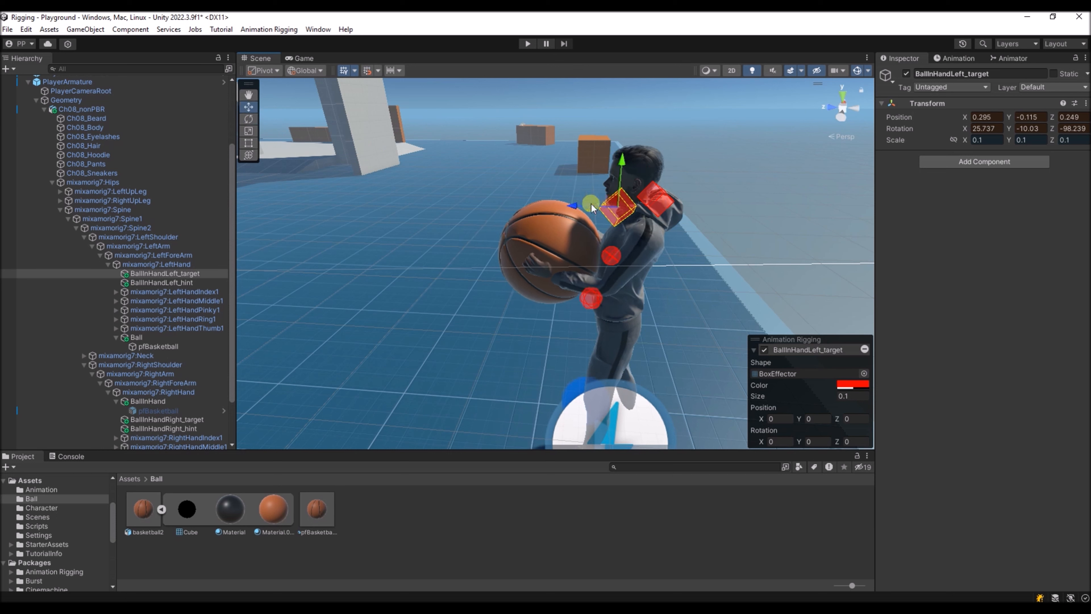
{"action": "left_click_drag", "start_coordinate": [573, 208], "coordinate": [357, 257]}
{"action": "scroll", "coordinate": [357, 256], "scroll_direction": "up", "scroll_amount": 3}
{"action": "scroll", "coordinate": [376, 248], "scroll_direction": "down", "scroll_amount": 3}
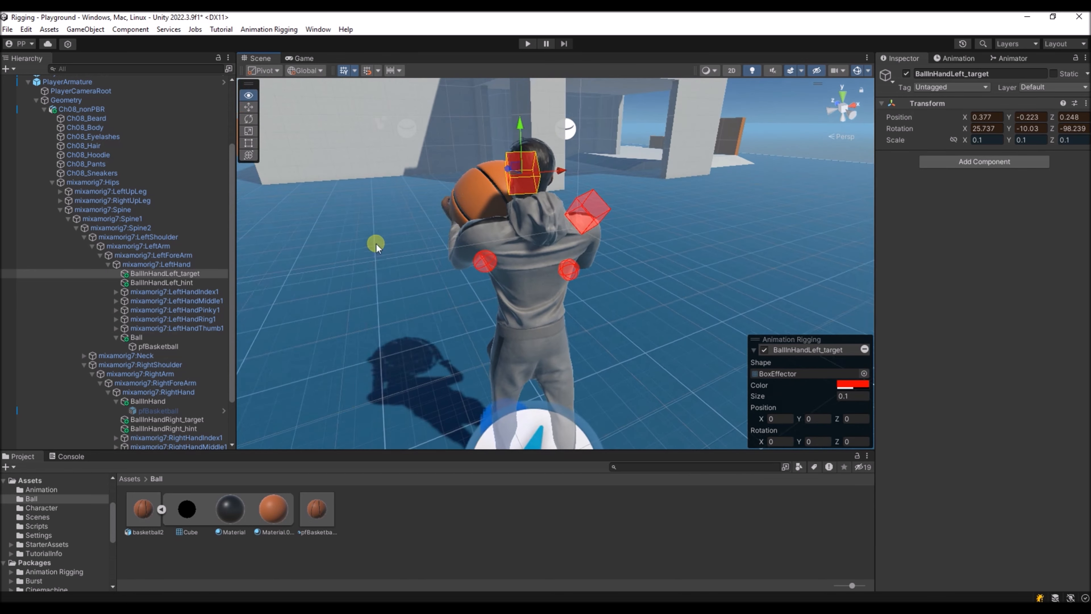
Copy the Transform component of BallInHandLeft_target and start play mode
{"action": "left_click", "coordinate": [143, 274]}
{"action": "left_click", "coordinate": [1084, 105]}
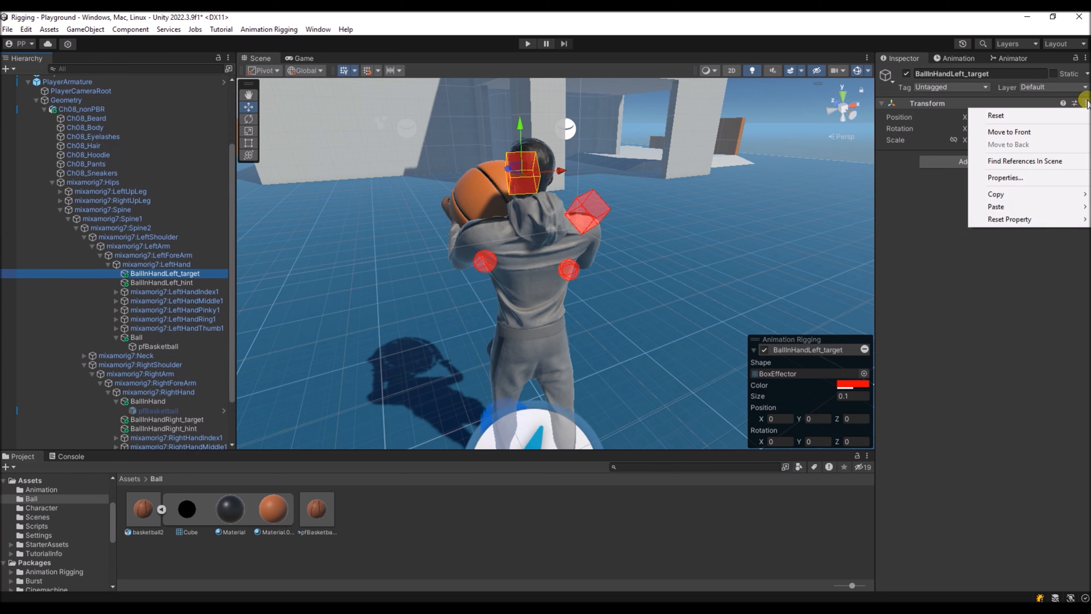
{"action": "mouse_move", "coordinate": [996, 197]}
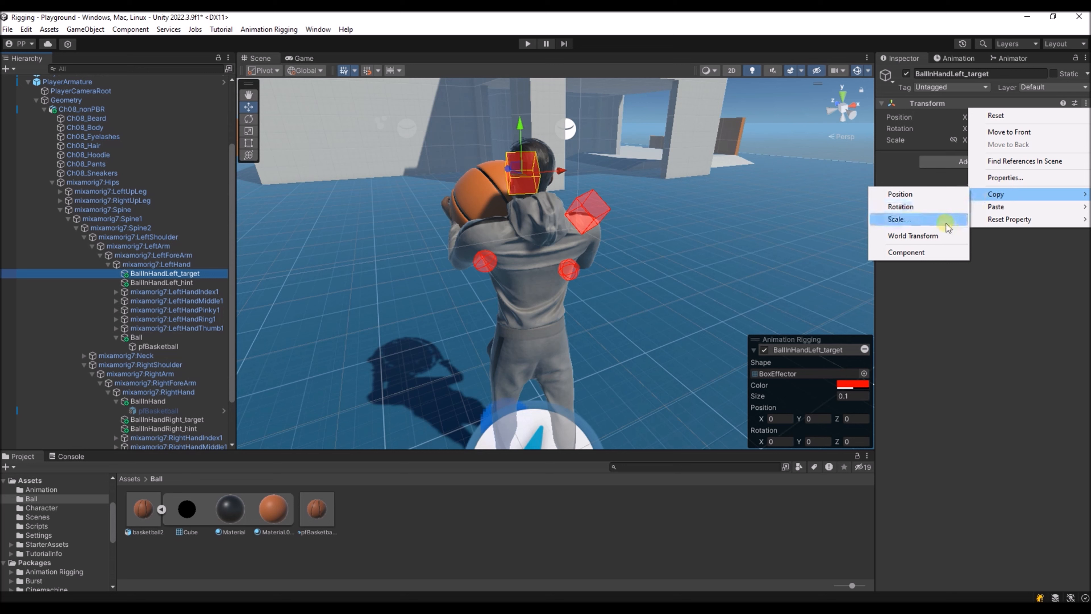
{"action": "left_click", "coordinate": [922, 252]}
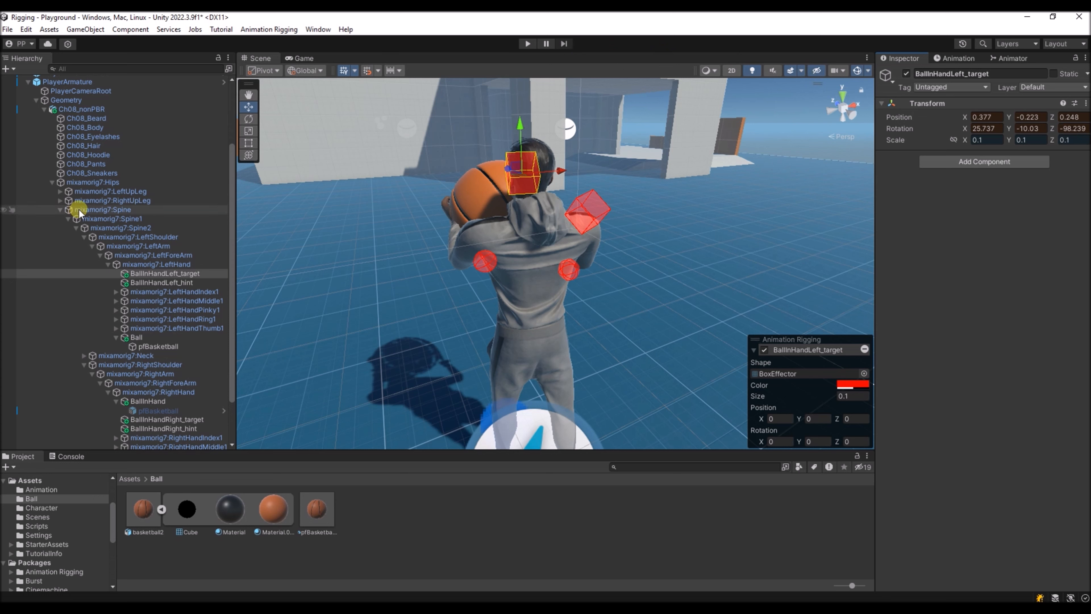
{"action": "left_click", "coordinate": [530, 43]}
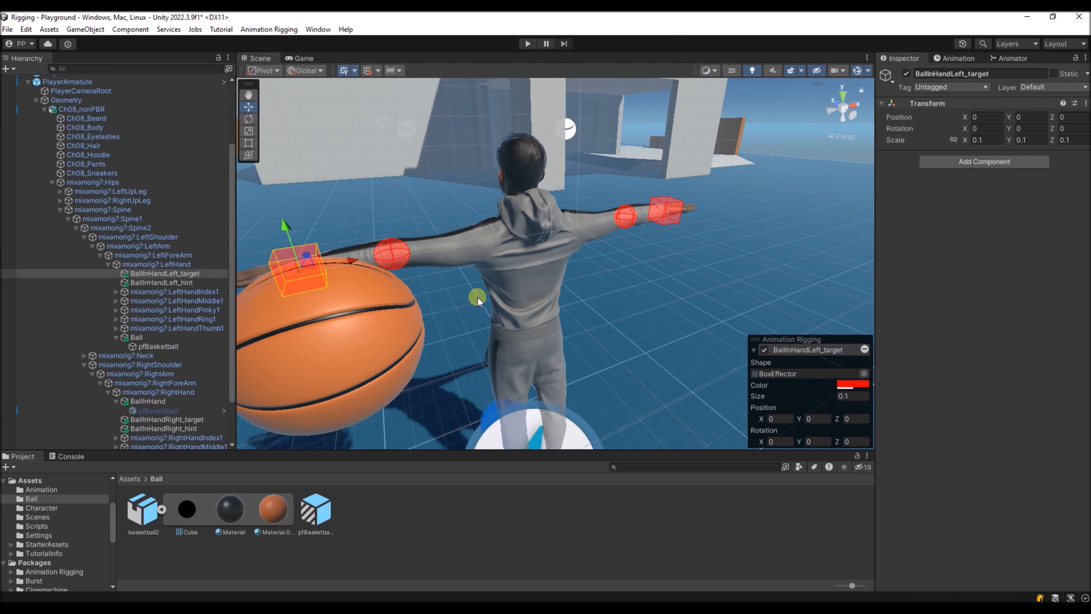
Paste the copied component values onto the Transform of BallInHandLeft_target
{"action": "left_click", "coordinate": [172, 273]}
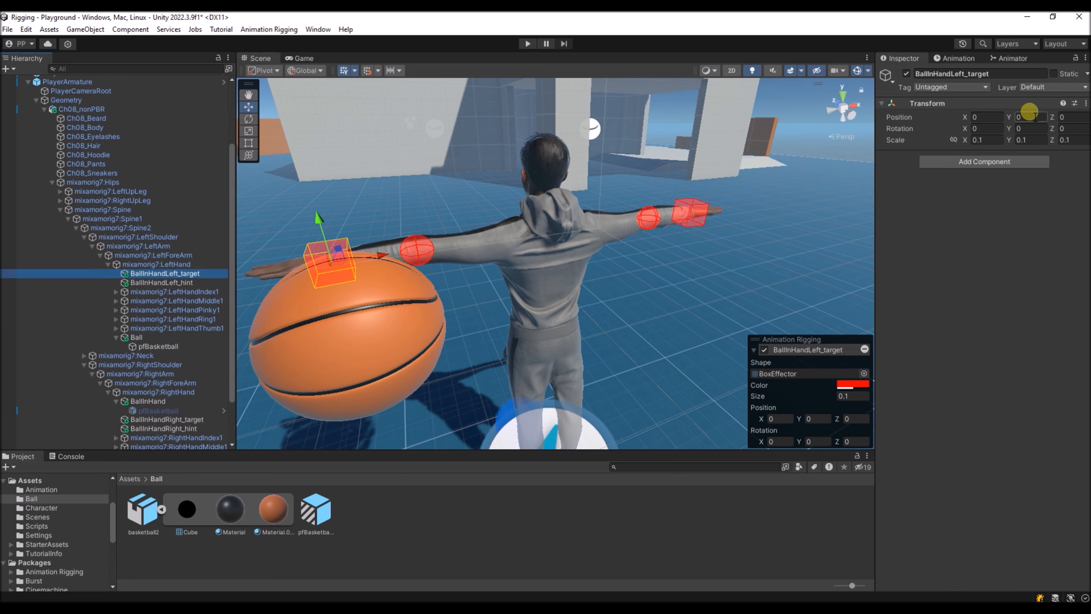
{"action": "left_click", "coordinate": [1086, 103]}
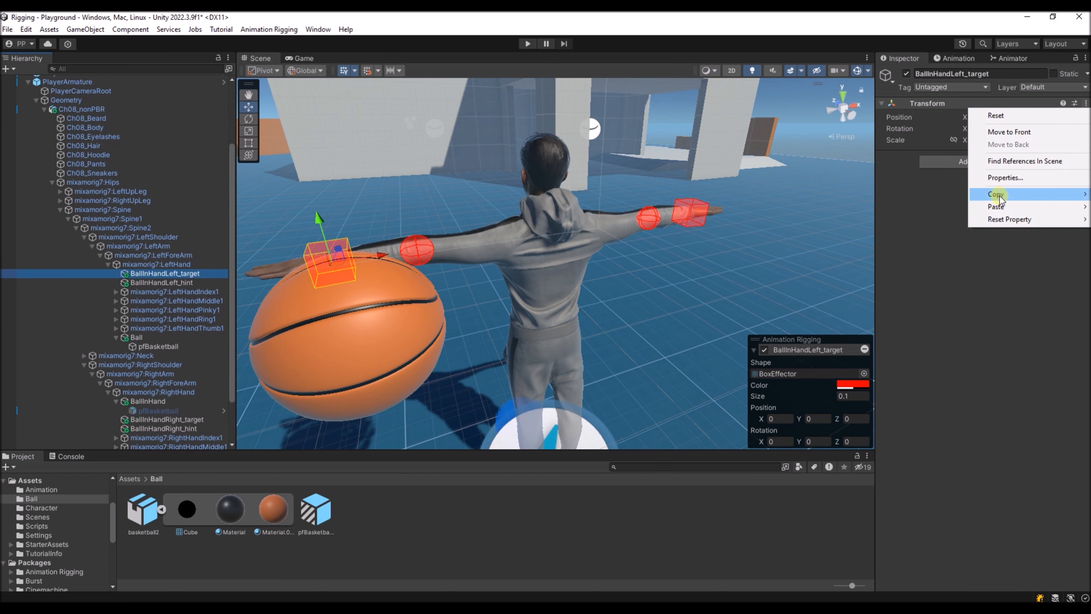
{"action": "mouse_move", "coordinate": [1003, 208]}
{"action": "left_click", "coordinate": [898, 277]}
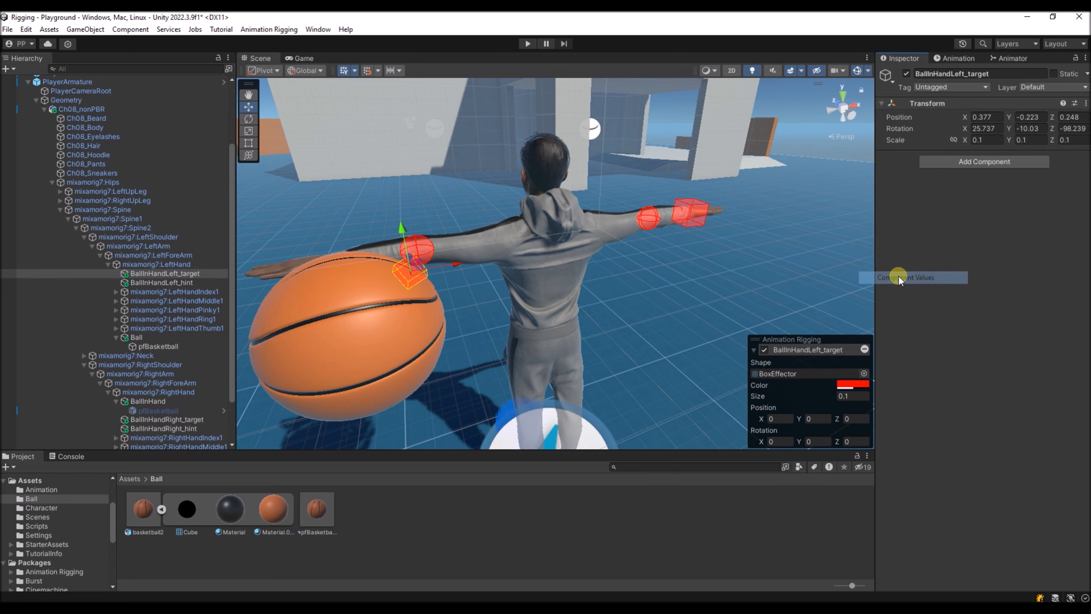
Preview PlayerArmature's Idle animation again and check the ball and hand placement from both sides
{"action": "left_click_drag", "start_coordinate": [547, 296], "coordinate": [60, 227], "text": "alt"}
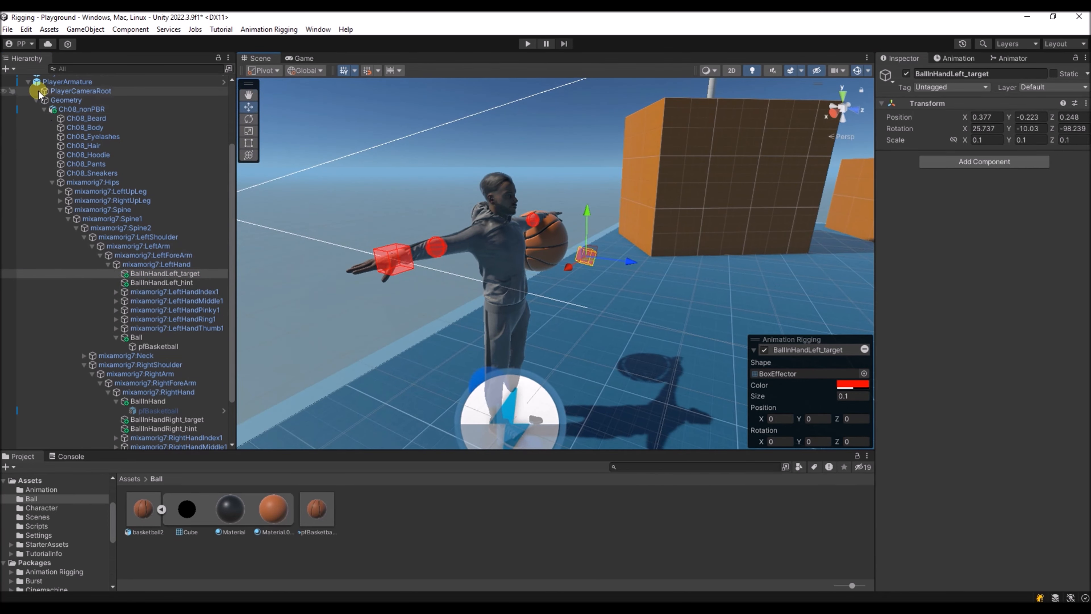
{"action": "scroll", "coordinate": [36, 115], "scroll_direction": "up", "scroll_amount": 4}
{"action": "left_click", "coordinate": [66, 171]}
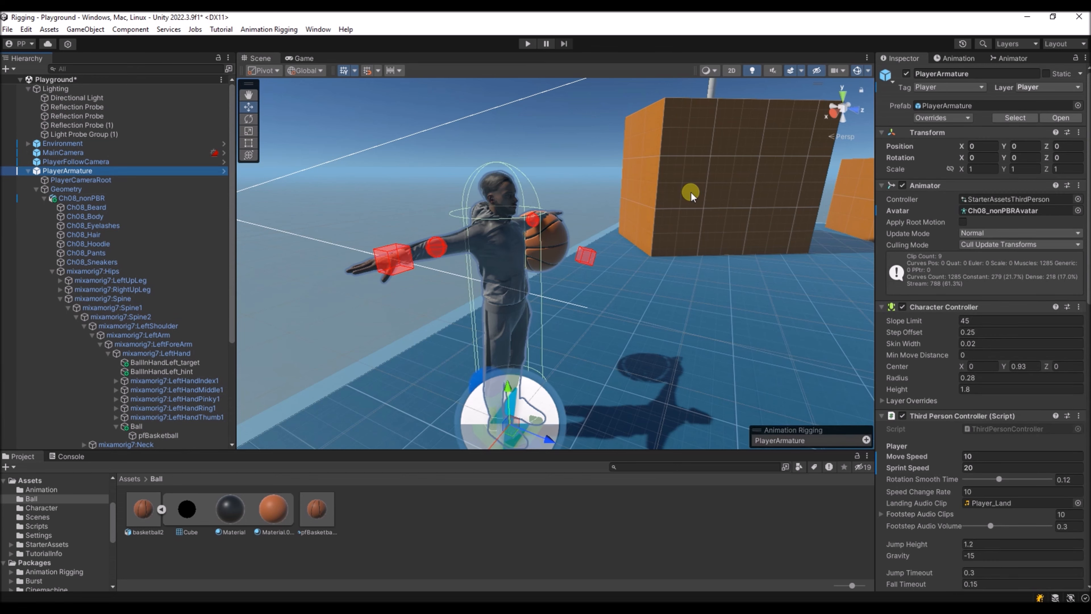
{"action": "left_click", "coordinate": [958, 59]}
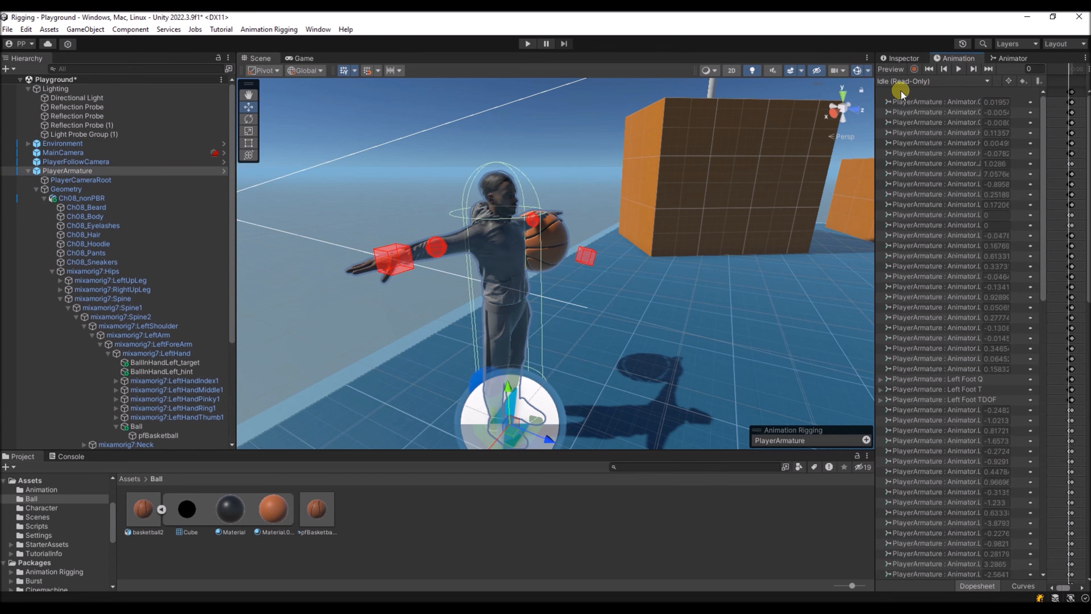
{"action": "left_click", "coordinate": [897, 73]}
{"action": "left_click_drag", "start_coordinate": [763, 139], "coordinate": [328, 260], "text": "alt"}
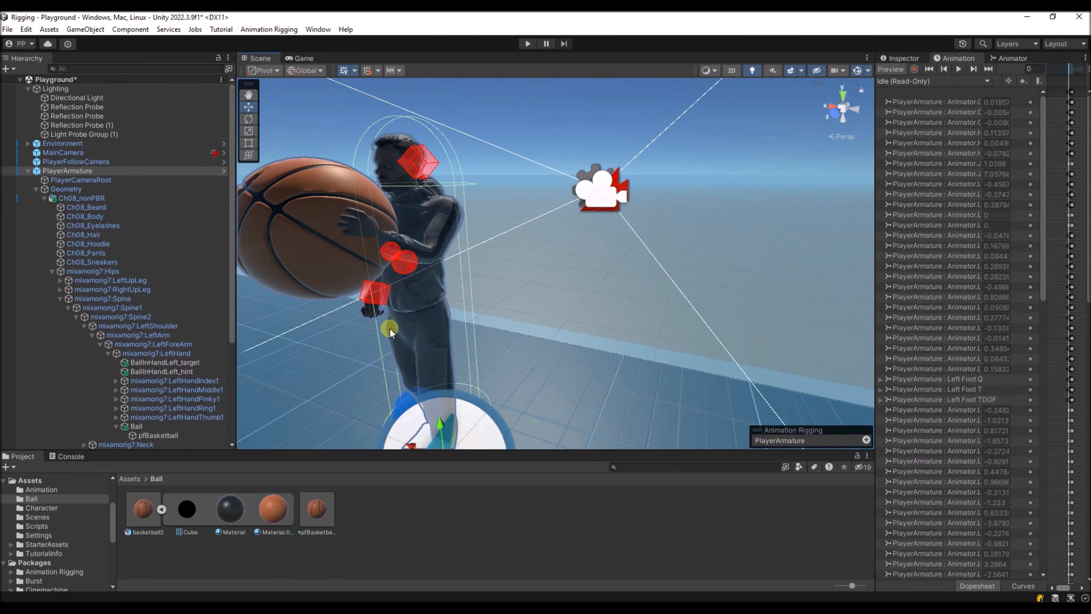
{"action": "left_click_drag", "start_coordinate": [390, 332], "coordinate": [725, 314], "text": "alt"}
{"action": "right_click_drag", "start_coordinate": [725, 314], "coordinate": [447, 321], "text": "alt"}
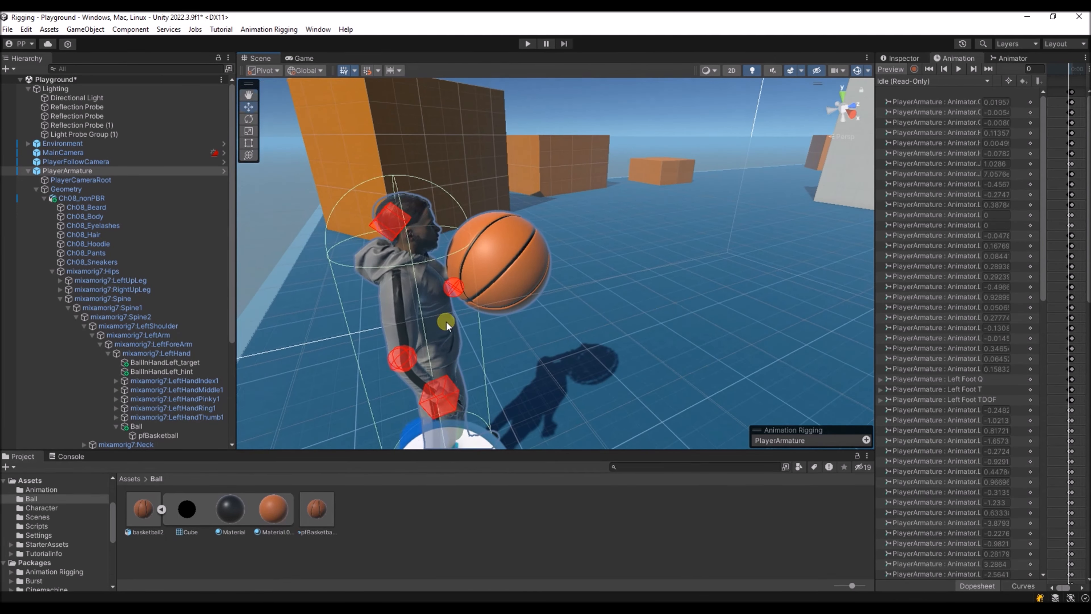
{"action": "scroll", "coordinate": [123, 337], "scroll_direction": "down", "scroll_amount": 4}
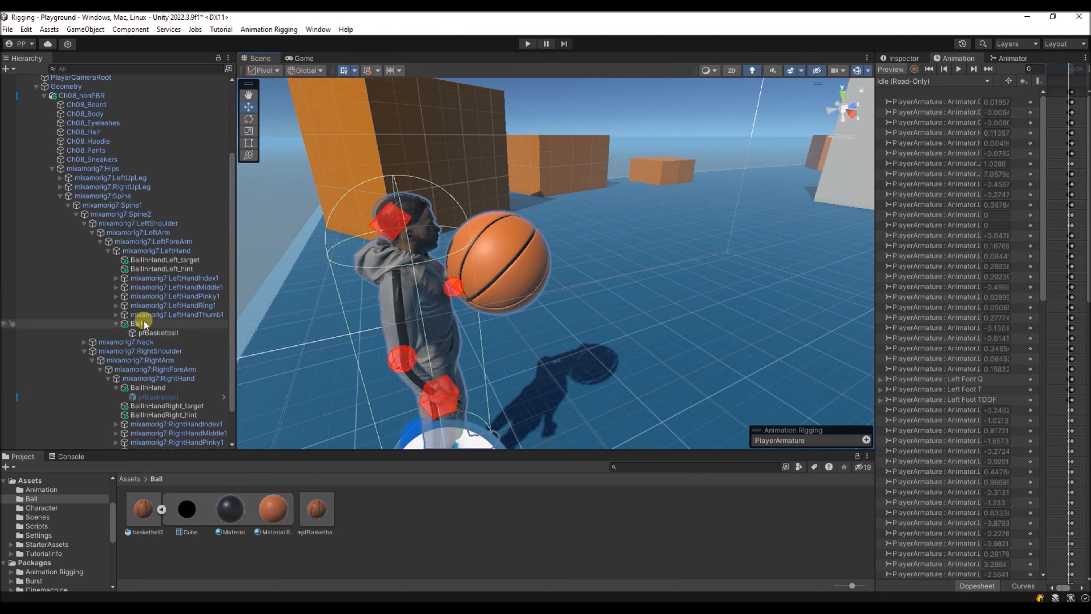
Raise BallInHandRight_target from beside the hip to the ball's height so the right arm lifts
{"action": "left_click", "coordinate": [158, 405]}
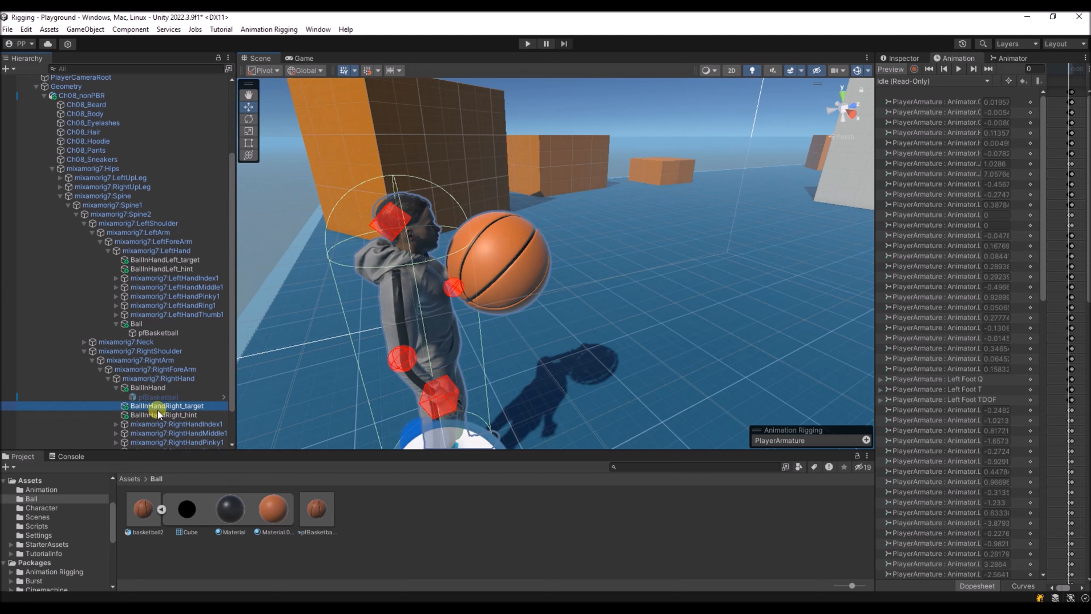
{"action": "left_click_drag", "start_coordinate": [436, 377], "coordinate": [569, 159]}
{"action": "left_click_drag", "start_coordinate": [565, 282], "coordinate": [309, 280], "text": "alt"}
{"action": "scroll", "coordinate": [289, 280], "scroll_direction": "up", "scroll_amount": 5}
{"action": "left_click_drag", "start_coordinate": [443, 179], "coordinate": [253, 128]}
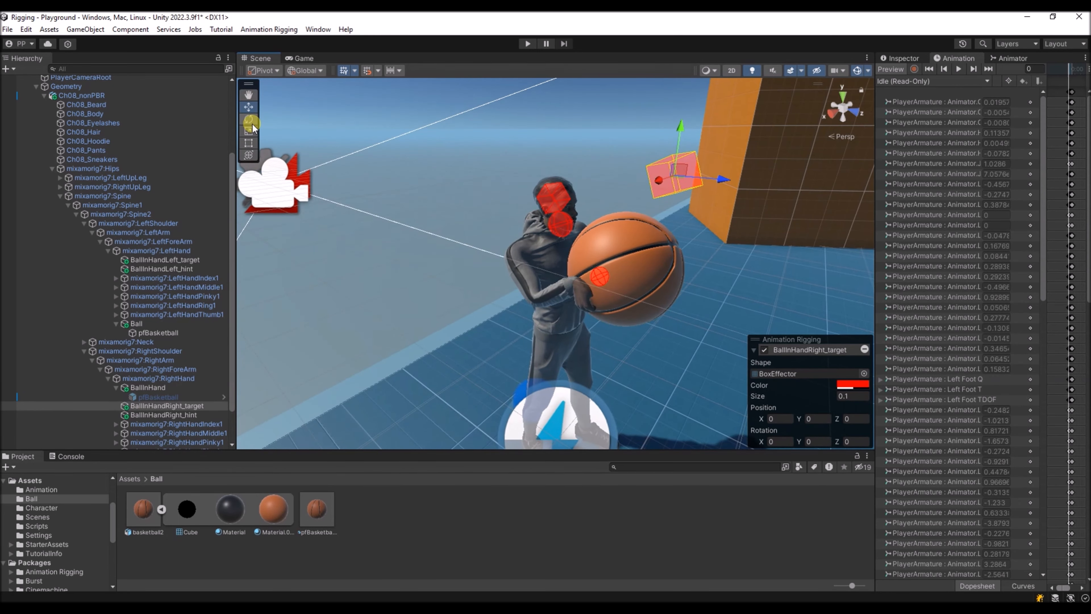
Rotate BallInHandRight_target to about X 25.2, Y 17.3, Z 95.6 so the right palm faces the ball
{"action": "left_click", "coordinate": [249, 120]}
{"action": "left_click_drag", "start_coordinate": [730, 178], "coordinate": [480, 274]}
{"action": "left_click_drag", "start_coordinate": [512, 312], "coordinate": [1045, 288], "text": "alt"}
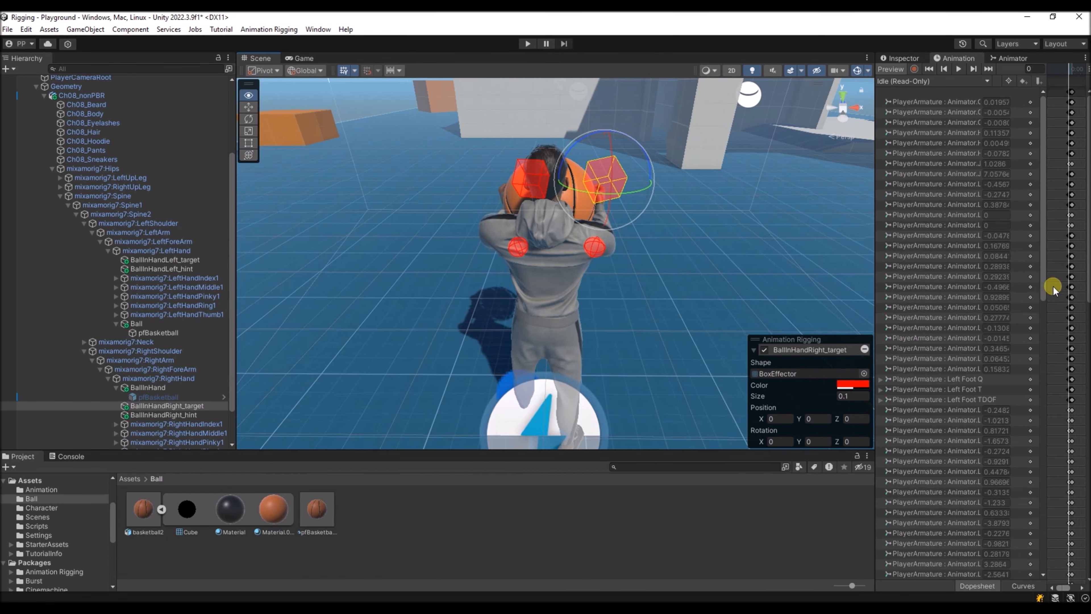
Move BallInHandRight_target closer to the ball, to about X -0.405, Y -0.28, Z 0.175
{"action": "left_click", "coordinate": [248, 107]}
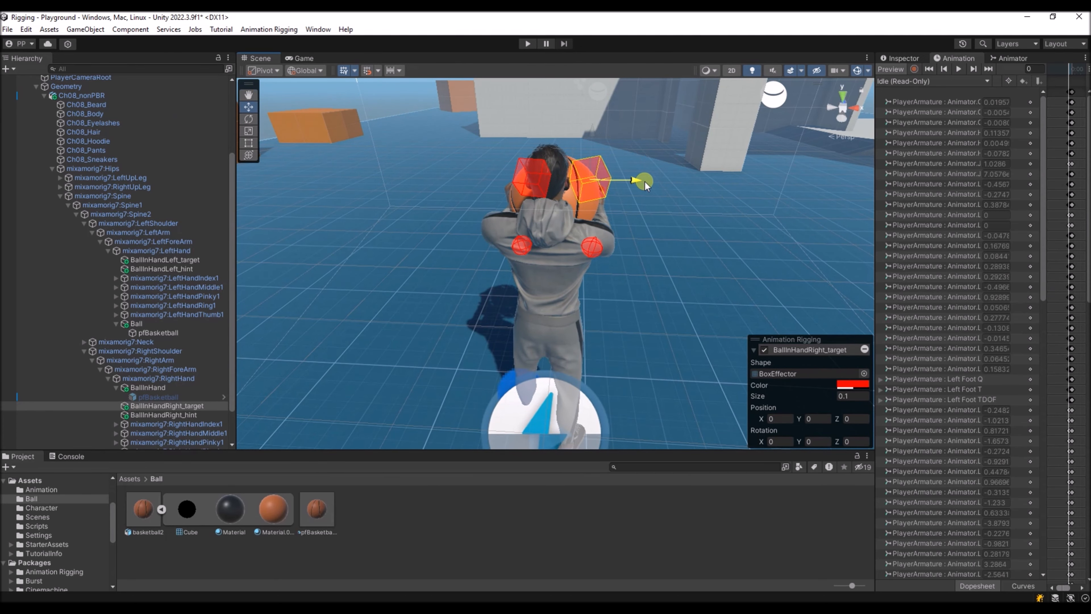
{"action": "left_click_drag", "start_coordinate": [631, 240], "coordinate": [494, 240], "text": "alt"}
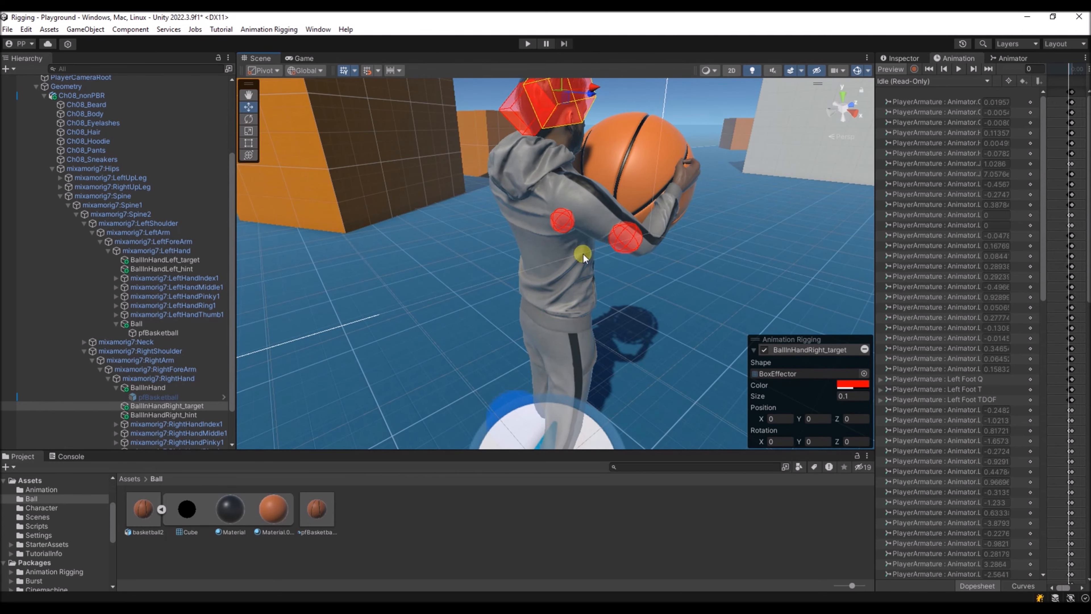
{"action": "left_click_drag", "start_coordinate": [583, 257], "coordinate": [728, 233], "text": "alt"}
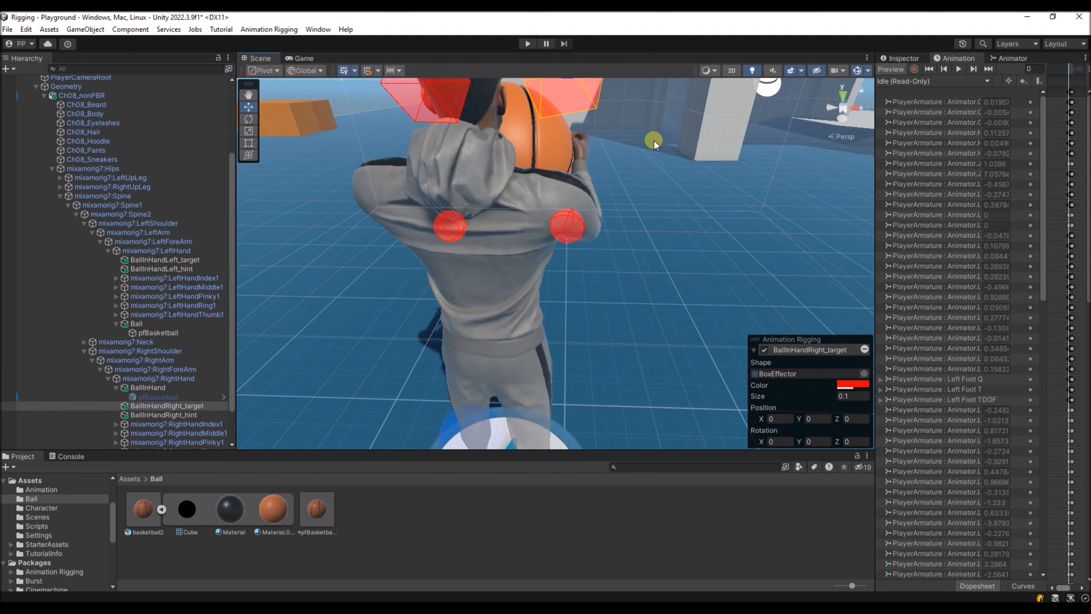
Copy the Transform component of BallInHandRight_target
{"action": "left_click", "coordinate": [904, 58]}
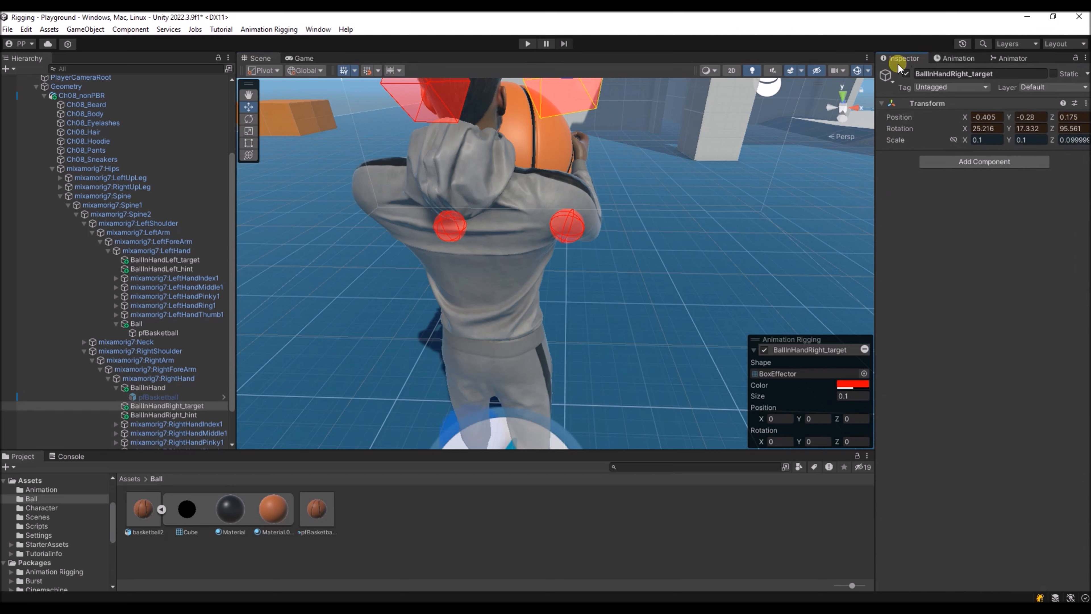
{"action": "left_click", "coordinate": [1085, 103]}
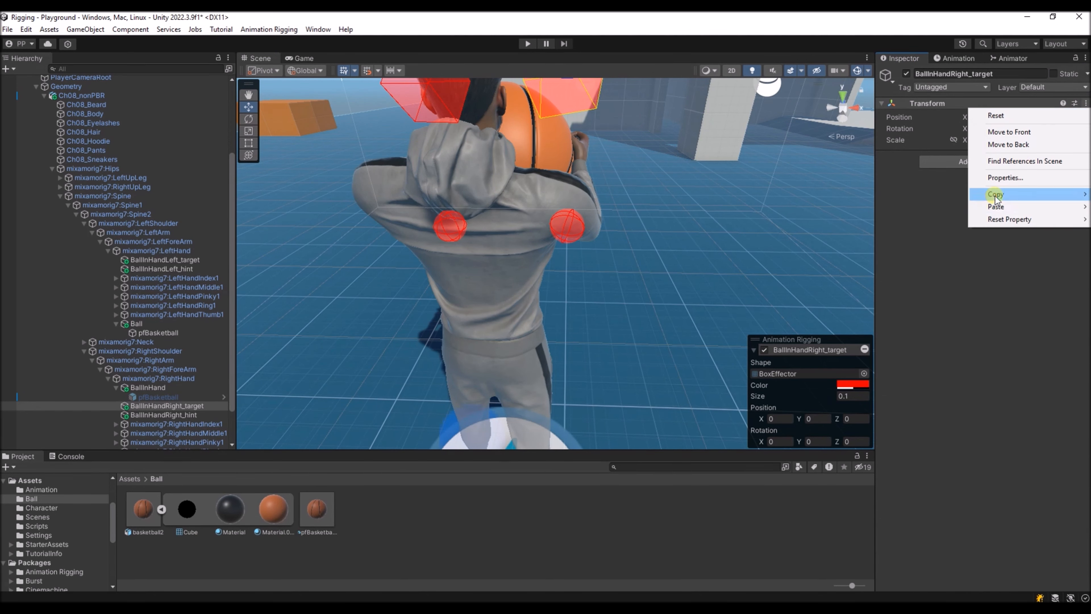
{"action": "mouse_move", "coordinate": [996, 195]}
{"action": "left_click", "coordinate": [888, 252]}
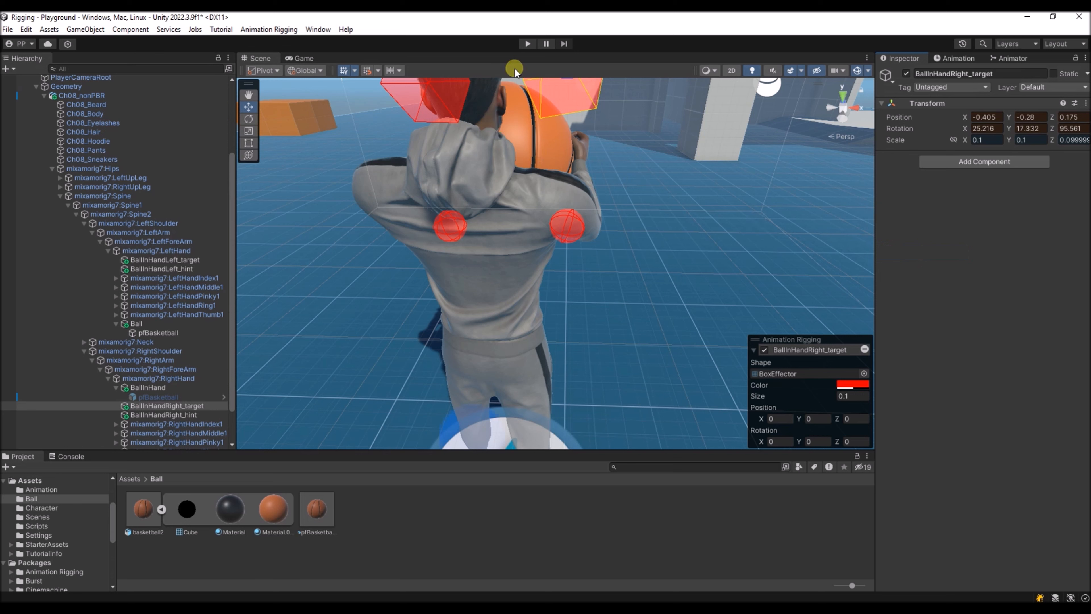
Turn off the Idle animation preview of PlayerArmature
{"action": "scroll", "coordinate": [99, 160], "scroll_direction": "up", "scroll_amount": 5}
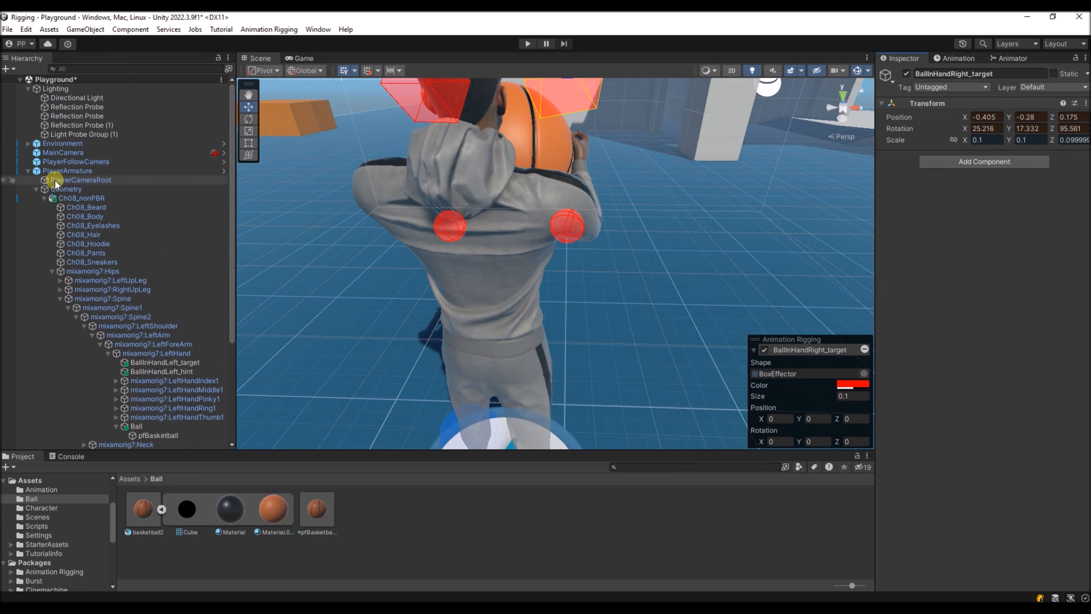
{"action": "left_click", "coordinate": [85, 172]}
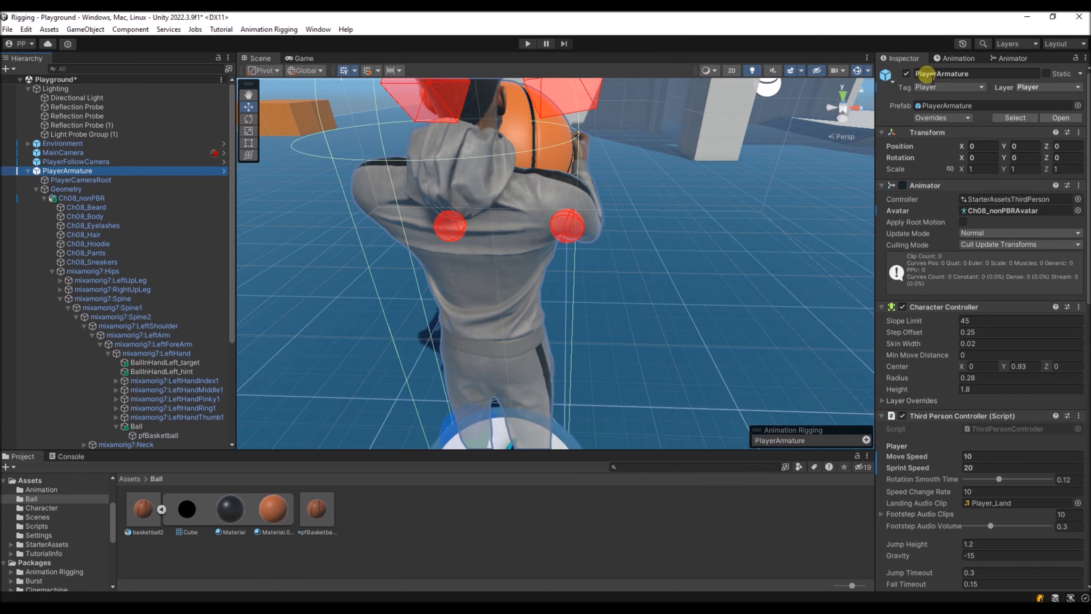
{"action": "left_click", "coordinate": [934, 60]}
{"action": "left_click", "coordinate": [891, 70]}
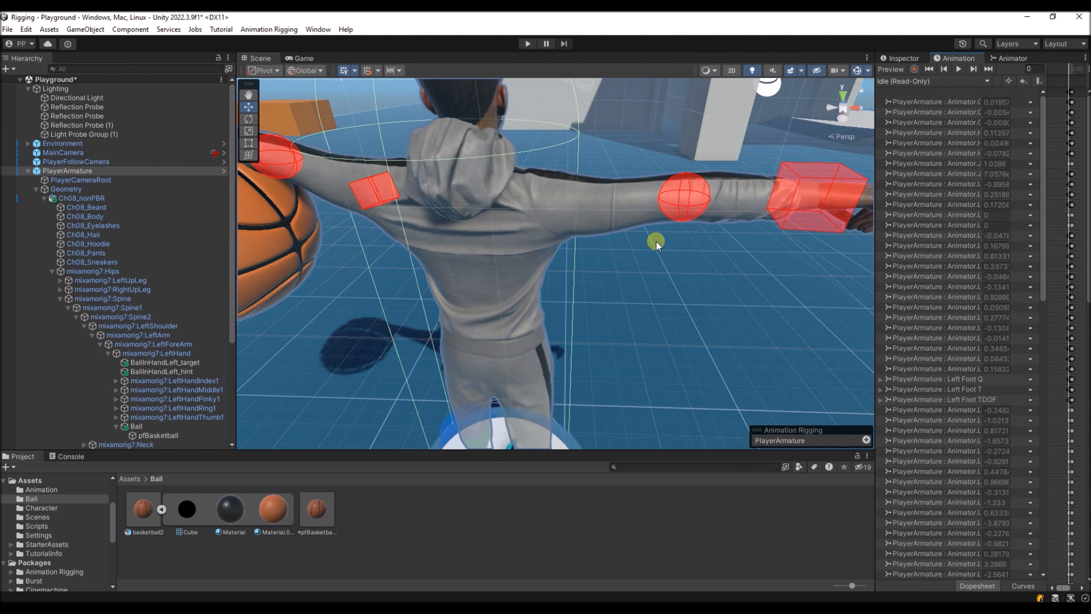
Paste the copied component values onto the Transform of BallInHandRight_target
{"action": "scroll", "coordinate": [656, 242], "scroll_direction": "down", "scroll_amount": 5}
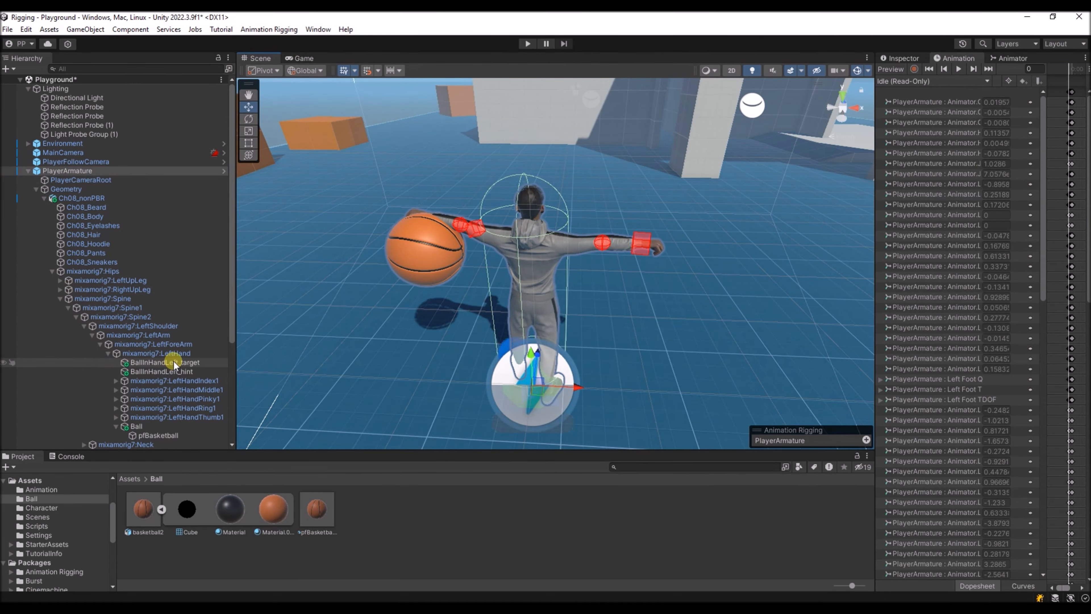
{"action": "scroll", "coordinate": [174, 361], "scroll_direction": "down", "scroll_amount": 5}
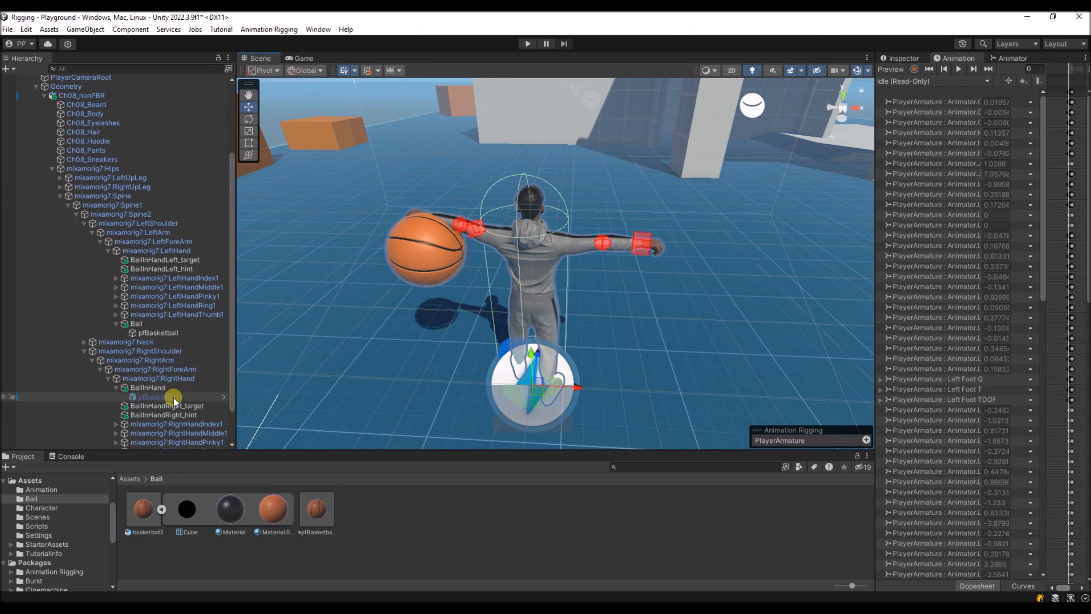
{"action": "left_click", "coordinate": [179, 406]}
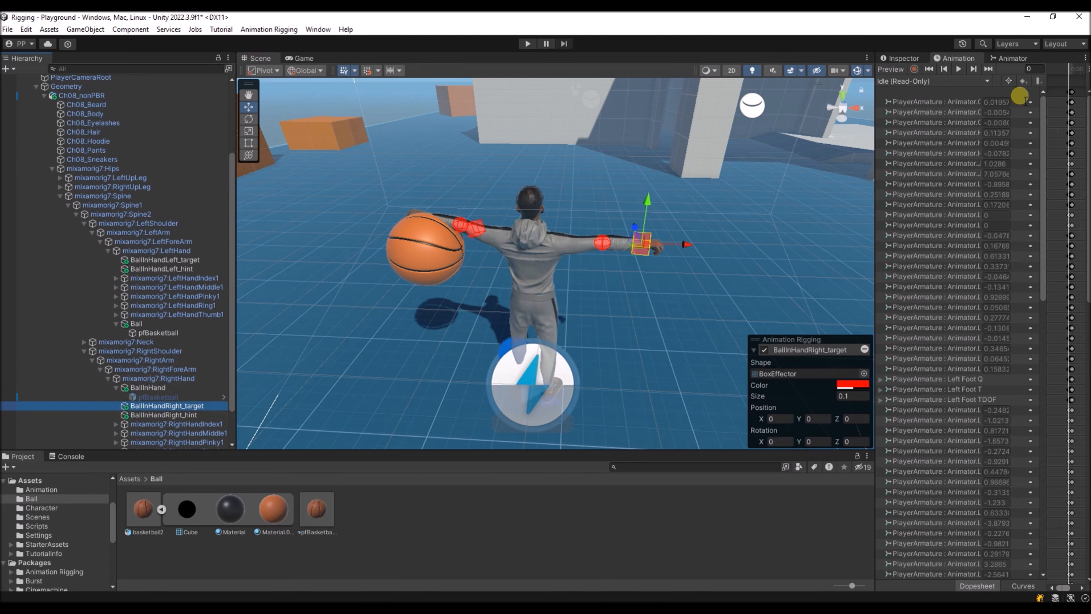
{"action": "left_click", "coordinate": [902, 59]}
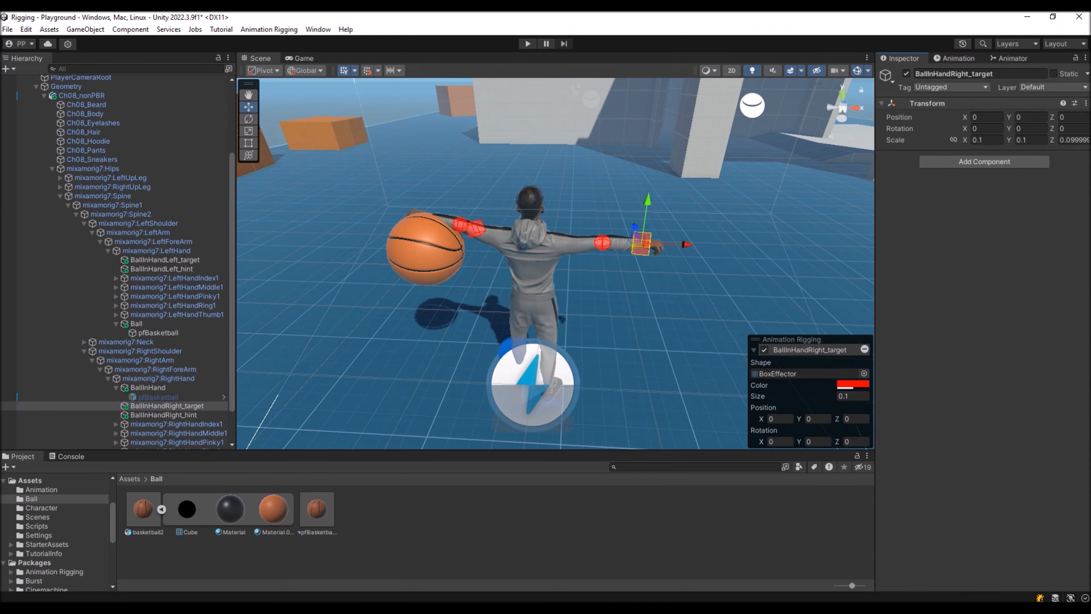
{"action": "left_click", "coordinate": [1085, 59]}
{"action": "left_click", "coordinate": [889, 172]}
{"action": "left_click", "coordinate": [1085, 103]}
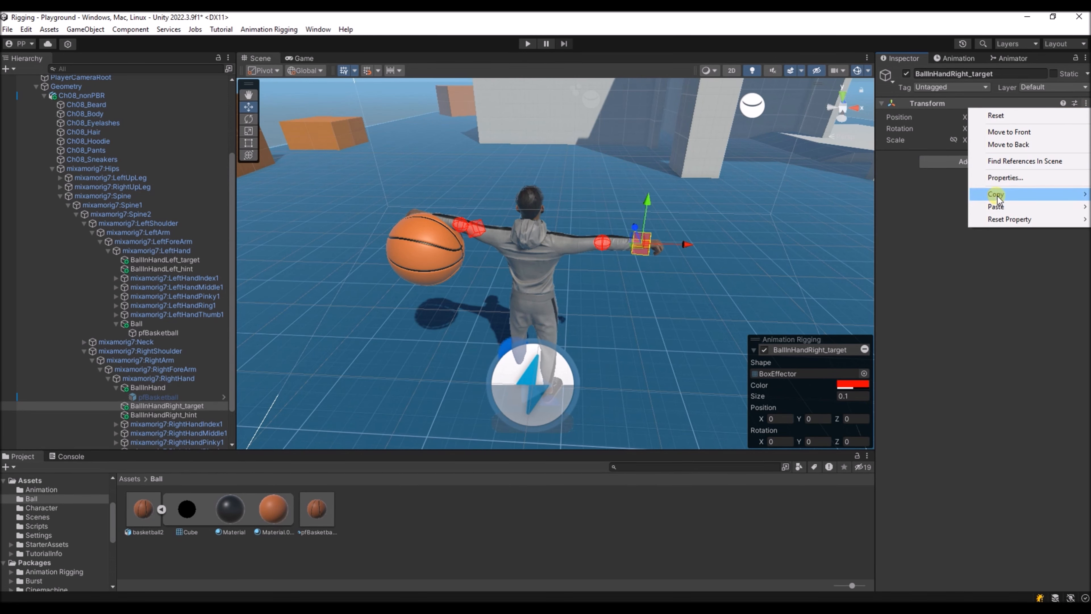
{"action": "mouse_move", "coordinate": [1001, 207]}
{"action": "left_click", "coordinate": [900, 281]}
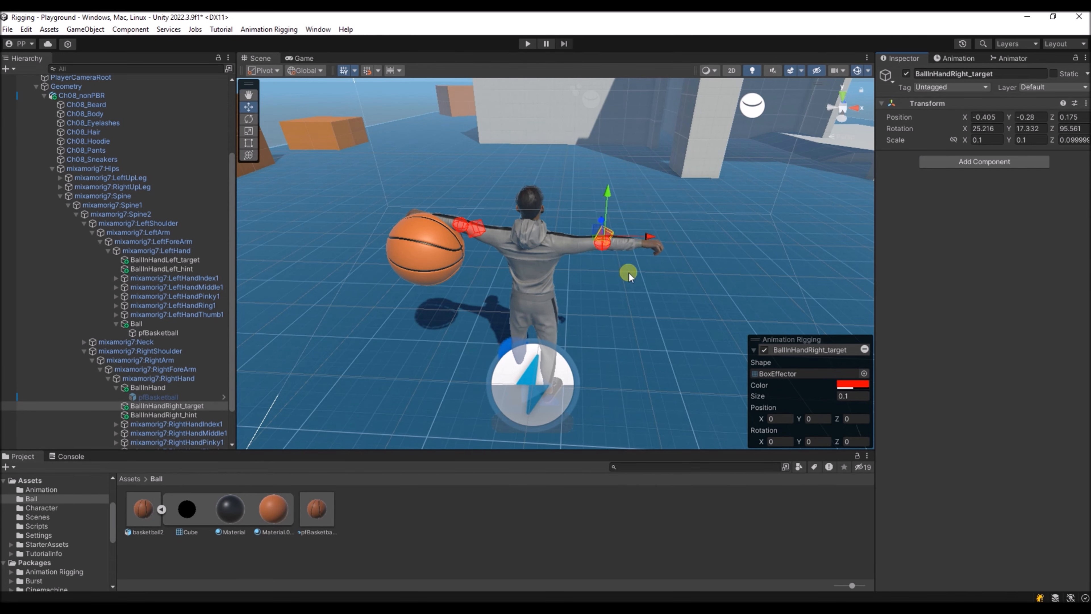
Start play mode and walk the character forward to check the two-handed ball hold
{"action": "left_click", "coordinate": [527, 44]}
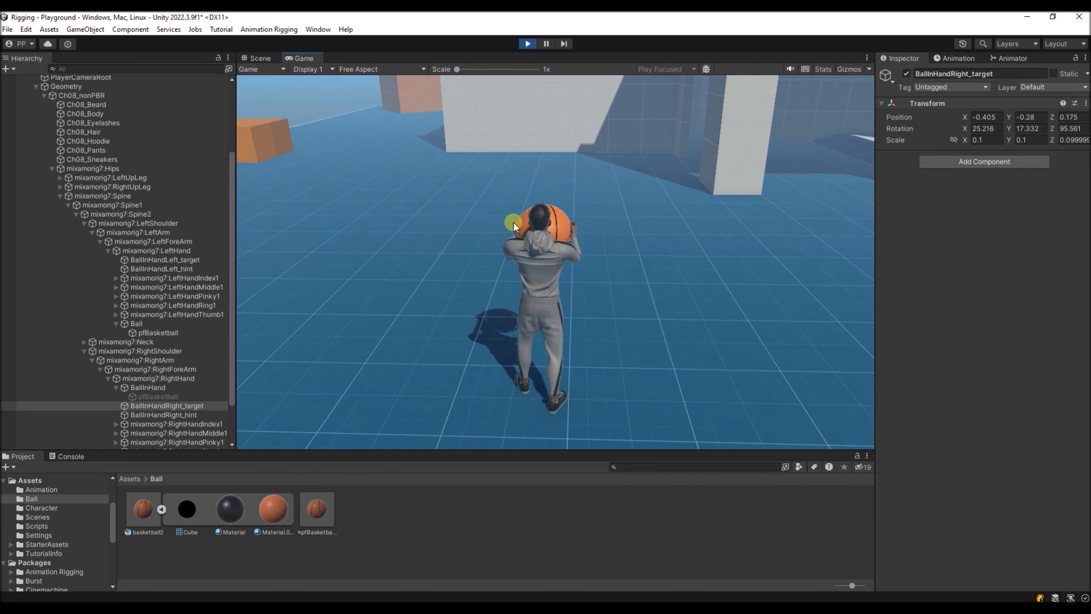
{"action": "key", "text": "w"}
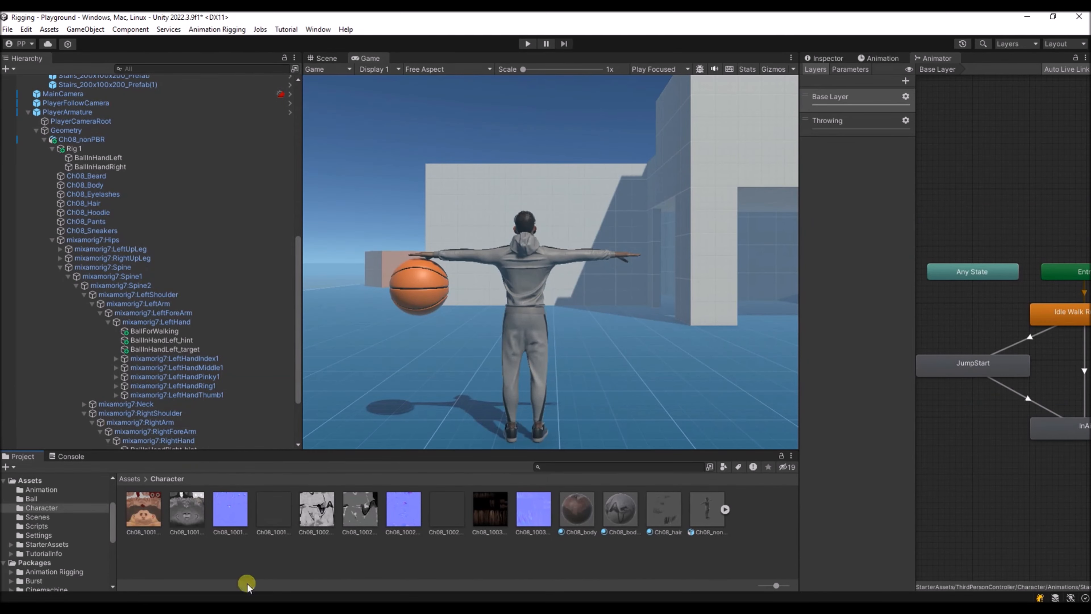
Create an Avatar Mask asset in the Character folder, keeping the default name New Avatar Mask
{"action": "right_click", "coordinate": [694, 555]}
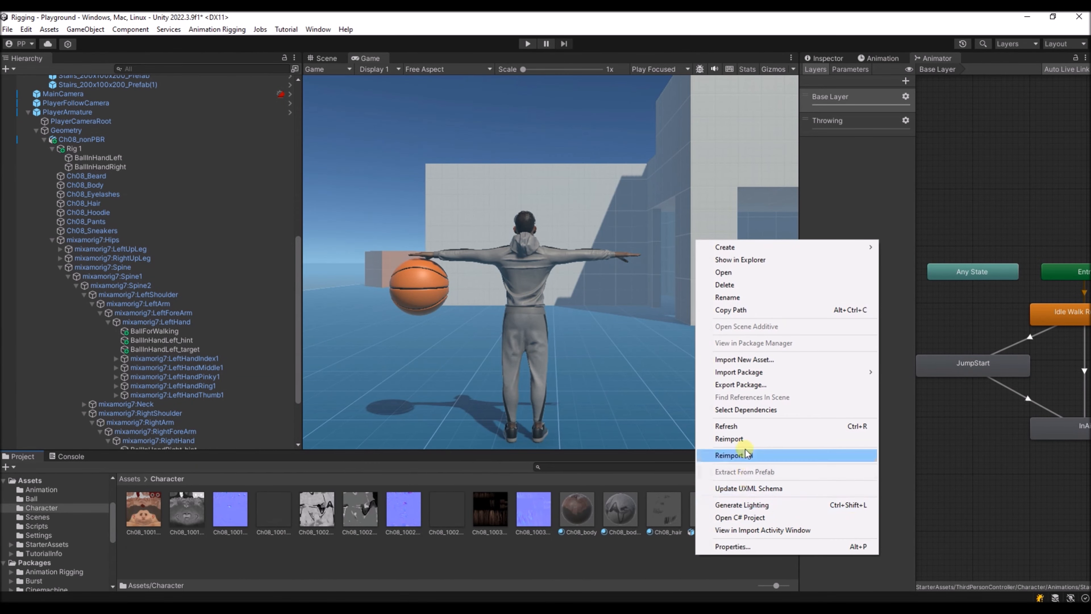
{"action": "mouse_move", "coordinate": [741, 377]}
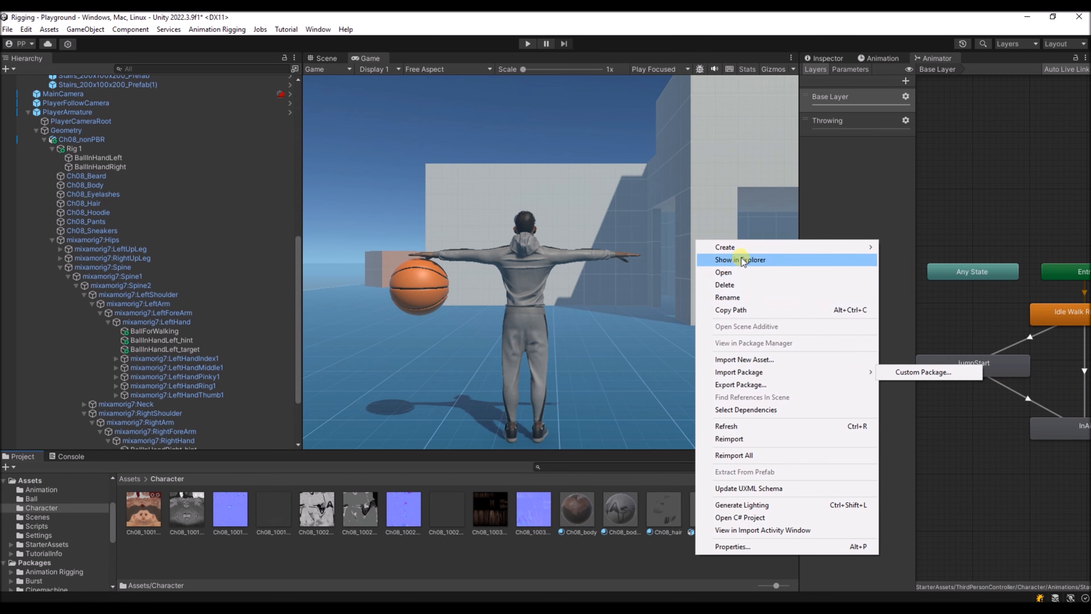
{"action": "mouse_move", "coordinate": [734, 247]}
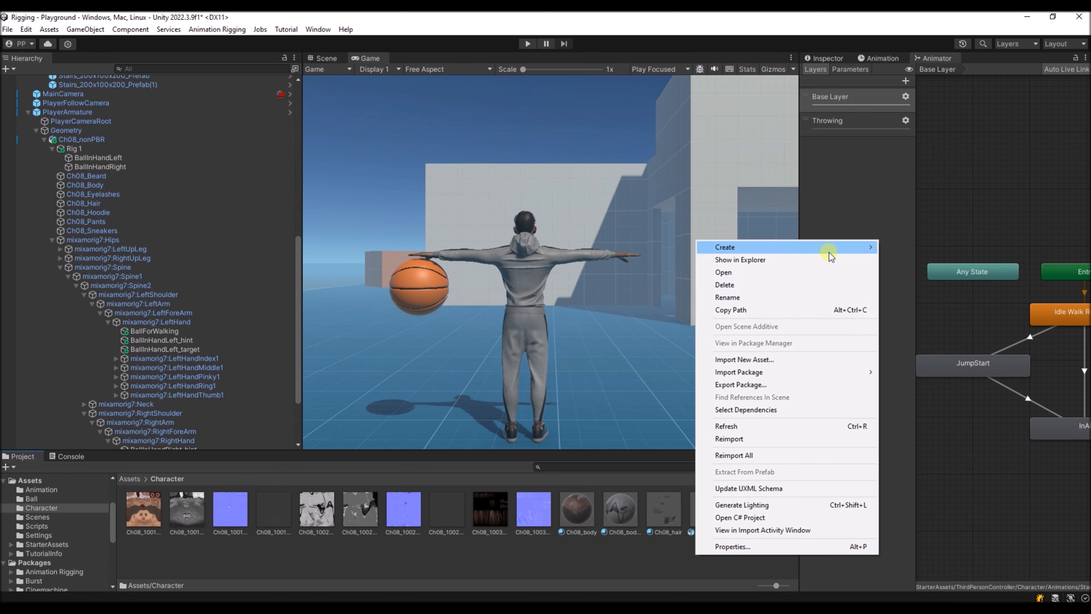
{"action": "mouse_move", "coordinate": [828, 248]}
{"action": "left_click", "coordinate": [928, 463]}
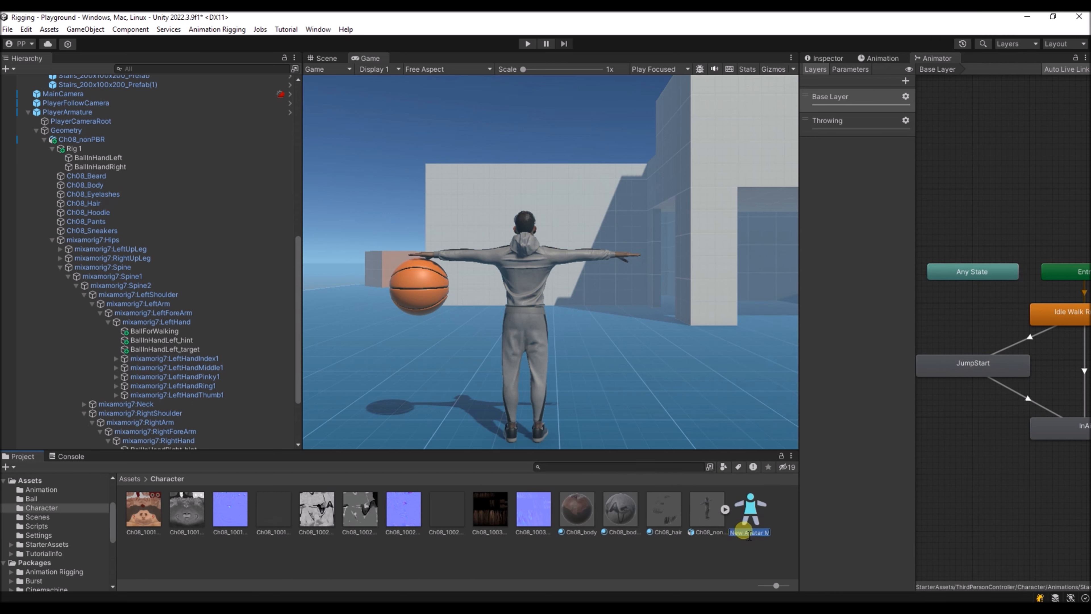
{"action": "key", "text": "Return"}
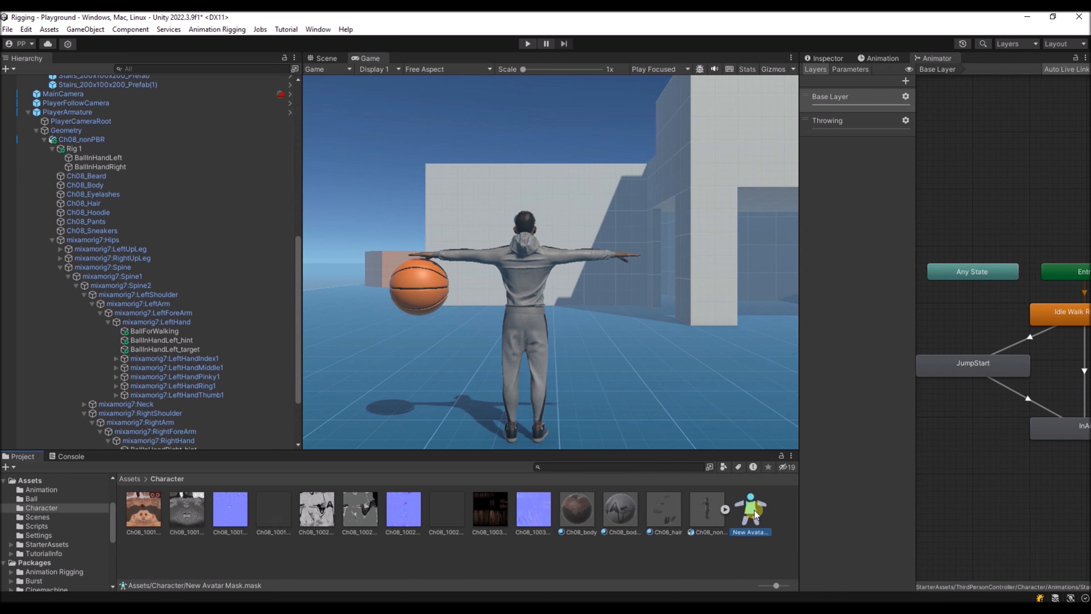
Exclude both arms and both hands from the Humanoid section of New Avatar Mask
{"action": "left_click_drag", "start_coordinate": [799, 413], "coordinate": [688, 403]}
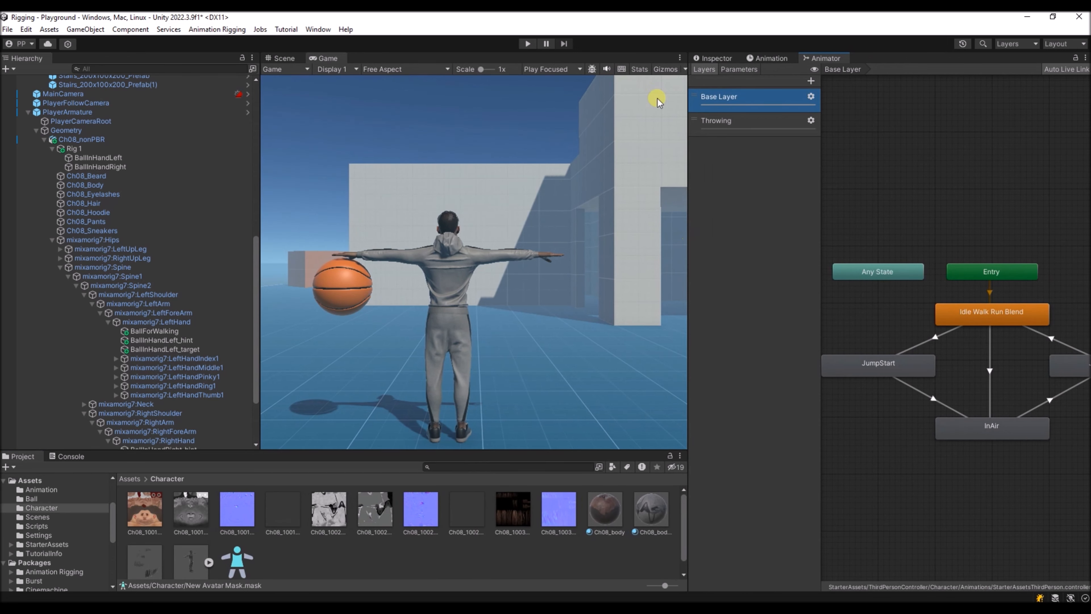
{"action": "left_click", "coordinate": [716, 57]}
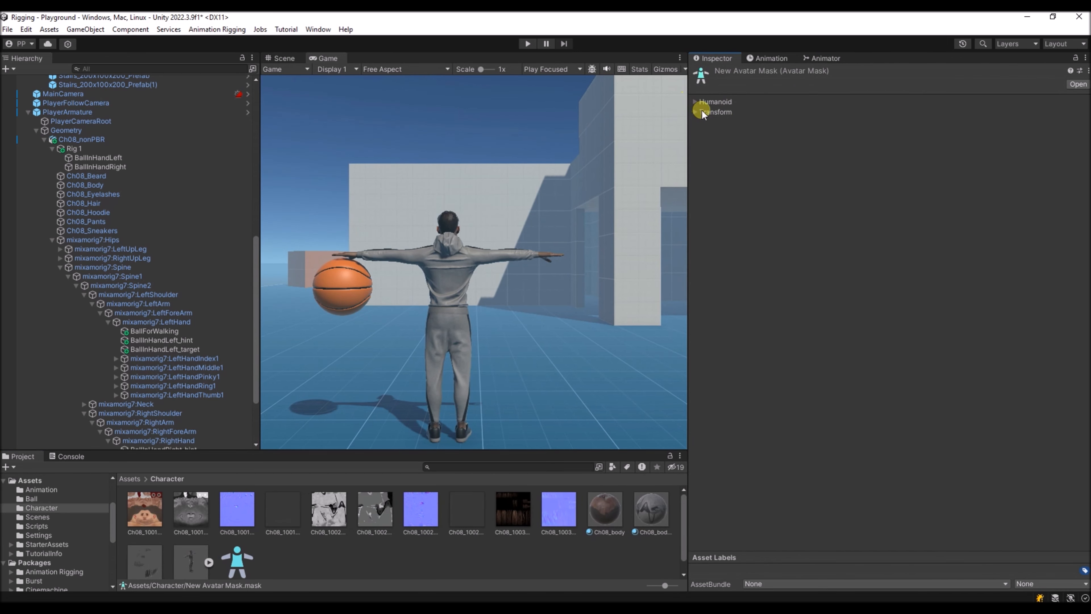
{"action": "left_click", "coordinate": [694, 102]}
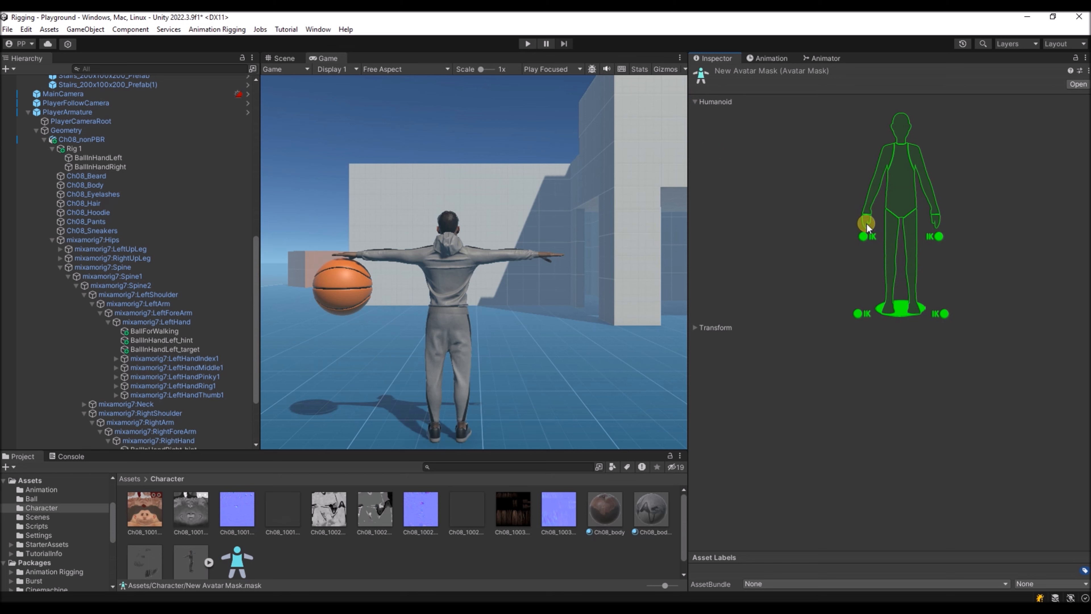
{"action": "left_click", "coordinate": [868, 214]}
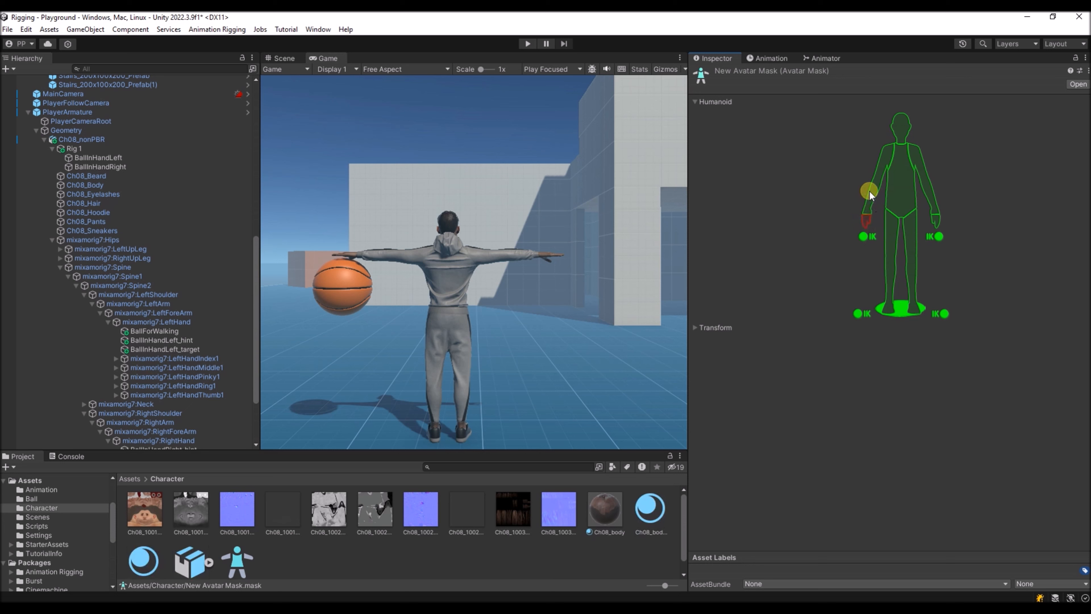
{"action": "left_click", "coordinate": [931, 191]}
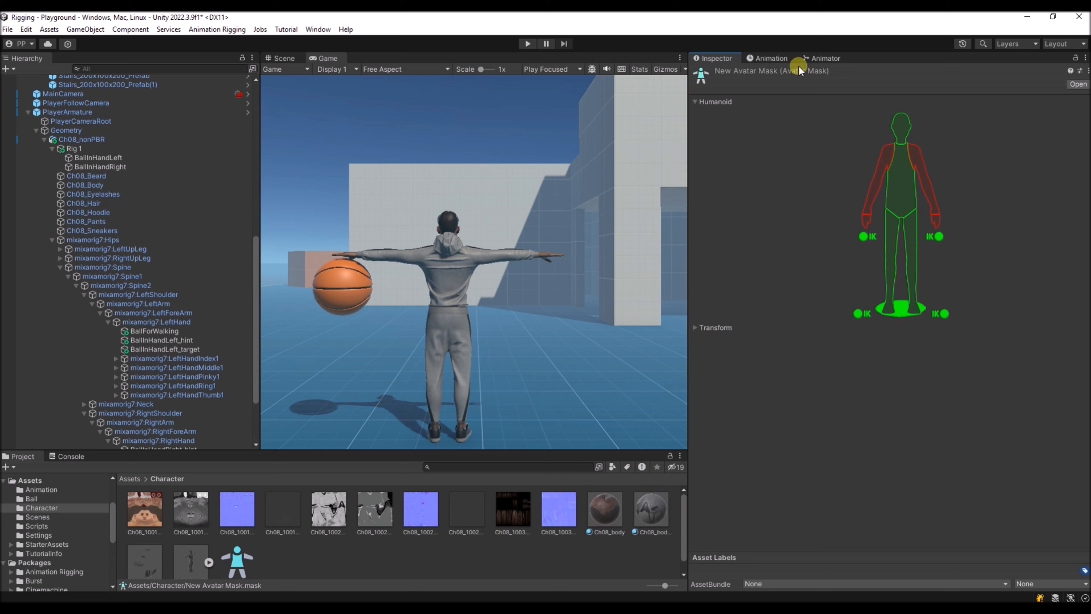
Assign New Avatar Mask as the mask of the Animator's Base Layer
{"action": "left_click", "coordinate": [822, 56]}
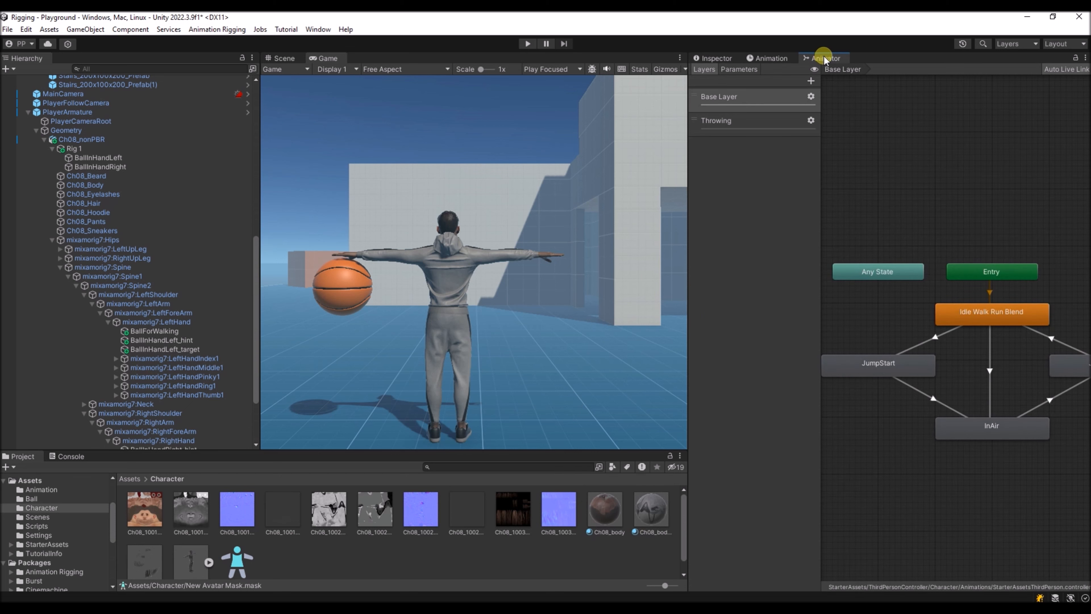
{"action": "left_click", "coordinate": [810, 98]}
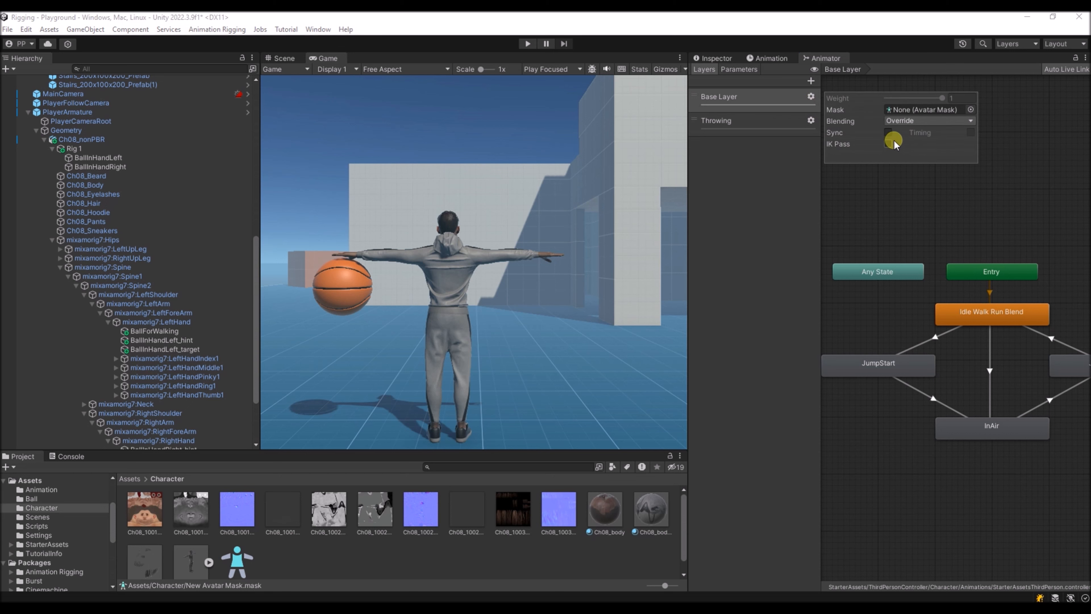
{"action": "left_click", "coordinate": [969, 109]}
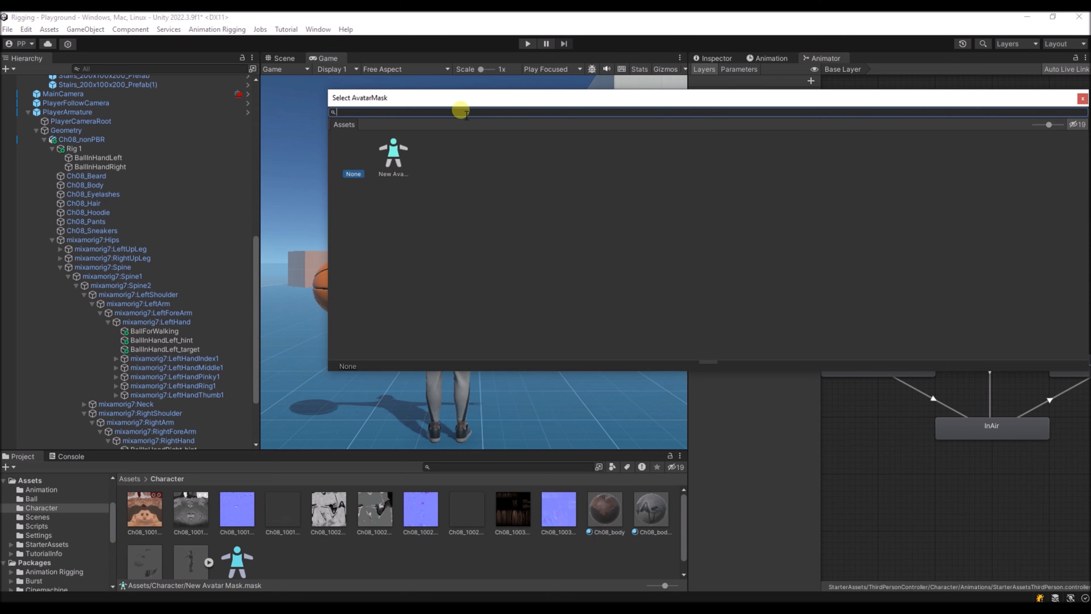
{"action": "double_click", "coordinate": [393, 163]}
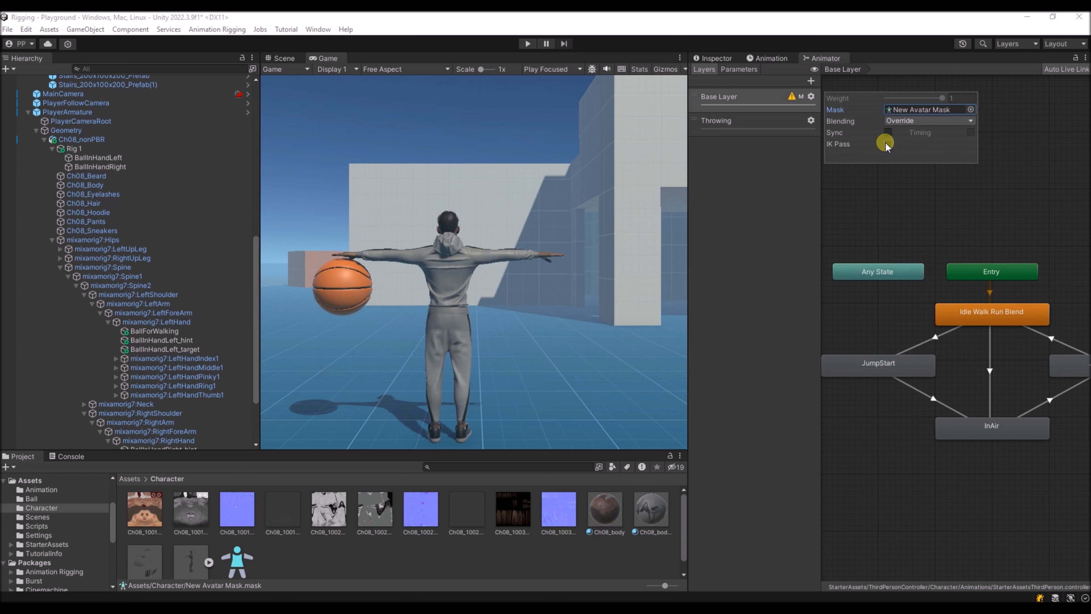
{"action": "mouse_move", "coordinate": [841, 148]}
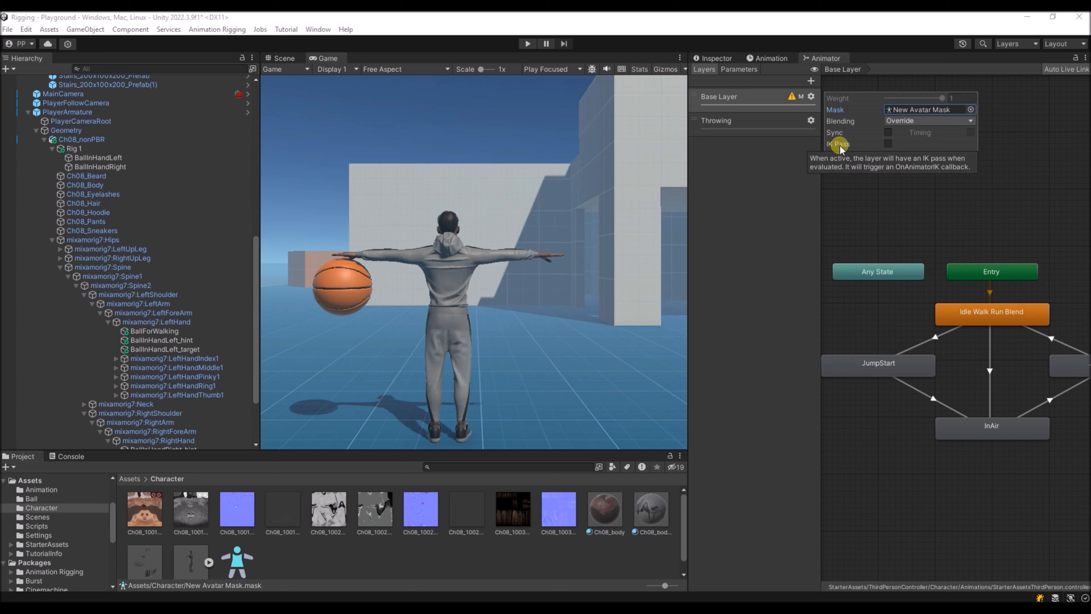
Enable IK Pass for the Animator's Base Layer and add a new layer named Base at the top of the layer list
{"action": "left_click", "coordinate": [887, 143]}
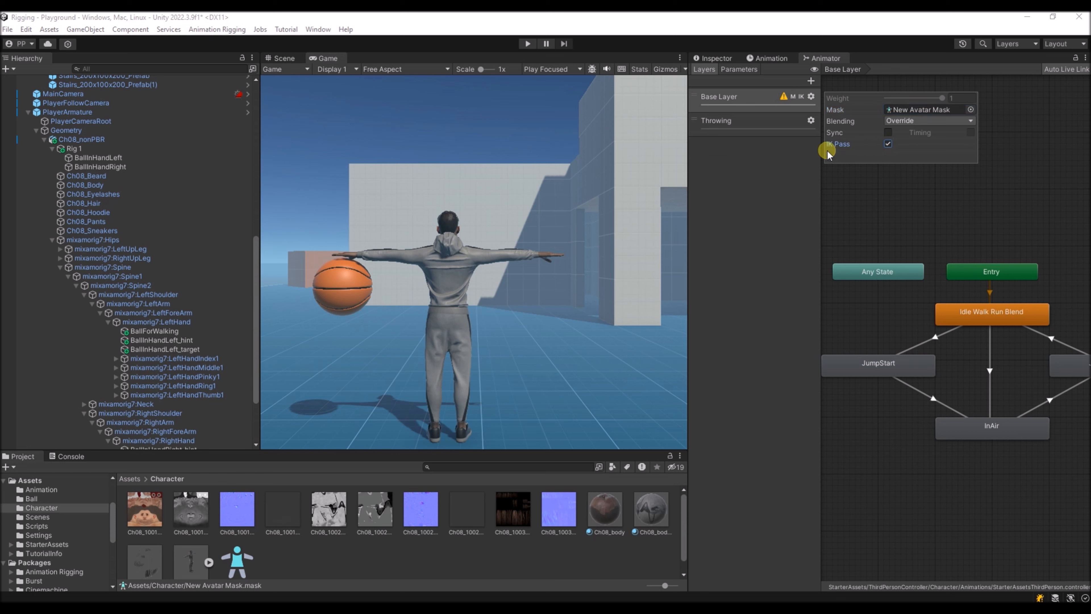
{"action": "mouse_move", "coordinate": [848, 147]}
{"action": "left_click", "coordinate": [810, 81]}
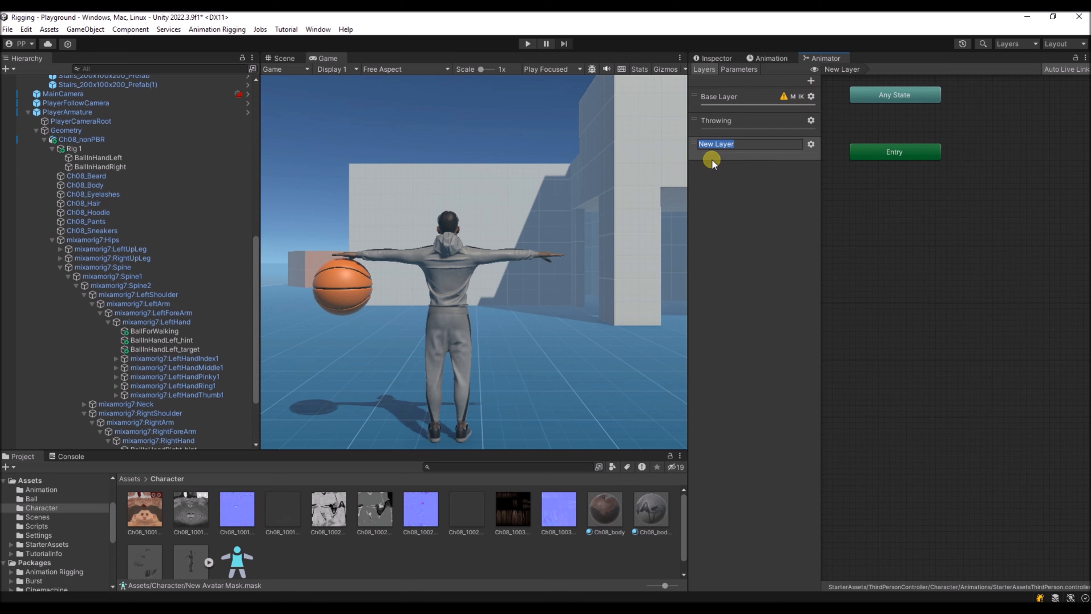
{"action": "type", "text": "Base"}
{"action": "key", "text": "Return"}
{"action": "left_click_drag", "start_coordinate": [704, 156], "coordinate": [730, 107]}
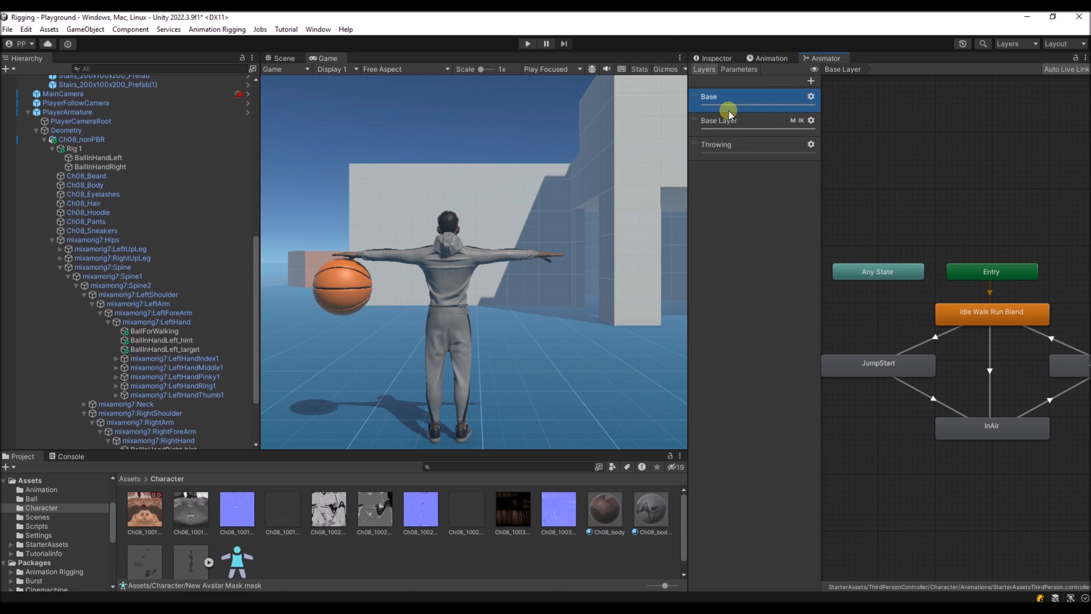
Rename the masked Base Layer as Walking in the Animator's layer list
{"action": "left_click", "coordinate": [728, 121]}
{"action": "left_click", "coordinate": [729, 121]}
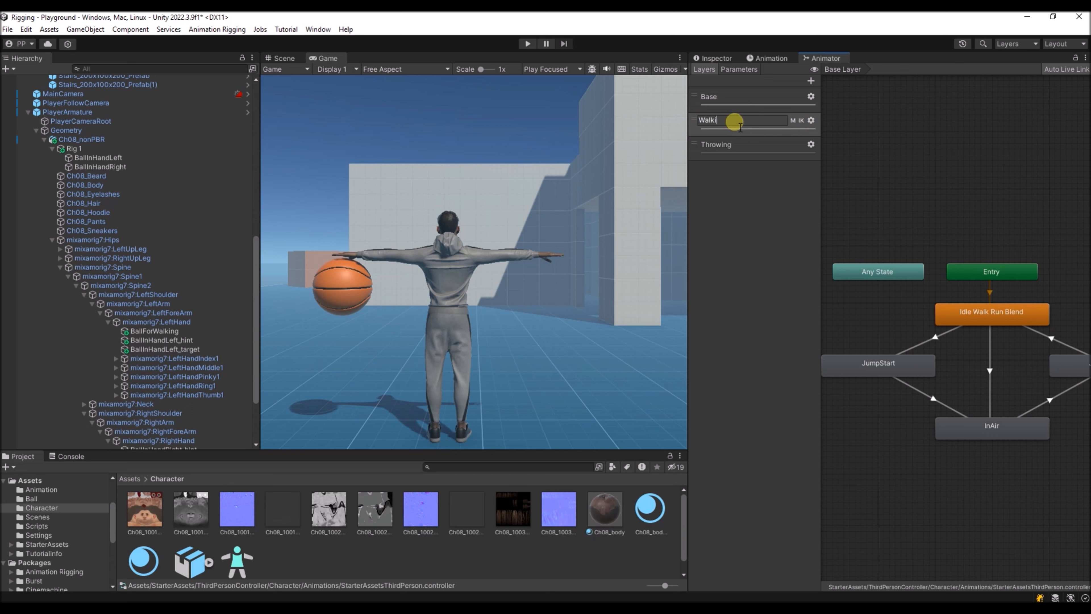
{"action": "key", "text": "Return"}
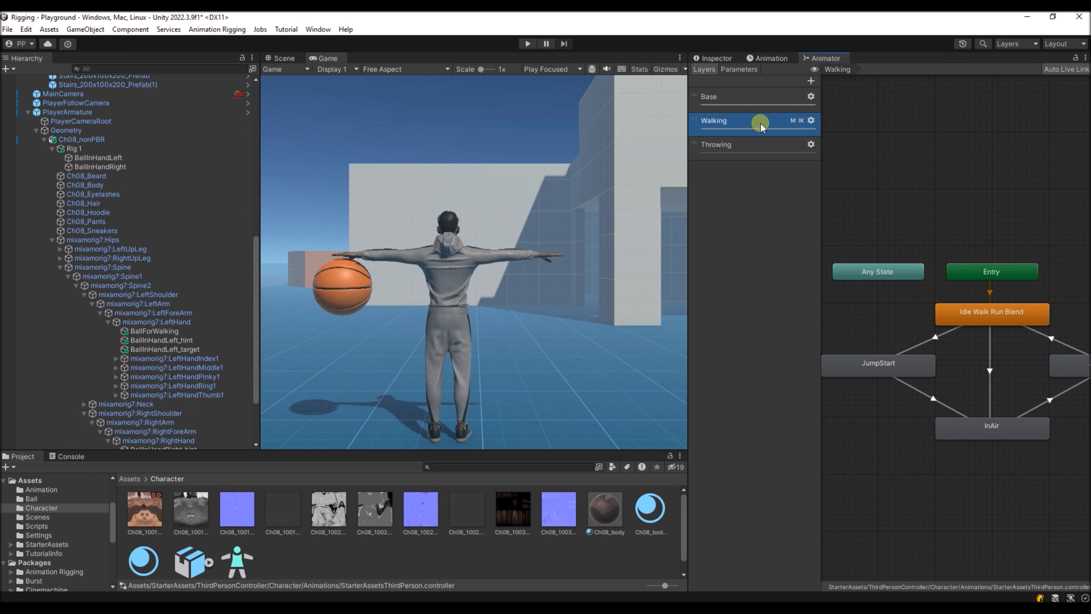
{"action": "left_click", "coordinate": [764, 99]}
{"action": "left_click", "coordinate": [751, 123]}
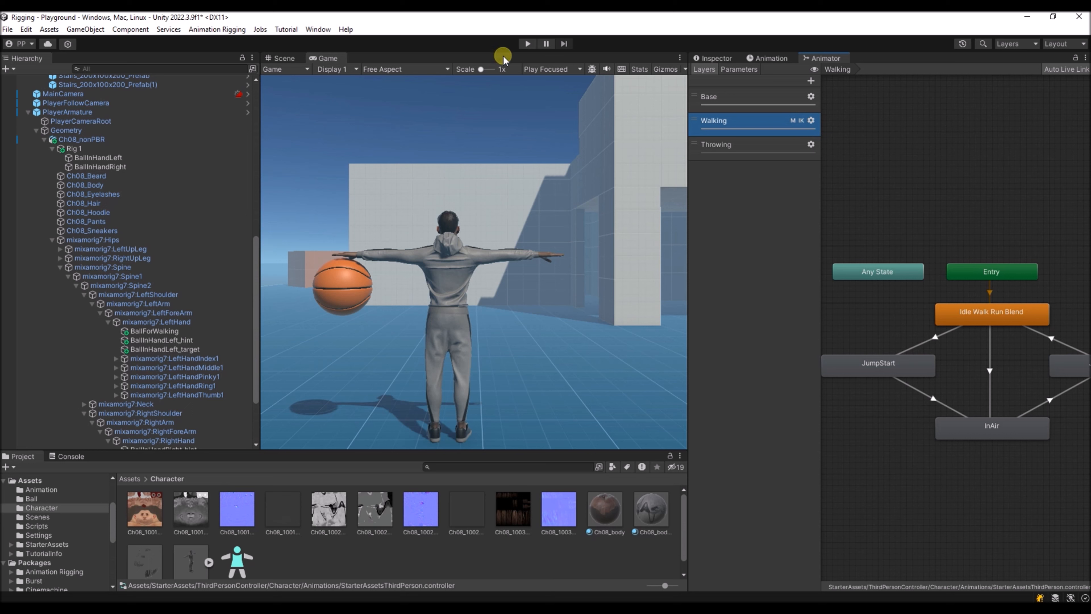
Start play mode, walk the character around in several directions and throw the ball to test the new layer setup
{"action": "left_click", "coordinate": [525, 46]}
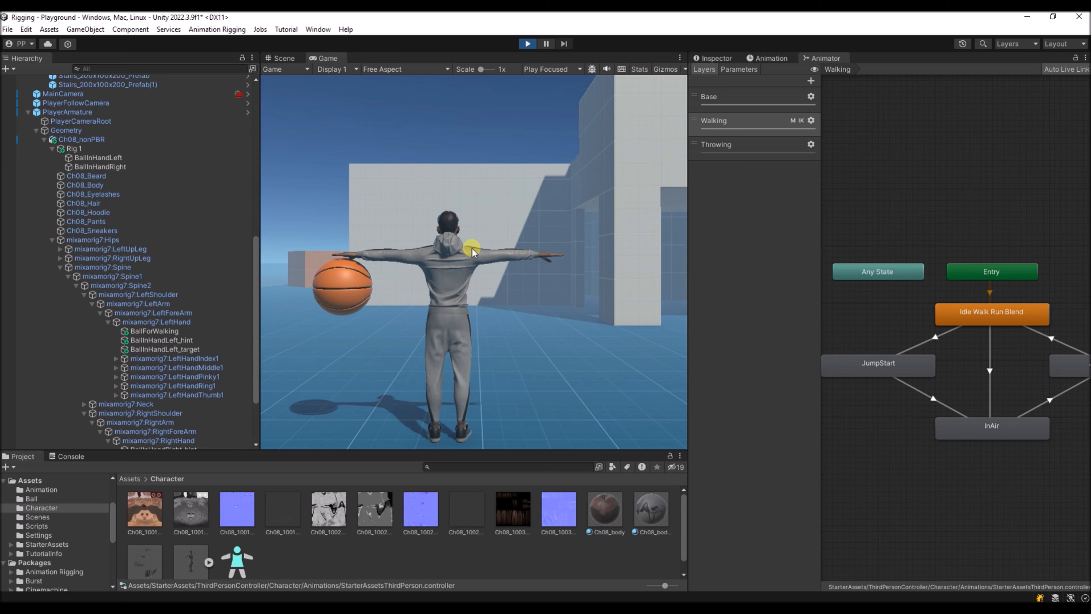
{"action": "key", "text": "w"}
{"action": "left_click_drag", "start_coordinate": [445, 262], "coordinate": [469, 249]}
{"action": "key", "text": "a"}
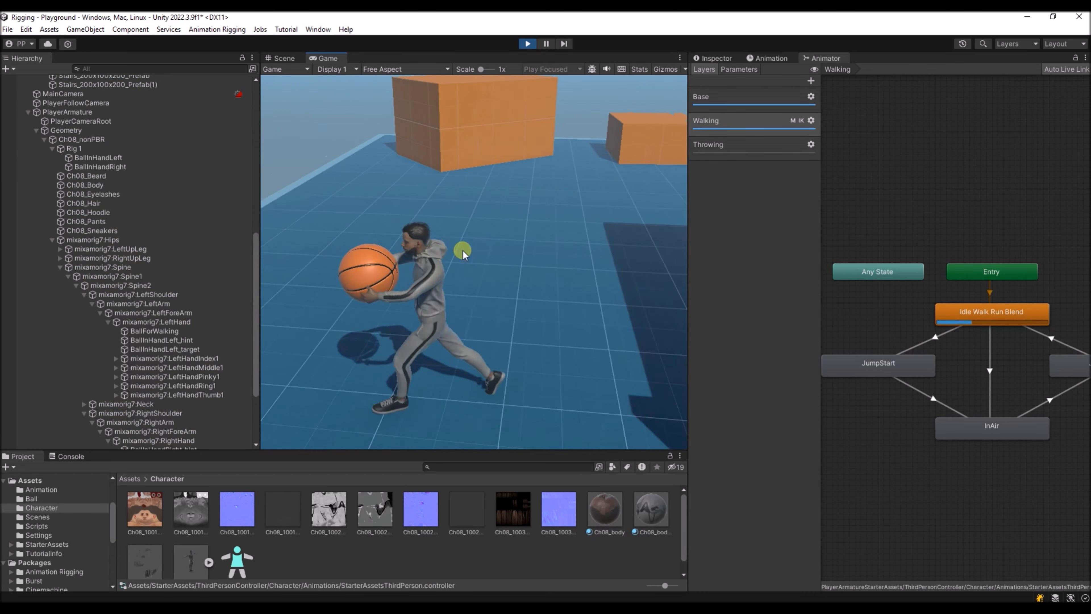
{"action": "key", "text": "s"}
{"action": "left_click", "coordinate": [464, 219]}
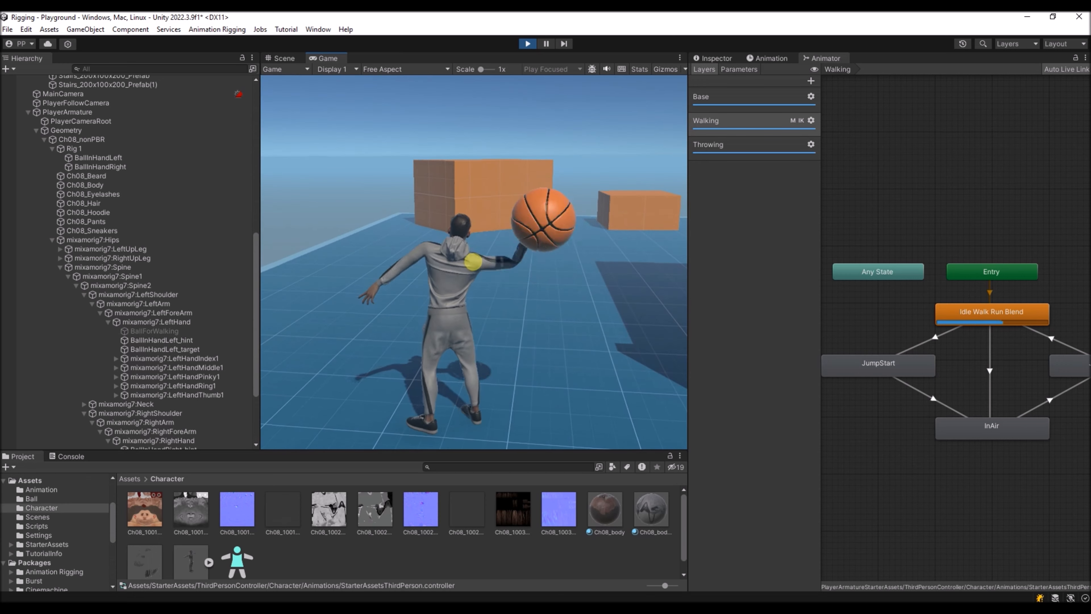
{"action": "key", "text": "a"}
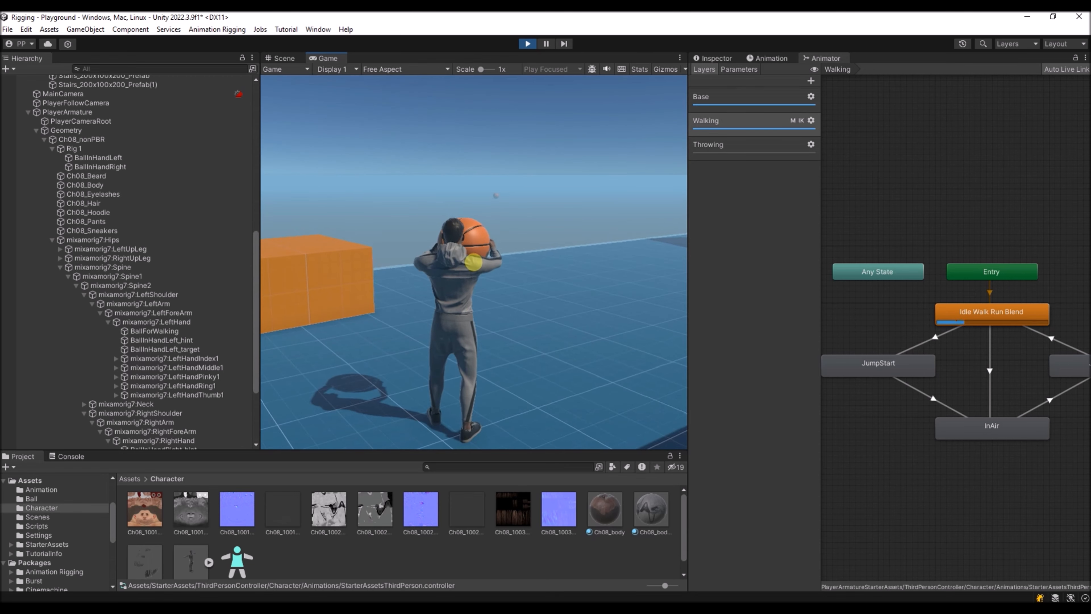
{"action": "key", "text": "w"}
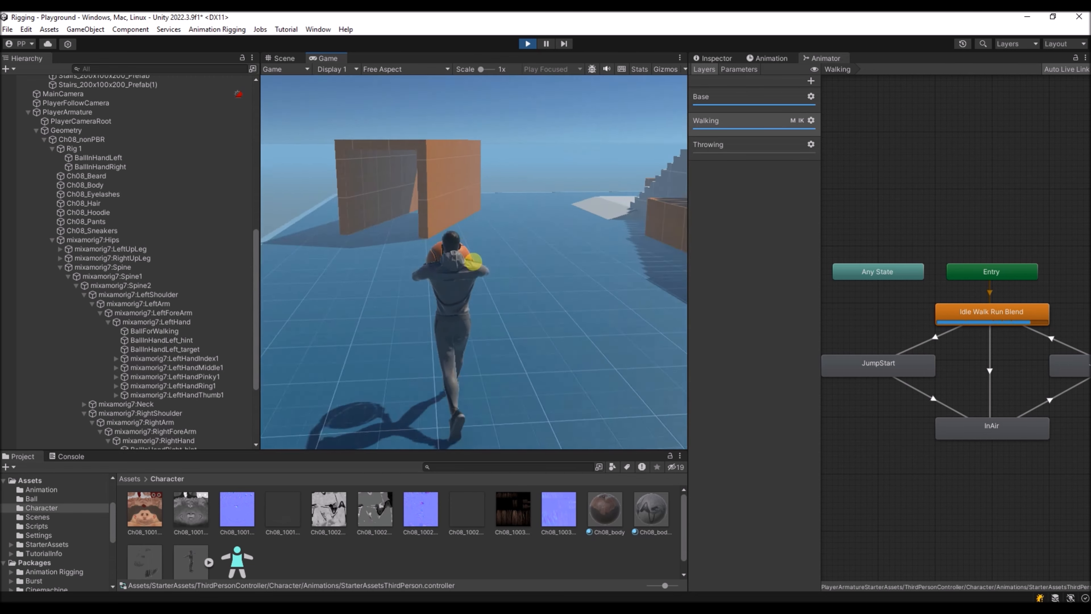
{"action": "key", "text": "w"}
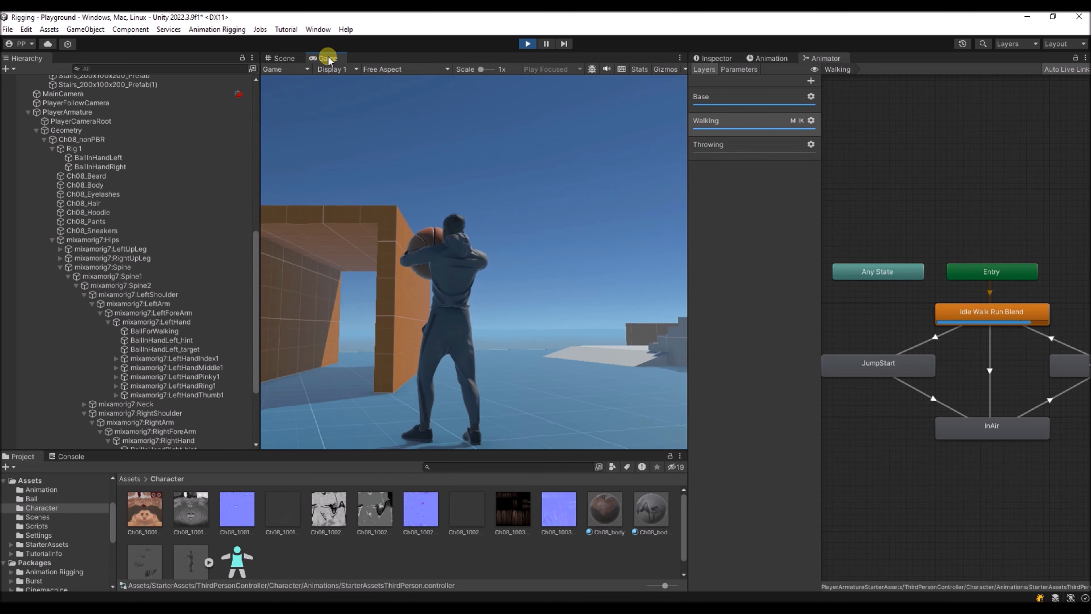
Dock the Game view beside the Scene view during play mode and widen it
{"action": "left_click_drag", "start_coordinate": [328, 58], "coordinate": [847, 293]}
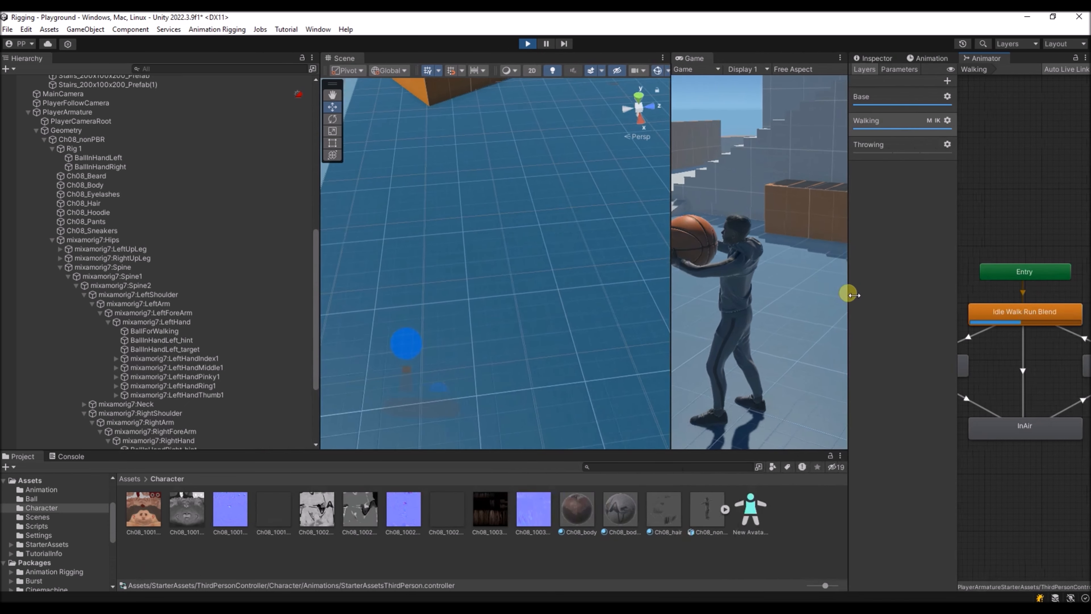
{"action": "left_click_drag", "start_coordinate": [666, 270], "coordinate": [560, 275]}
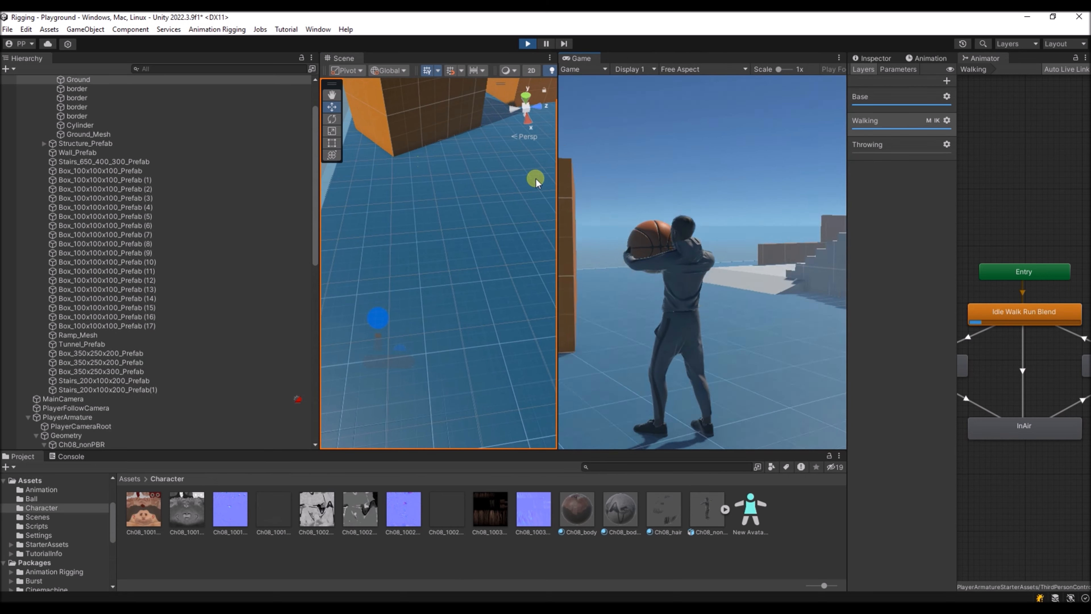
Frame BallInHandLeft_target in the Scene view, try moving it away from the left hand in play mode, and display its transform
{"action": "scroll", "coordinate": [91, 343], "scroll_direction": "down", "scroll_amount": 5}
{"action": "scroll", "coordinate": [81, 331], "scroll_direction": "down", "scroll_amount": 10}
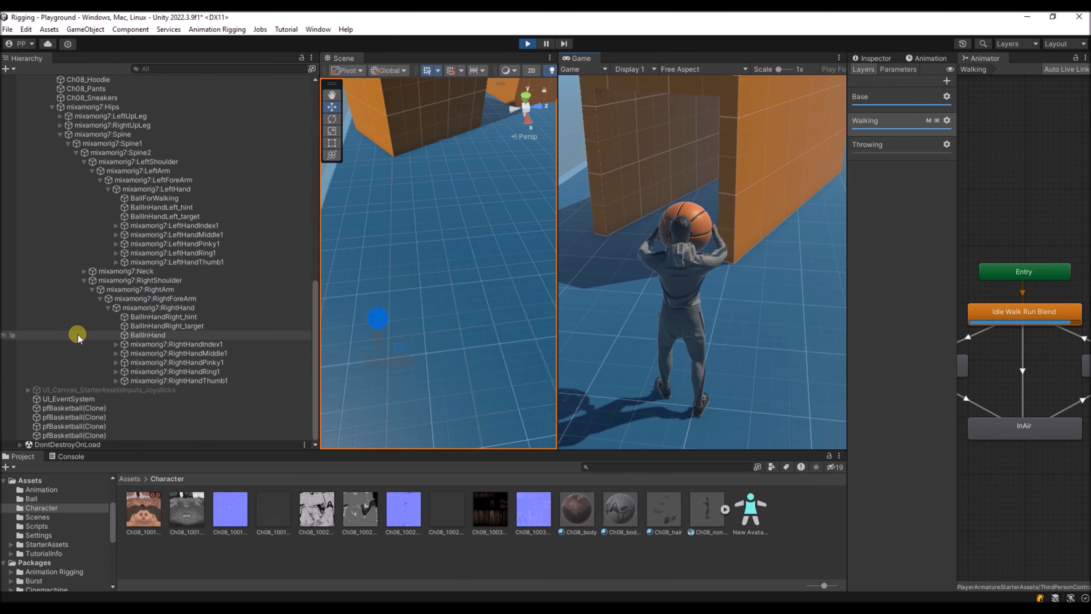
{"action": "left_click", "coordinate": [161, 217]}
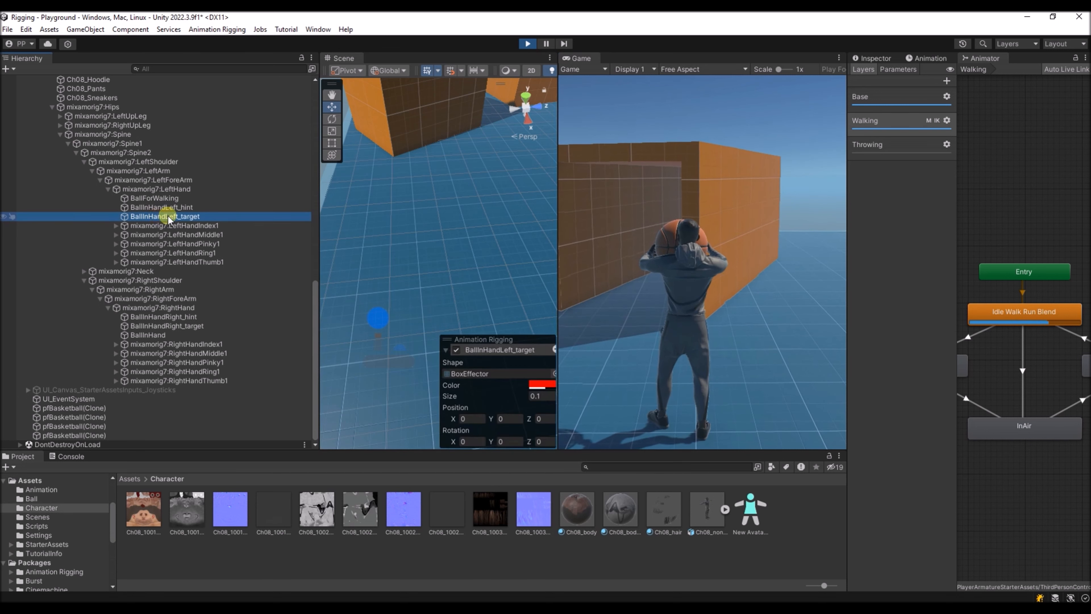
{"action": "double_click", "coordinate": [169, 217]}
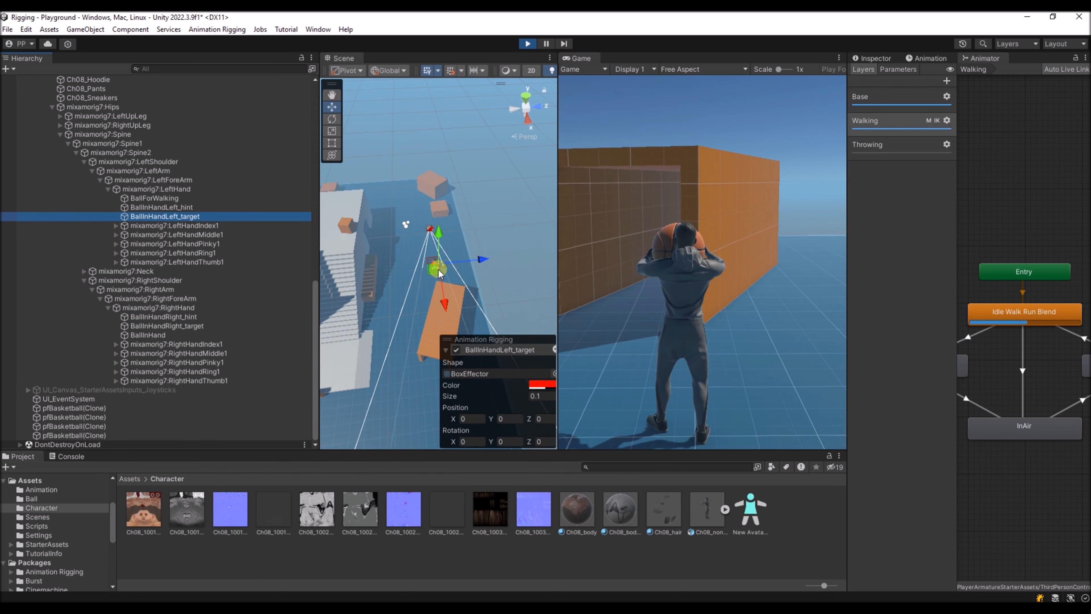
{"action": "left_click_drag", "start_coordinate": [438, 273], "coordinate": [494, 222], "text": "alt"}
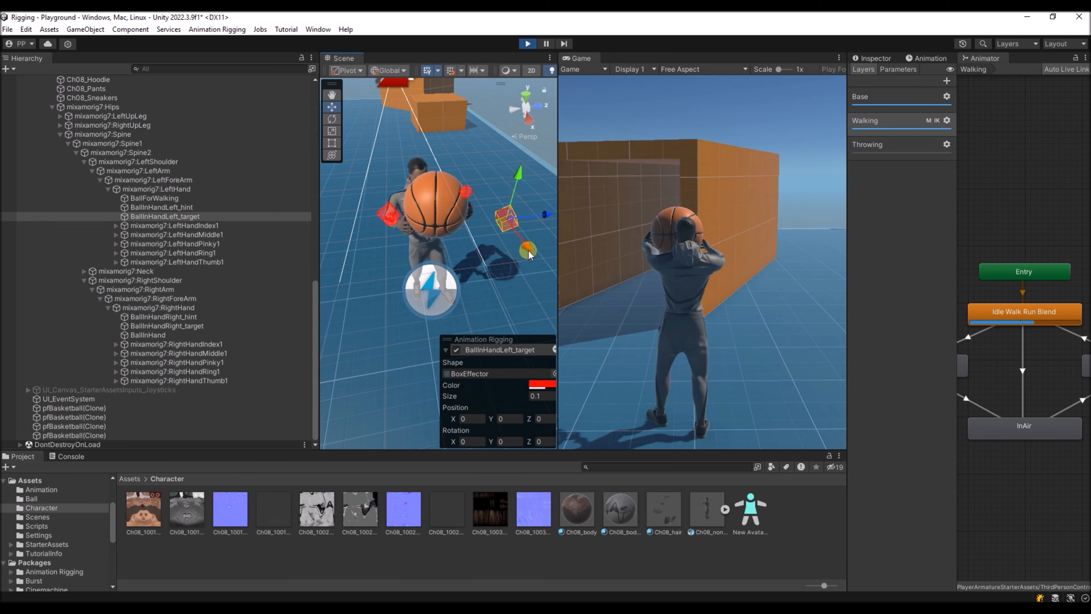
{"action": "left_click", "coordinate": [874, 60]}
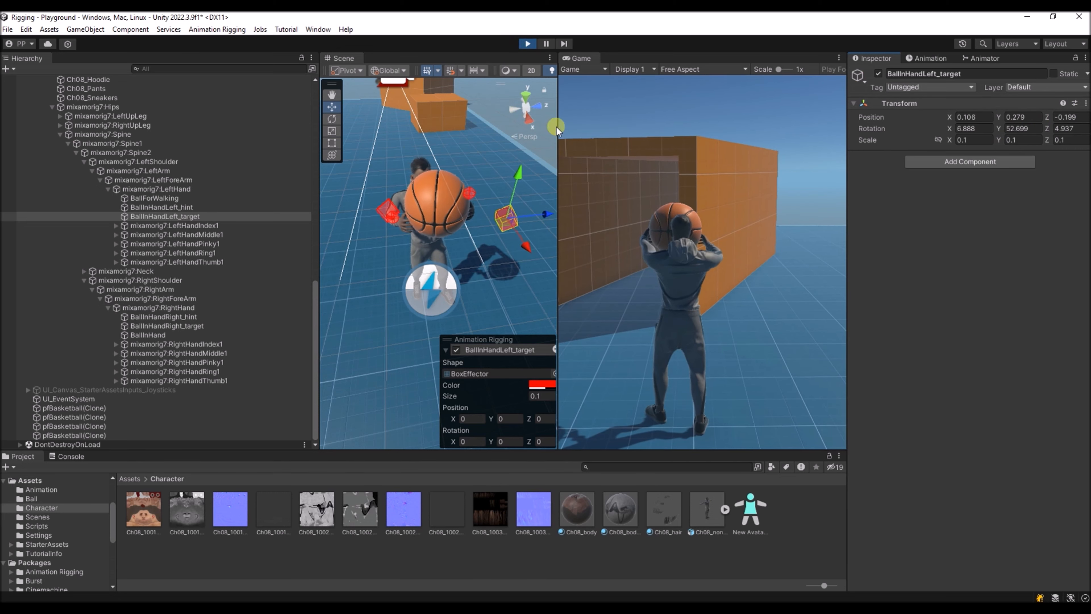
Stop play mode and dock the Game view back as a tab with the Scene view
{"action": "left_click", "coordinate": [524, 43]}
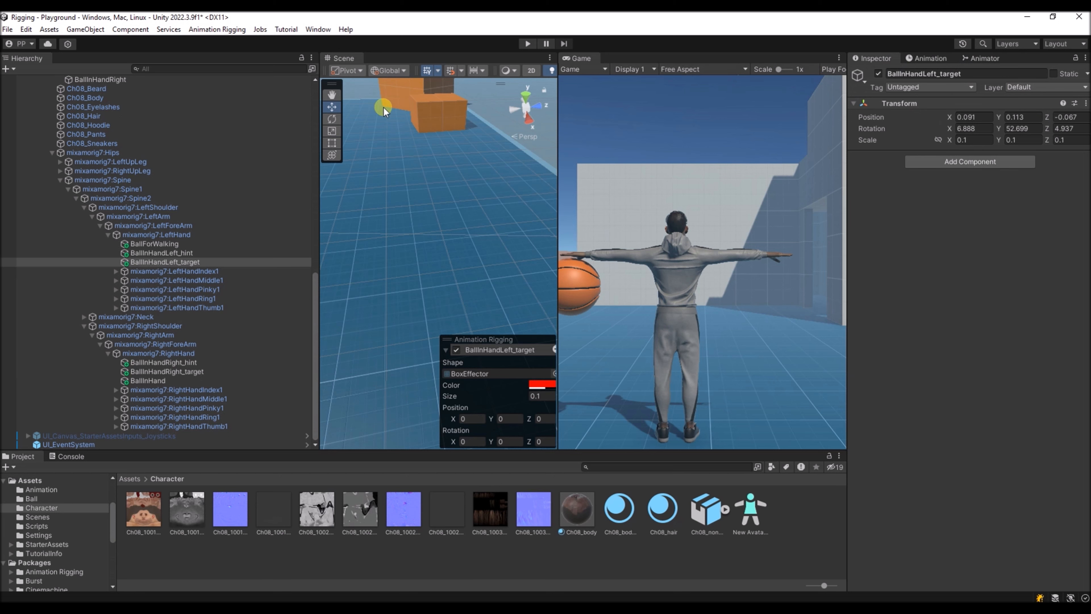
{"action": "left_click_drag", "start_coordinate": [587, 60], "coordinate": [400, 56]}
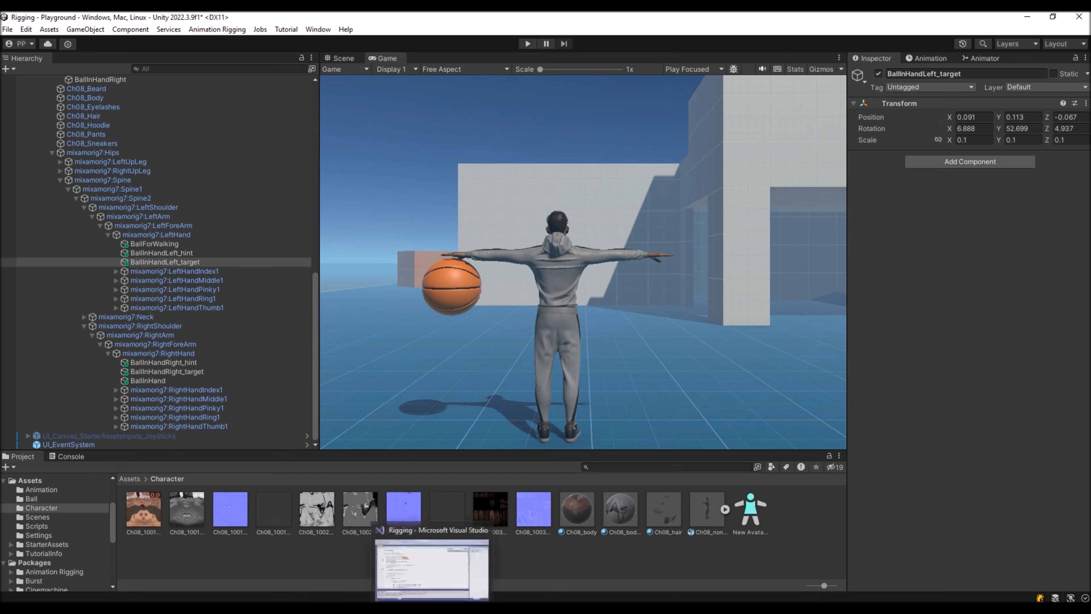
Switch to Visual Studio to examine the ballForWalking field declaration in Player.cs, and return to Unity
{"action": "left_click", "coordinate": [426, 584]}
{"action": "left_click", "coordinate": [273, 236]}
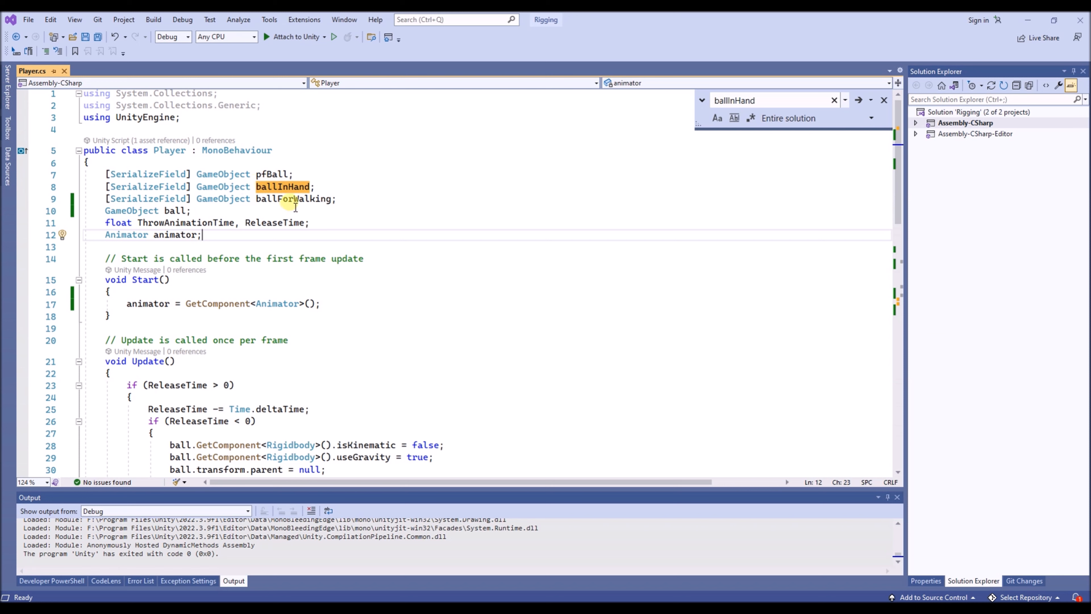
{"action": "double_click", "coordinate": [292, 200]}
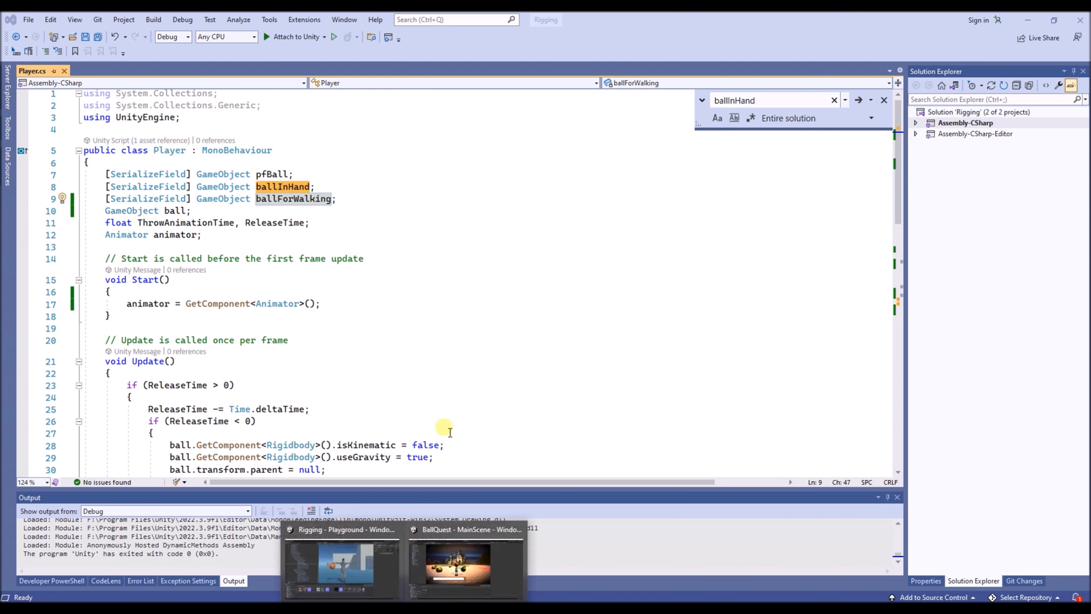
{"action": "left_click", "coordinate": [395, 529]}
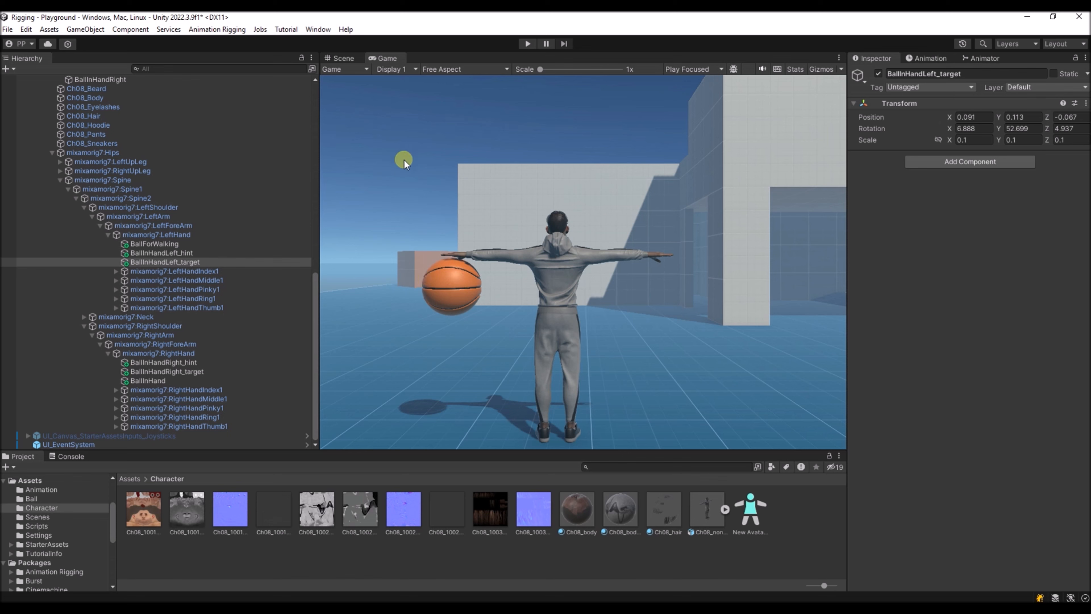
Switch to Visual Studio and review the ball release, ballForWalking and SetLayerWeight code in the Update and OnThrow methods of Player.cs
{"action": "key", "text": "alt+Tab"}
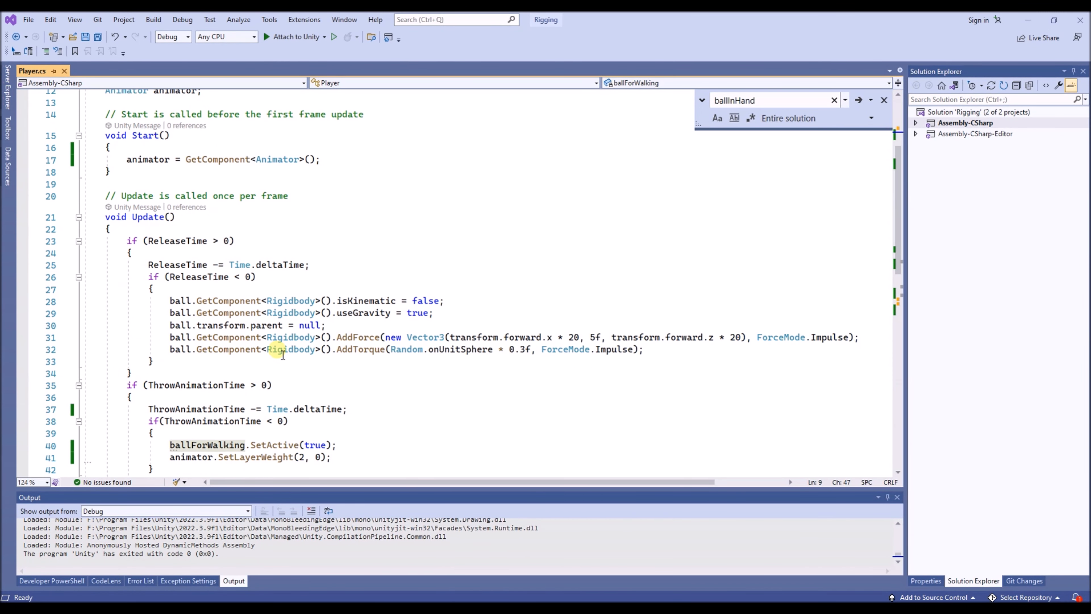
{"action": "left_click", "coordinate": [363, 349]}
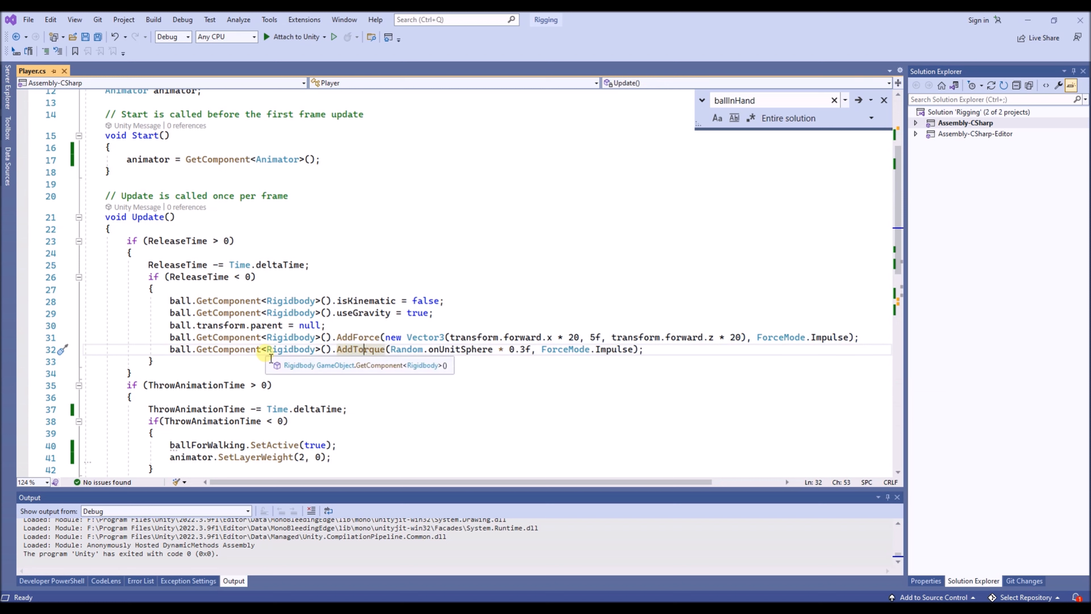
{"action": "scroll", "coordinate": [271, 358], "scroll_direction": "down", "scroll_amount": 4}
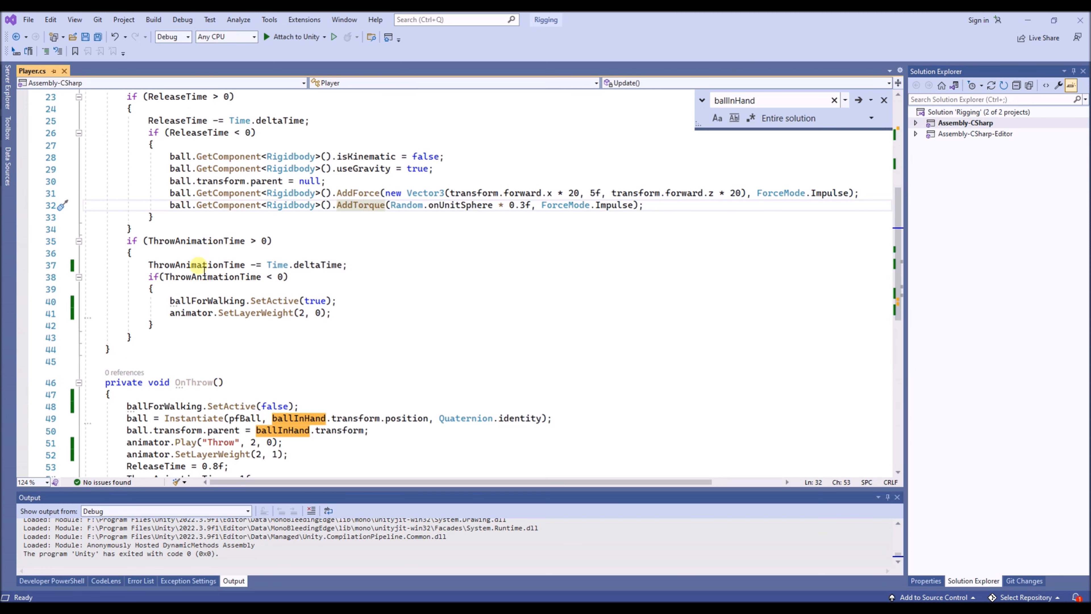
{"action": "scroll", "coordinate": [266, 364], "scroll_direction": "down", "scroll_amount": 4}
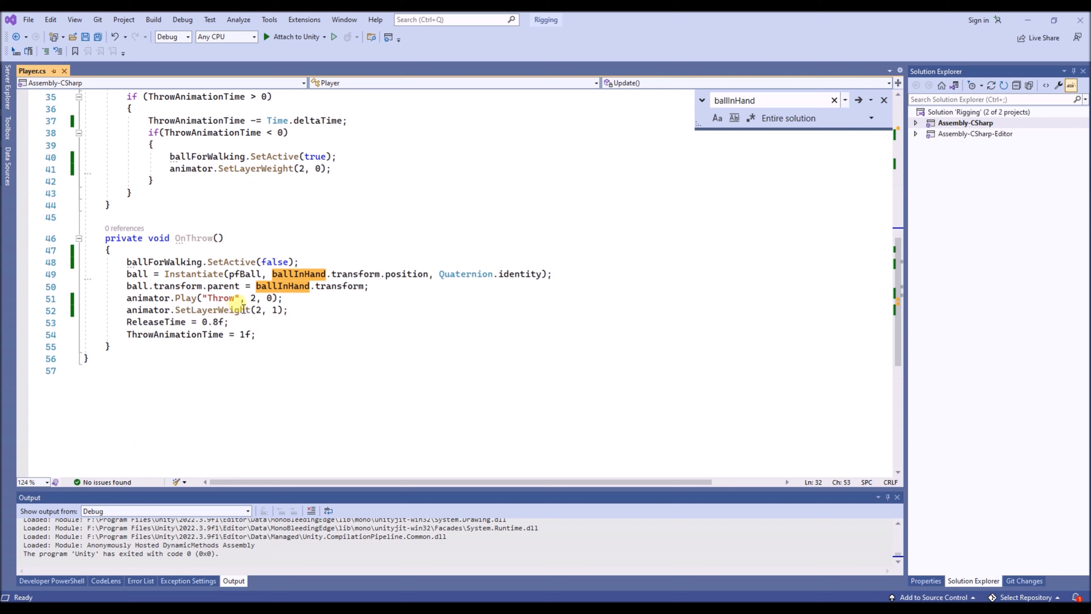
{"action": "left_click", "coordinate": [255, 310]}
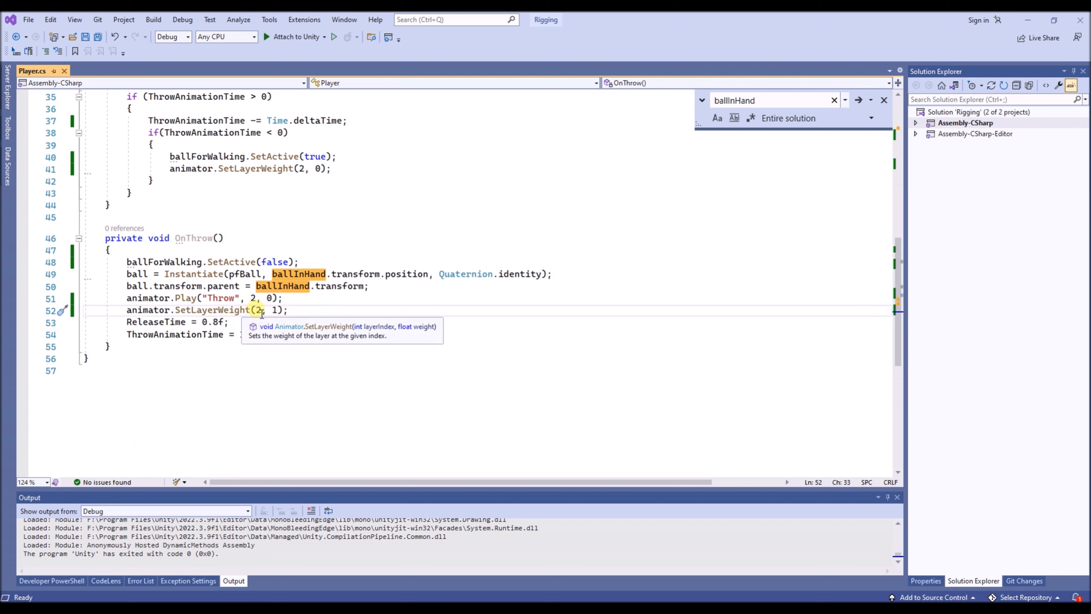
{"action": "left_click", "coordinate": [254, 301]}
{"action": "left_click", "coordinate": [246, 311]}
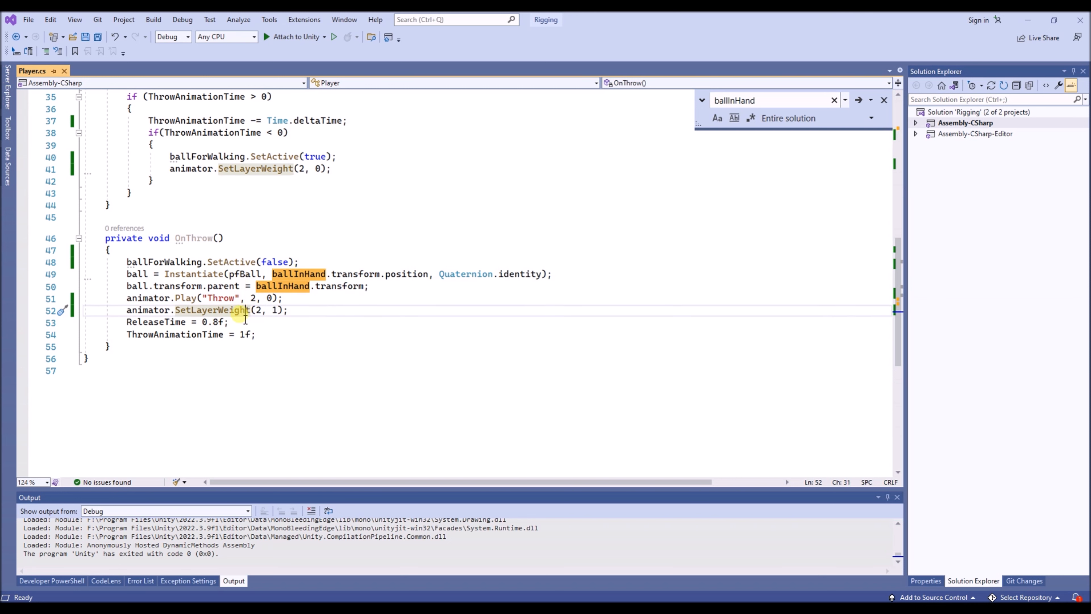
{"action": "scroll", "coordinate": [303, 302], "scroll_direction": "up", "scroll_amount": 4}
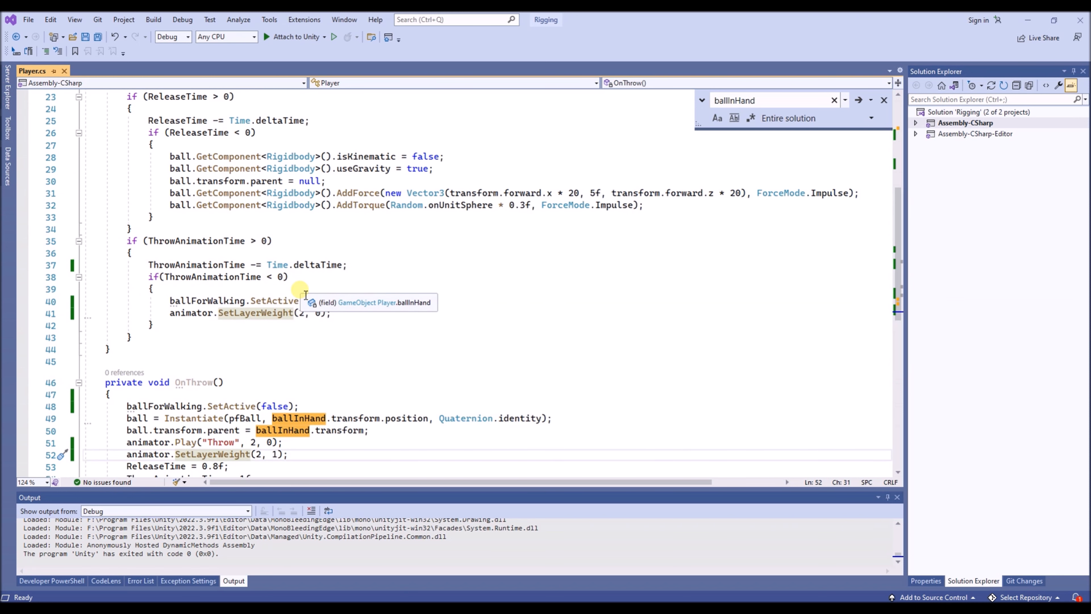
{"action": "left_click", "coordinate": [209, 303]}
{"action": "scroll", "coordinate": [223, 307], "scroll_direction": "up", "scroll_amount": 7}
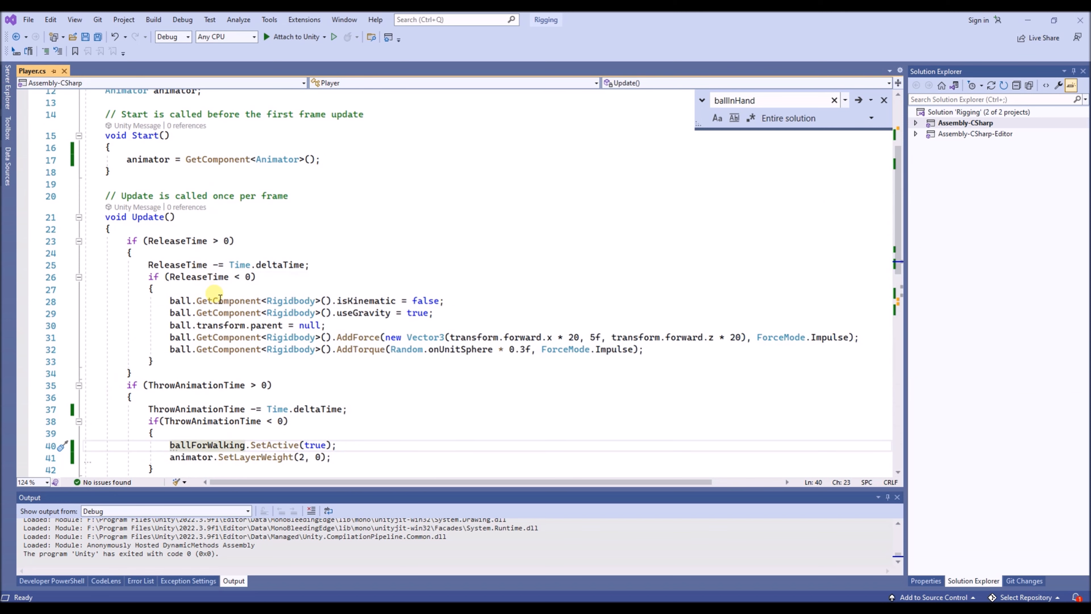
{"action": "scroll", "coordinate": [328, 326], "scroll_direction": "down", "scroll_amount": 4}
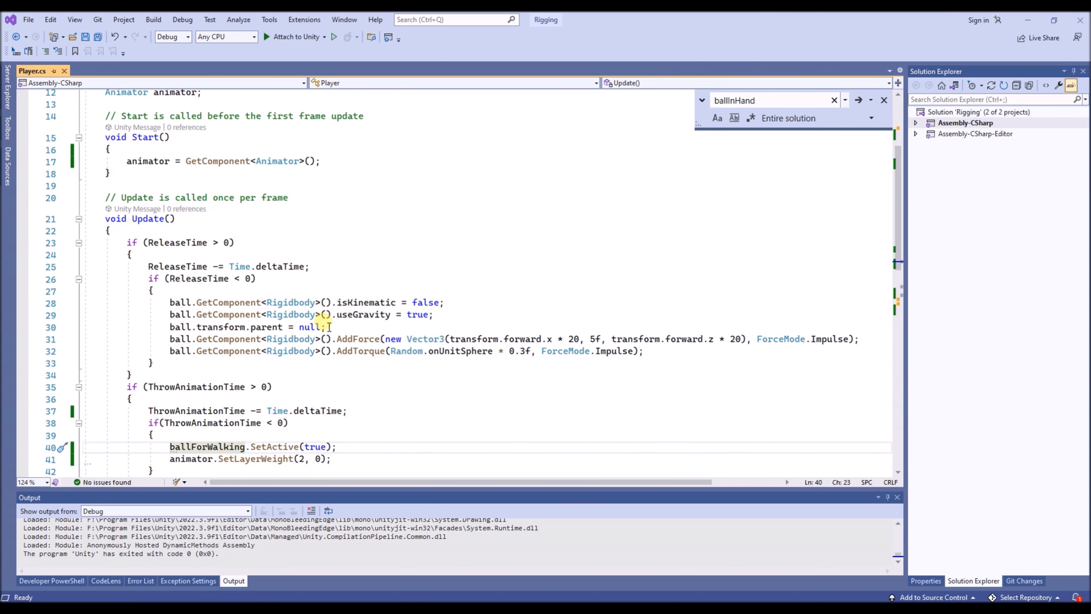